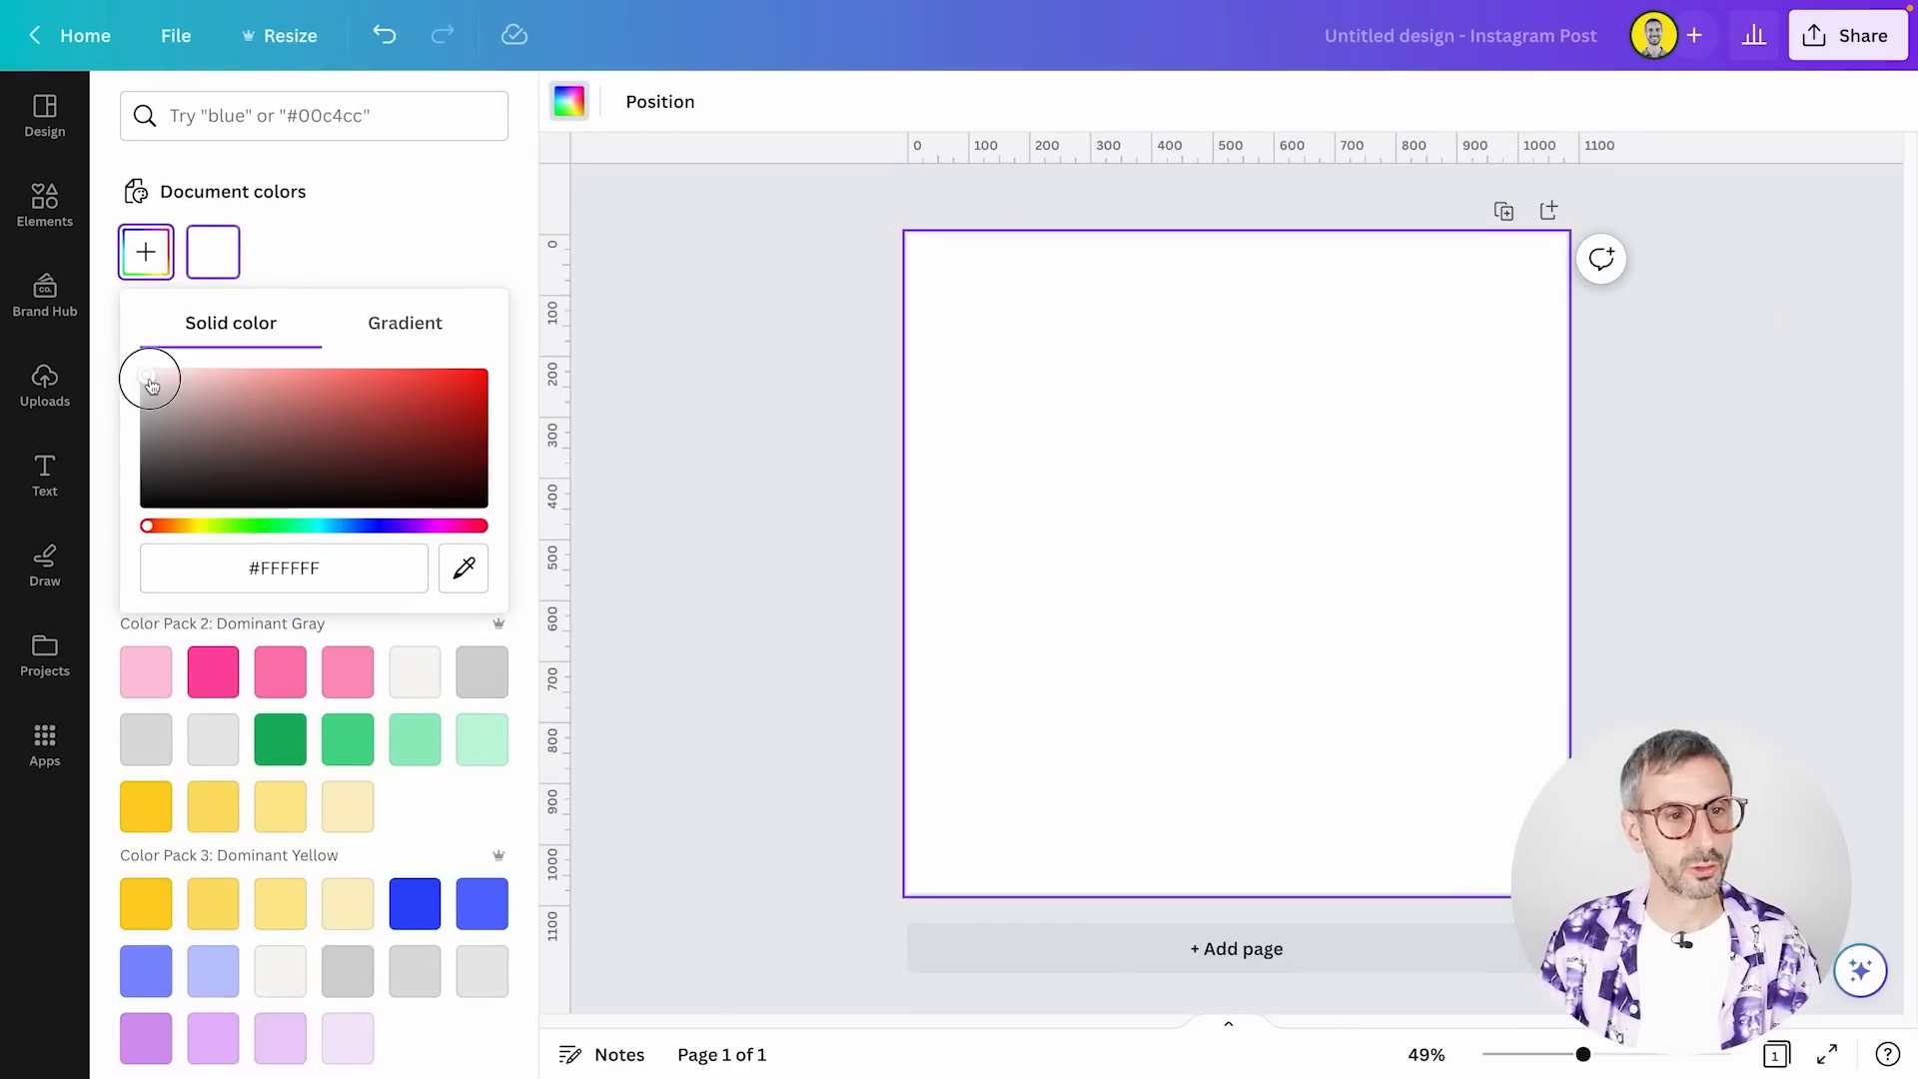
Set the page background's solid color to bright cyan #24F2F8 and convert it to a gradient
{"action": "left_click_drag", "start_coordinate": [143, 484], "coordinate": [536, 620]}
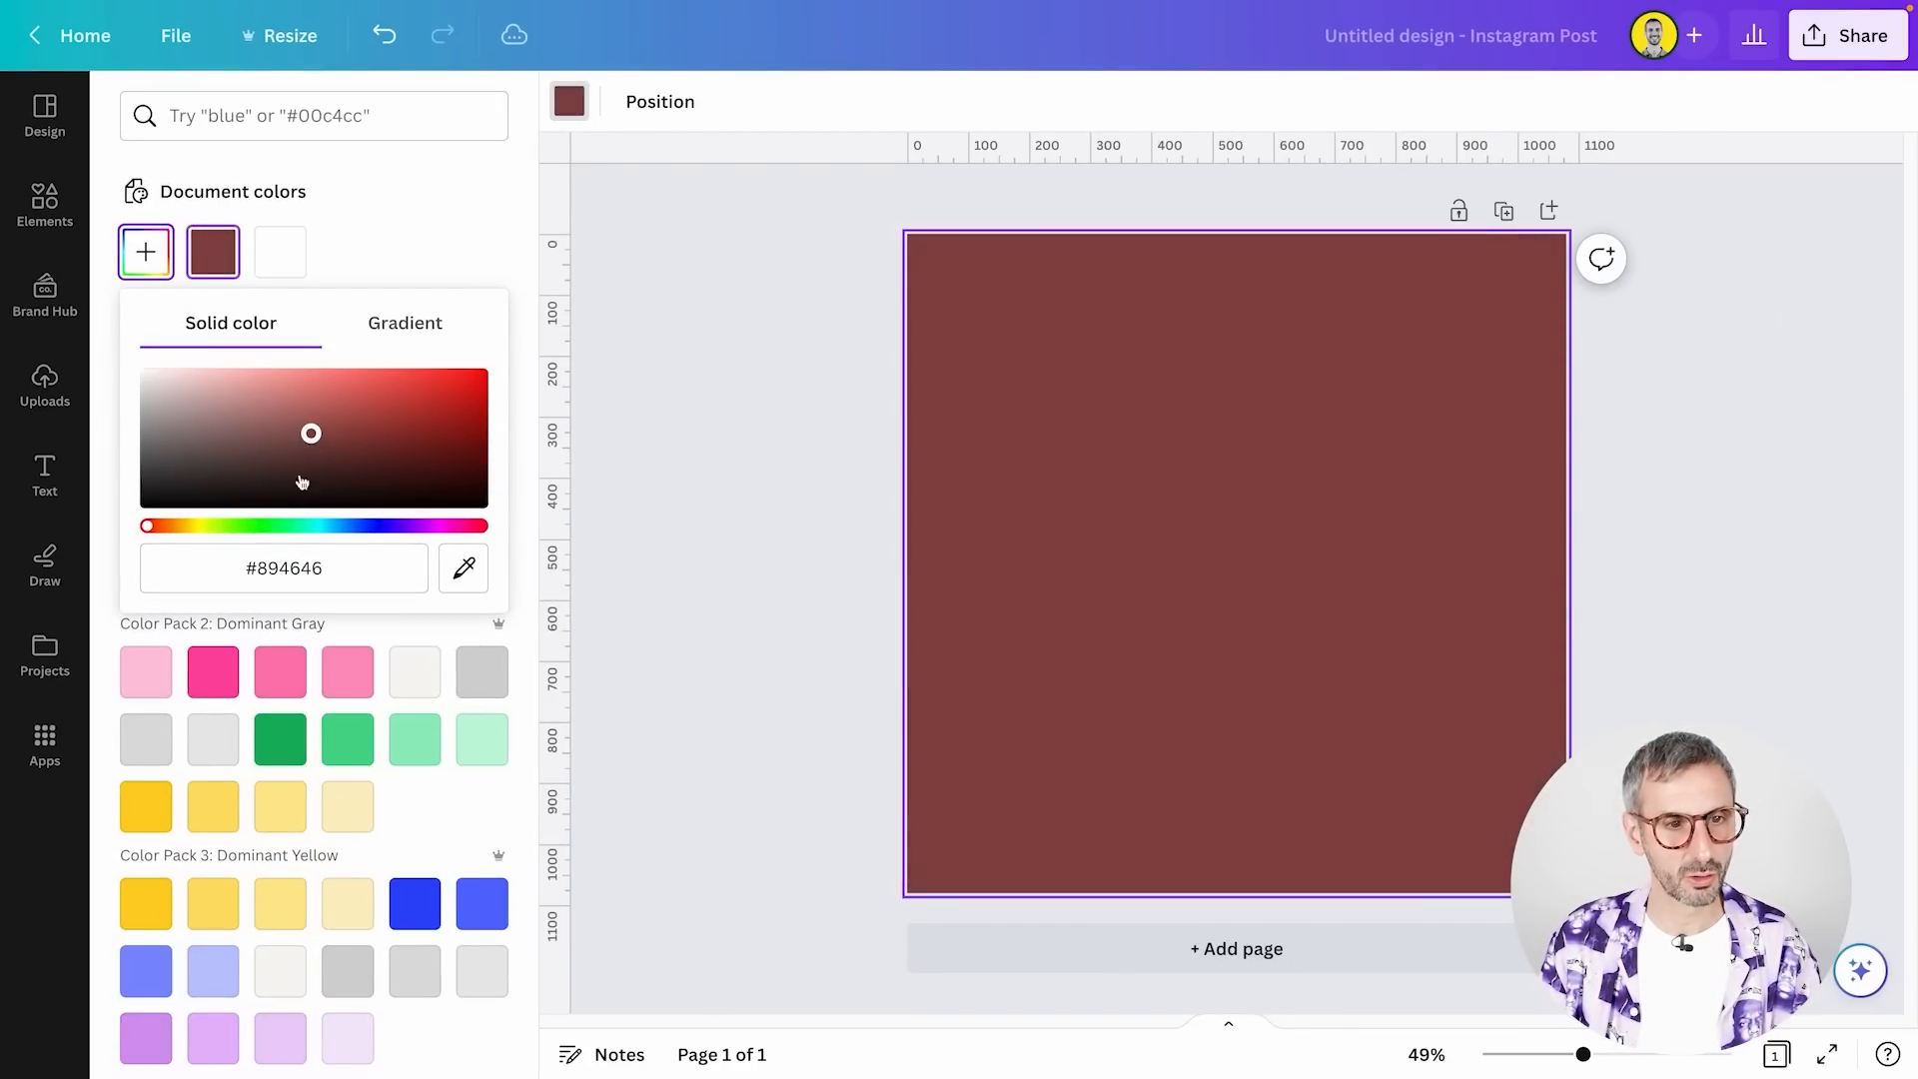
{"action": "mouse_move", "coordinate": [326, 521]}
{"action": "left_mouse_down"}
{"action": "mouse_move", "coordinate": [300, 522]}
{"action": "mouse_move", "coordinate": [316, 523]}
{"action": "left_mouse_up"}
{"action": "left_click_drag", "start_coordinate": [311, 439], "coordinate": [438, 374]}
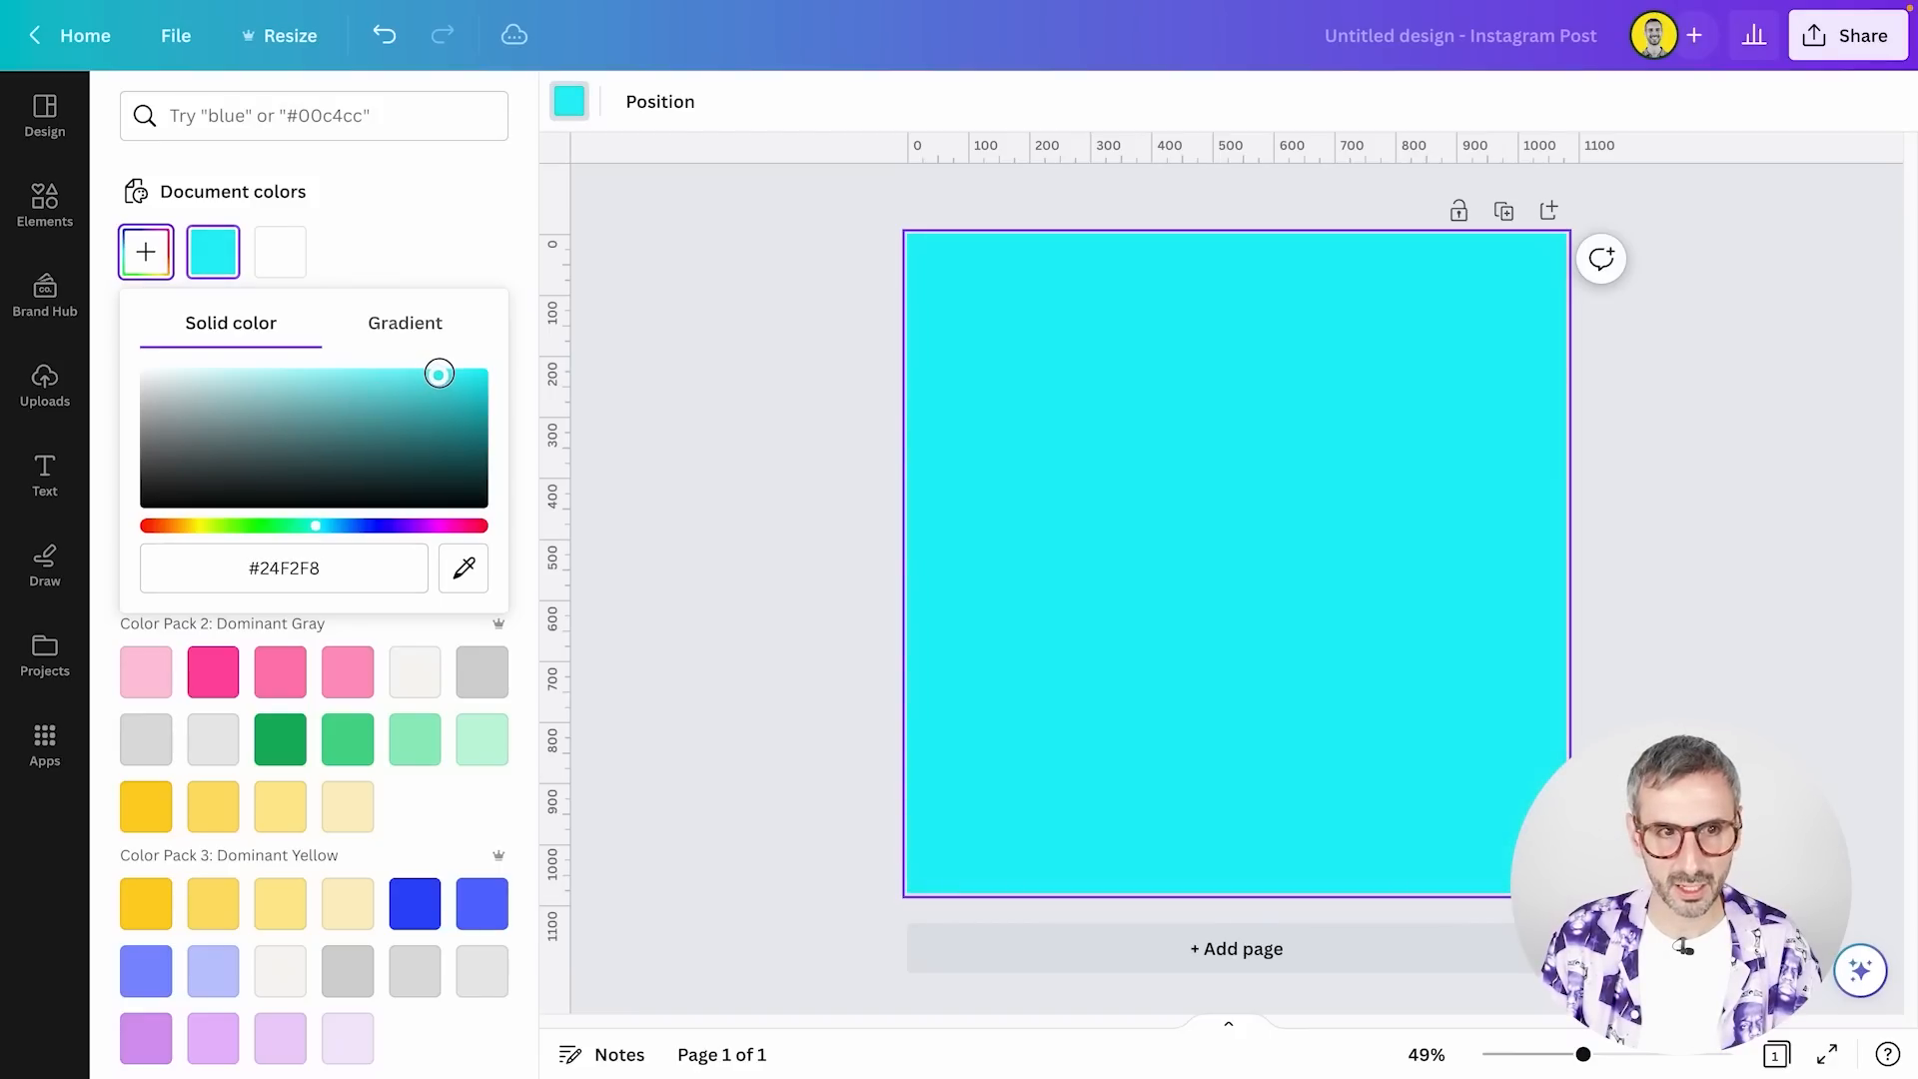
{"action": "left_click", "coordinate": [403, 335]}
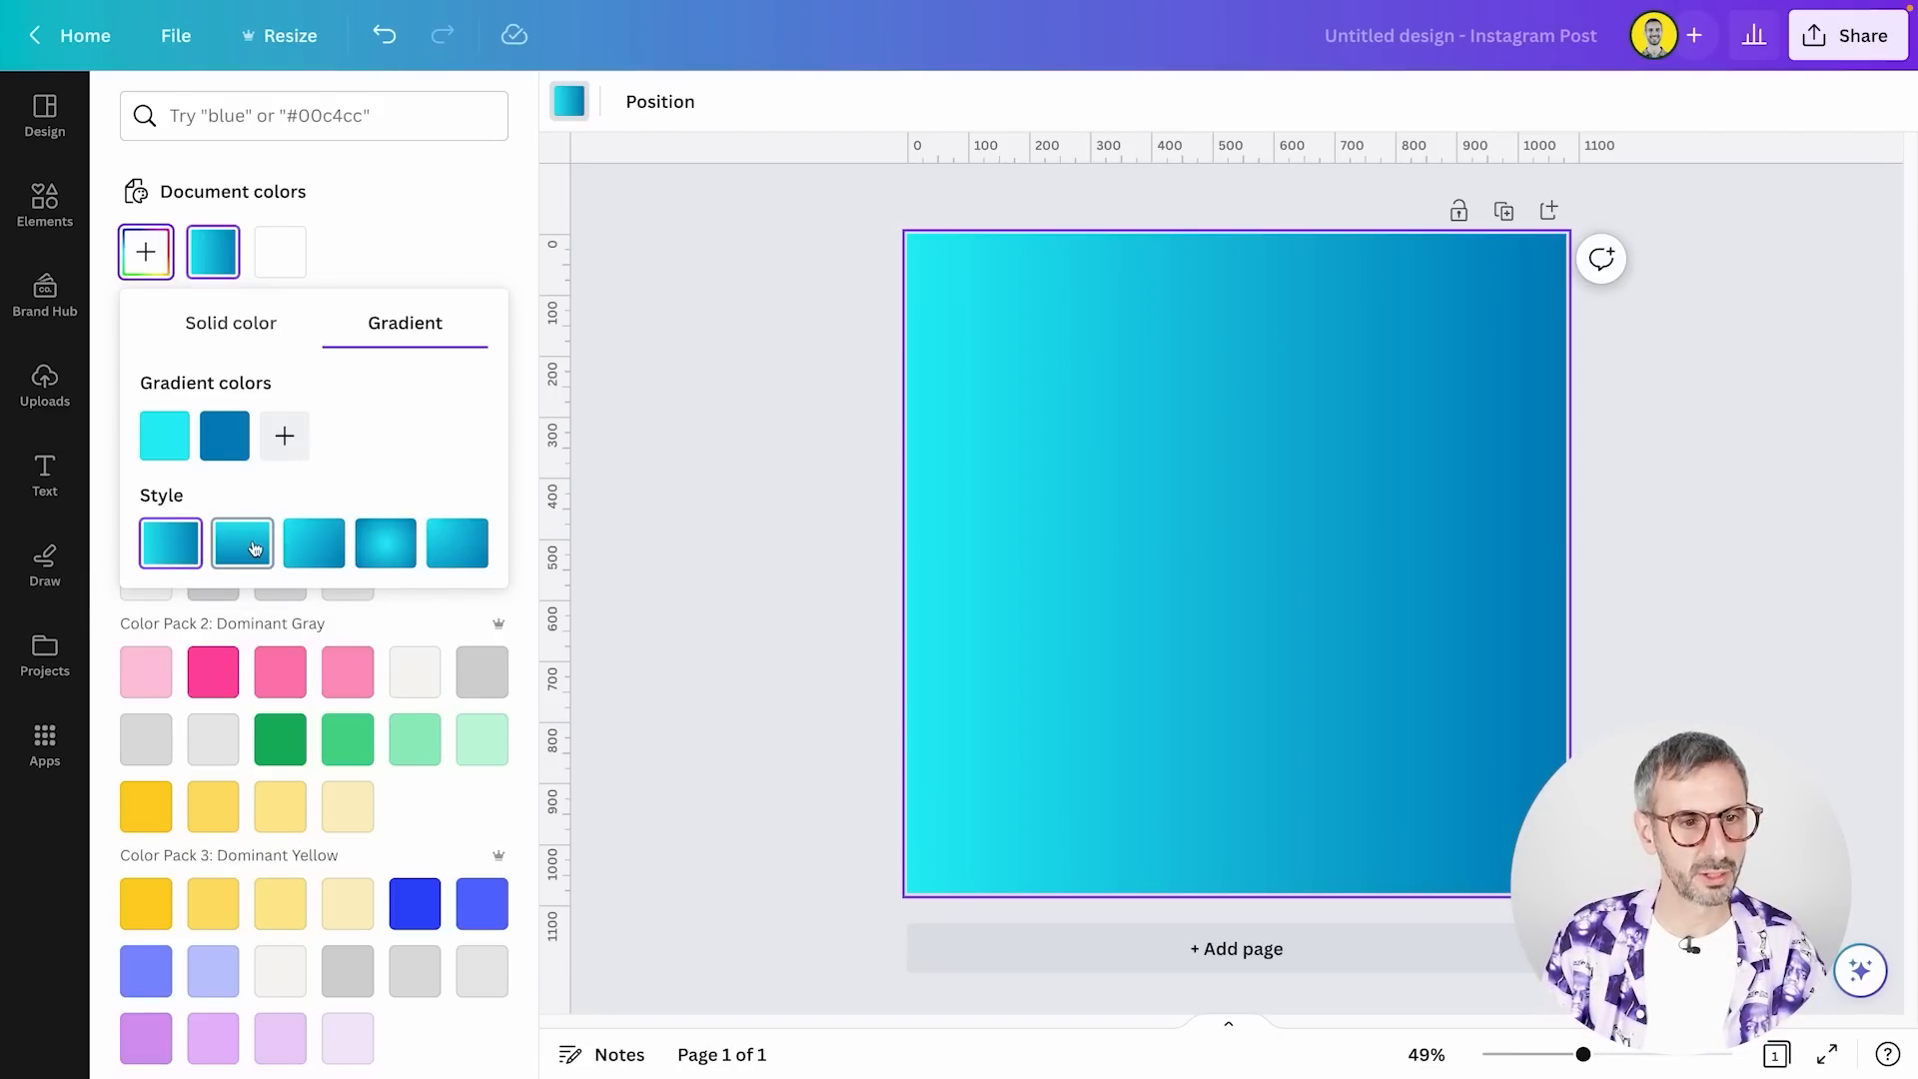
Try the vertical linear, diagonal linear and centered circular styles on the background gradient, ending with the circular style starting at the page corner
{"action": "left_click", "coordinate": [254, 548]}
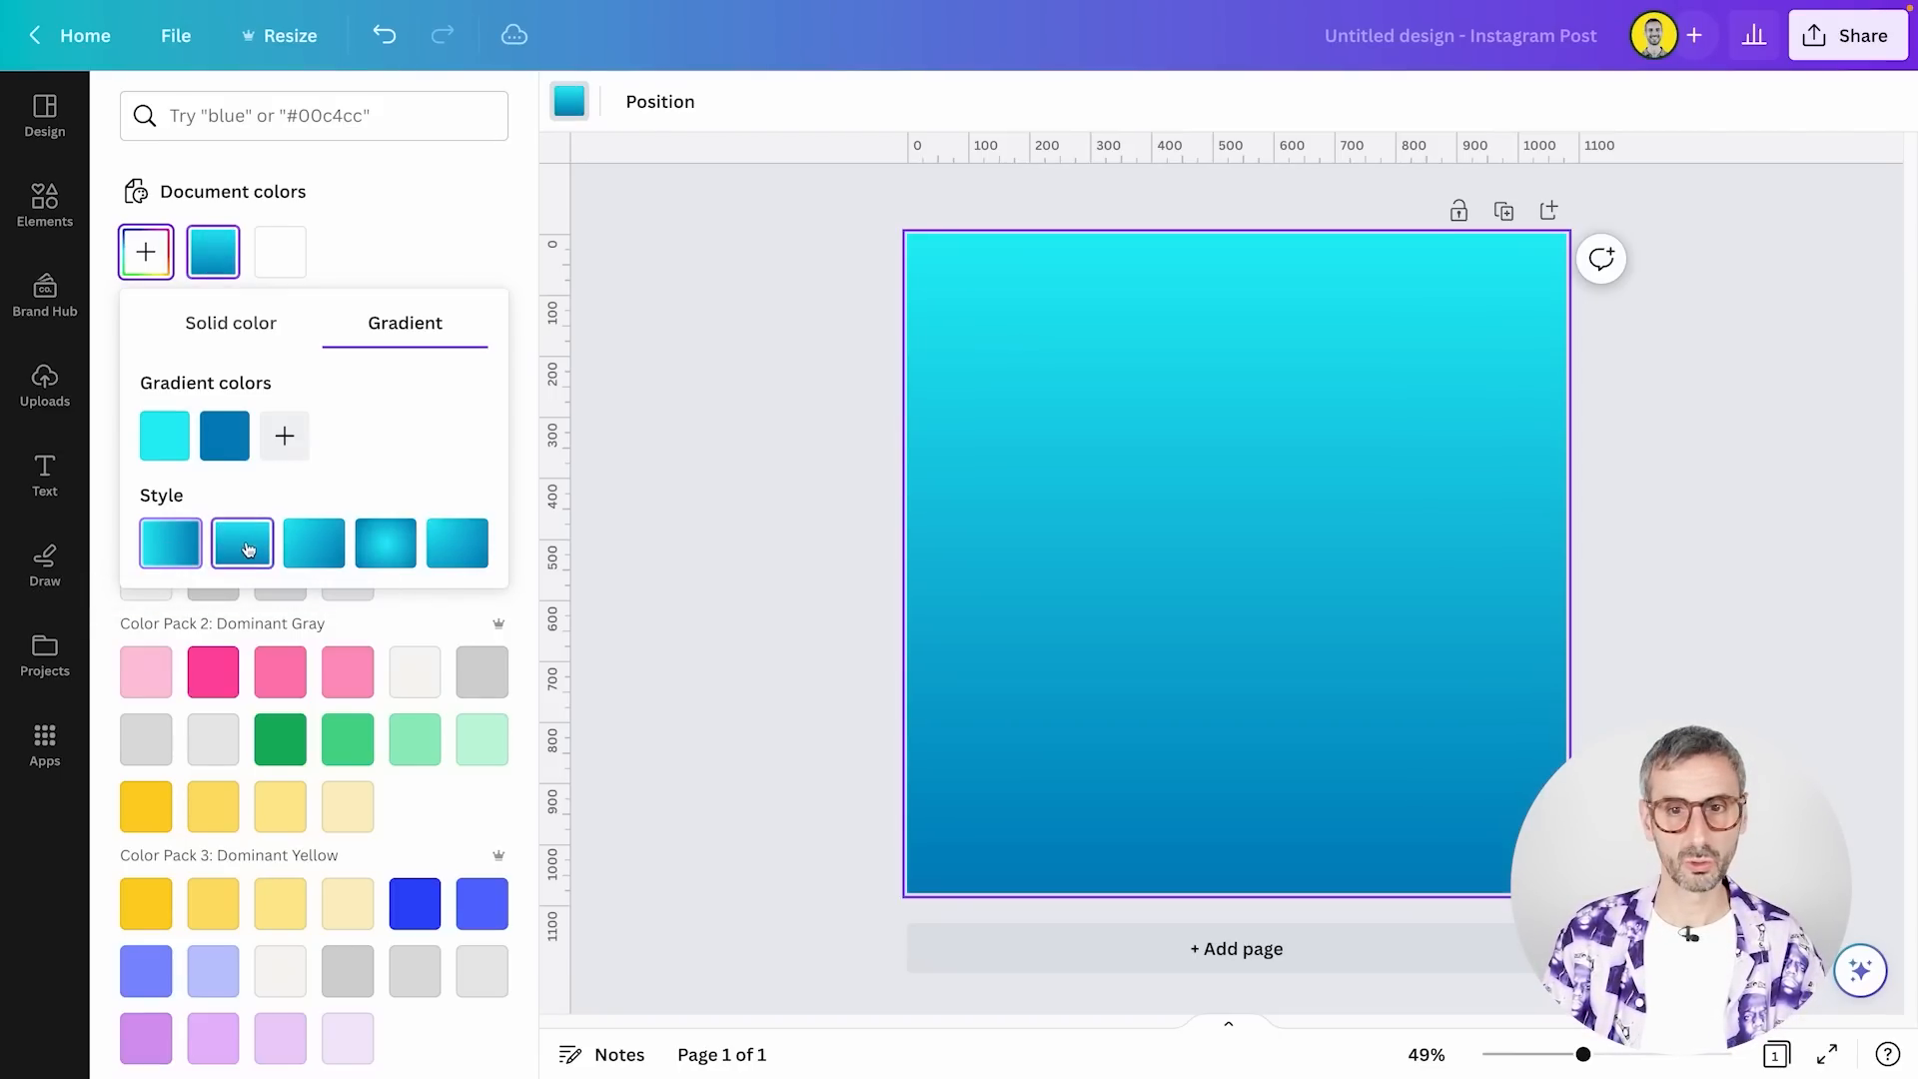
{"action": "left_click", "coordinate": [318, 556]}
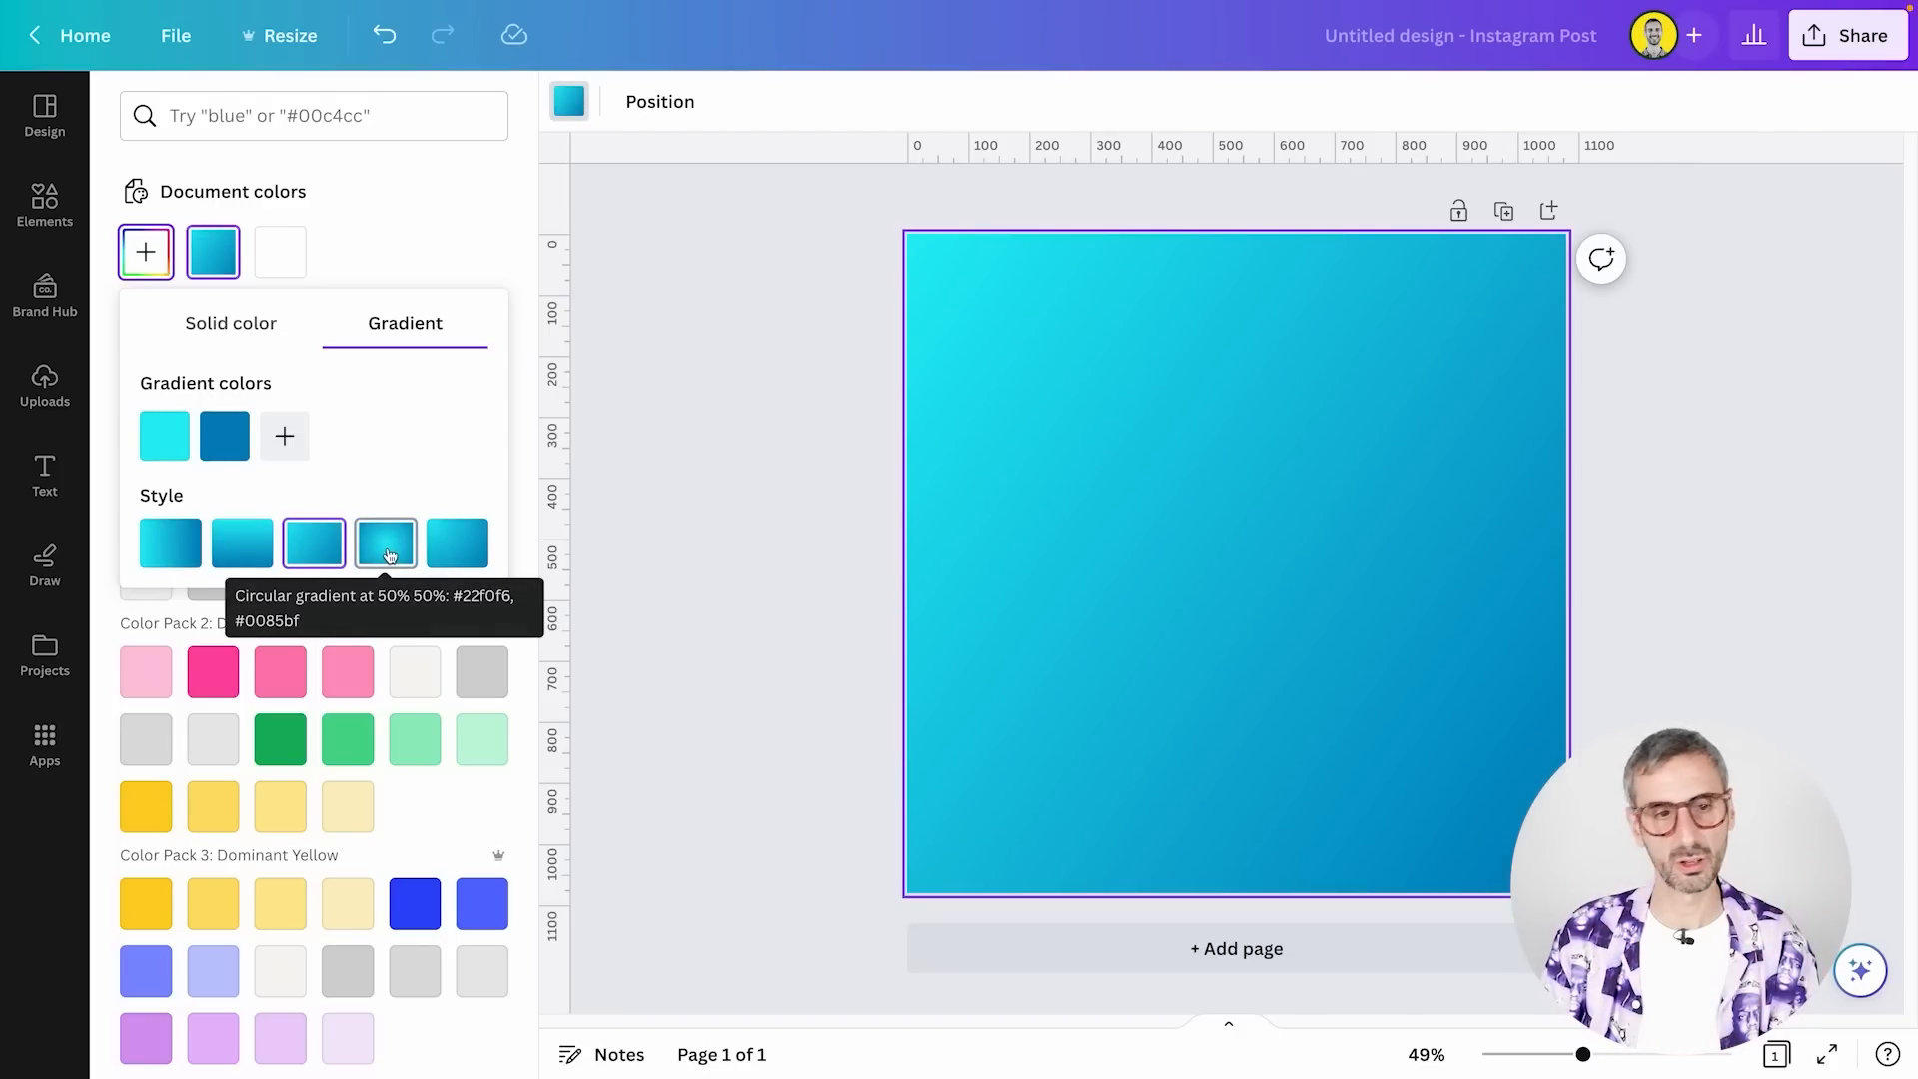
{"action": "left_click", "coordinate": [387, 550]}
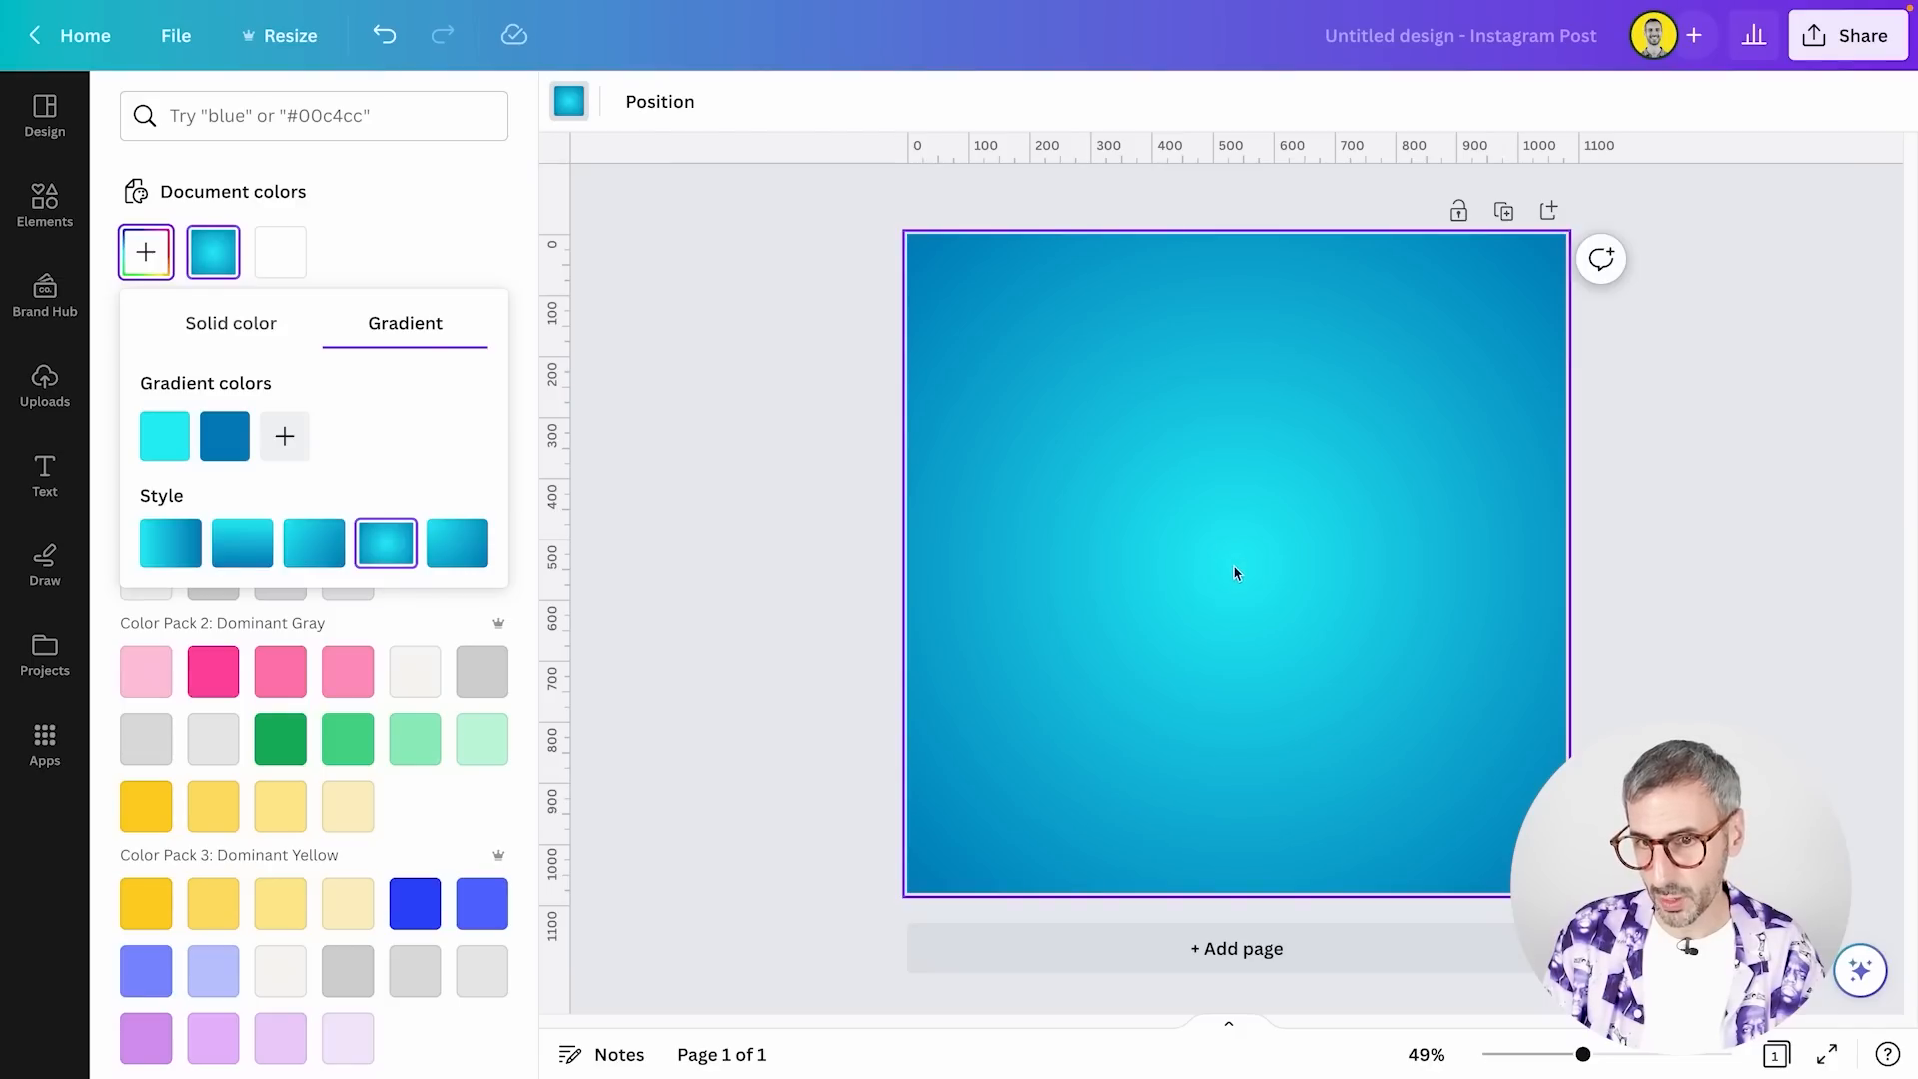
{"action": "left_click", "coordinate": [444, 551]}
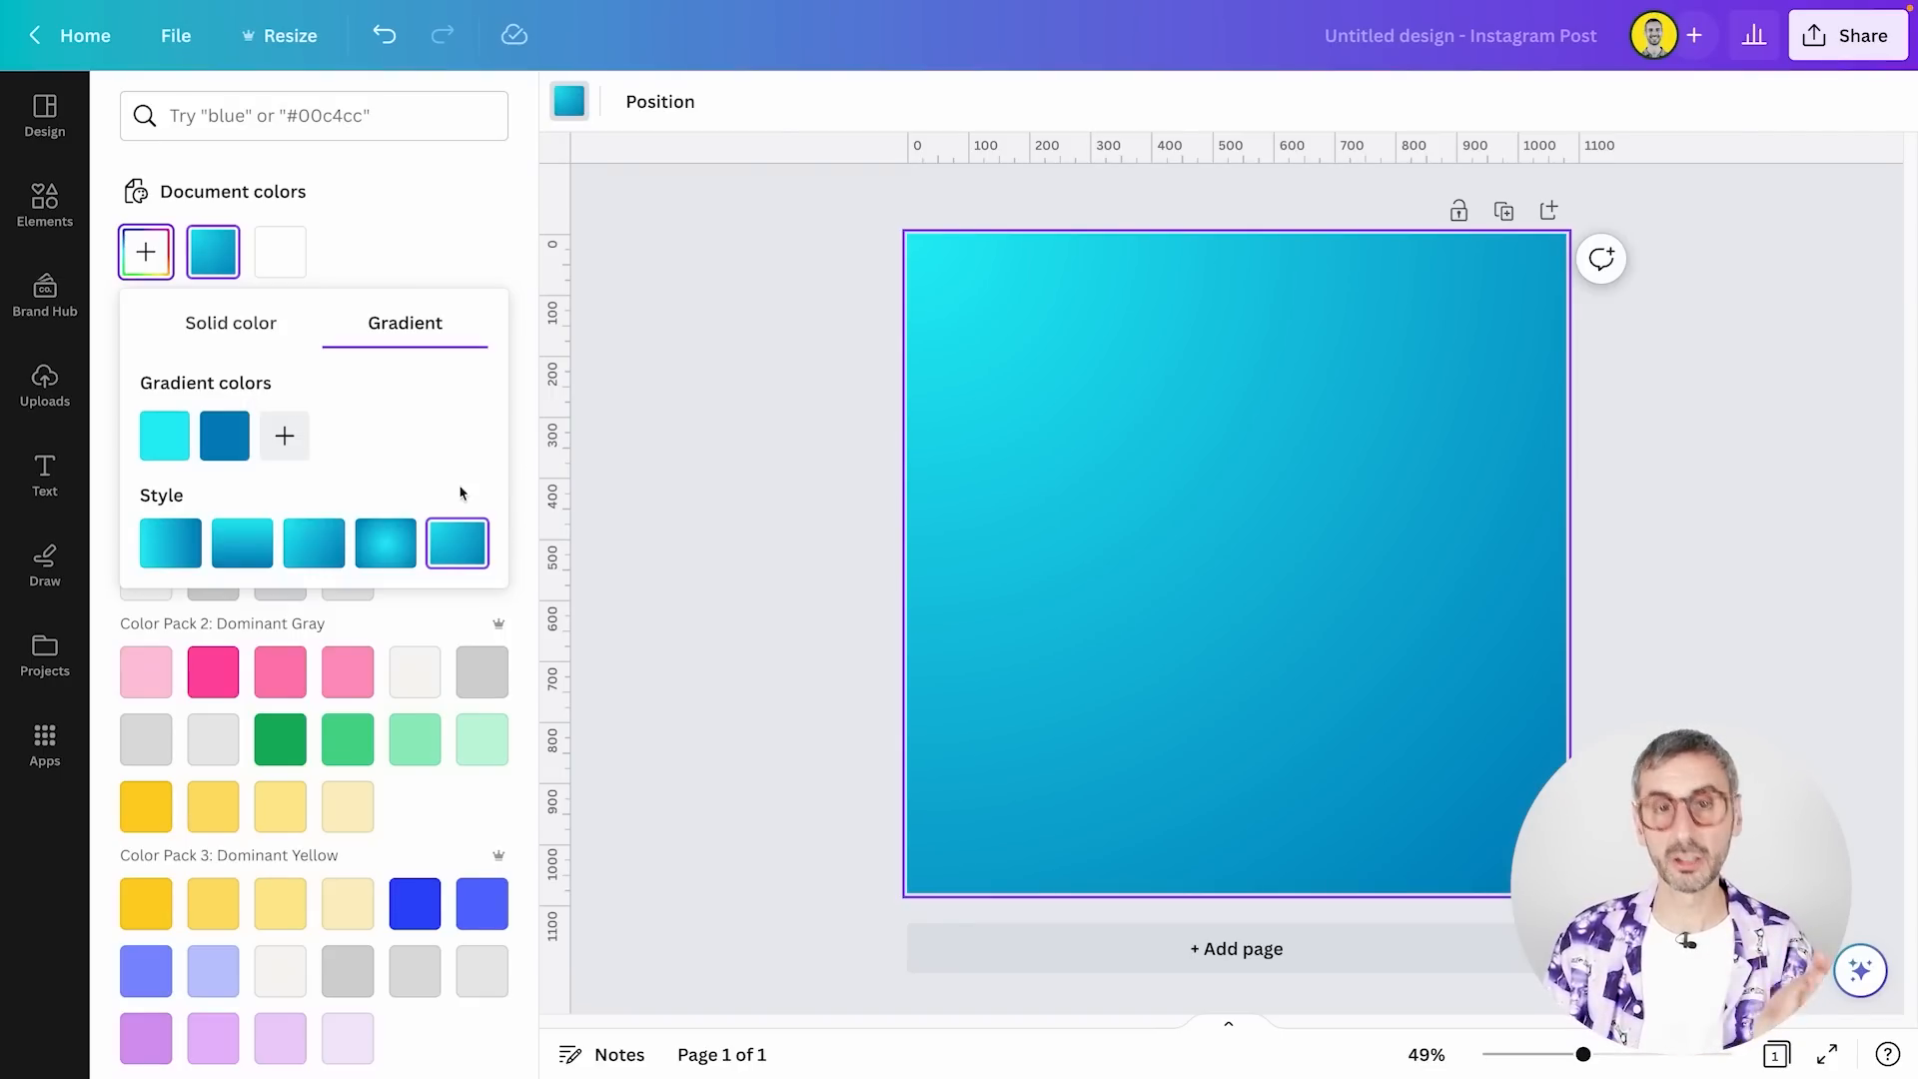
Add a third color to the background gradient and set it to bright pink #FF2CBE
{"action": "left_click", "coordinate": [284, 436]}
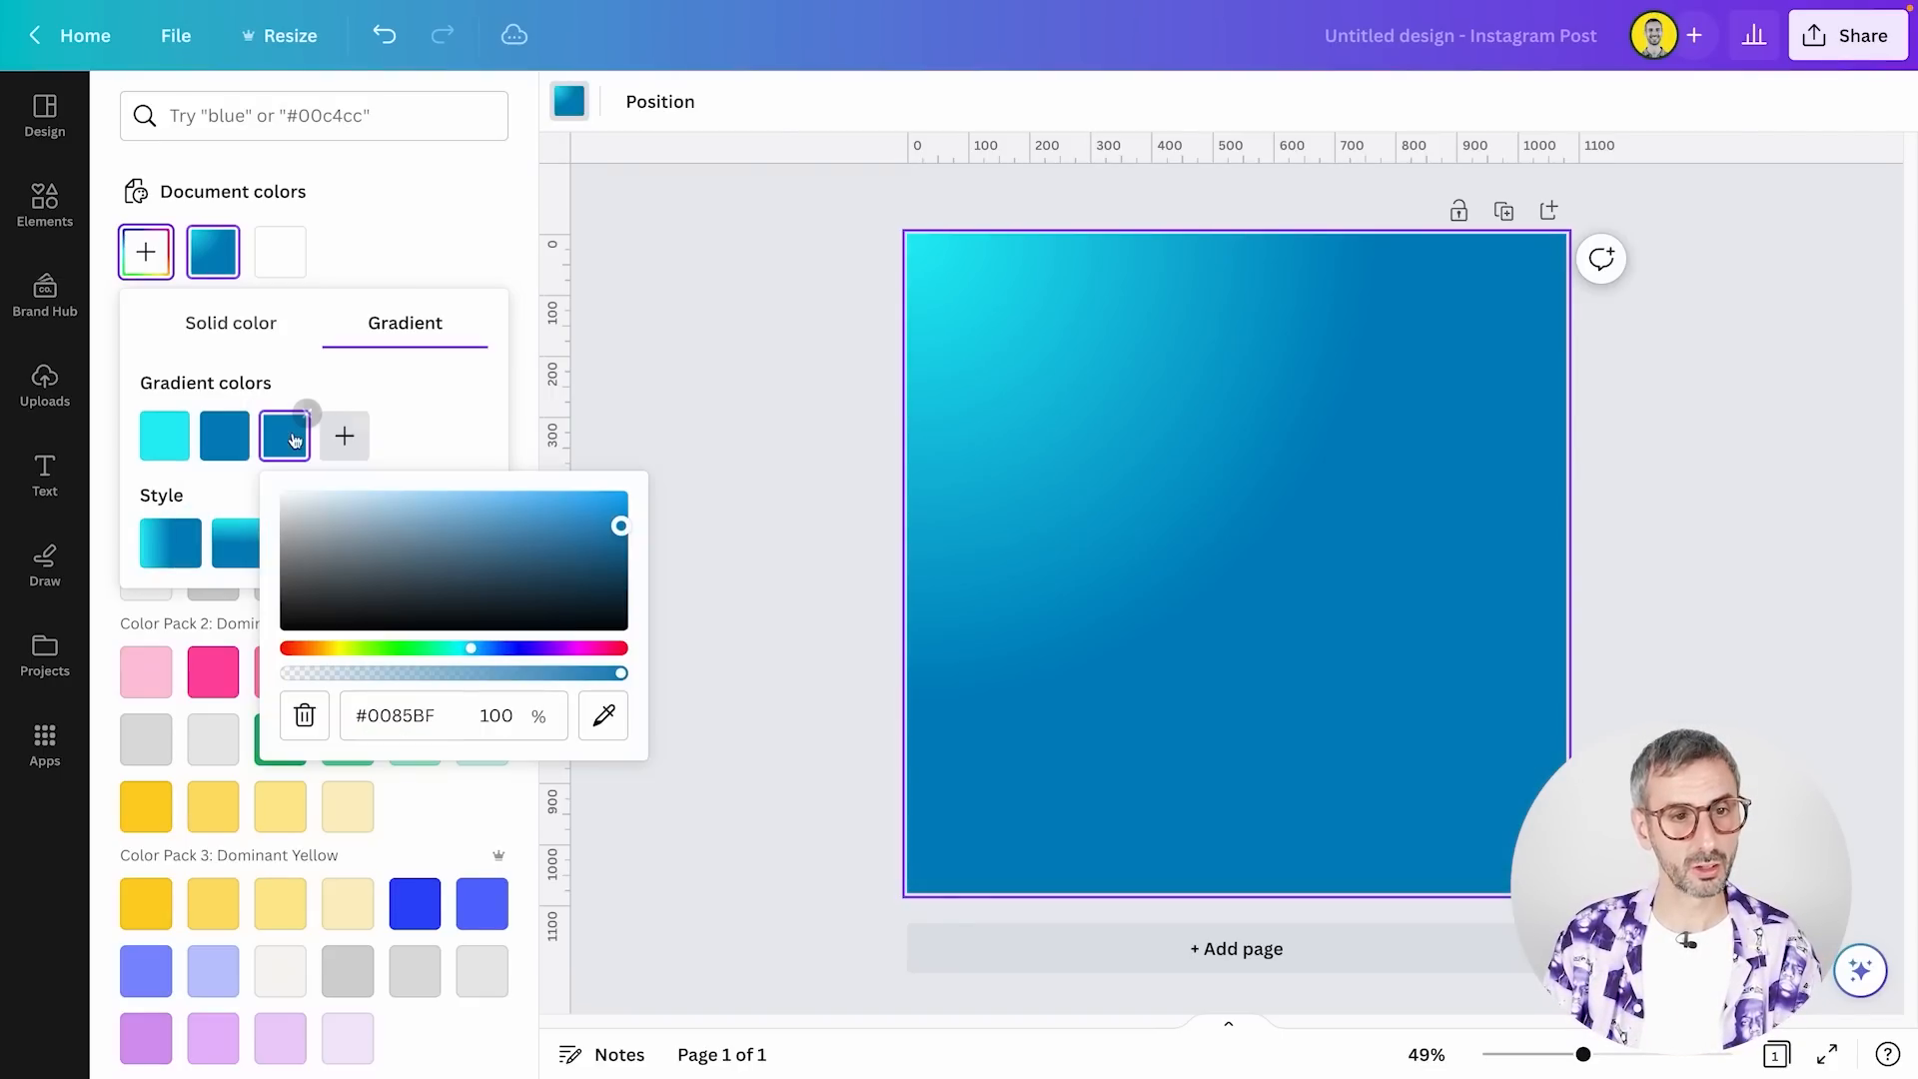
{"action": "left_click", "coordinate": [303, 648]}
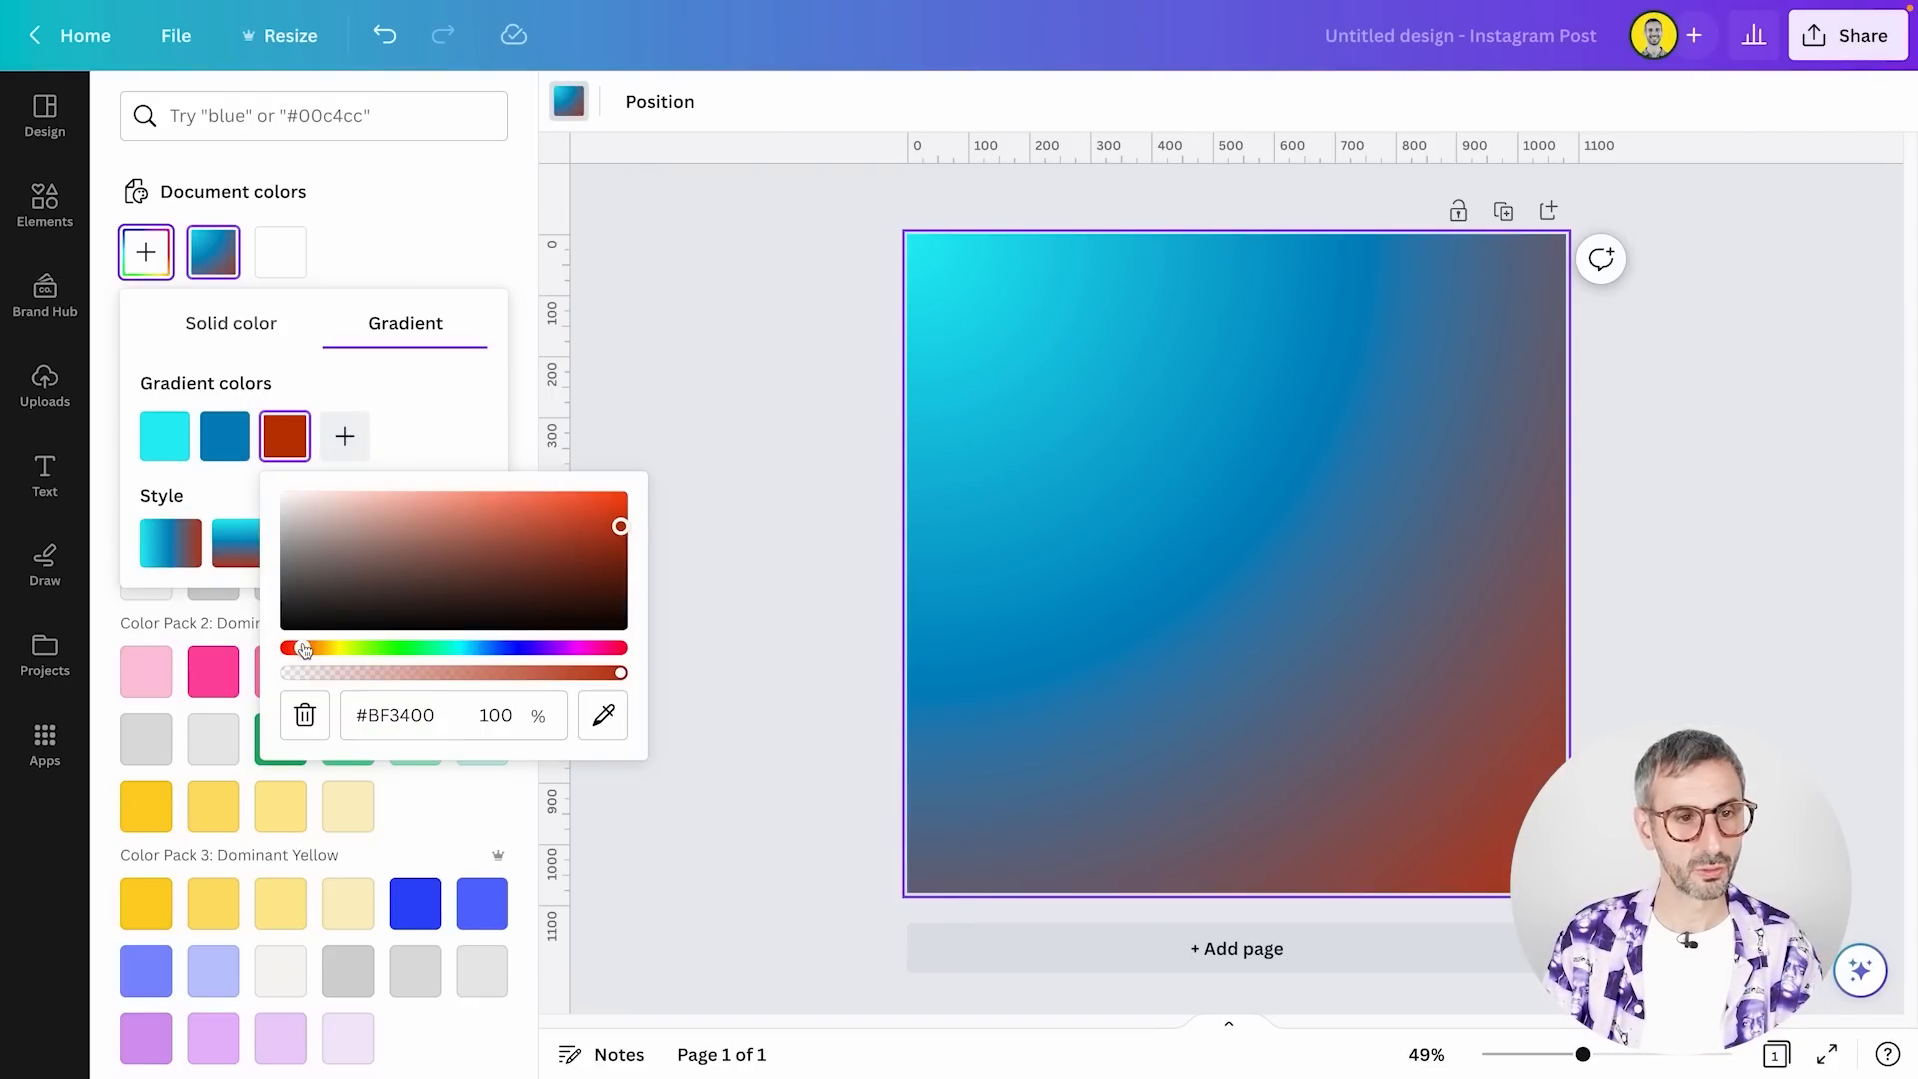
{"action": "left_click_drag", "start_coordinate": [305, 648], "coordinate": [585, 636]}
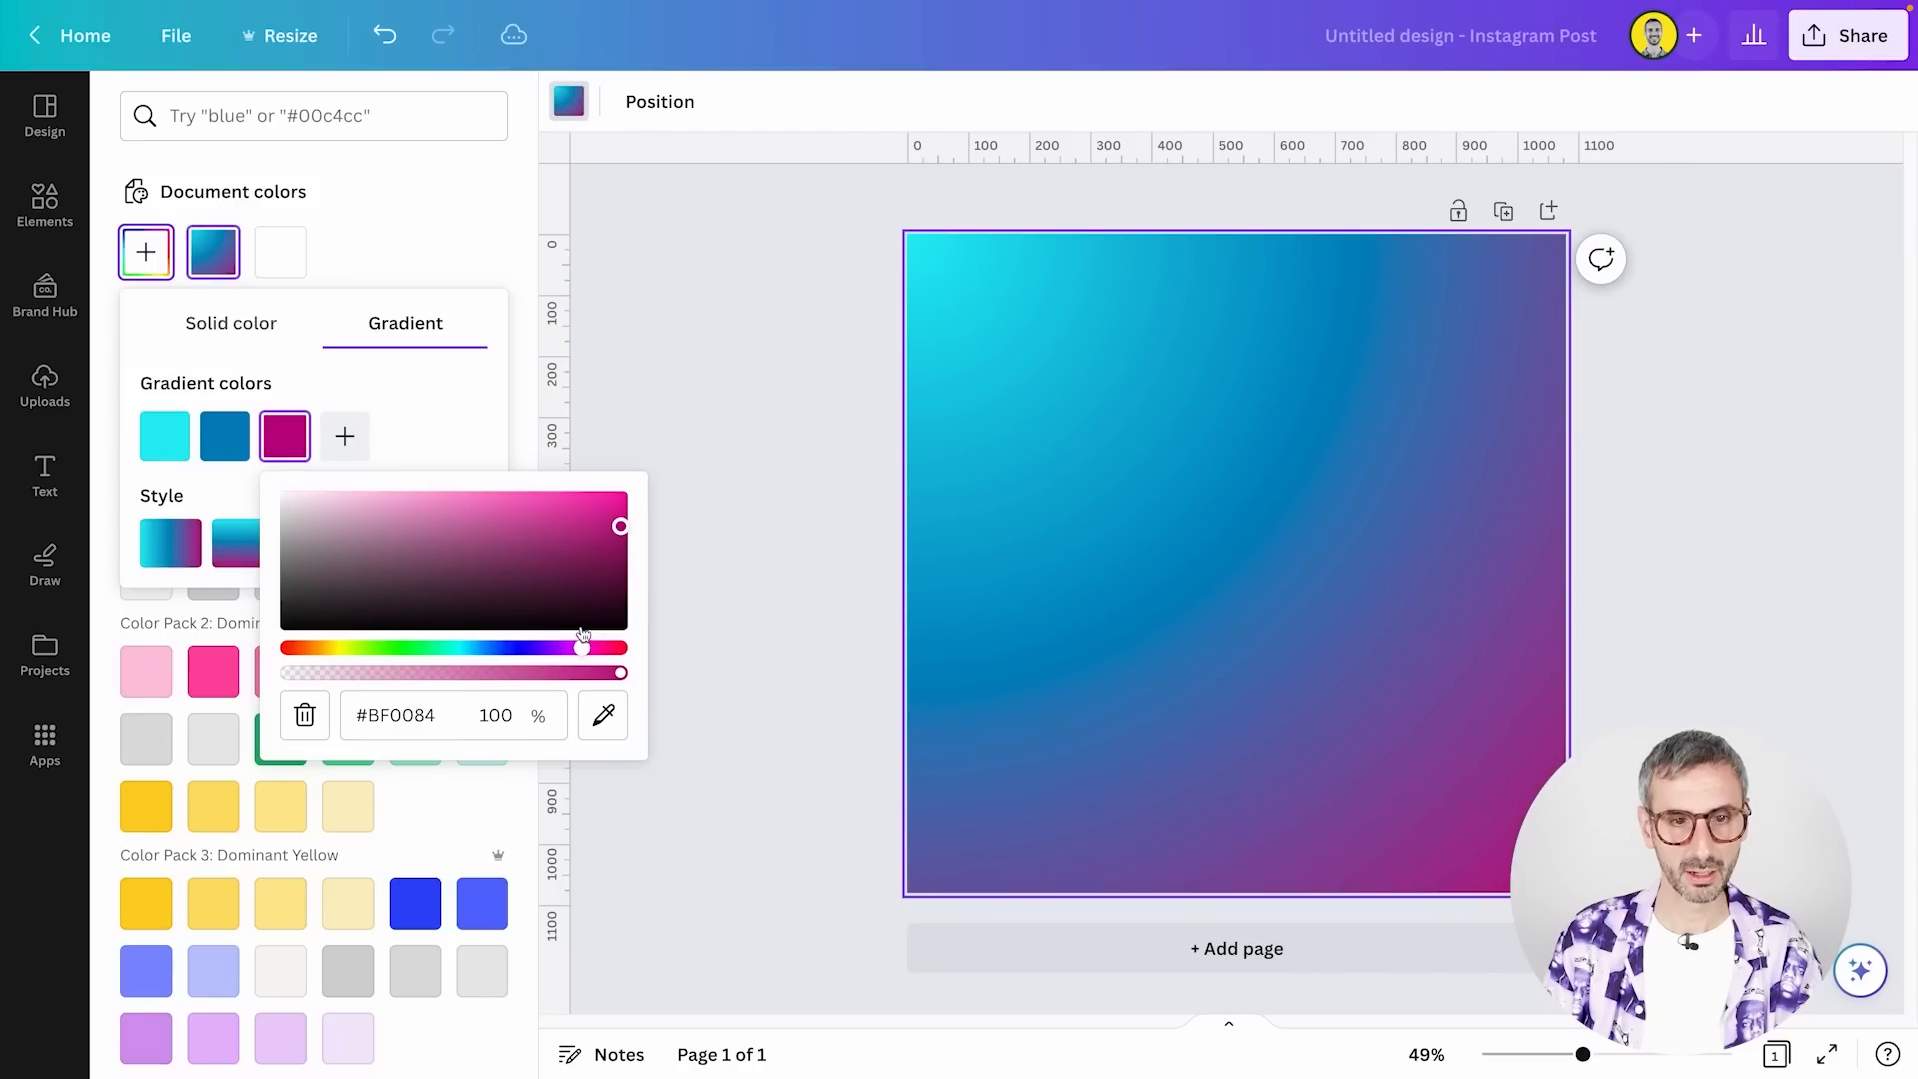
{"action": "left_click_drag", "start_coordinate": [616, 528], "coordinate": [569, 487]}
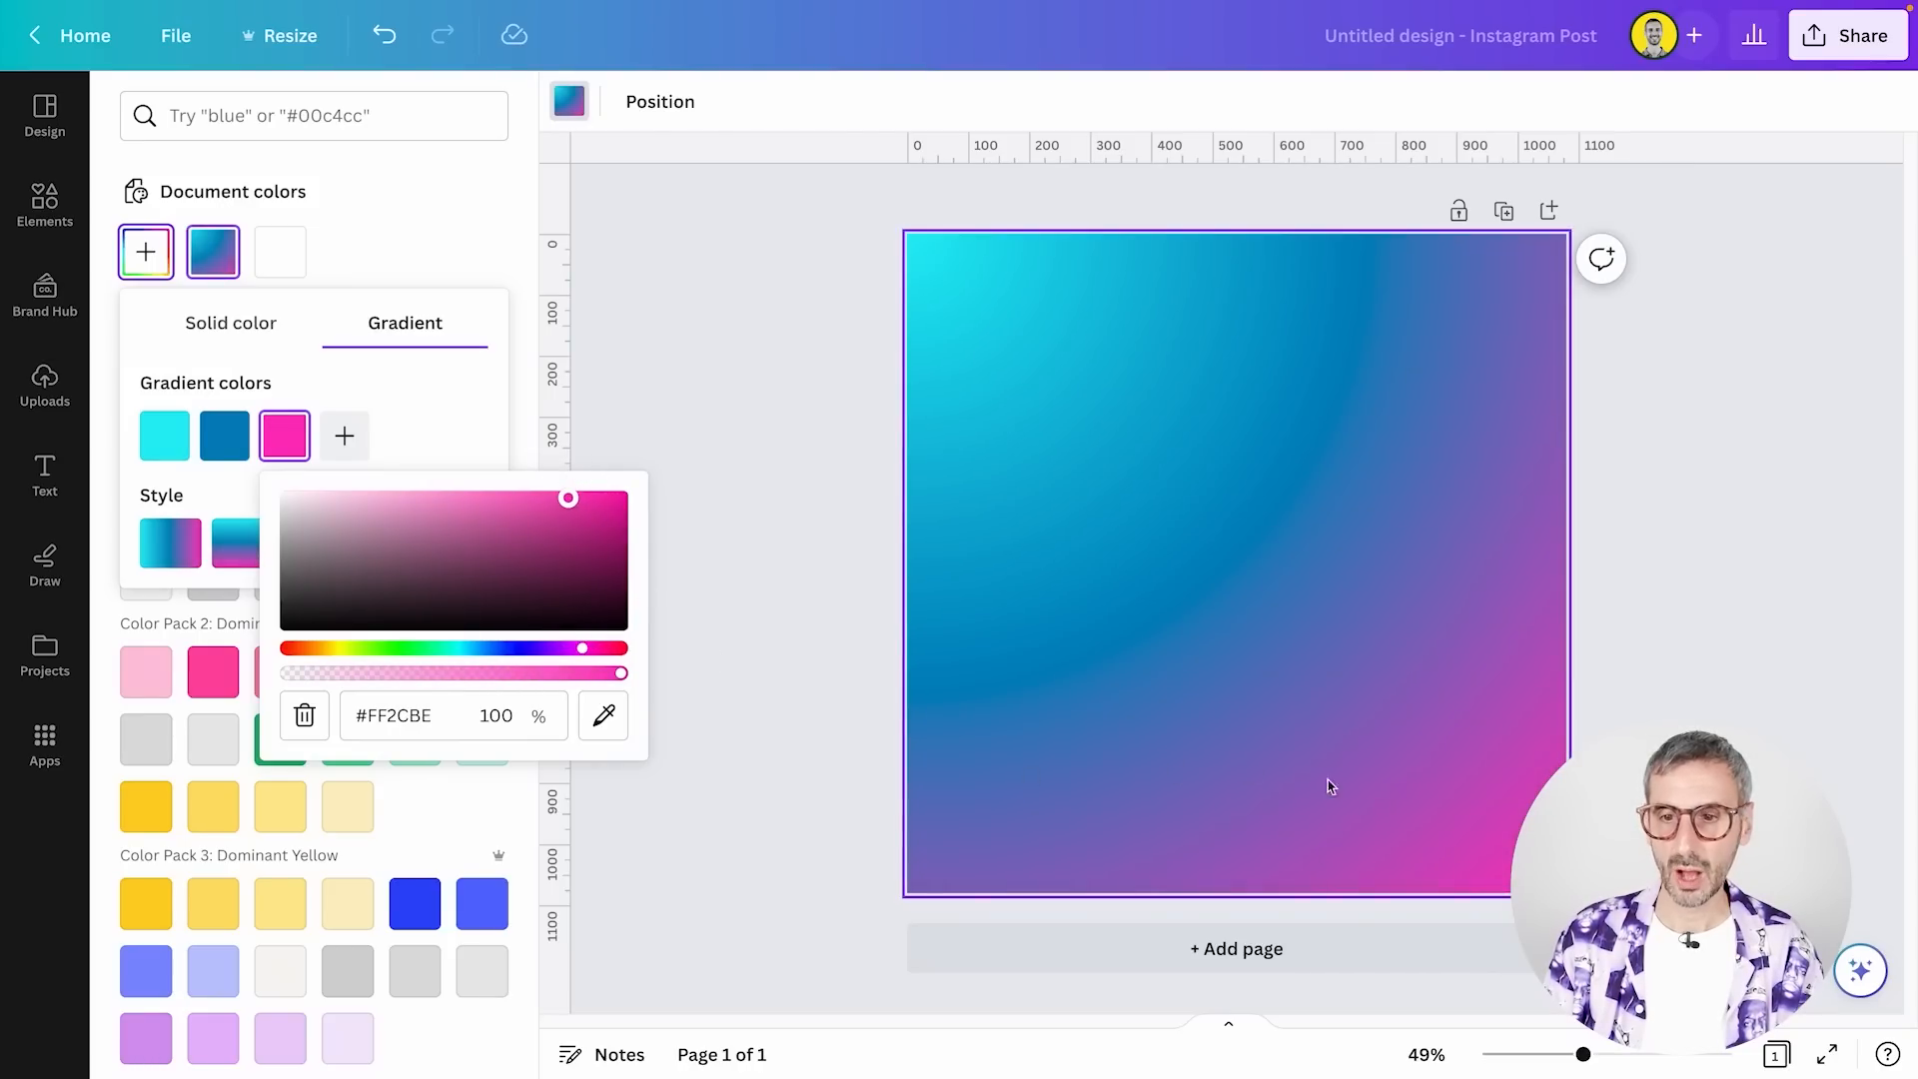
Add two more colors to the background gradient, white #FFFFFF followed by black #000000
{"action": "left_click", "coordinate": [343, 439]}
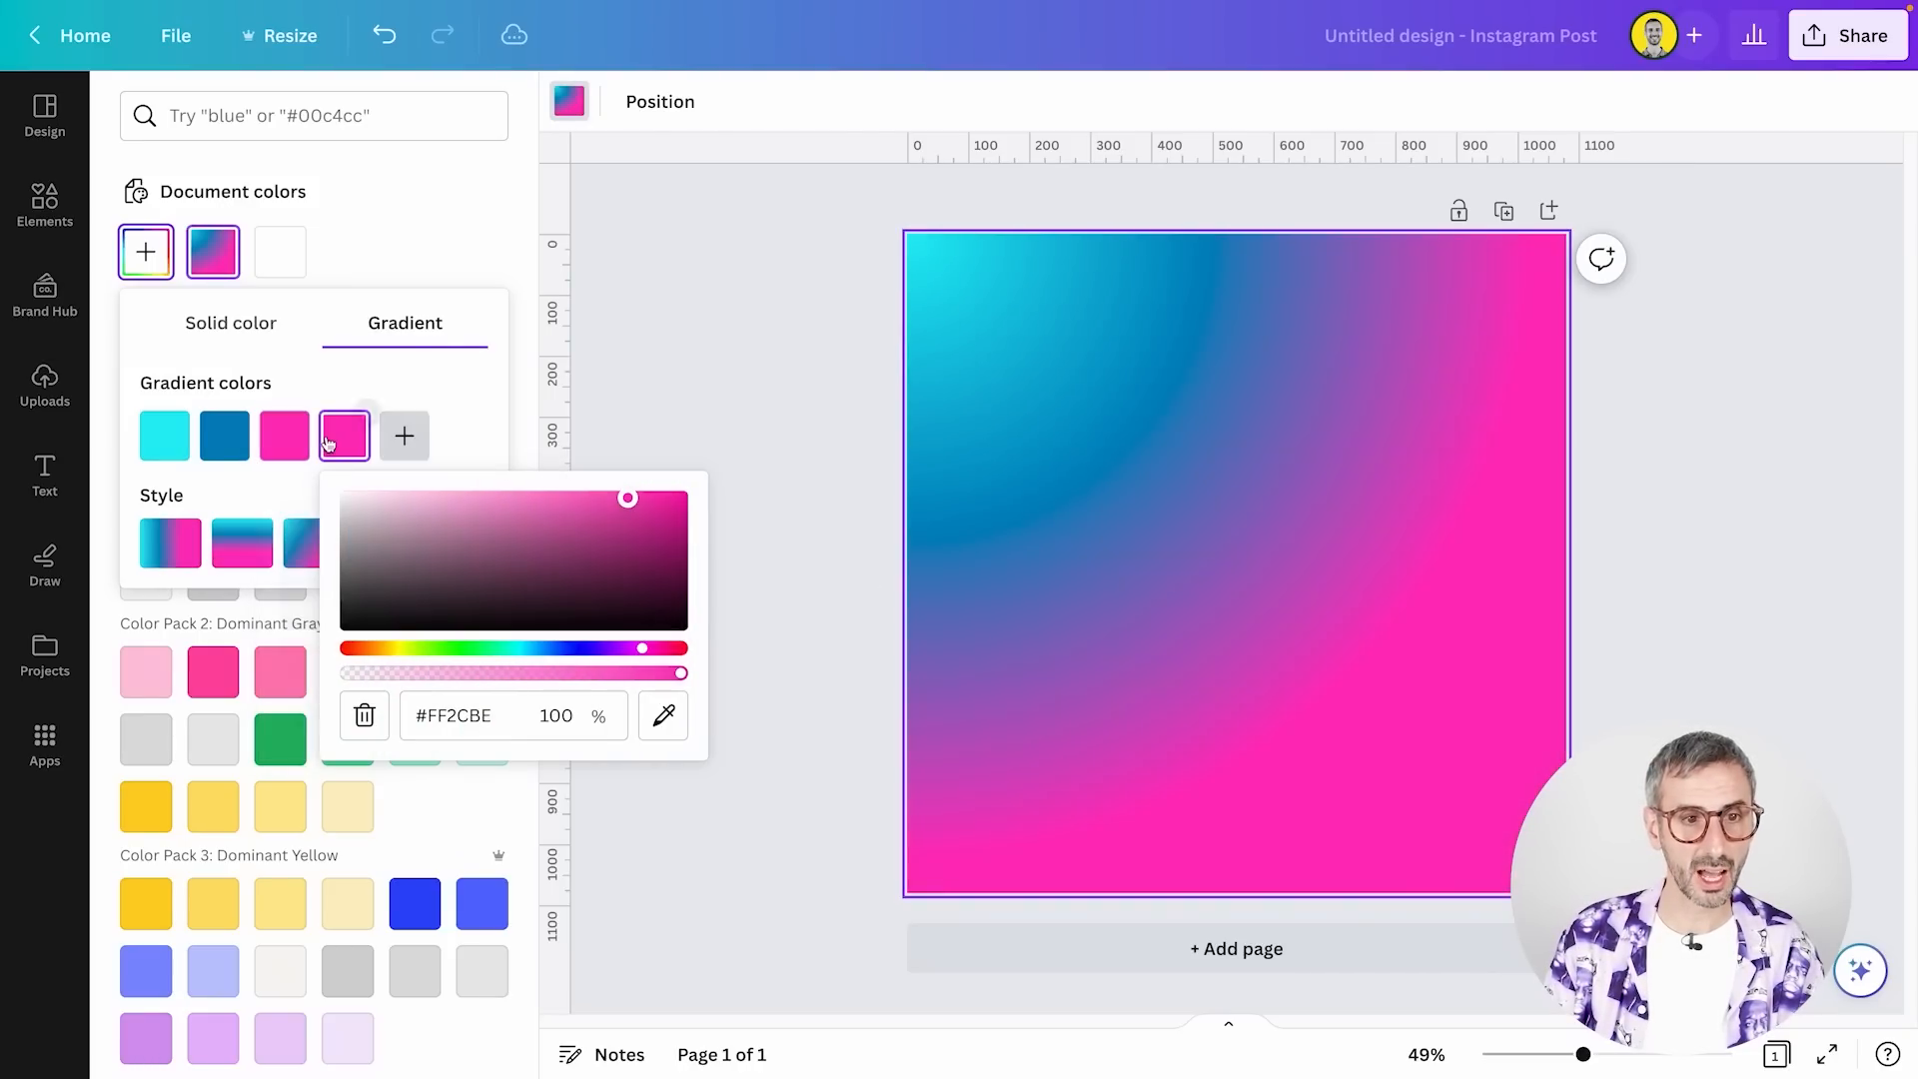
{"action": "left_click_drag", "start_coordinate": [416, 534], "coordinate": [309, 470]}
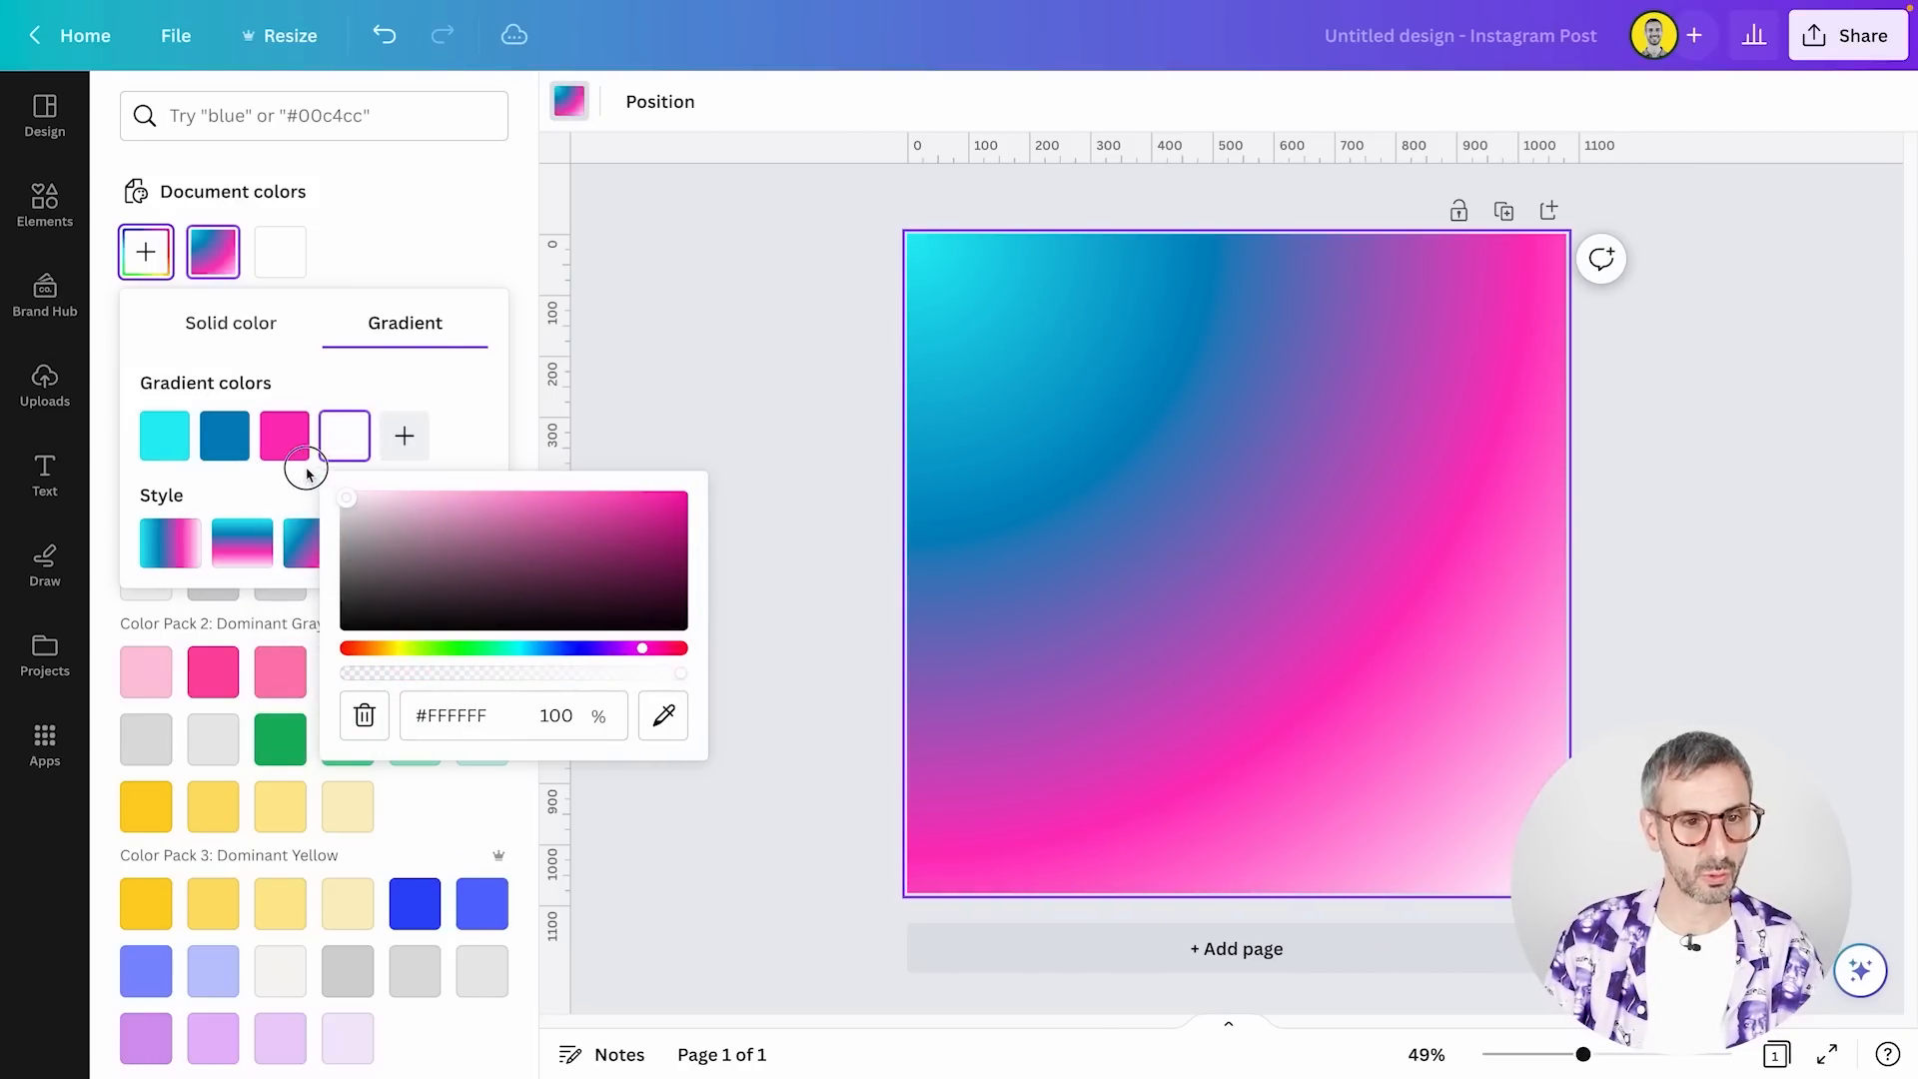
{"action": "left_click", "coordinate": [403, 436]}
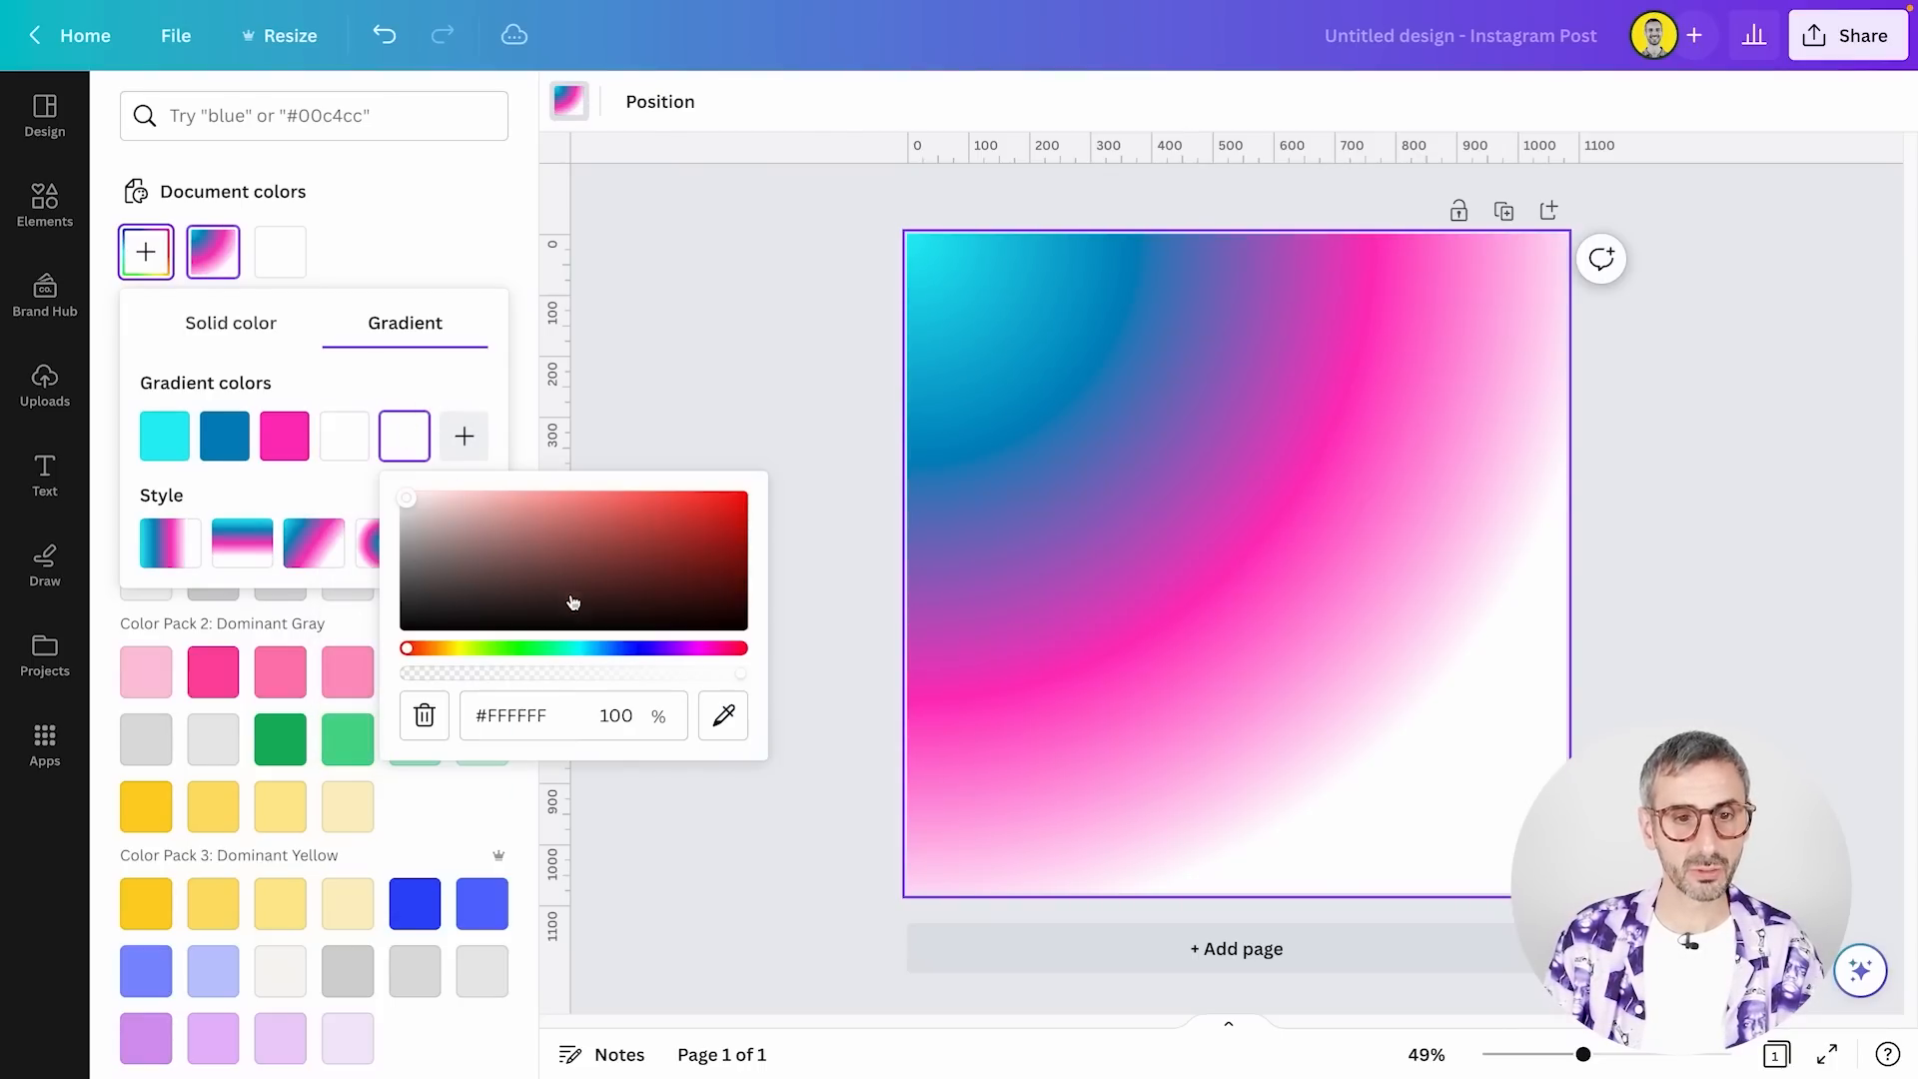
{"action": "left_click_drag", "start_coordinate": [569, 600], "coordinate": [792, 646]}
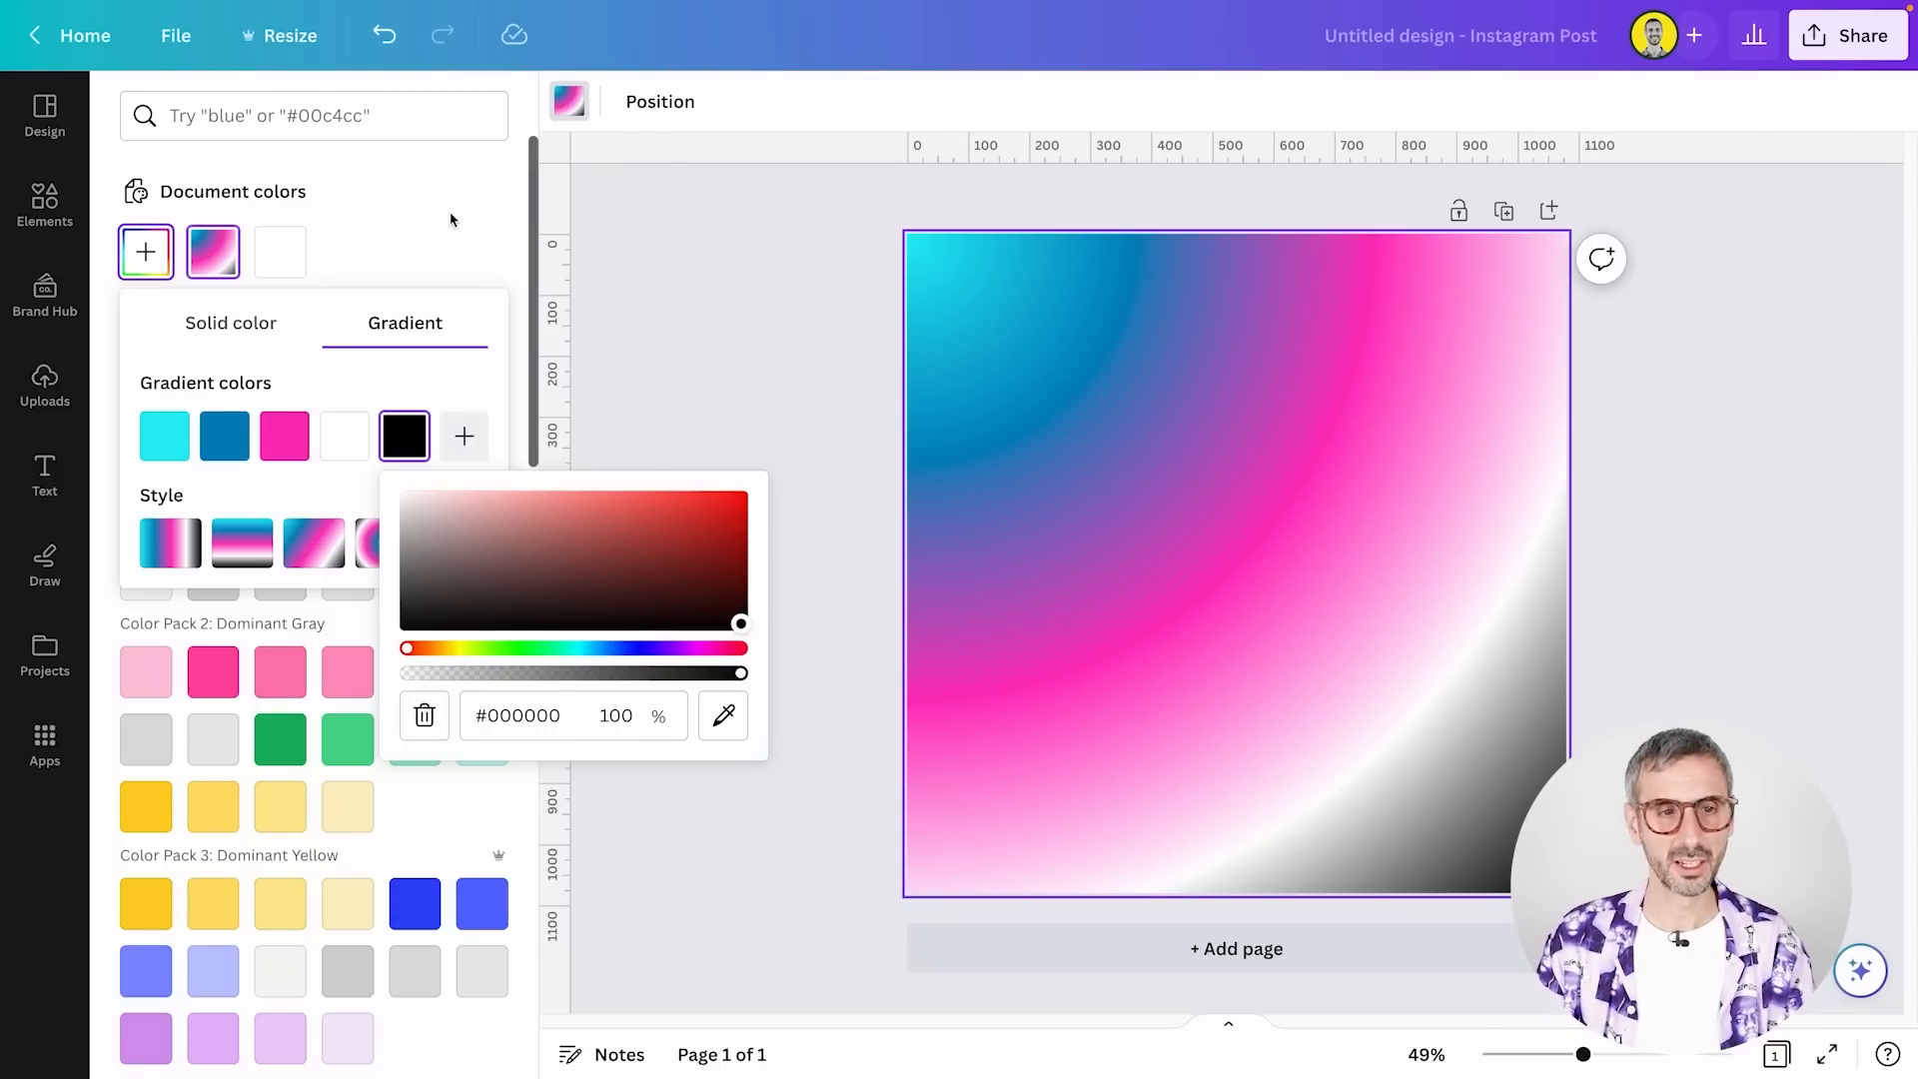
{"action": "left_click", "coordinate": [421, 400]}
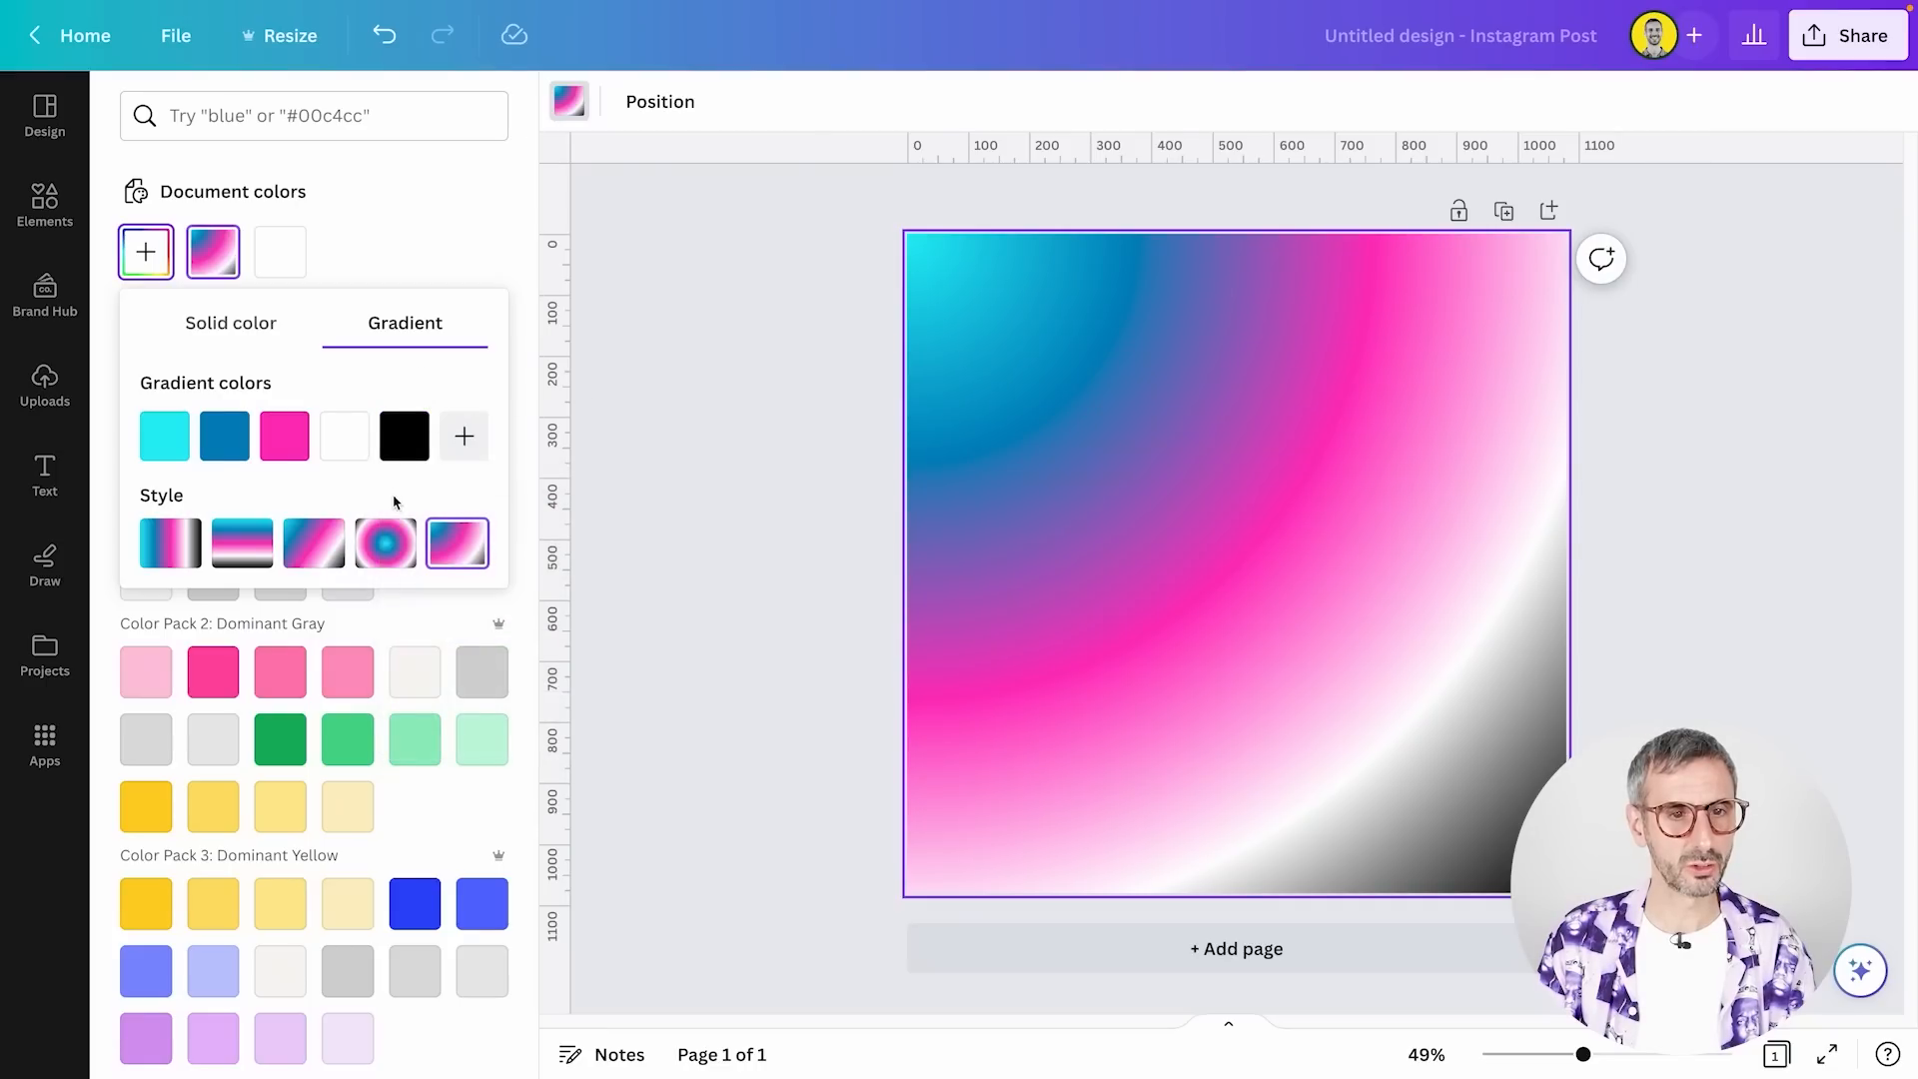
Try the centered circular style on the five-color background gradient and settle on the vertical linear style
{"action": "left_click", "coordinate": [365, 546]}
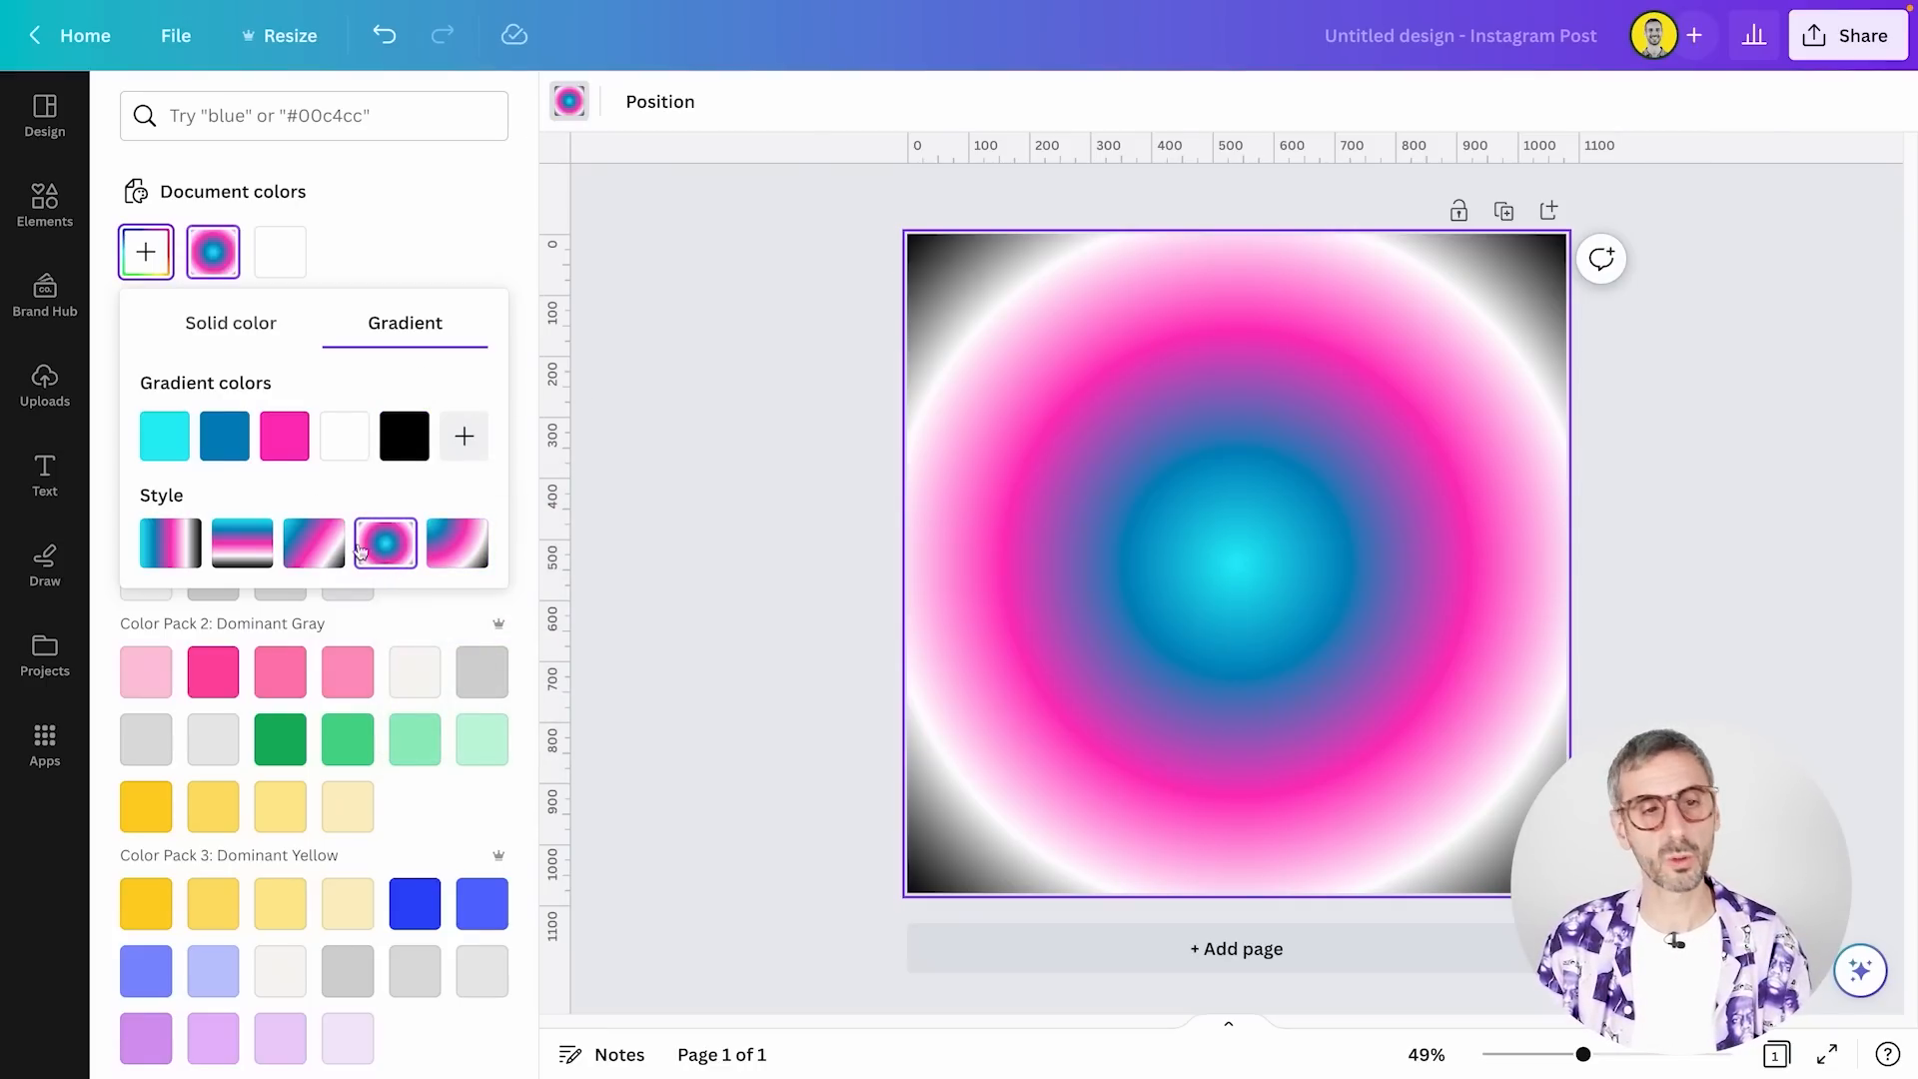
{"action": "left_click", "coordinate": [246, 544]}
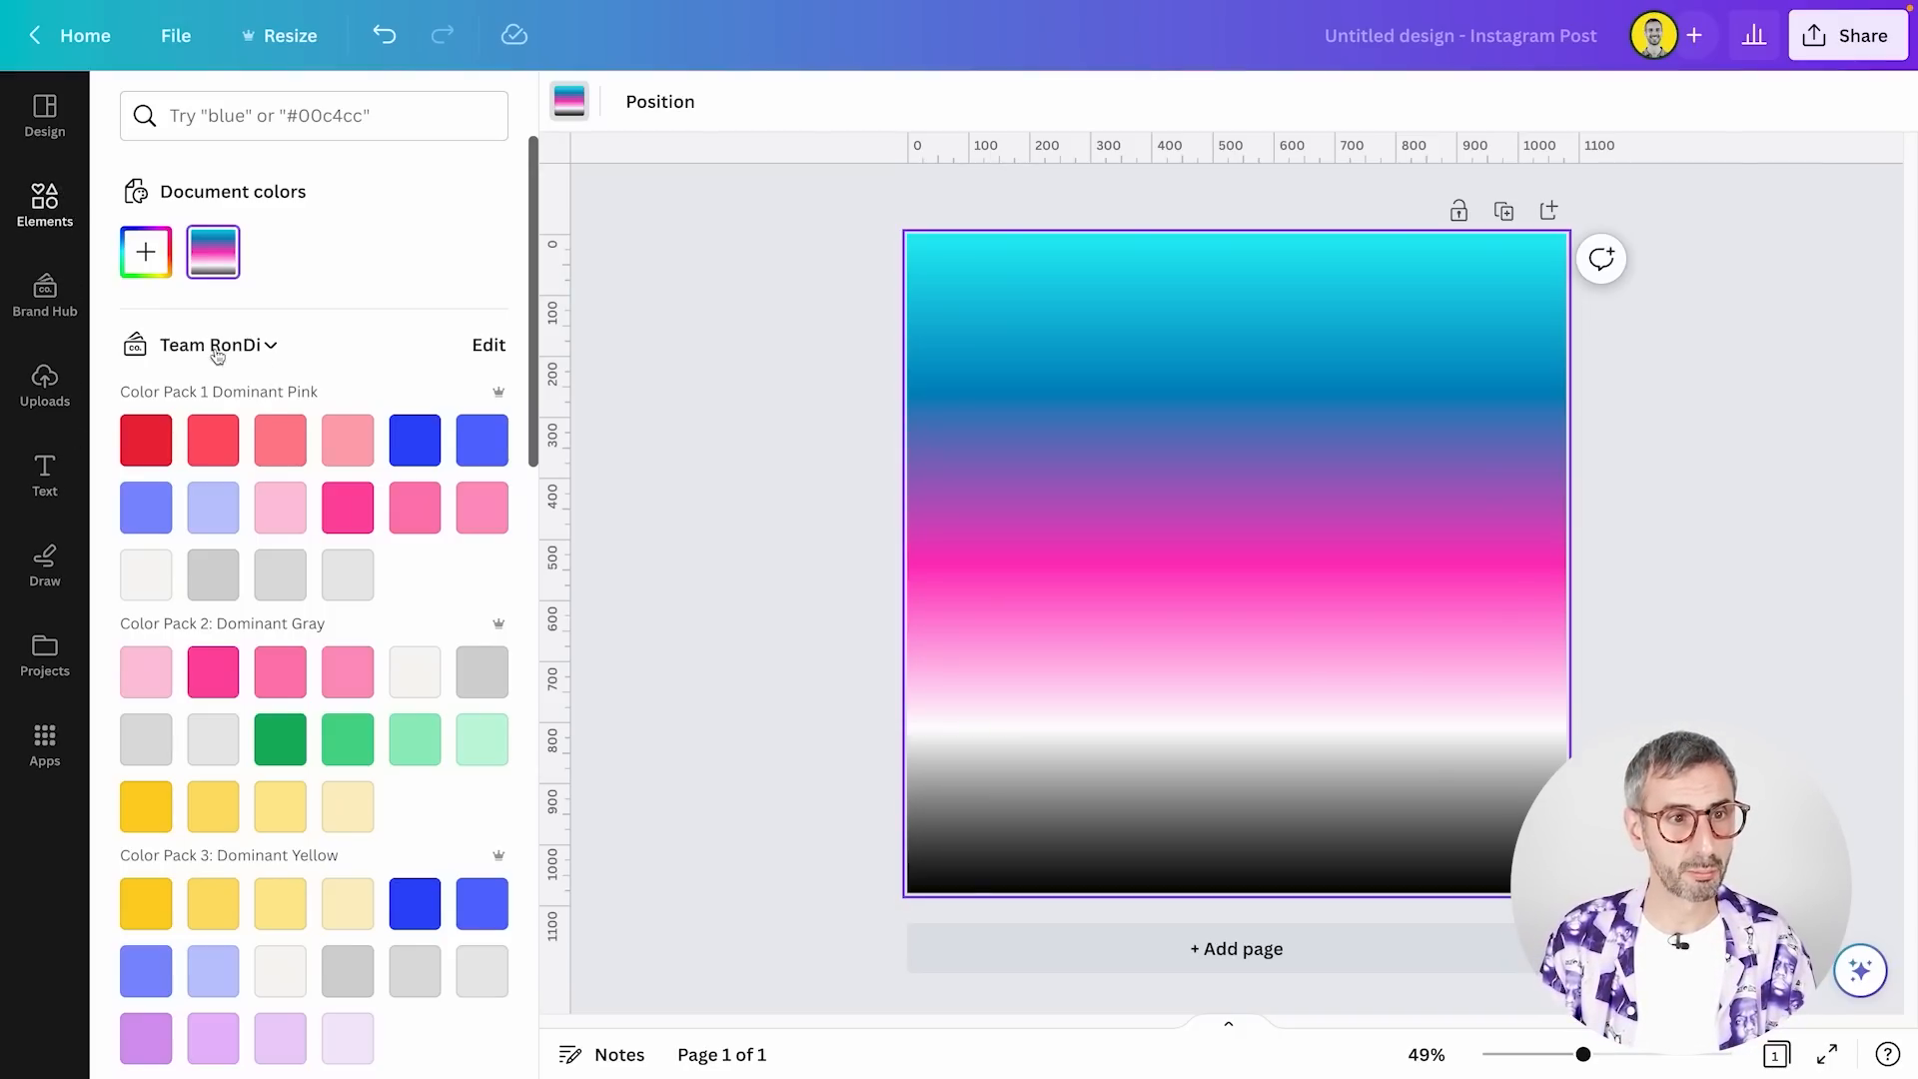
Change the page background to the solid dark blue from Color Pack 1 Dominant Pink
{"action": "scroll", "coordinate": [383, 512], "scroll_direction": "down", "scroll_amount": 3}
{"action": "scroll", "coordinate": [389, 529], "scroll_direction": "up", "scroll_amount": 3}
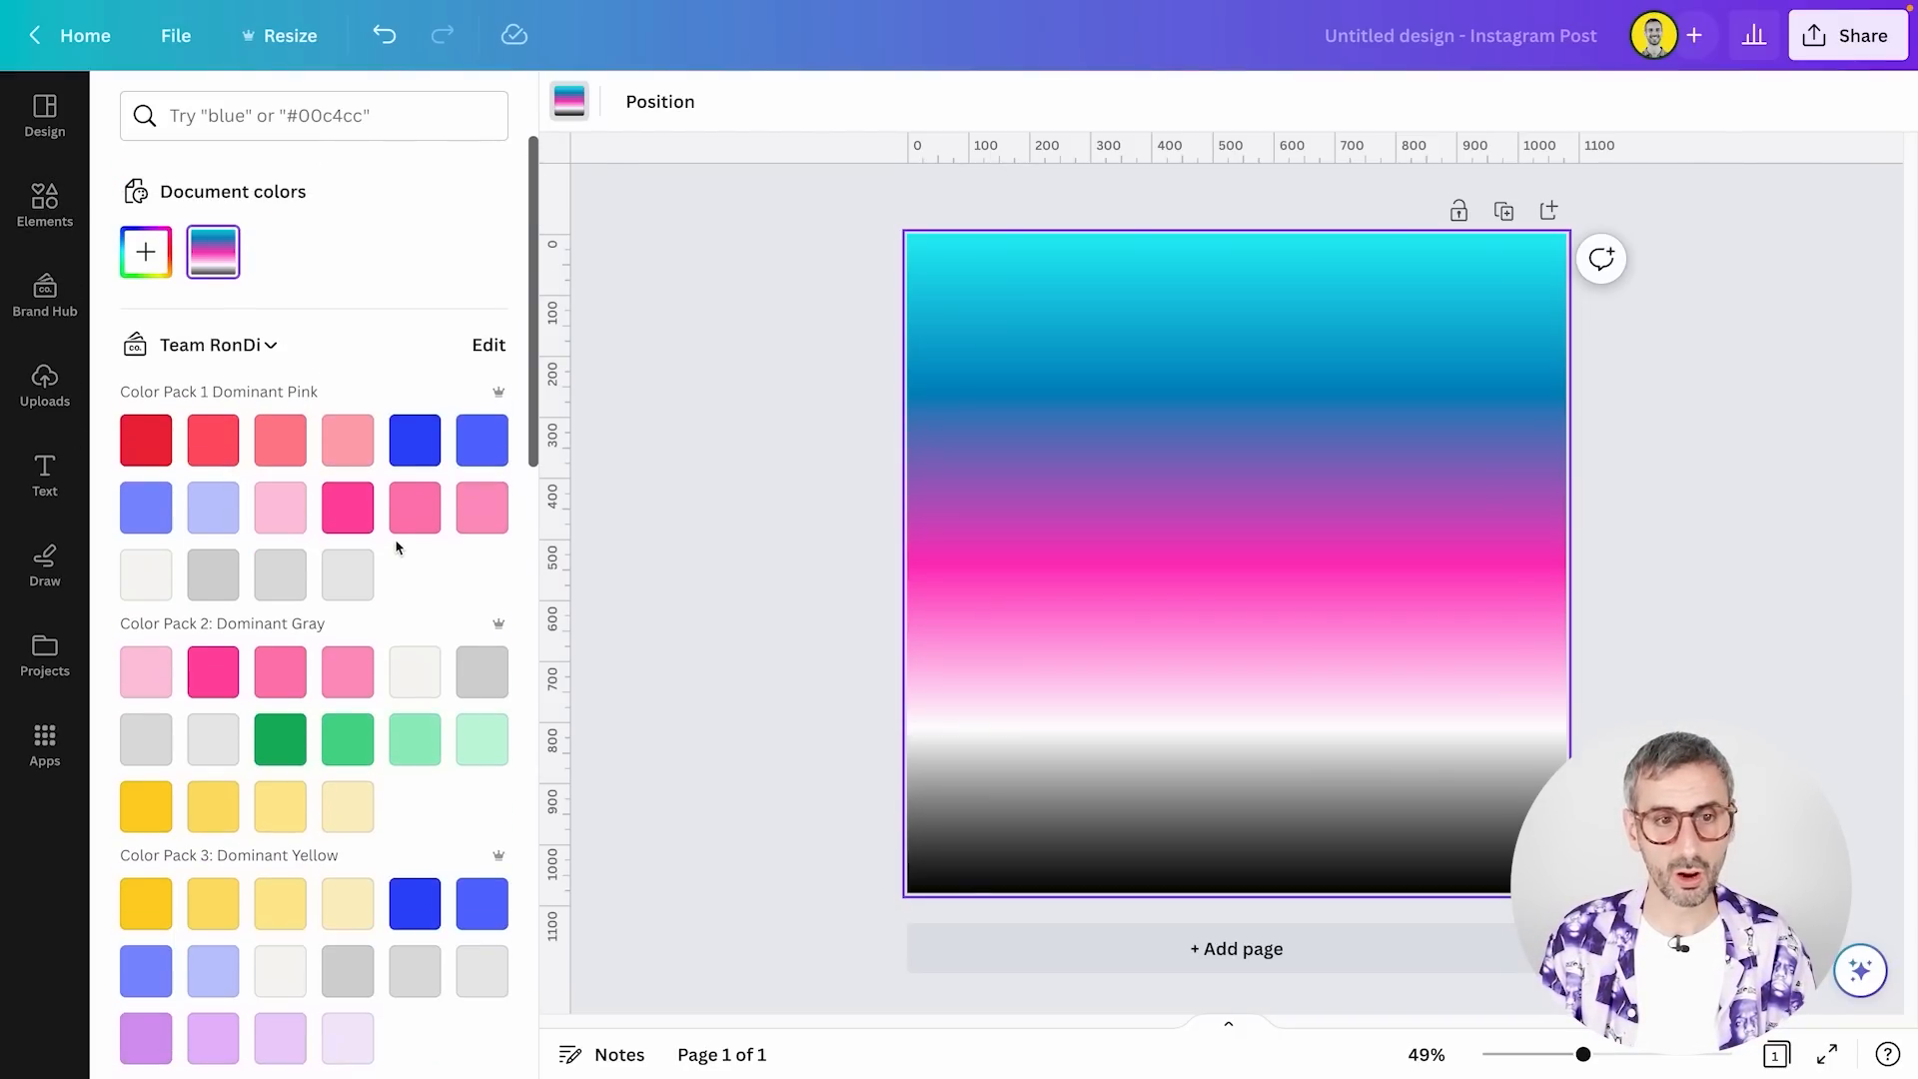
{"action": "left_click", "coordinate": [411, 463]}
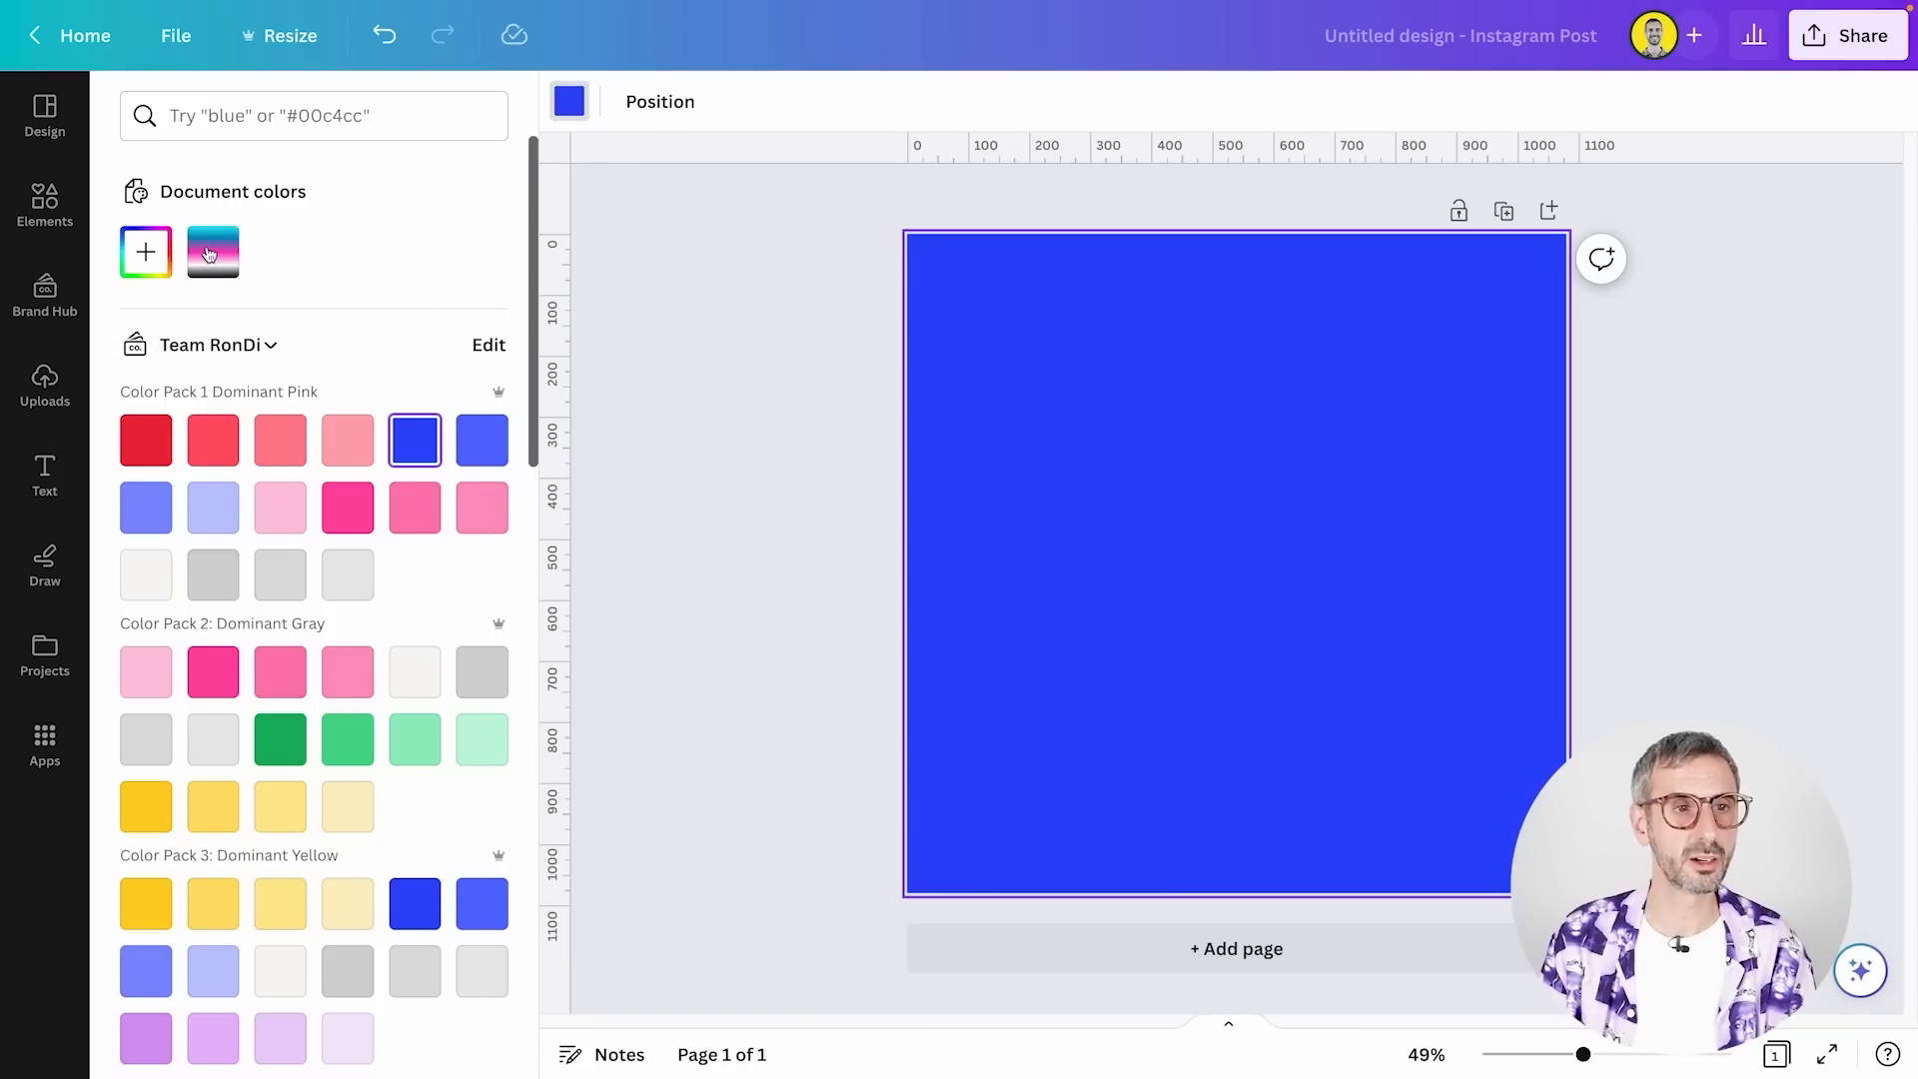
Reapply the five-color gradient from the document colors to the background and change its style to centered circular
{"action": "left_click", "coordinate": [214, 266]}
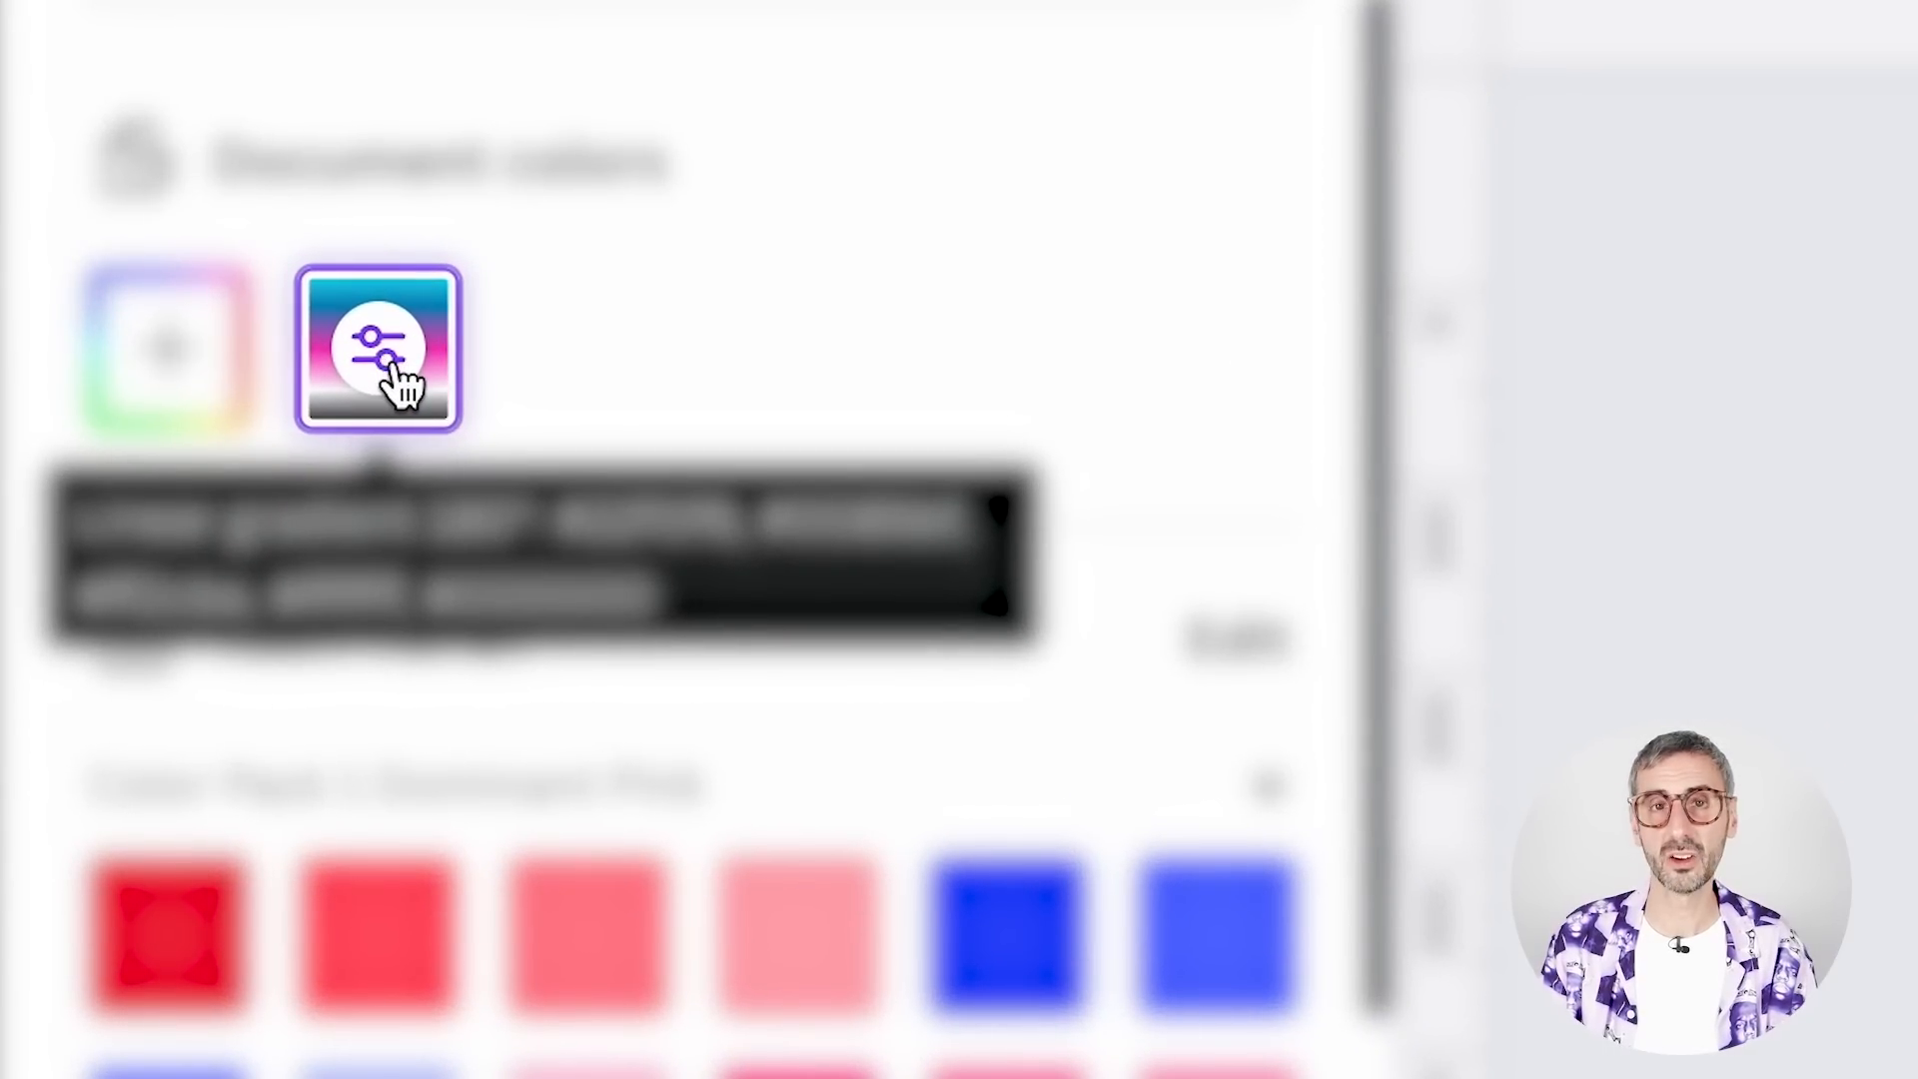
{"action": "left_click", "coordinate": [392, 368]}
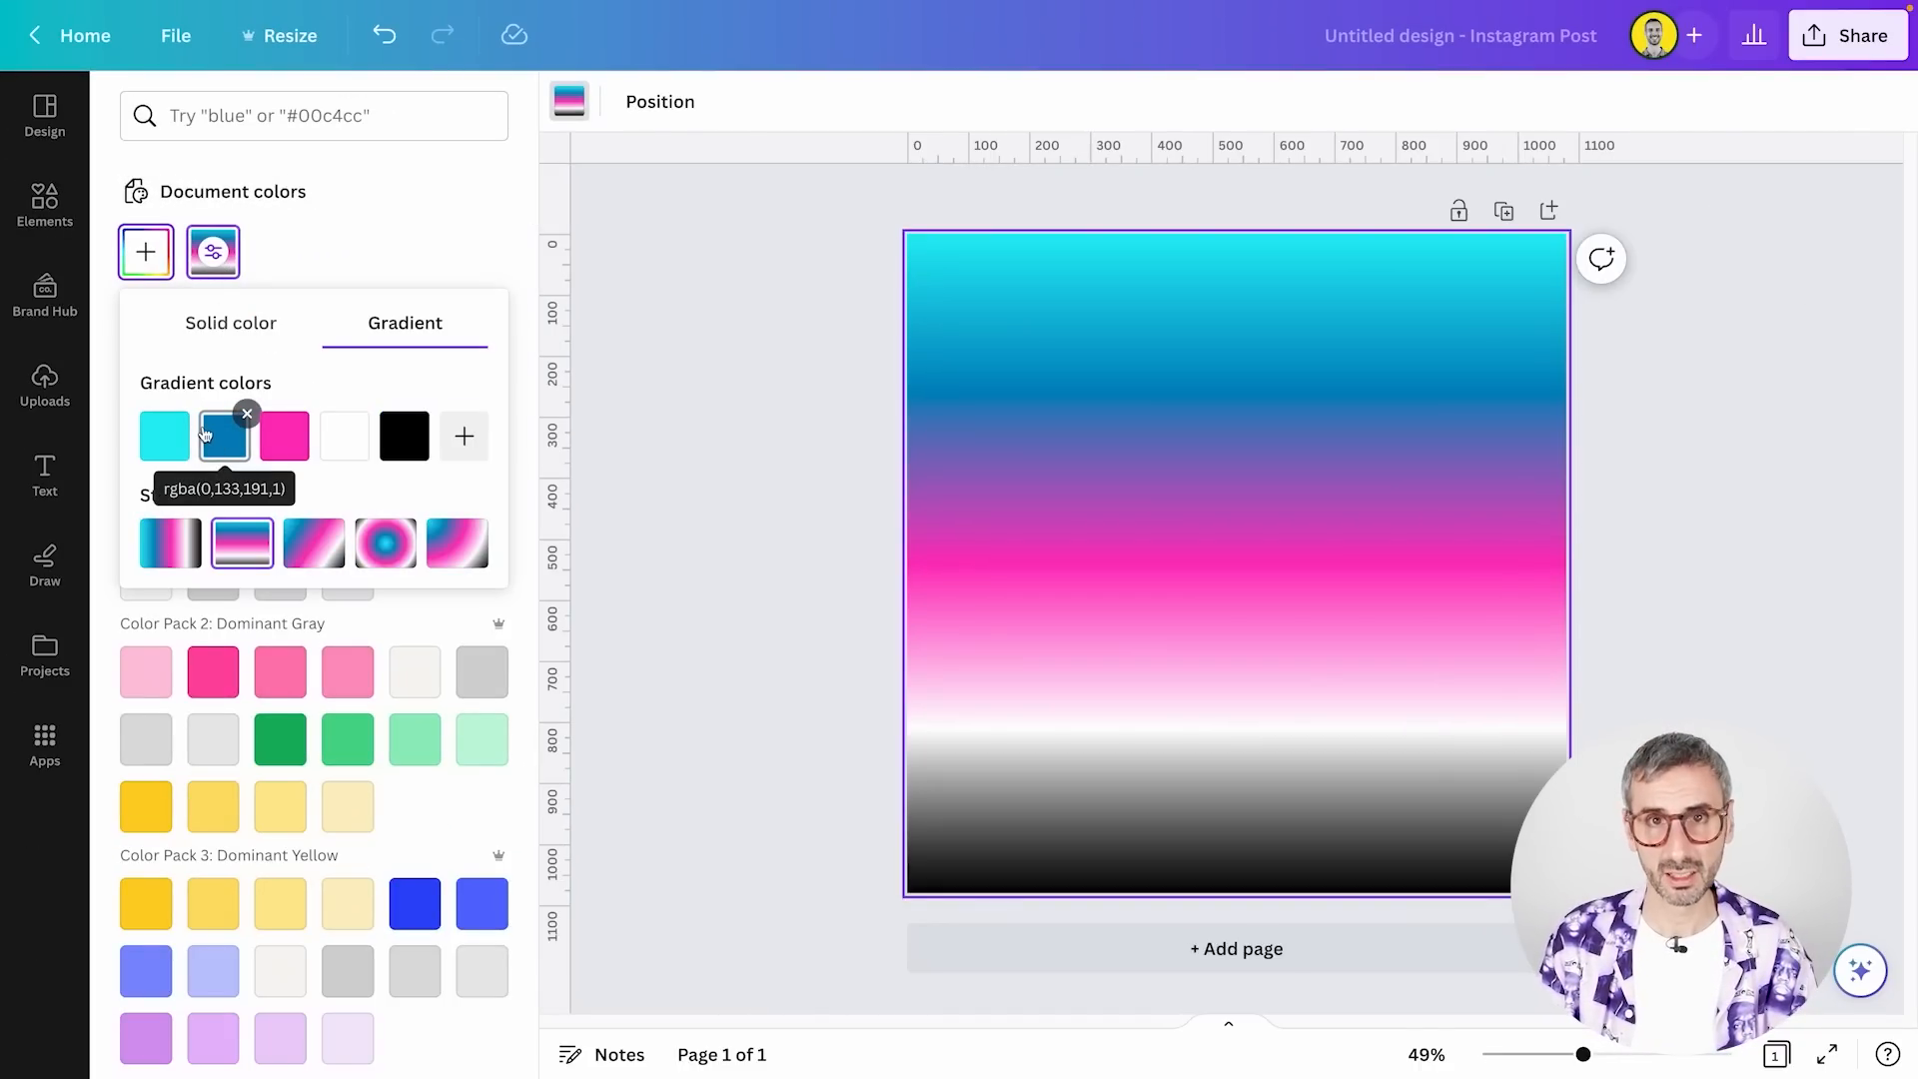
{"action": "left_click", "coordinate": [385, 542]}
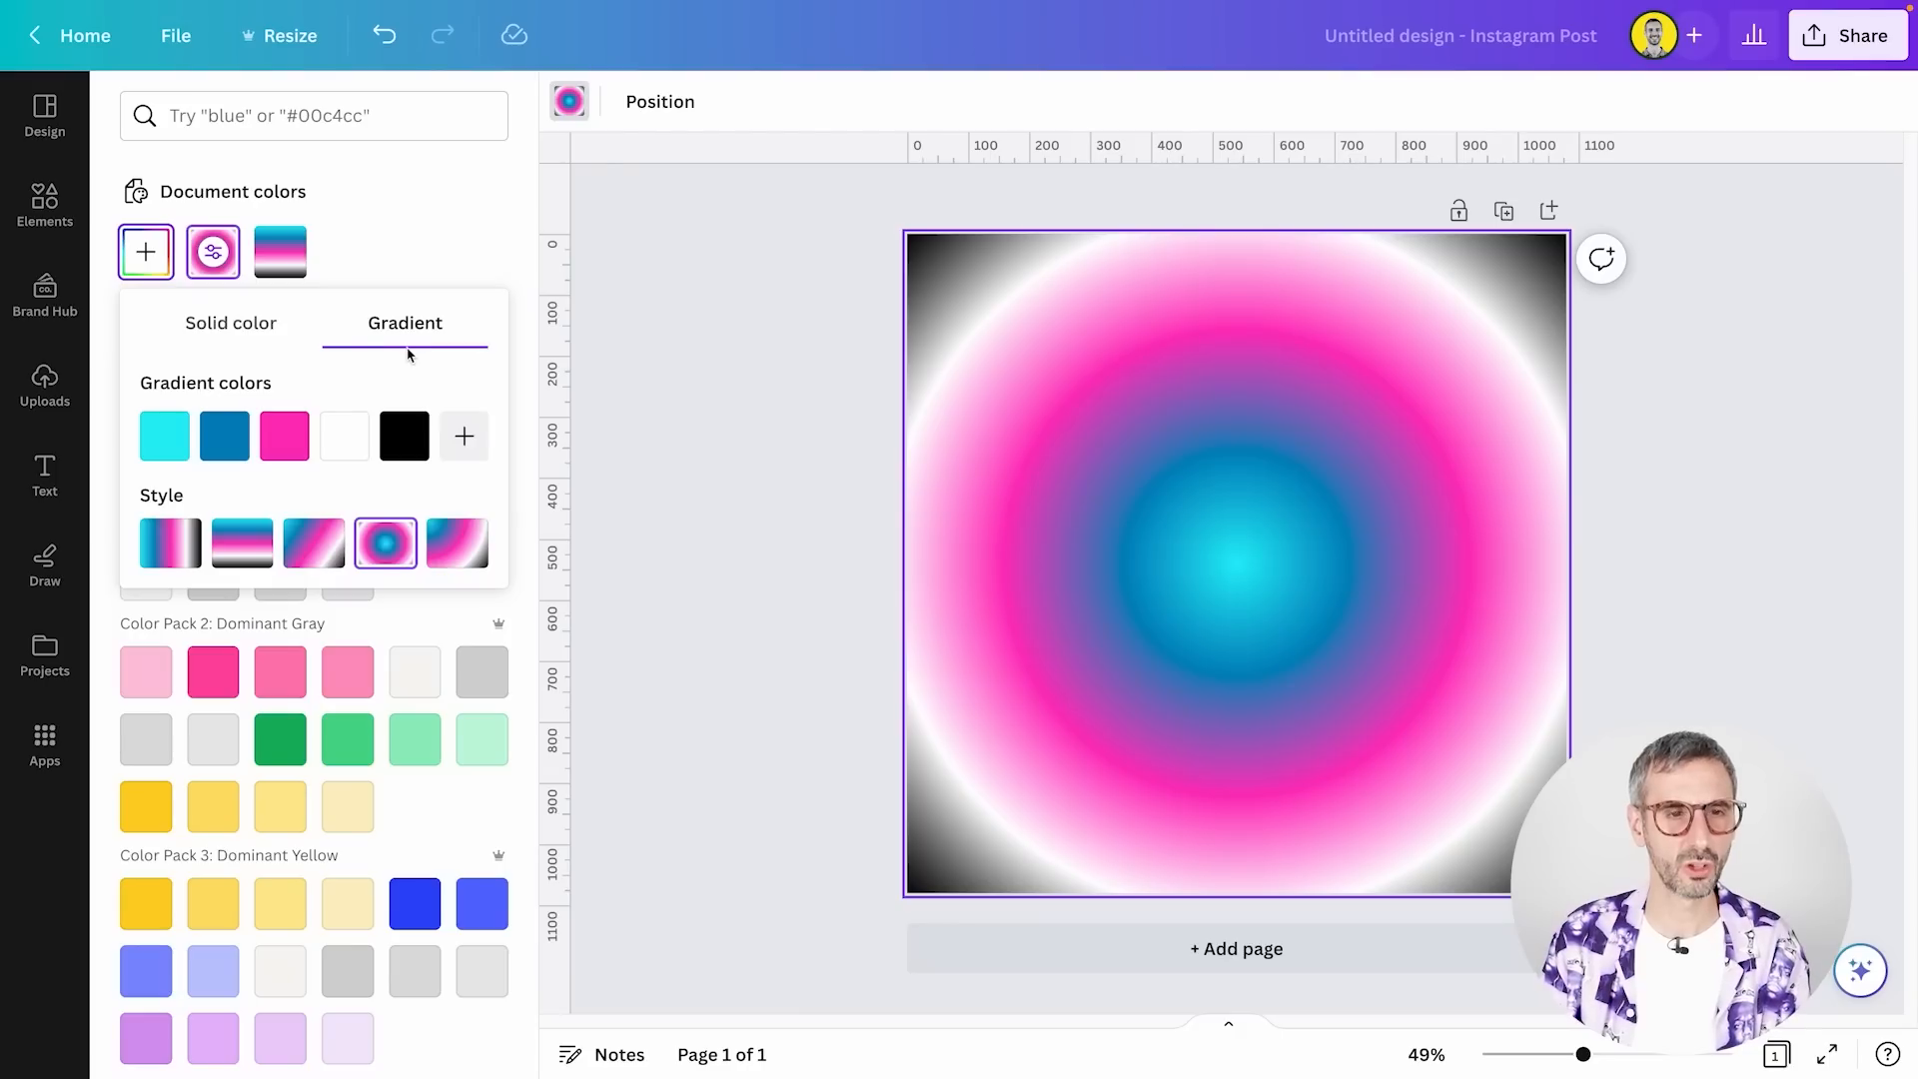
Delete the gradient background from the page and add a circle shape
{"action": "left_click", "coordinate": [722, 739]}
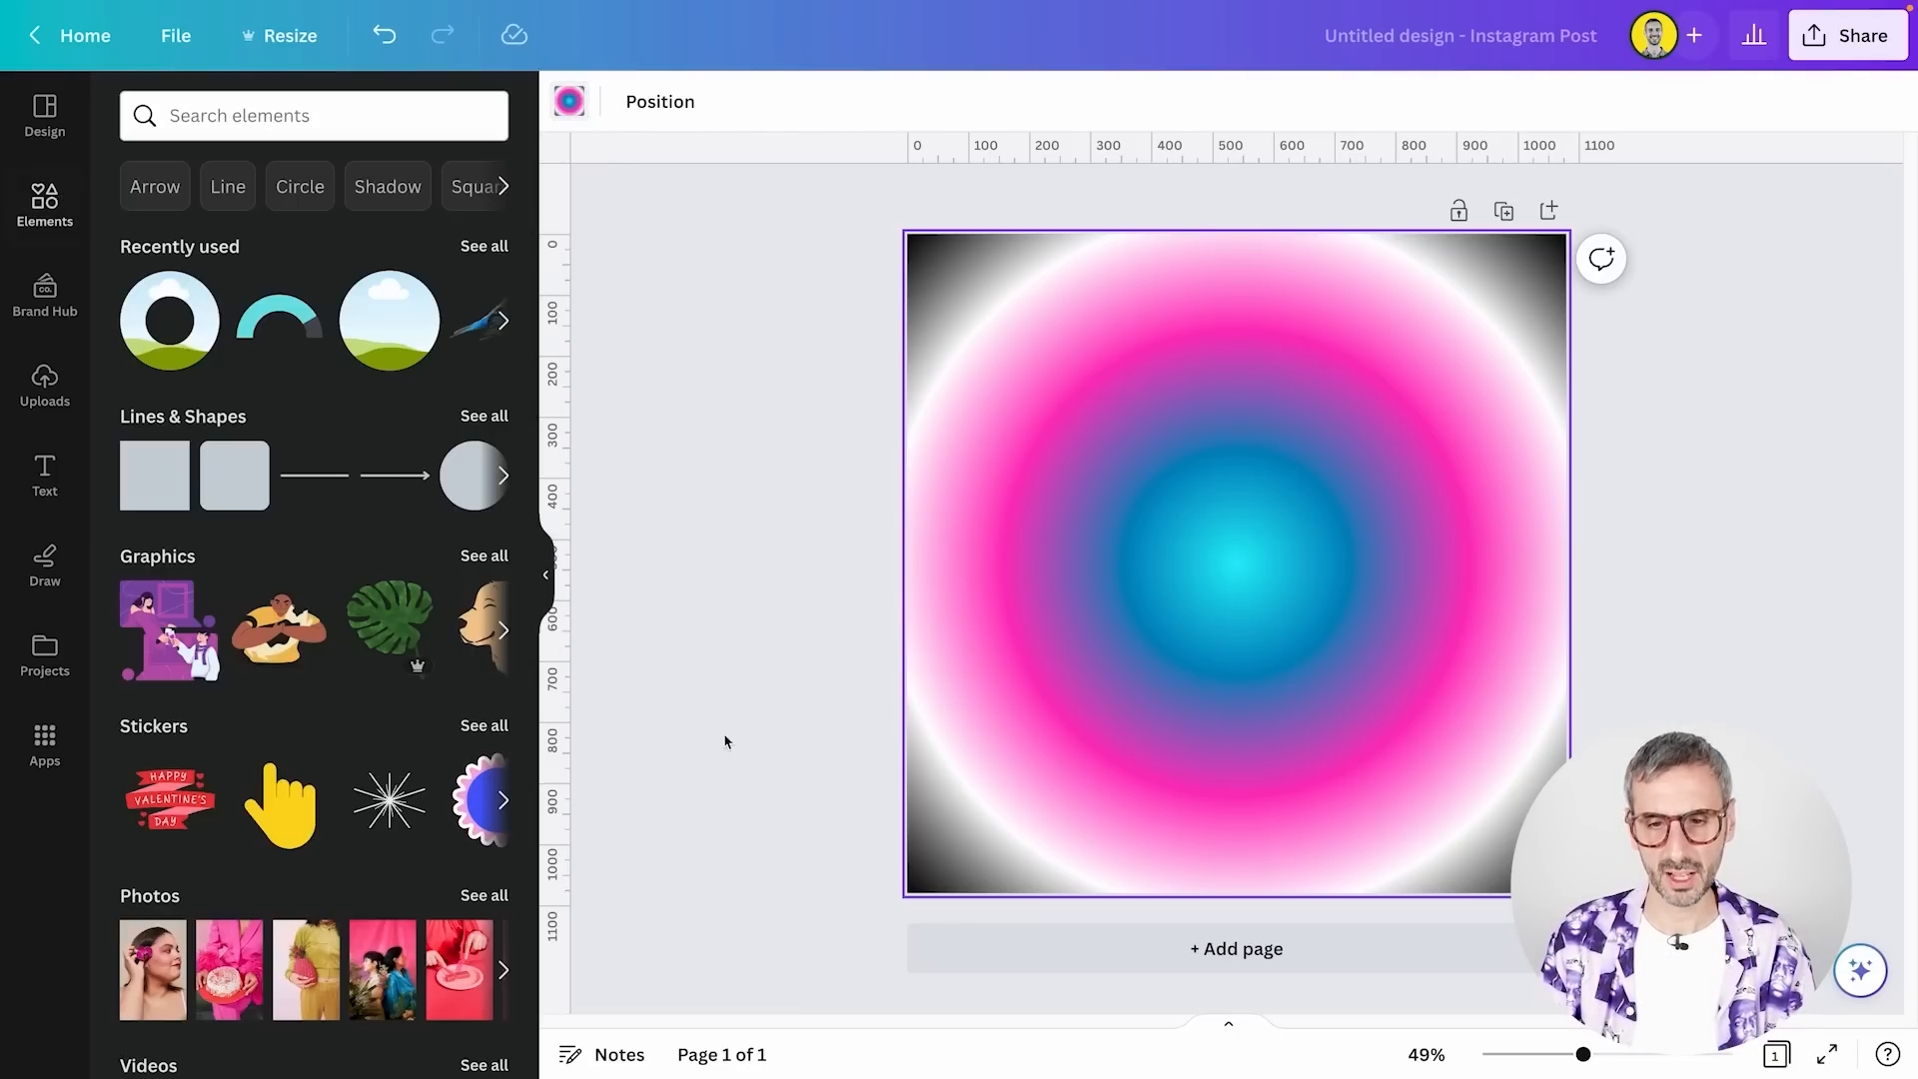
{"action": "key", "text": "Delete"}
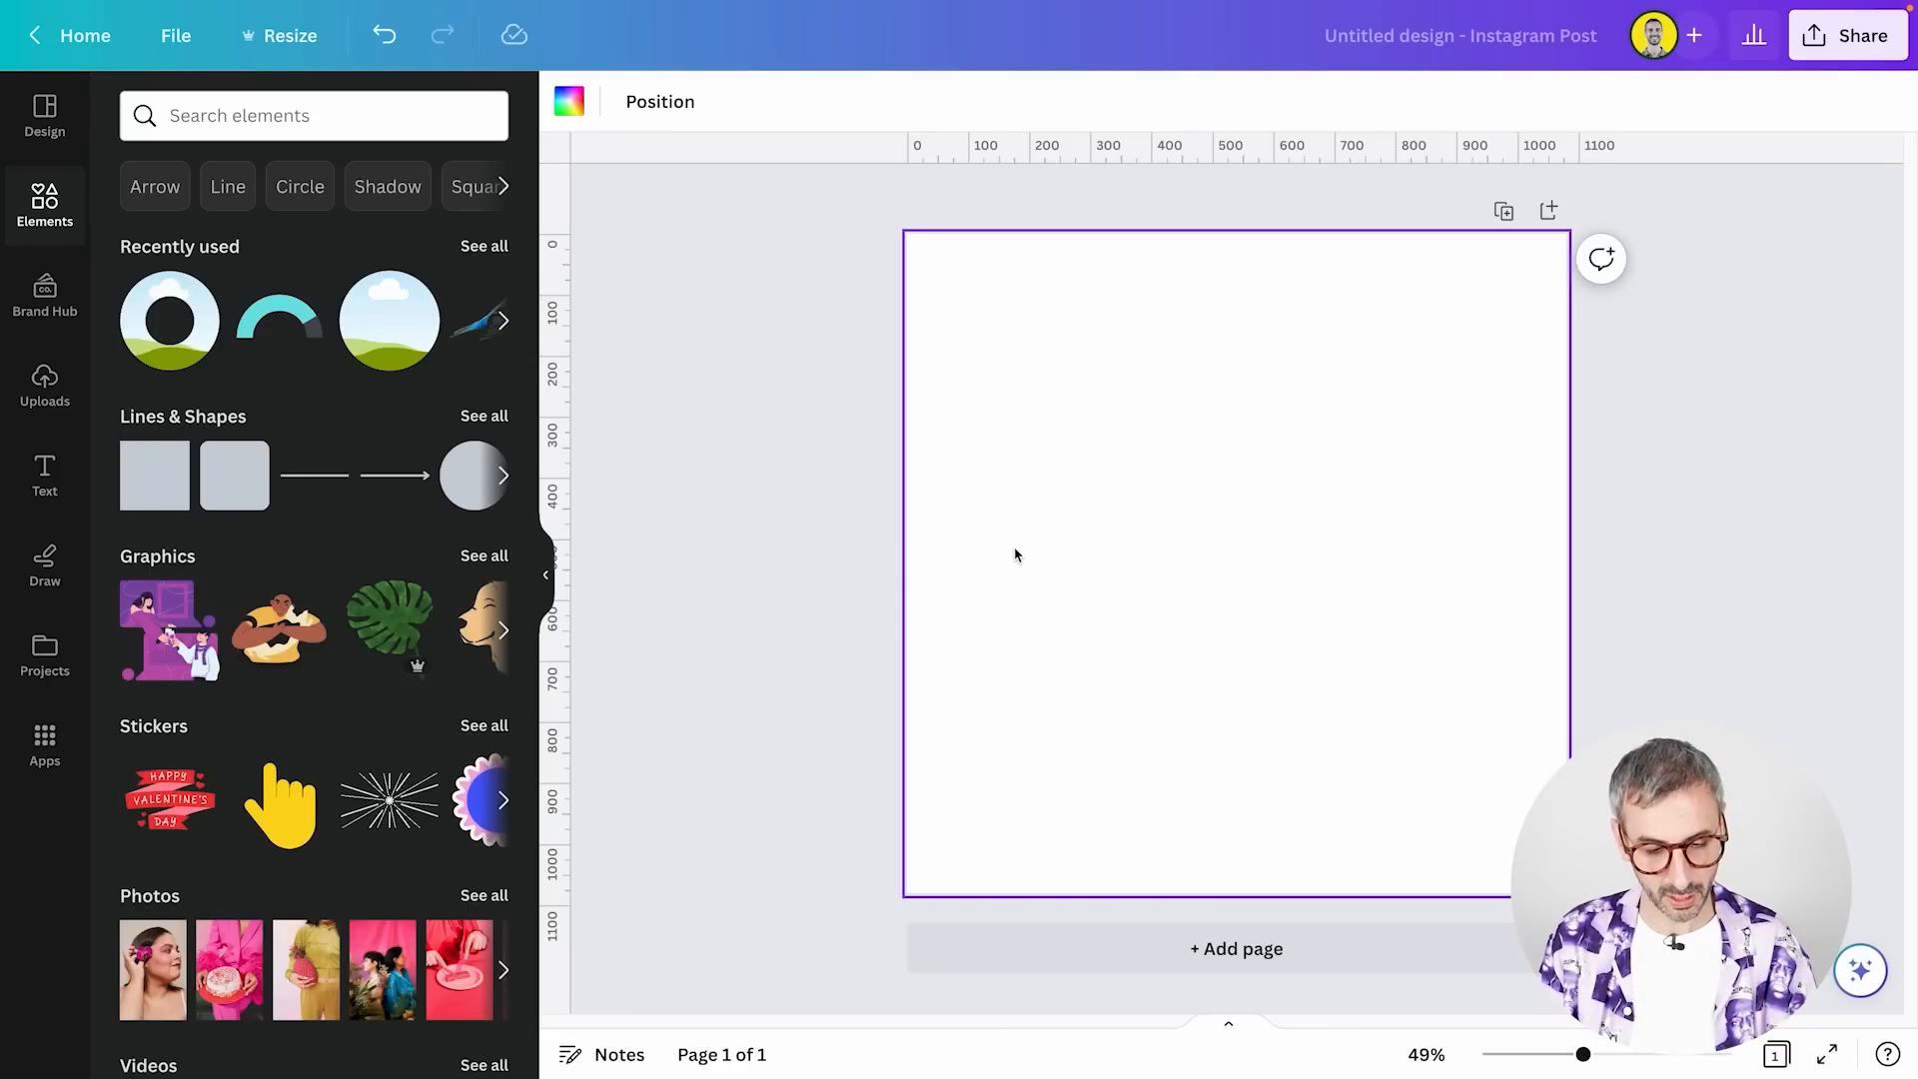
{"action": "key", "text": "c"}
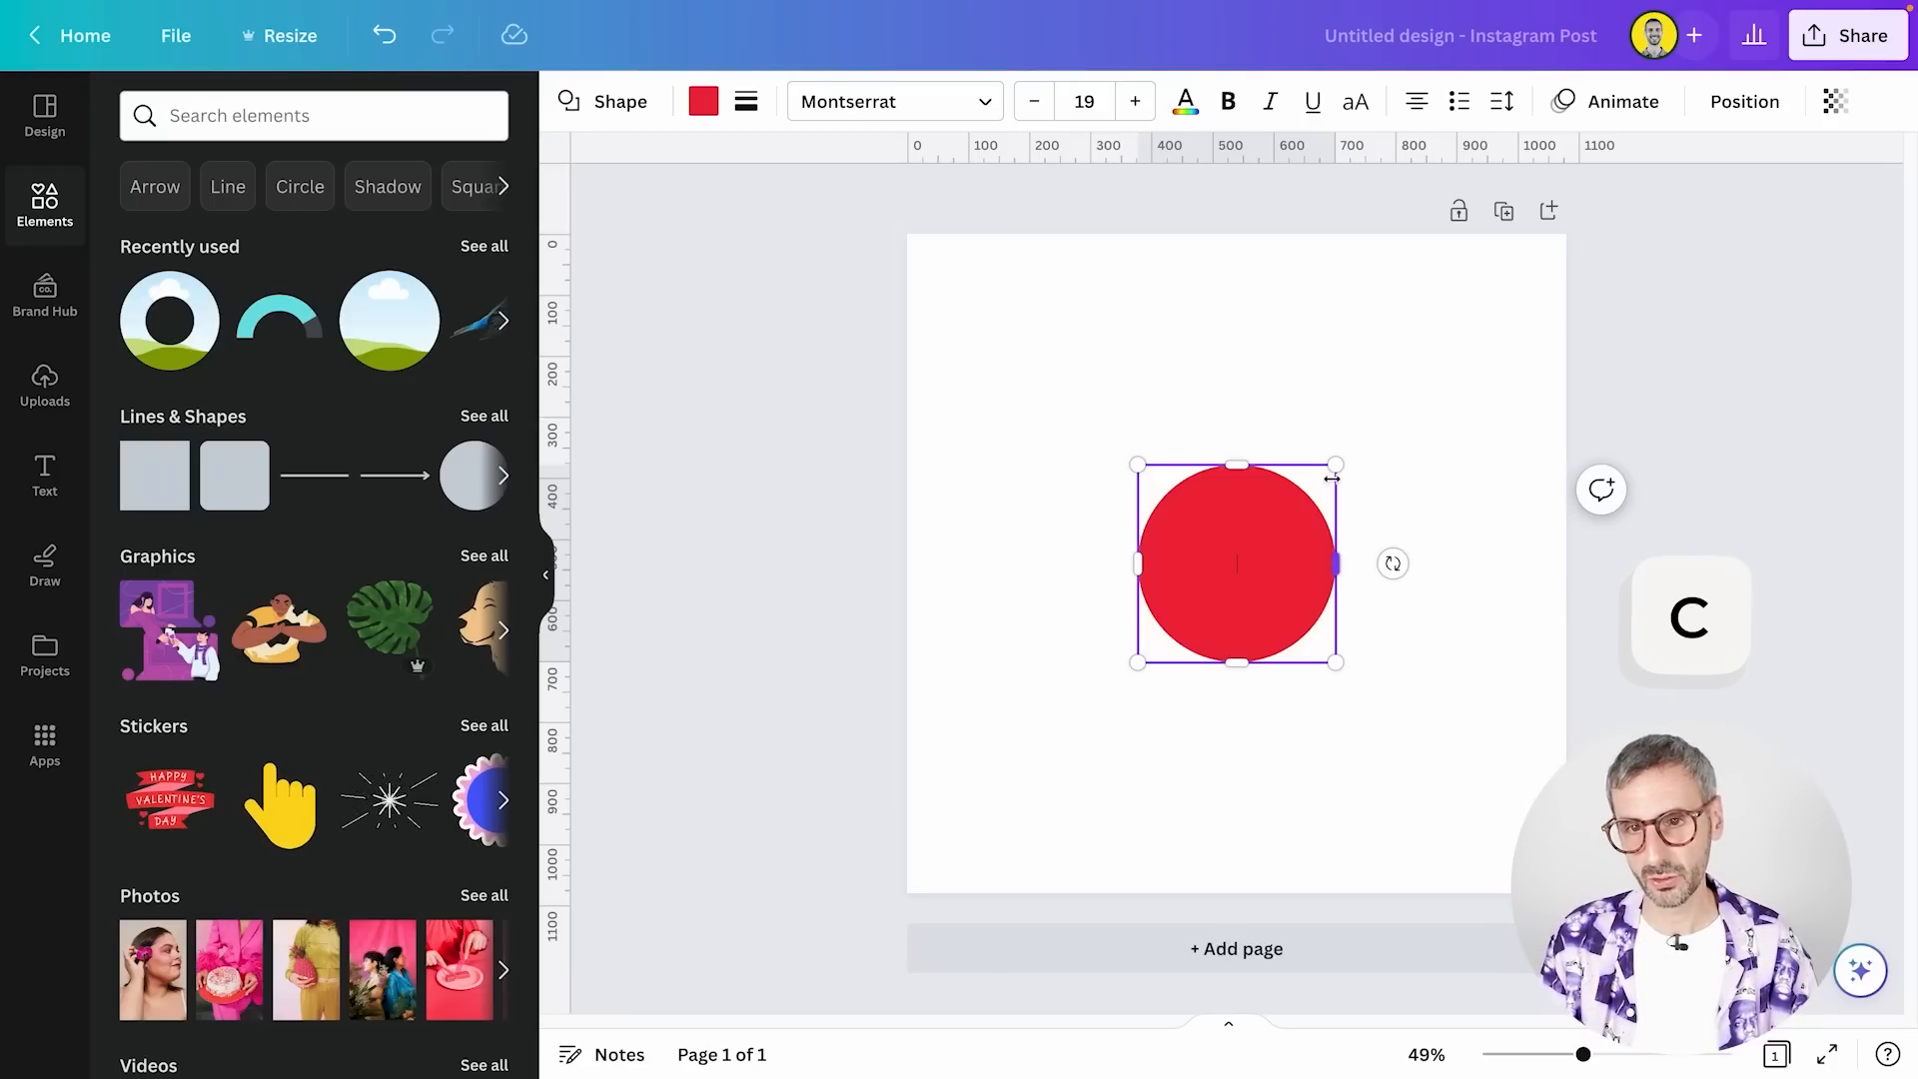
Fill the circle with the teal-to-green gradient from the default gradients
{"action": "left_click", "coordinate": [707, 104]}
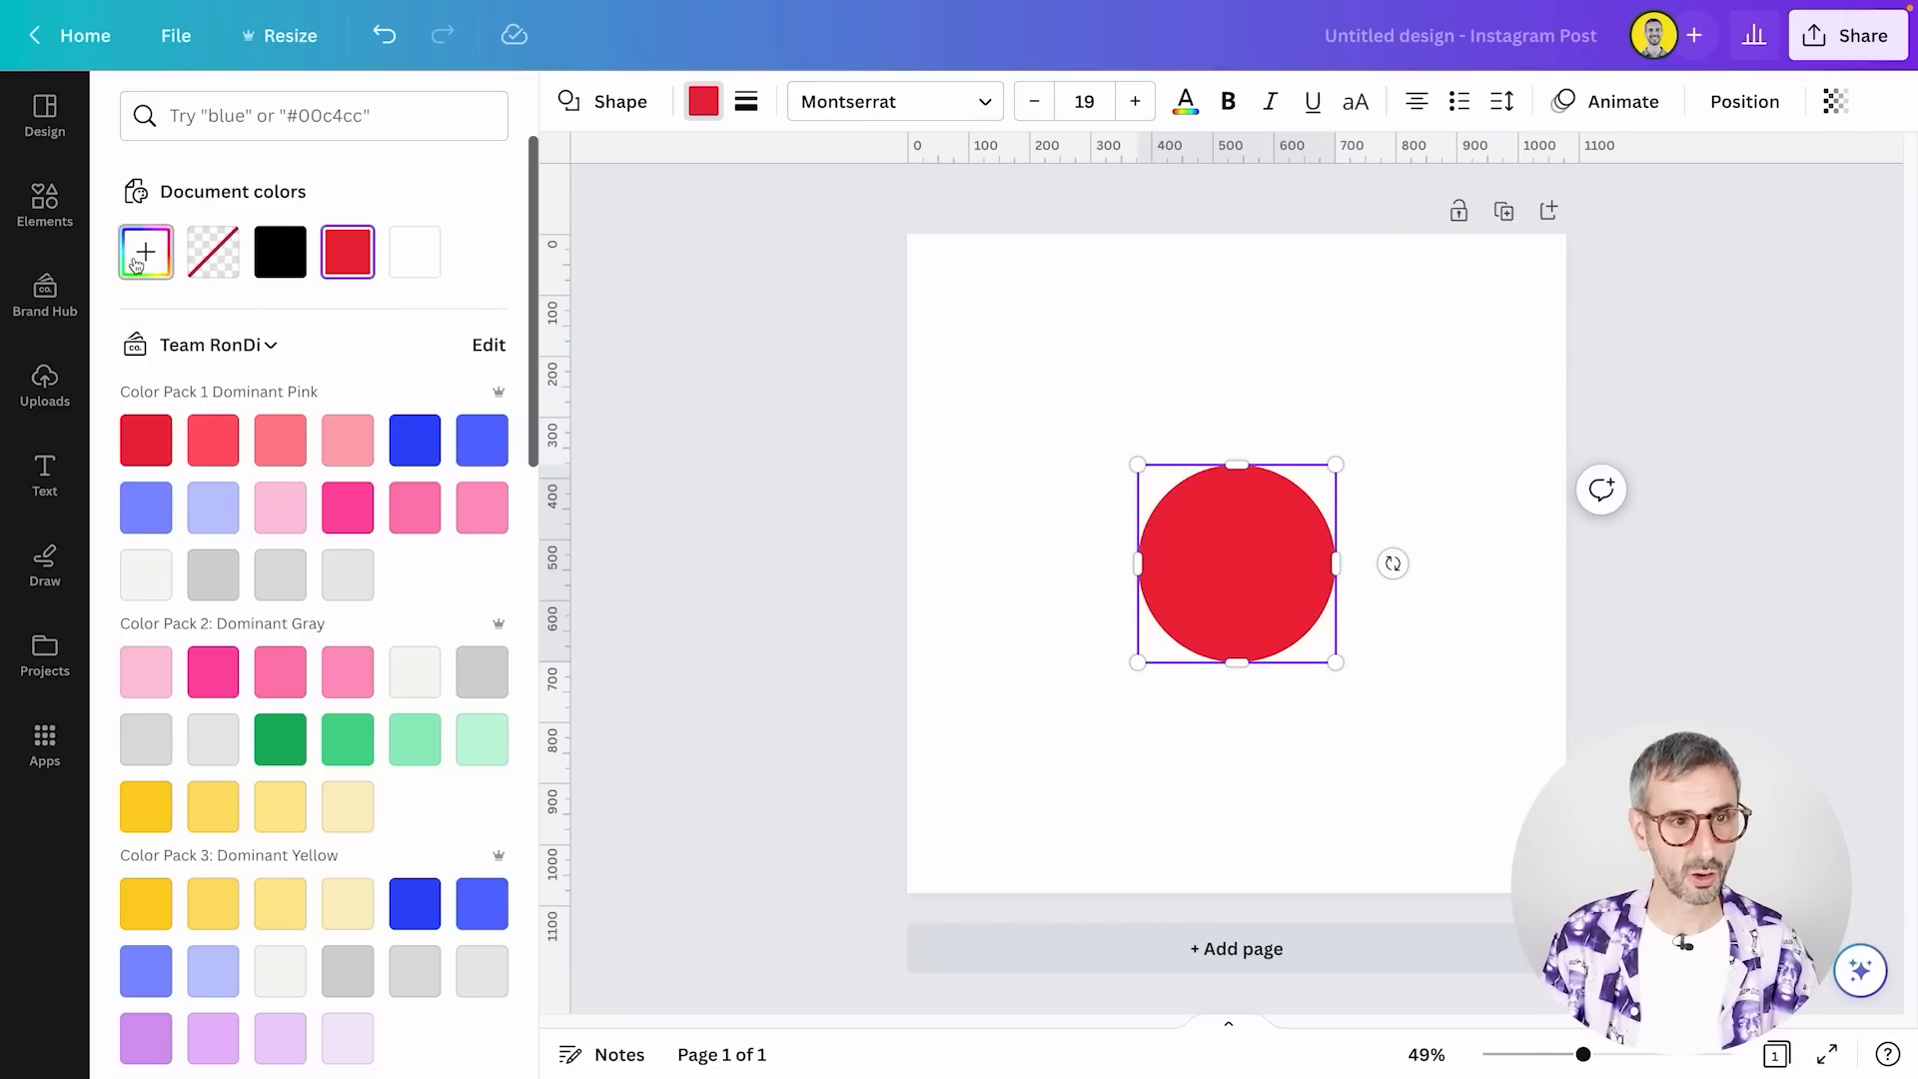
{"action": "scroll", "coordinate": [428, 621], "scroll_direction": "down", "scroll_amount": 15}
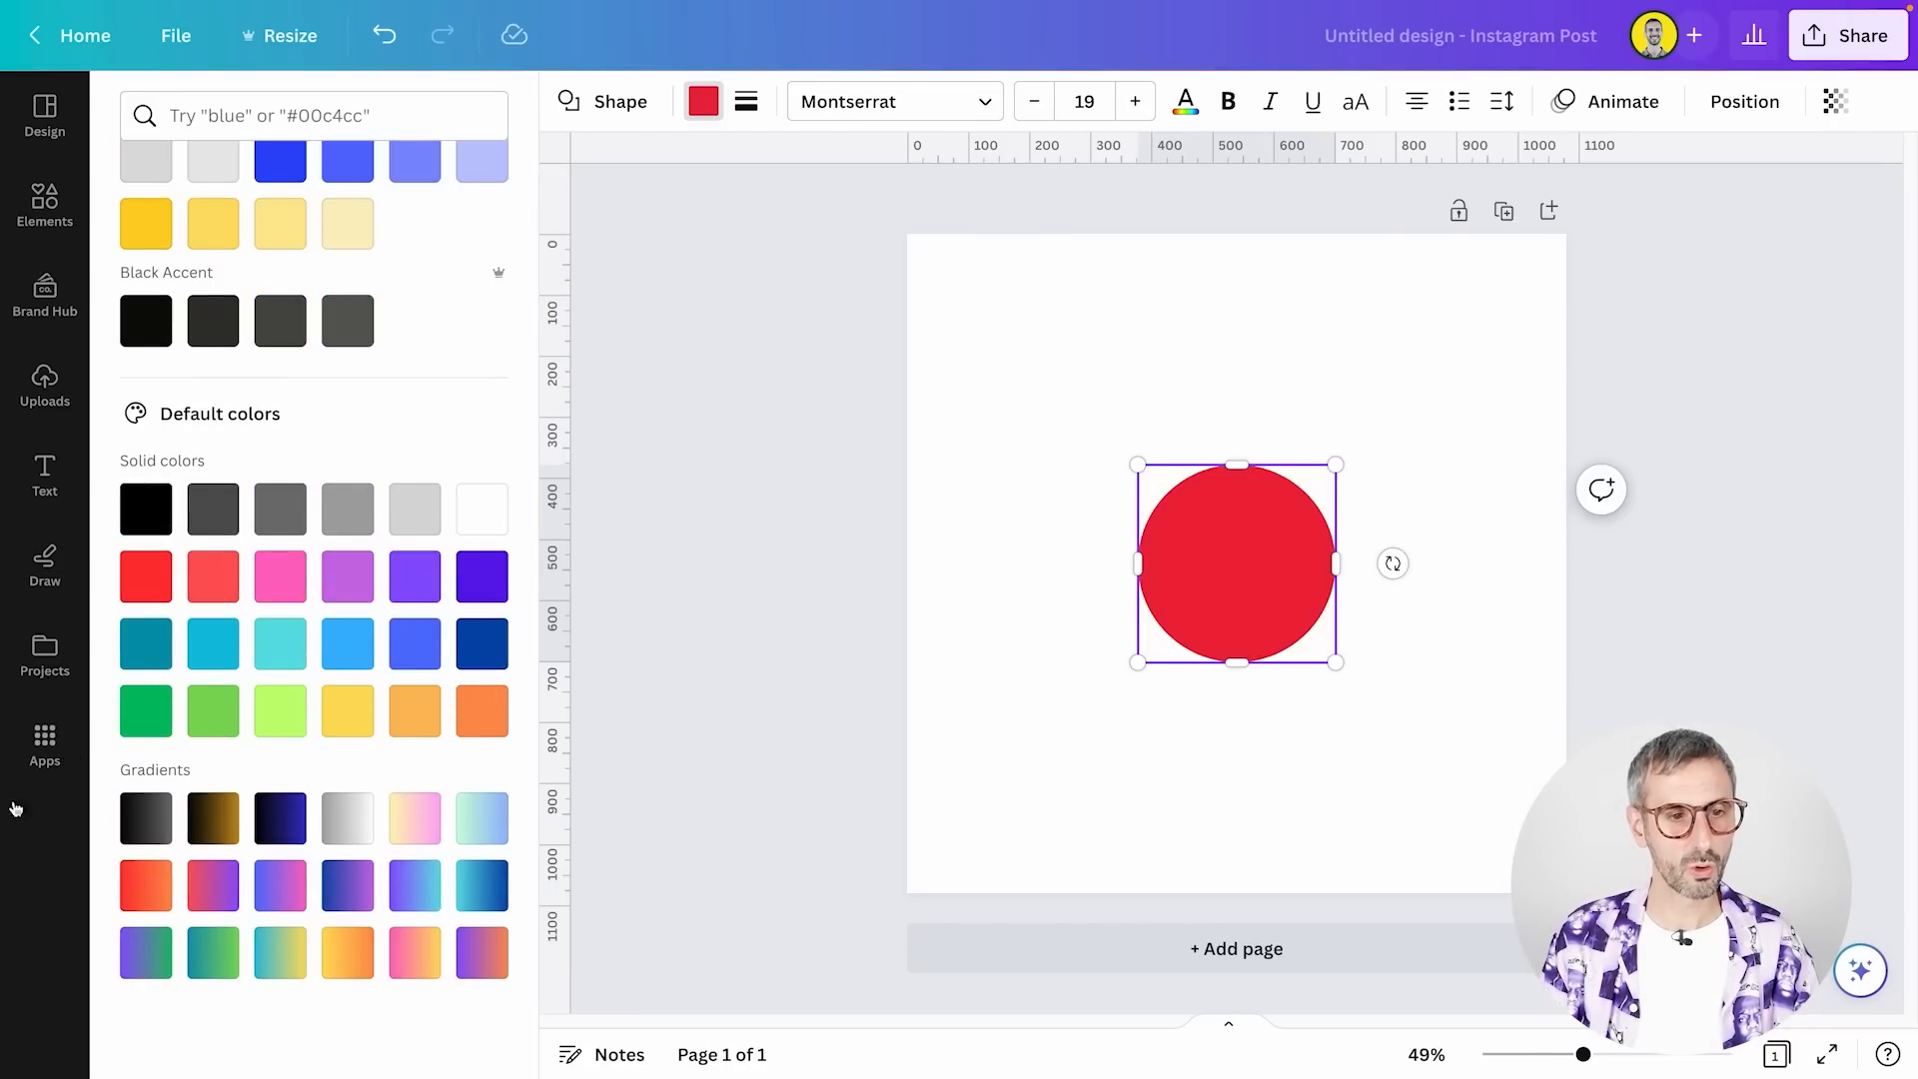
{"action": "left_click", "coordinate": [223, 972]}
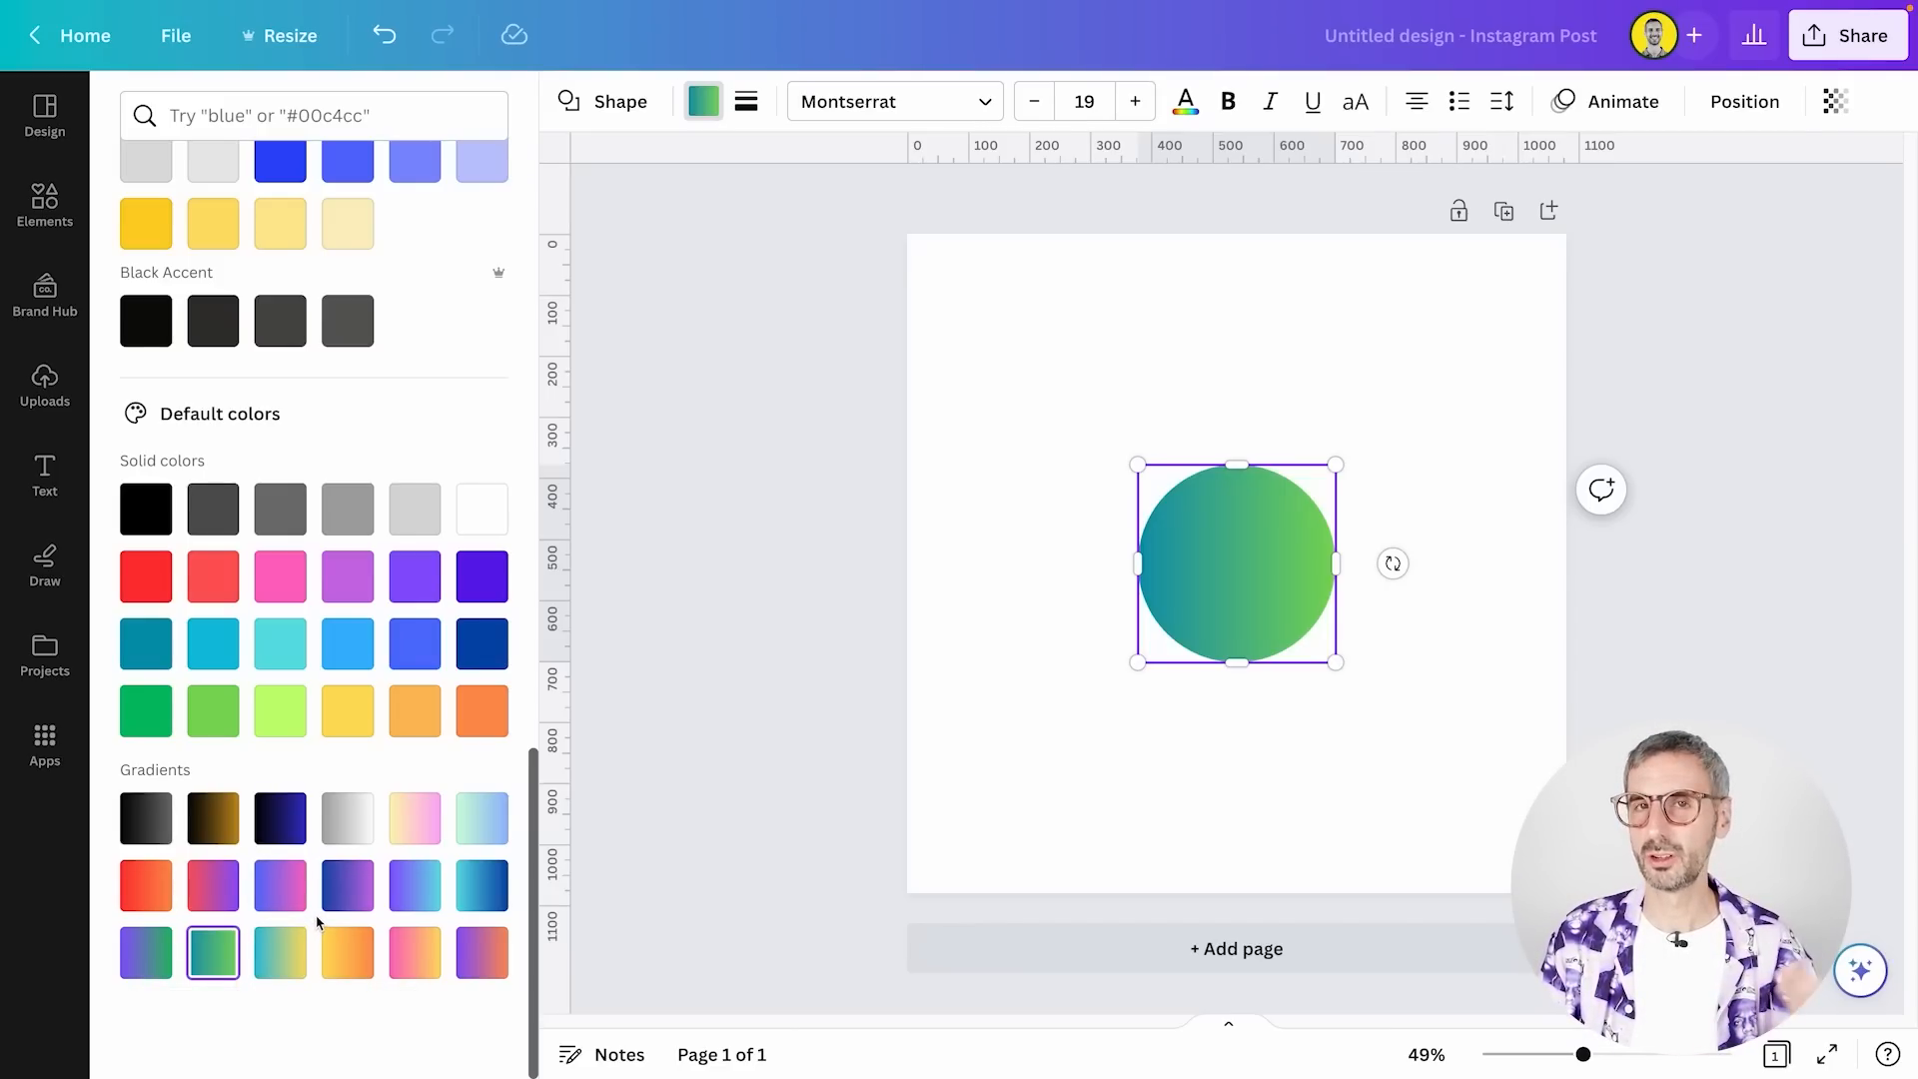
Add a third color, orange-brown #D9A557, to the circle's gradient and rotate the circle clockwise until the gradient runs nearly top to bottom
{"action": "scroll", "coordinate": [300, 699], "scroll_direction": "up", "scroll_amount": 10}
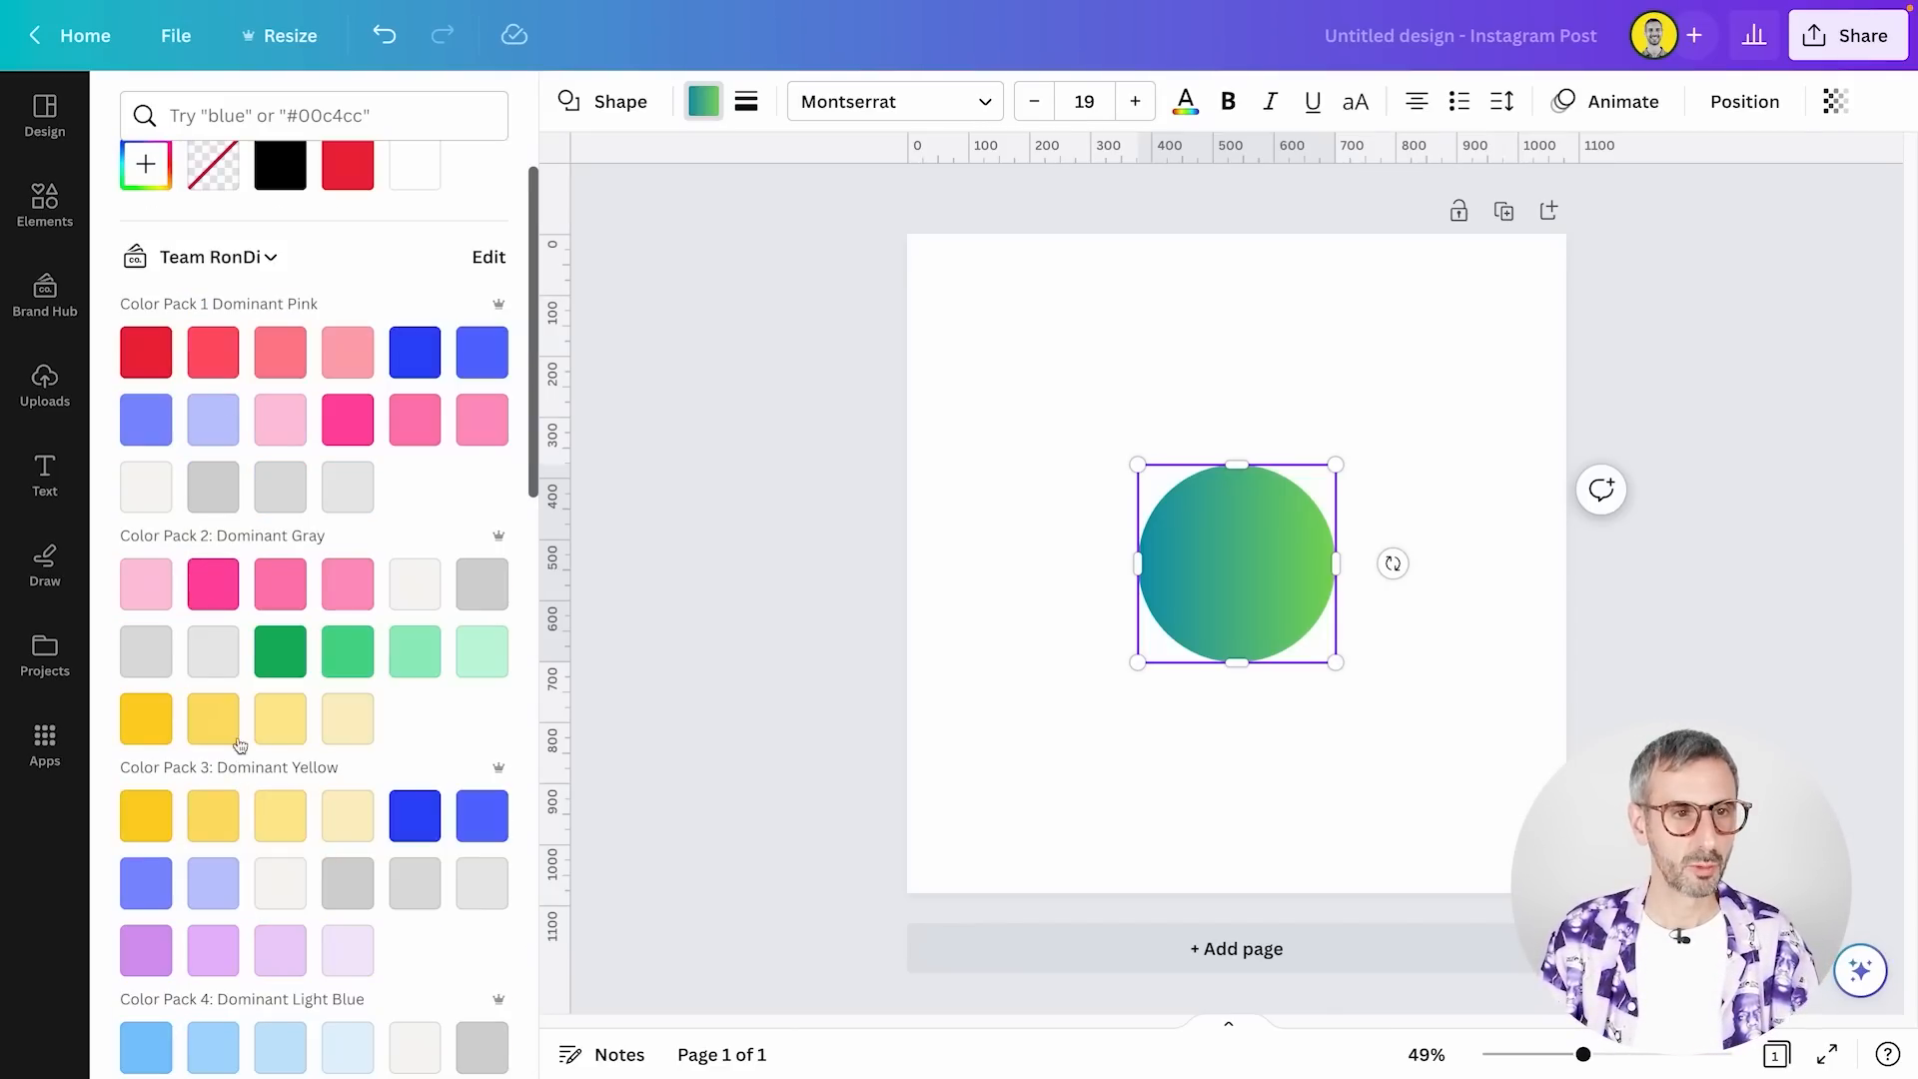
{"action": "left_click", "coordinate": [145, 253]}
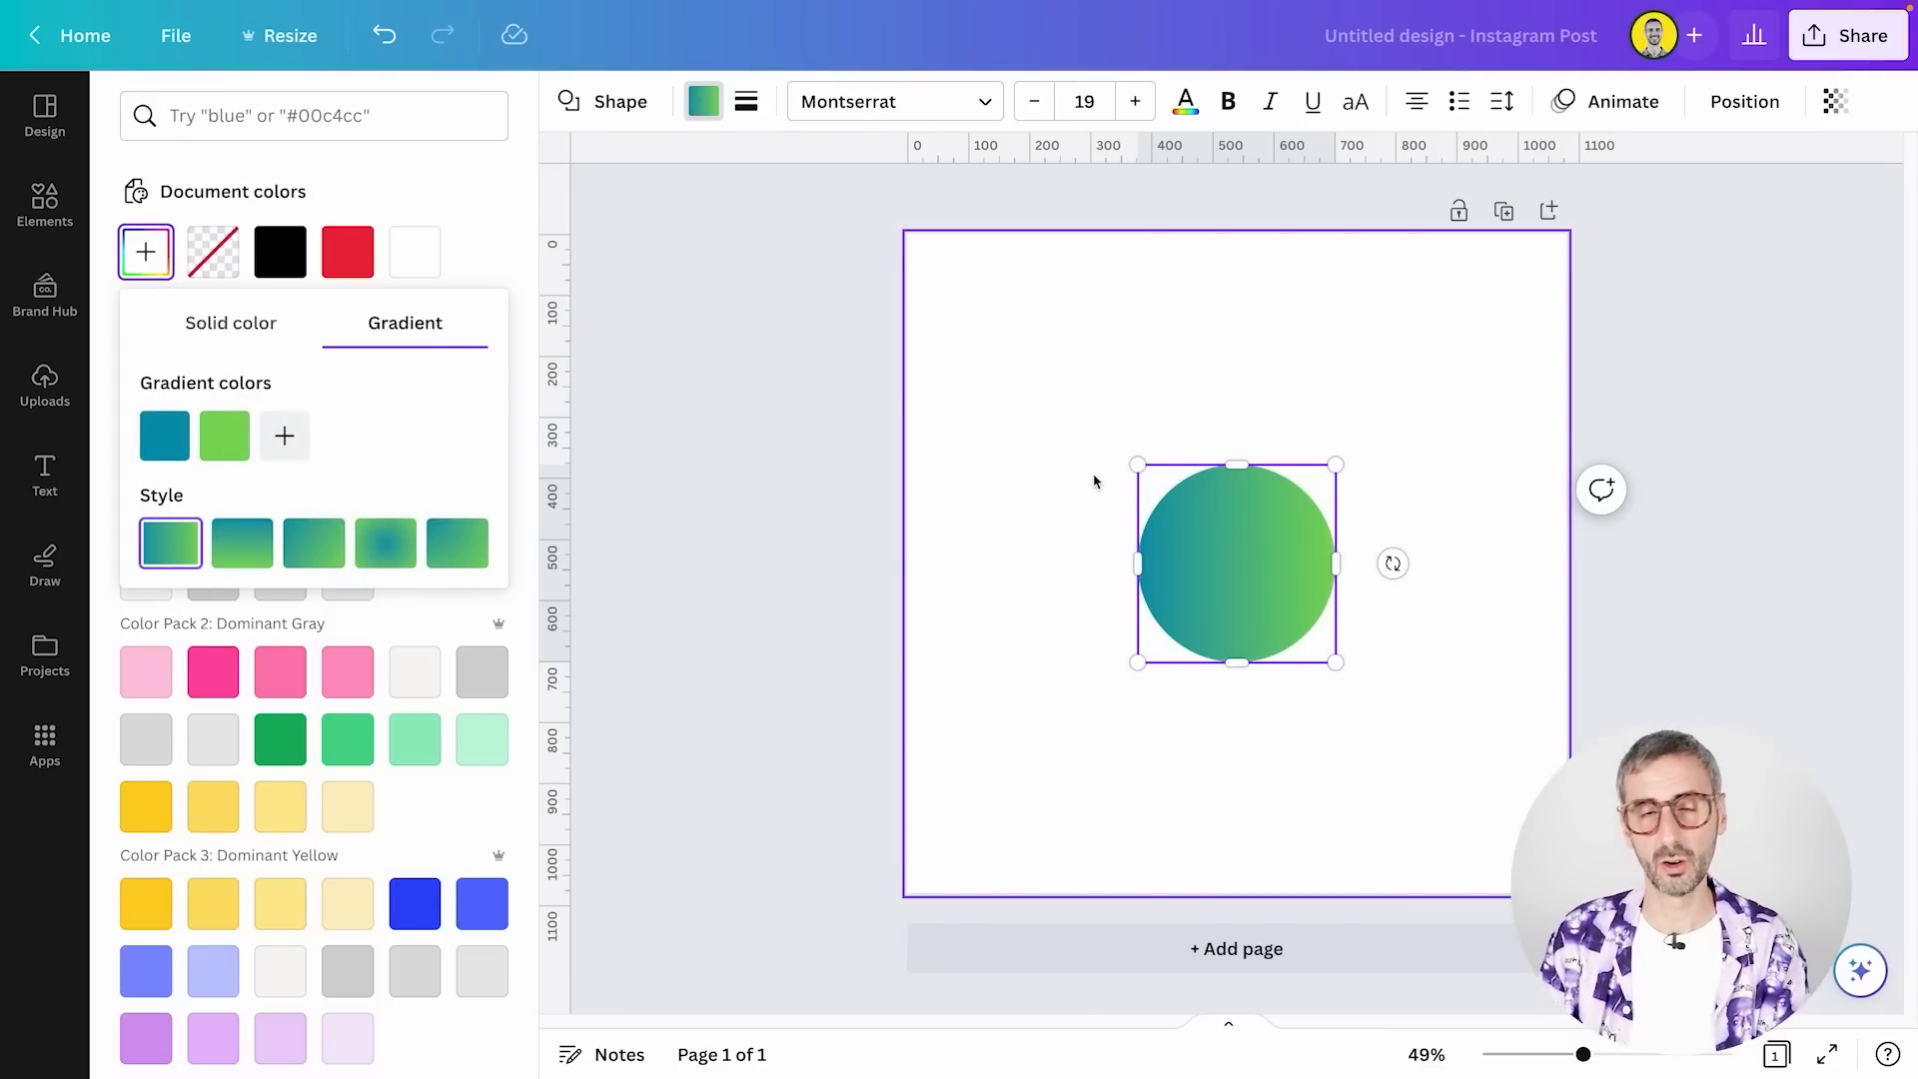
{"action": "left_click", "coordinate": [283, 435]}
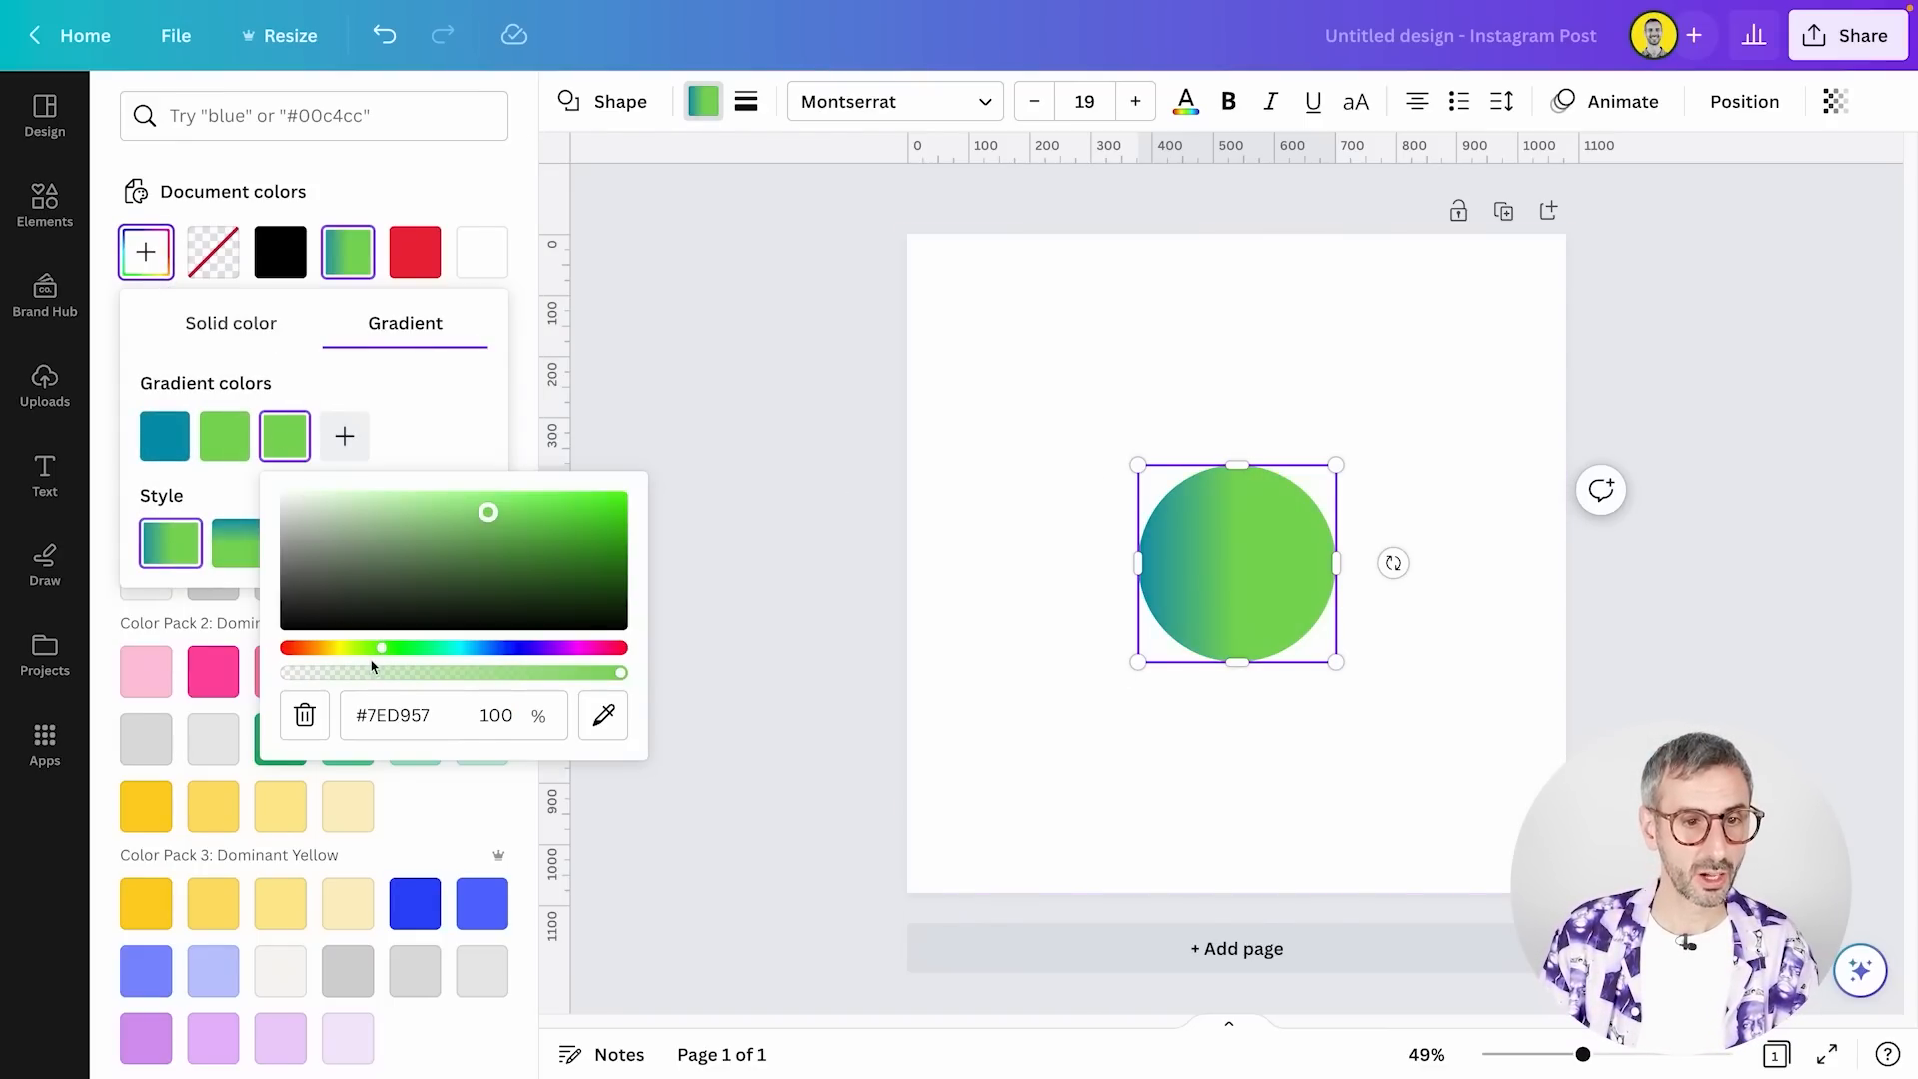
{"action": "left_click", "coordinate": [322, 650]}
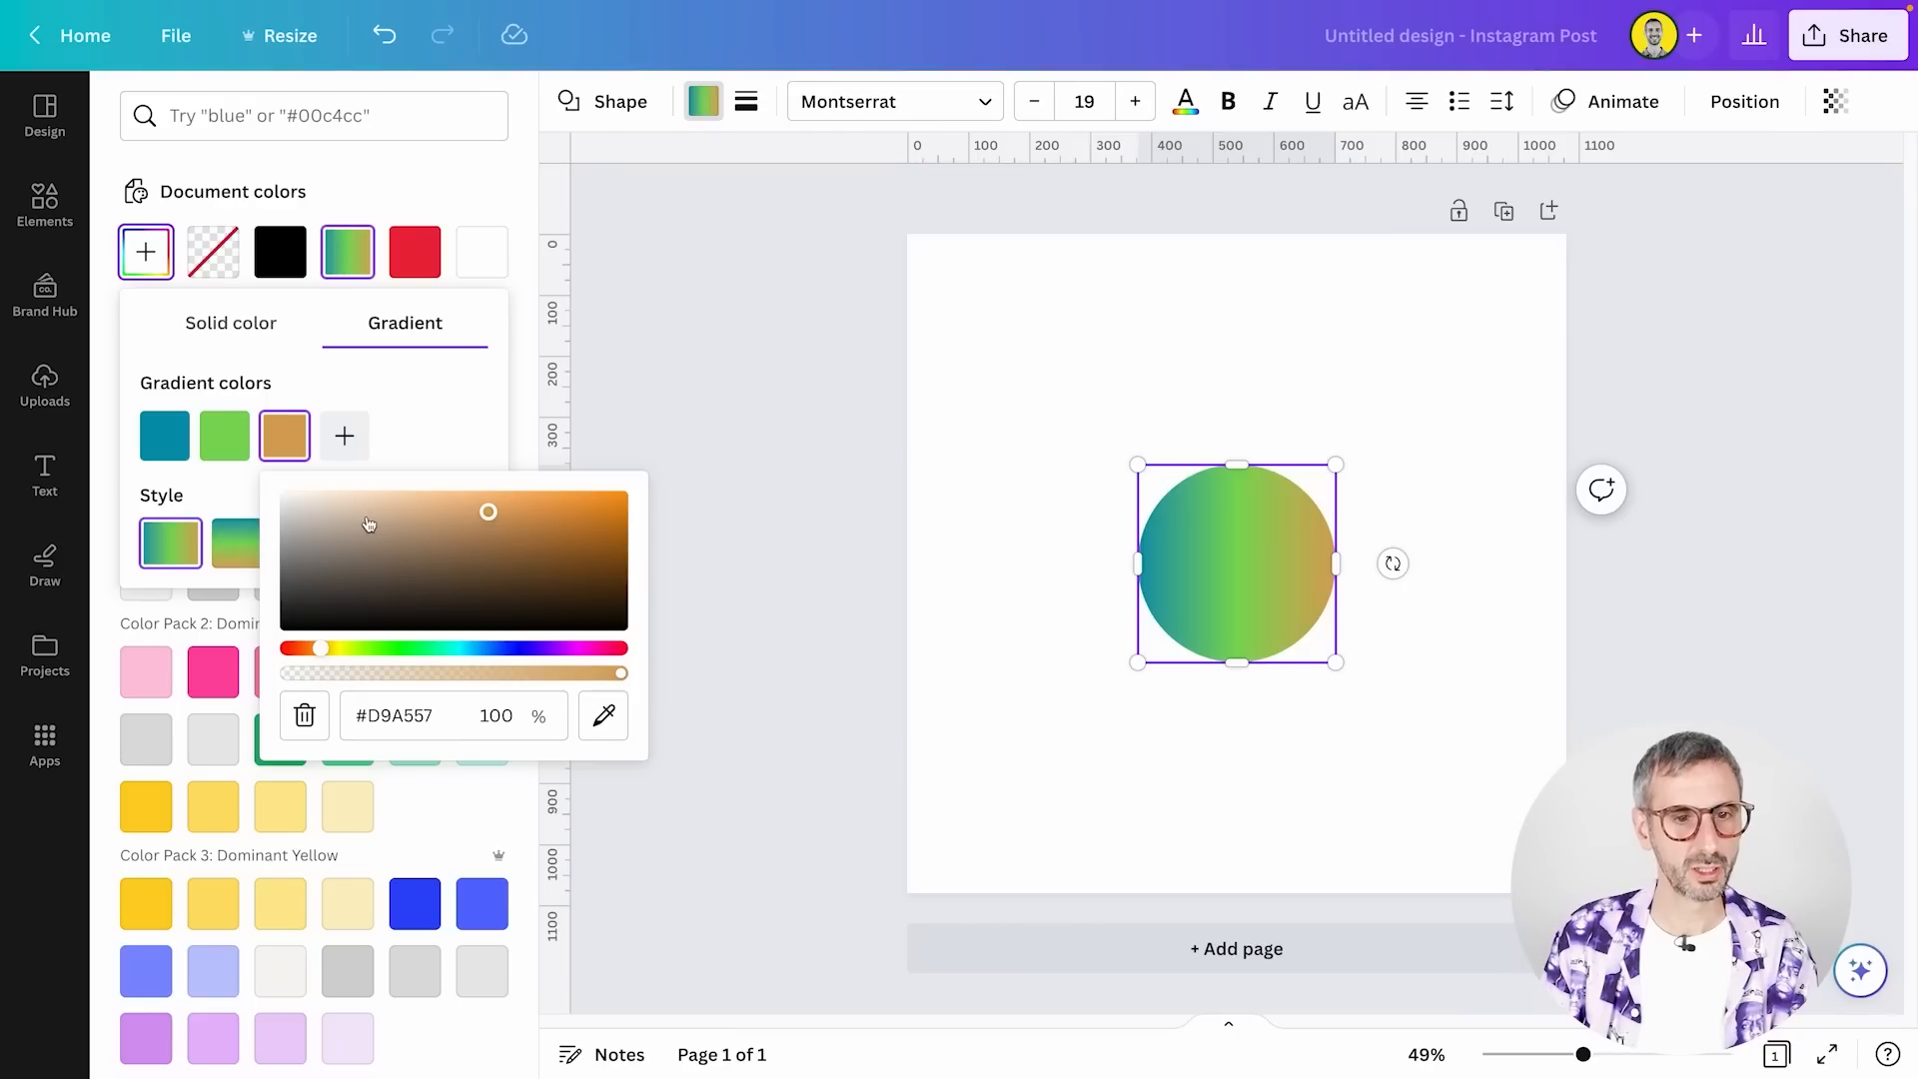
{"action": "left_click", "coordinate": [434, 418]}
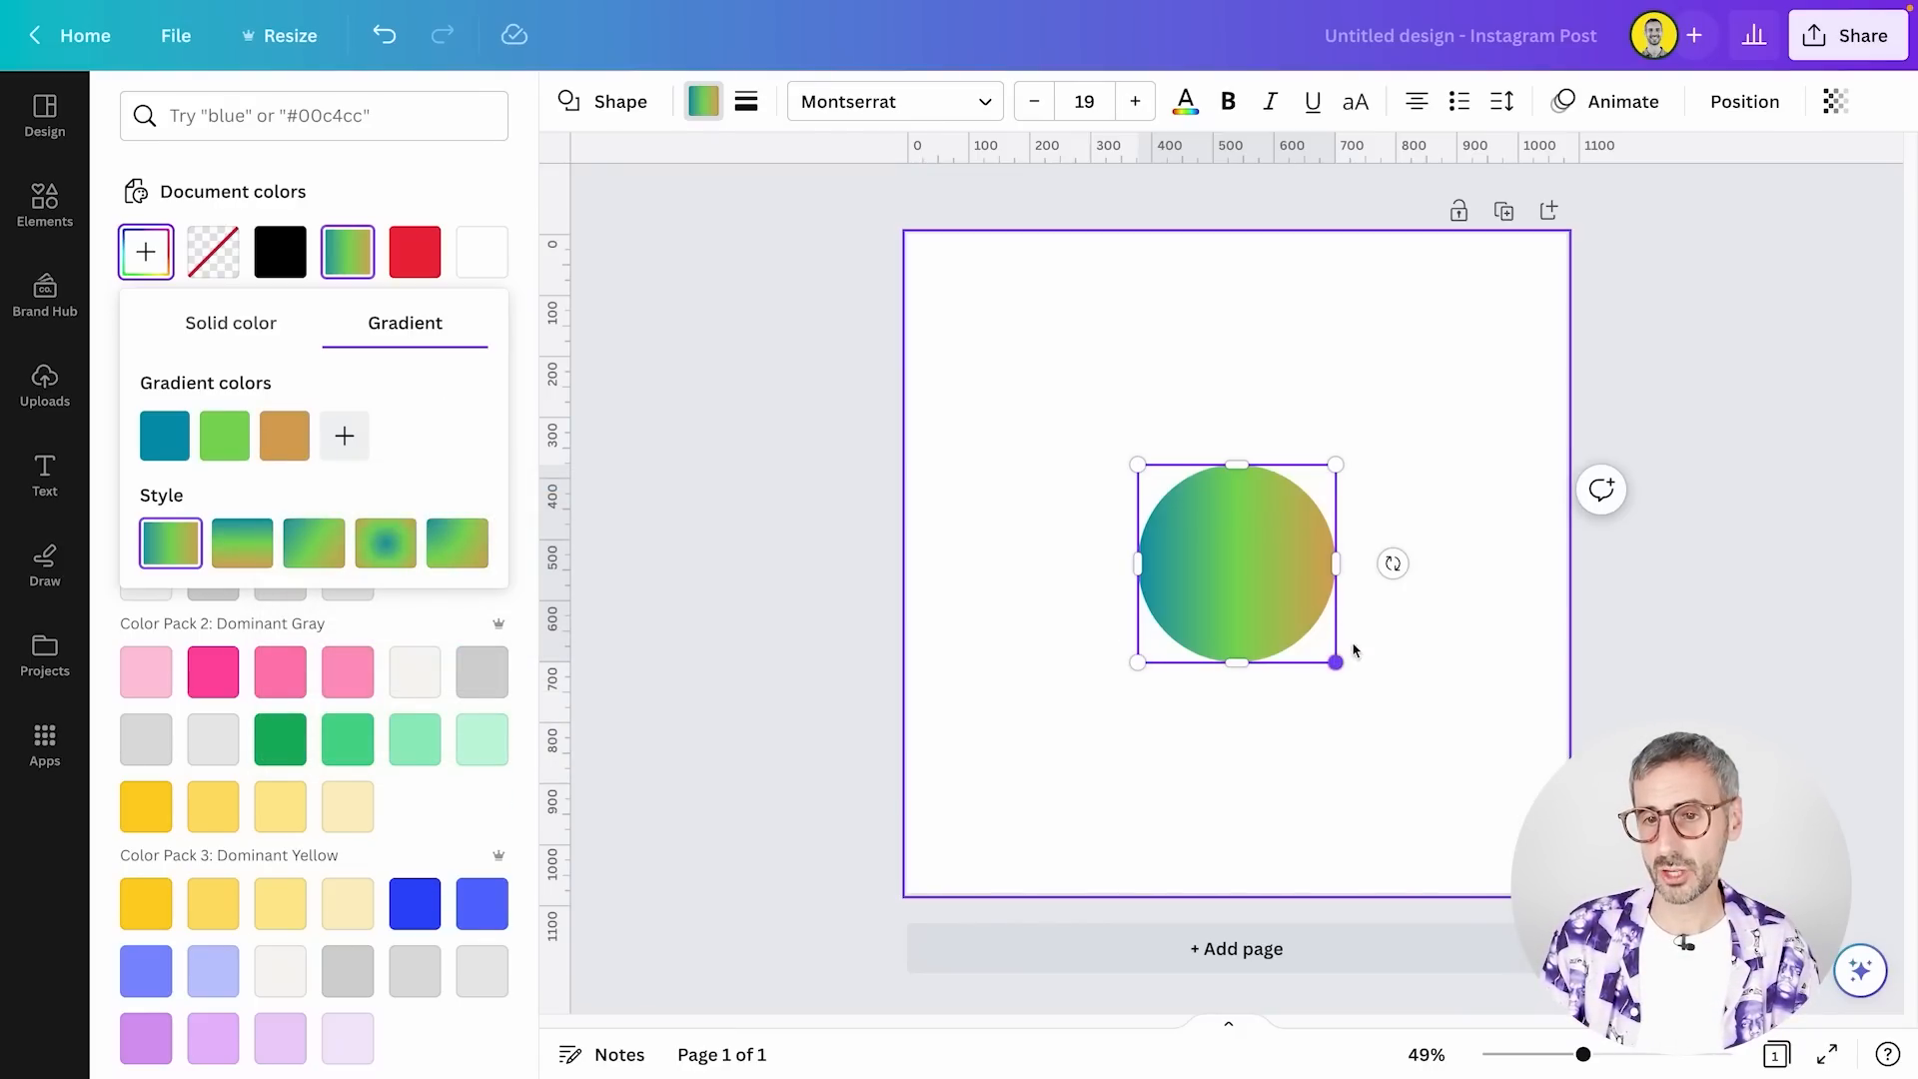
{"action": "left_click_drag", "start_coordinate": [1393, 563], "coordinate": [1054, 727]}
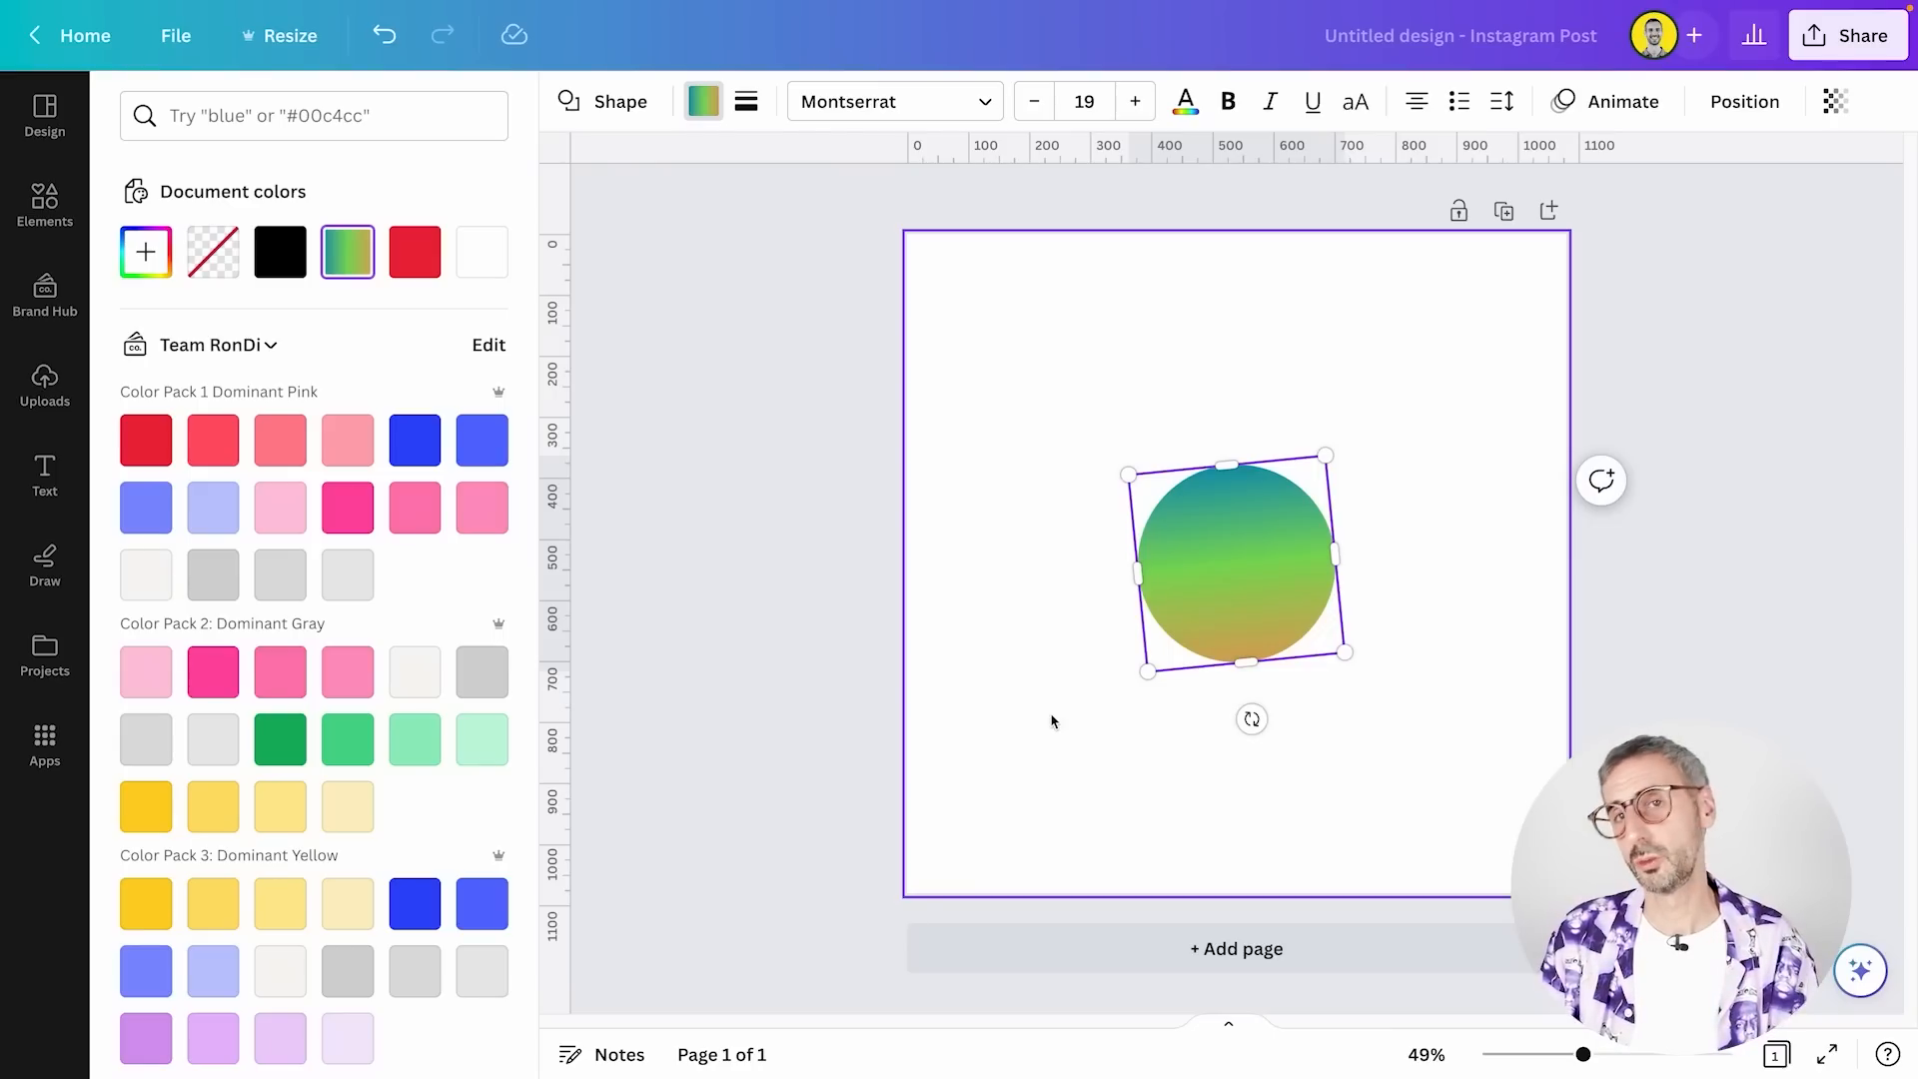
Change the circle to other shapes from the shape list, including the octagon and starburst badges, finishing on the square speech bubble
{"action": "left_click", "coordinate": [618, 103]}
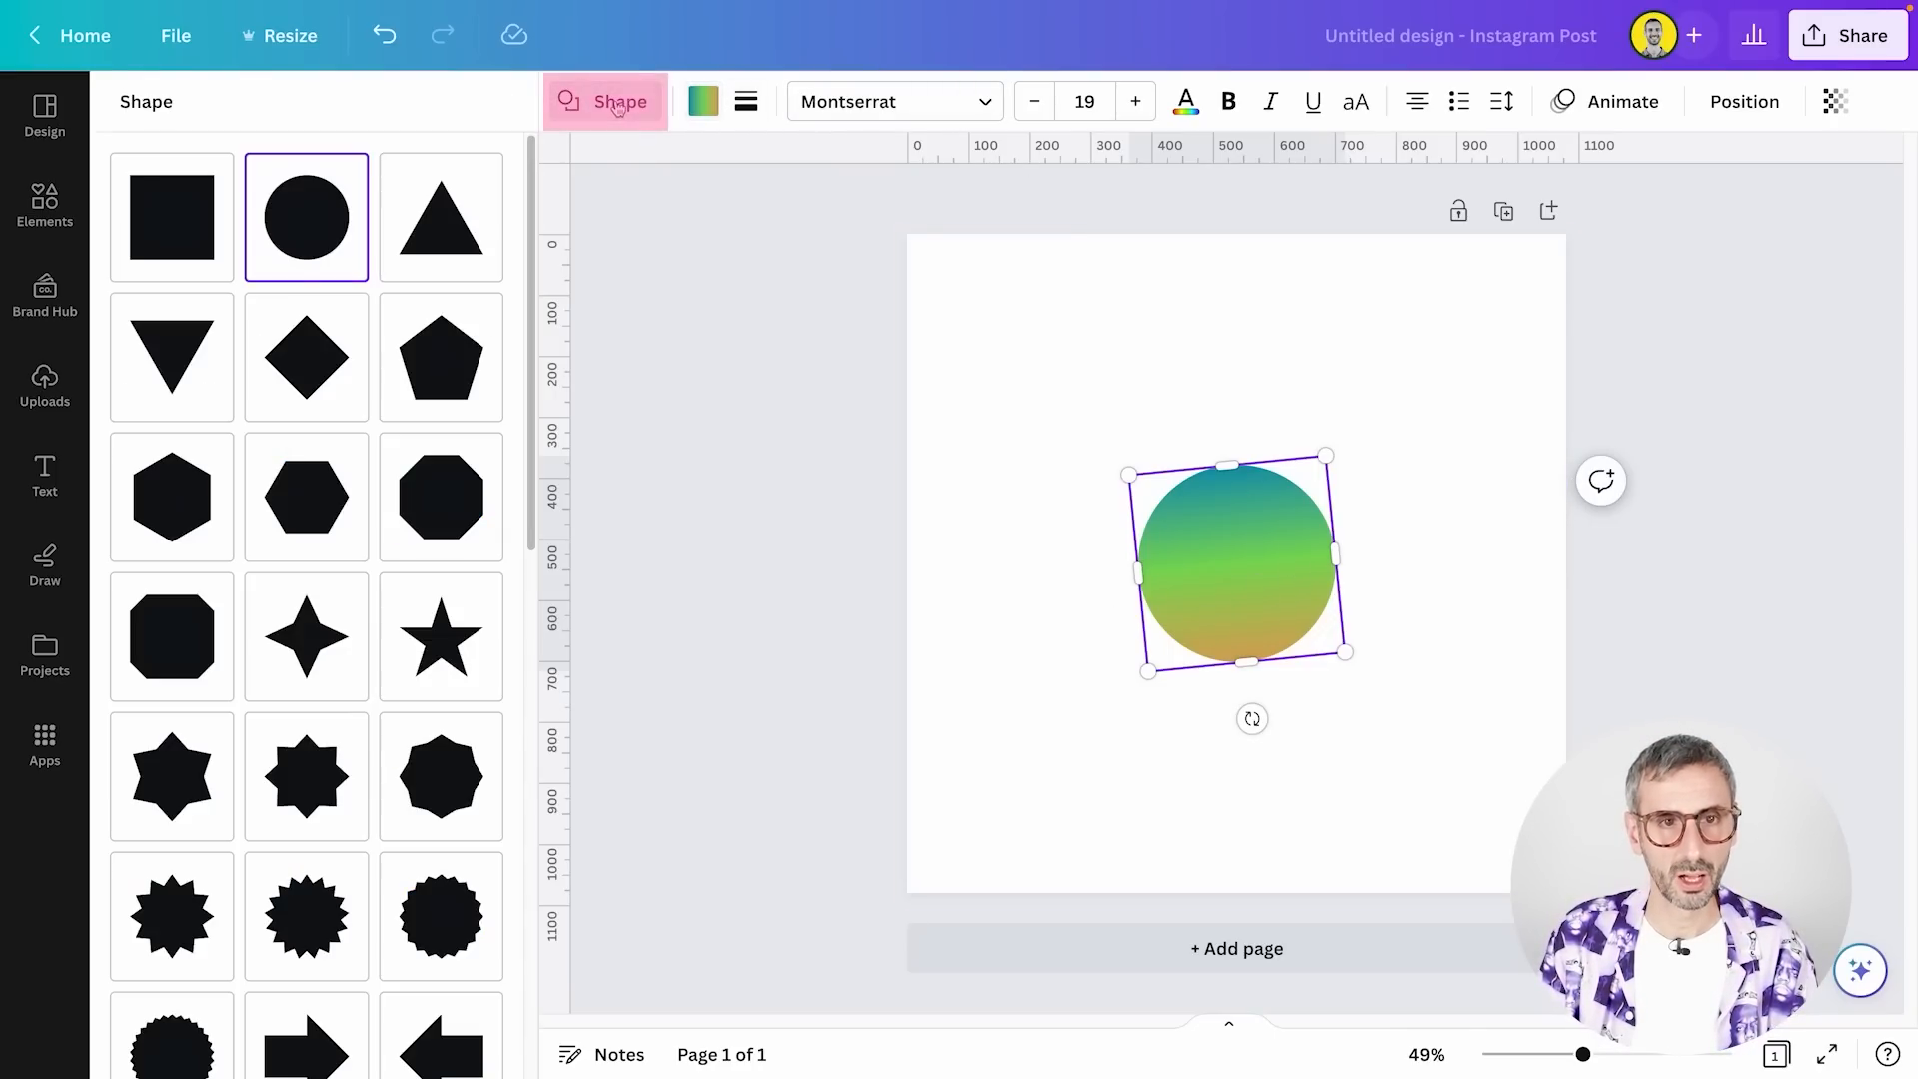
{"action": "left_click", "coordinate": [441, 497]}
{"action": "left_click", "coordinate": [440, 776]}
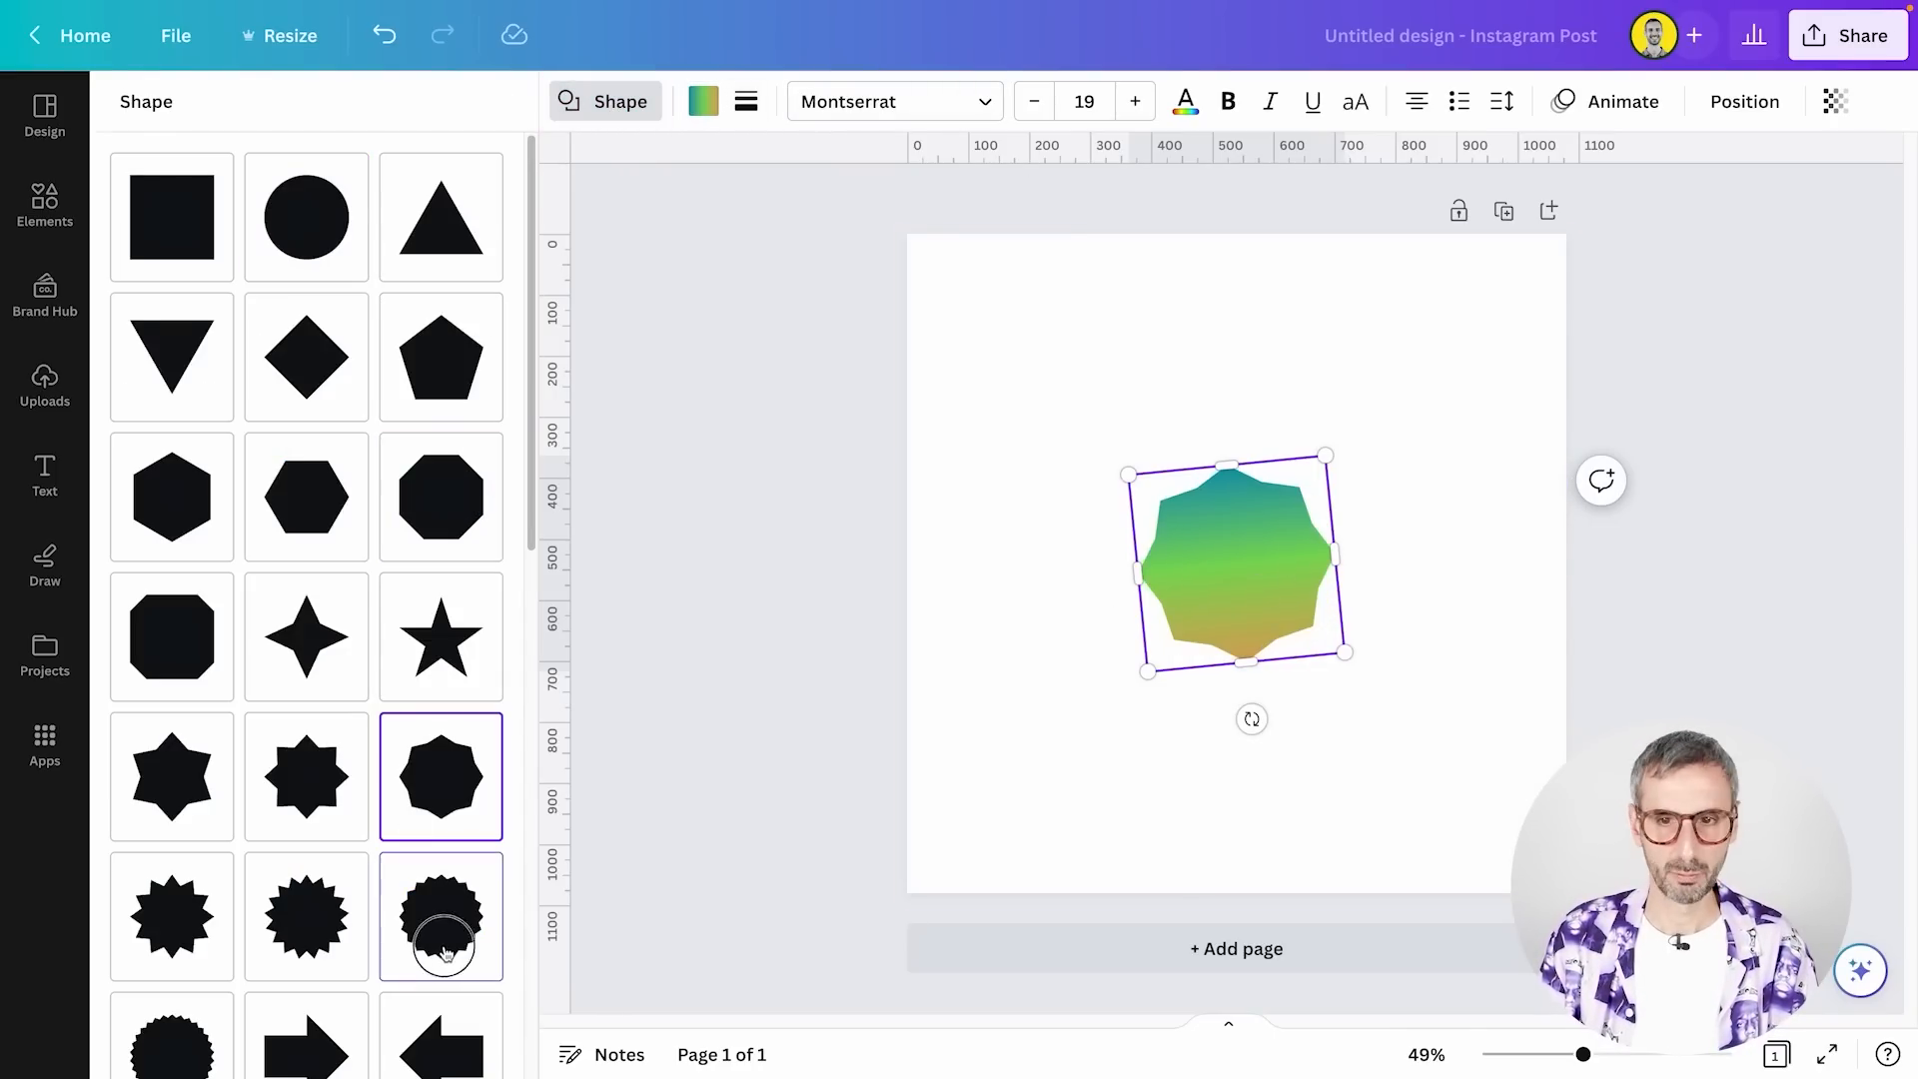
{"action": "left_click", "coordinate": [434, 924]}
{"action": "scroll", "coordinate": [444, 837], "scroll_direction": "down", "scroll_amount": 5}
{"action": "left_click", "coordinate": [441, 963]}
{"action": "left_click", "coordinate": [305, 963]}
{"action": "left_click", "coordinate": [171, 963]}
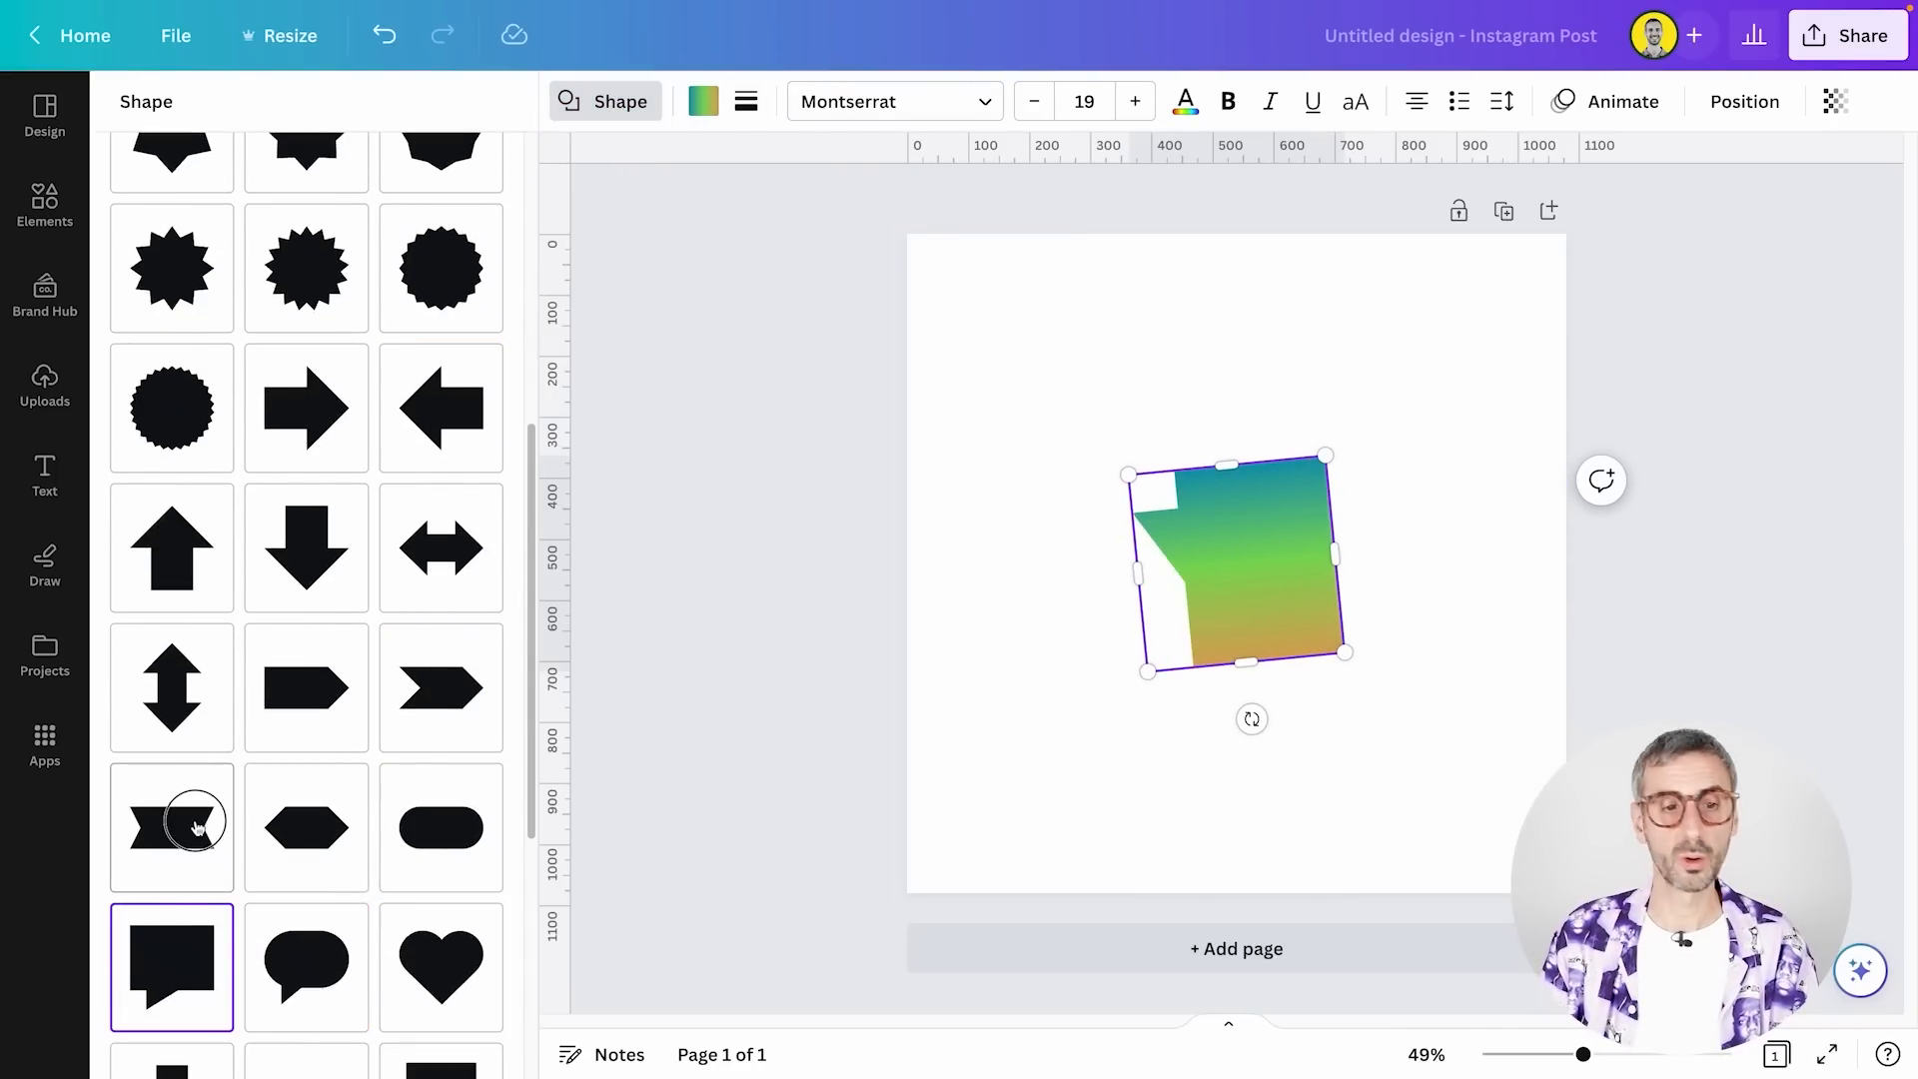
Switch the gradient shape through further options such as the pentagon arrow, pointed banner and cloud, finishing on the rounded-bottom shield
{"action": "left_click", "coordinate": [306, 687]}
{"action": "scroll", "coordinate": [300, 842], "scroll_direction": "down", "scroll_amount": 1}
{"action": "scroll", "coordinate": [300, 842], "scroll_direction": "down", "scroll_amount": 3}
{"action": "left_click", "coordinate": [440, 772]}
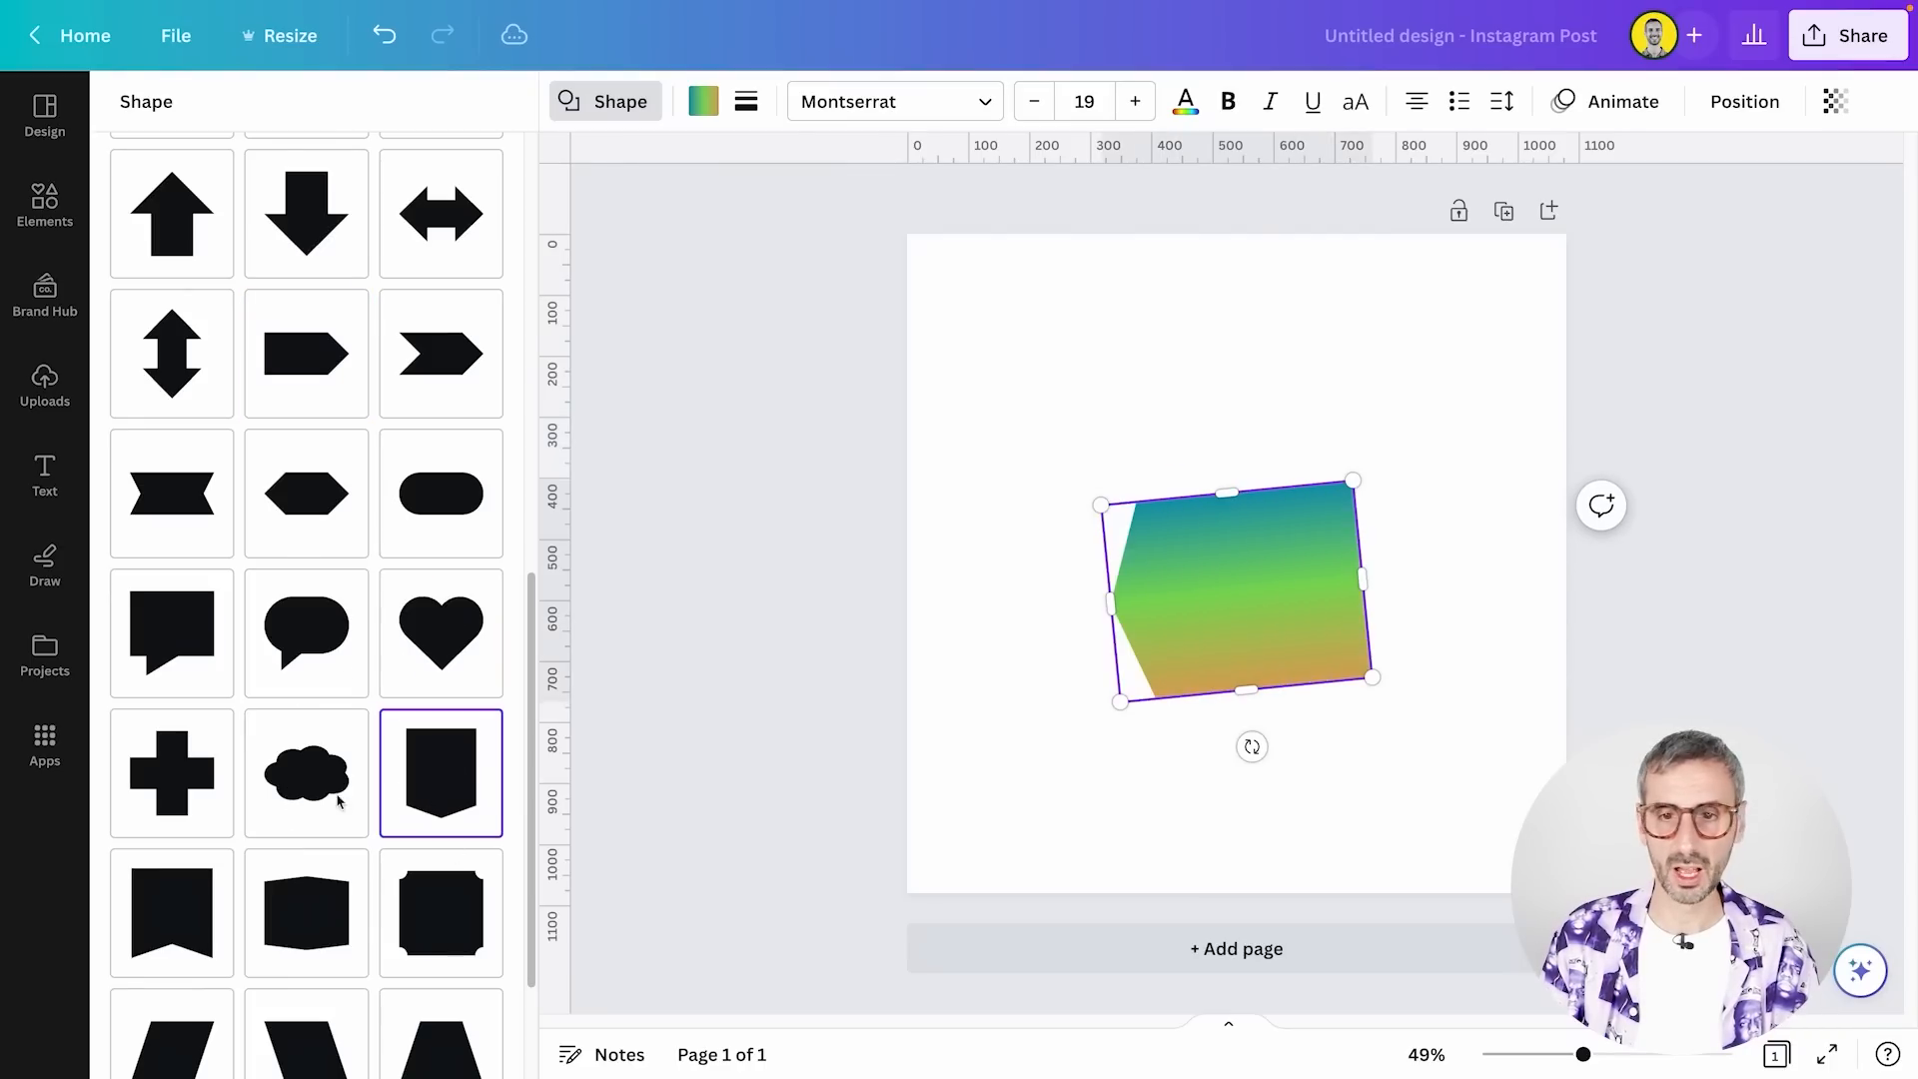
{"action": "left_click", "coordinate": [310, 779]}
{"action": "scroll", "coordinate": [287, 945], "scroll_direction": "down", "scroll_amount": 2}
{"action": "left_click", "coordinate": [299, 904]}
{"action": "left_click", "coordinate": [317, 999]}
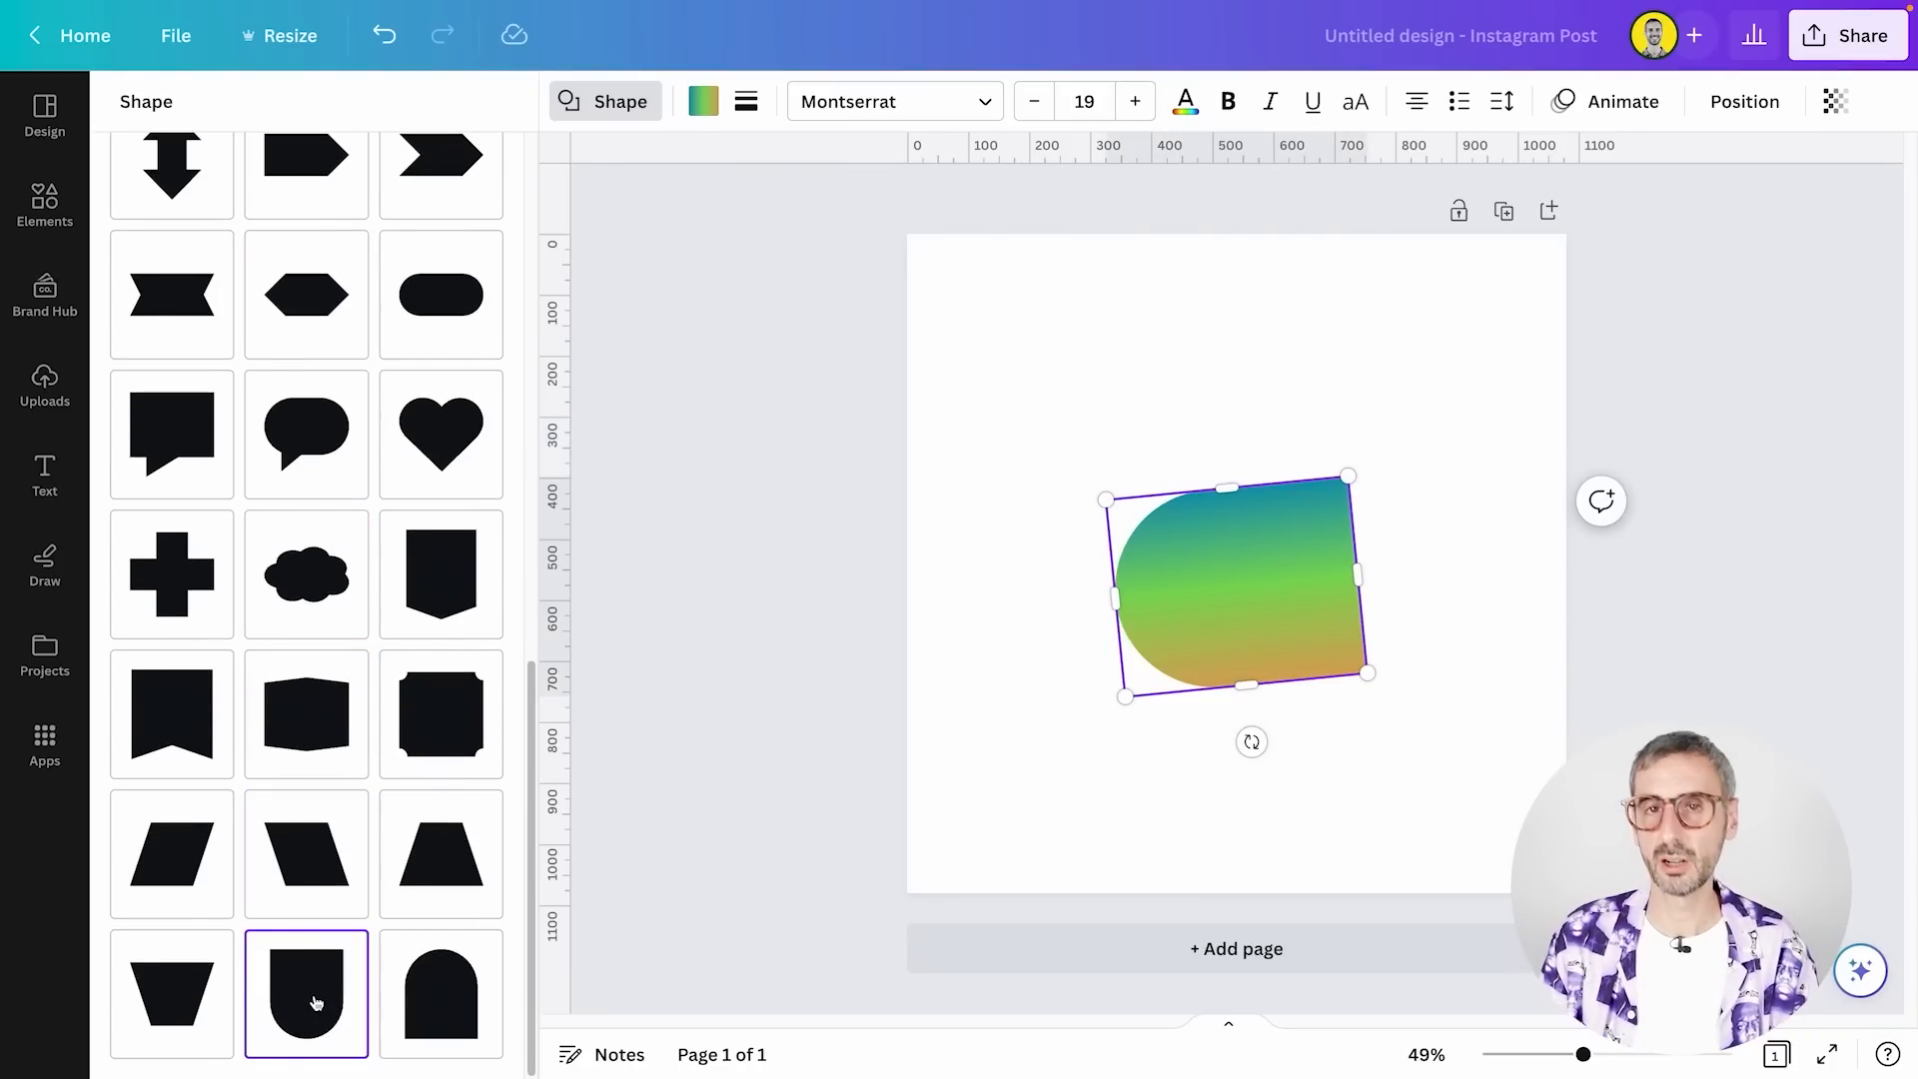
{"action": "scroll", "coordinate": [345, 812], "scroll_direction": "up", "scroll_amount": 10}
Delete the gradient shield shape from the page
{"action": "left_click", "coordinate": [1189, 425]}
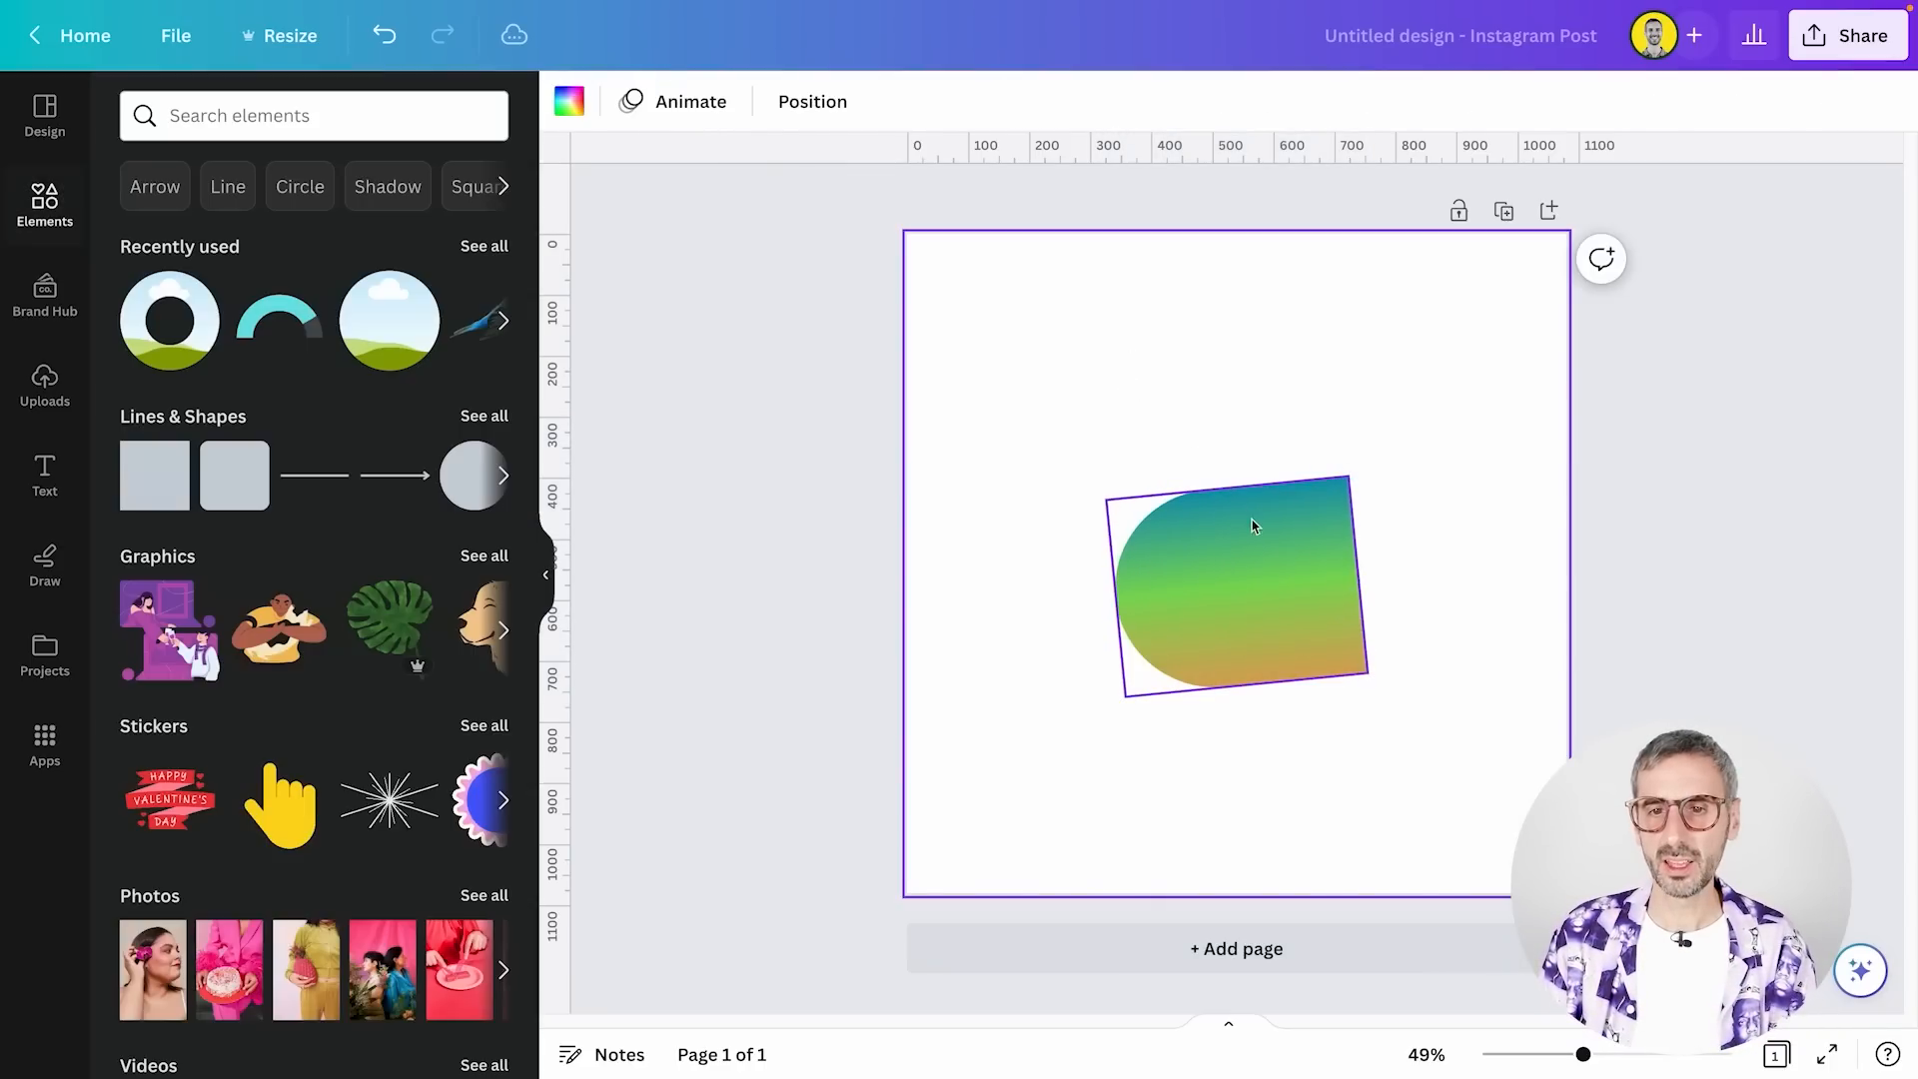
{"action": "left_click_drag", "start_coordinate": [1281, 579], "coordinate": [1142, 402]}
{"action": "key", "text": "Delete"}
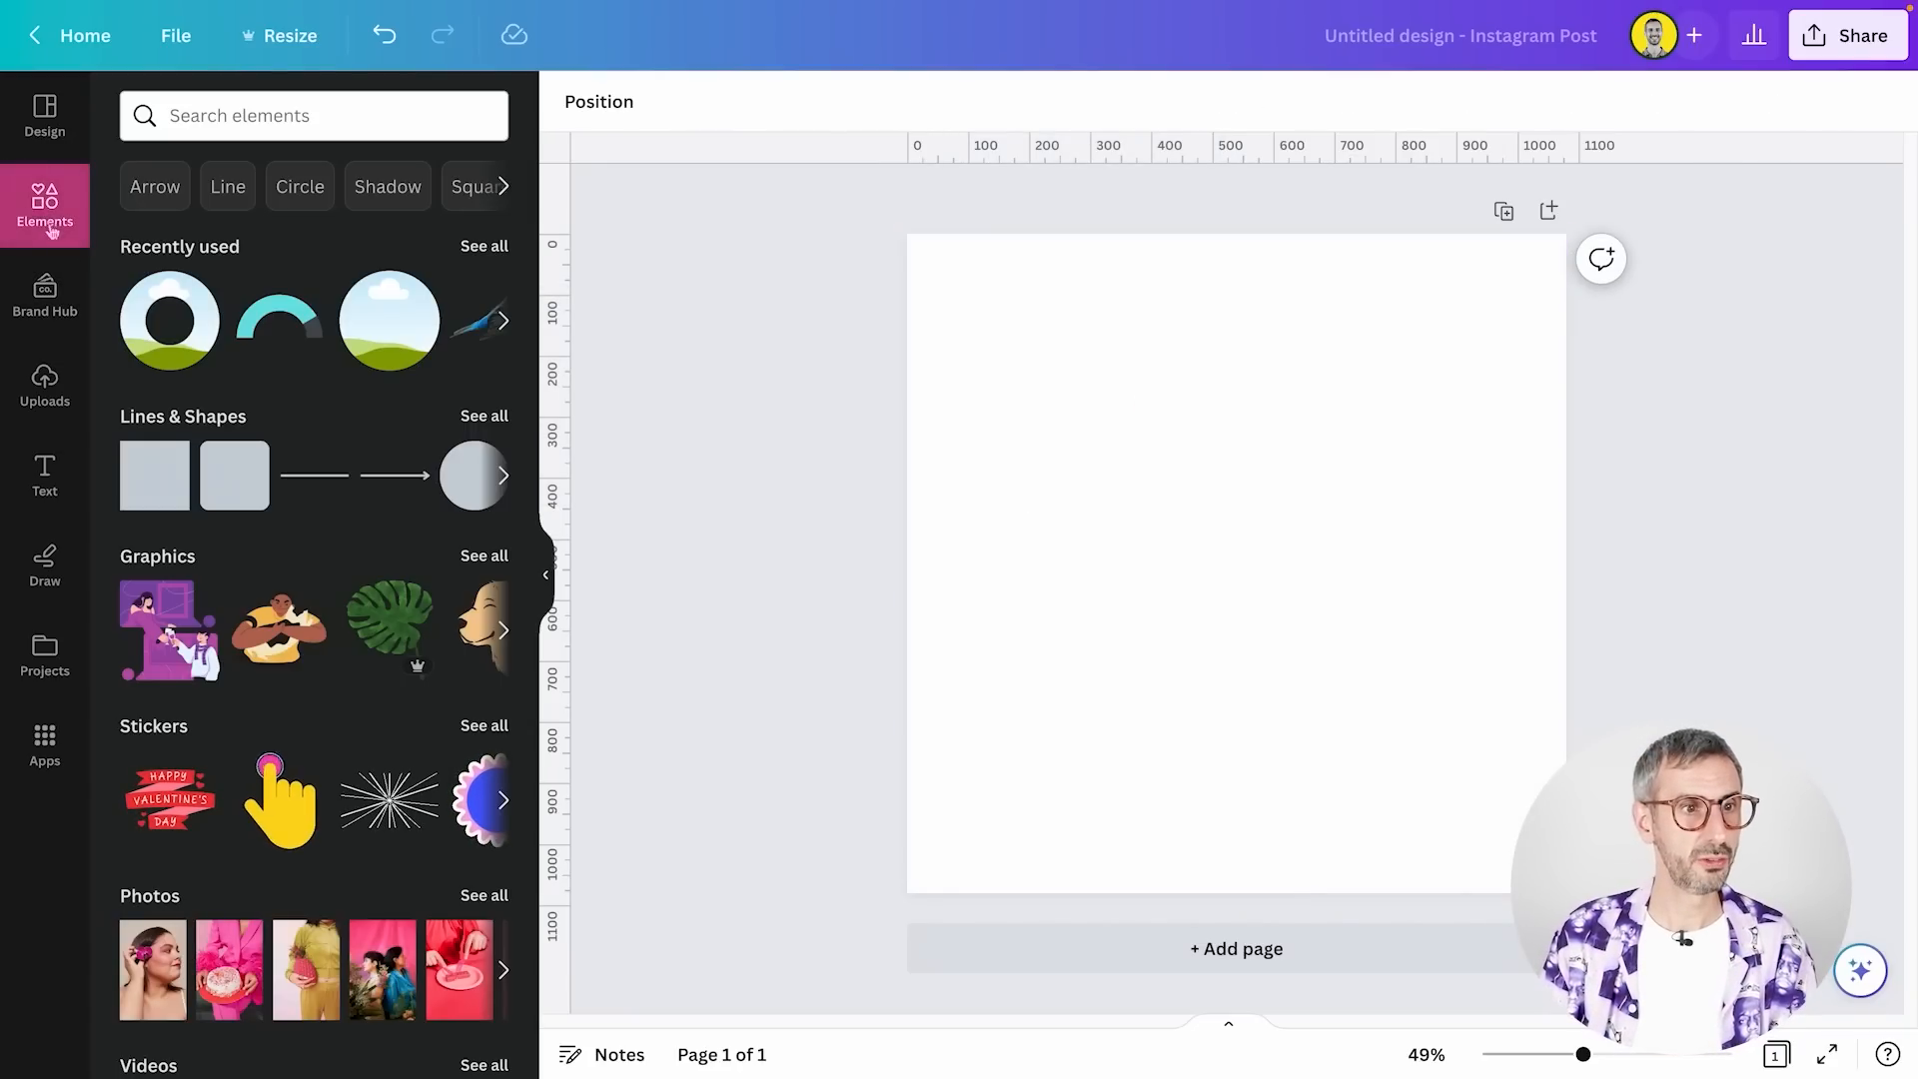
Add the upright triangle frame from the full Frames collection to the page
{"action": "scroll", "coordinate": [420, 480], "scroll_direction": "down", "scroll_amount": 5}
{"action": "scroll", "coordinate": [420, 479], "scroll_direction": "down", "scroll_amount": 8}
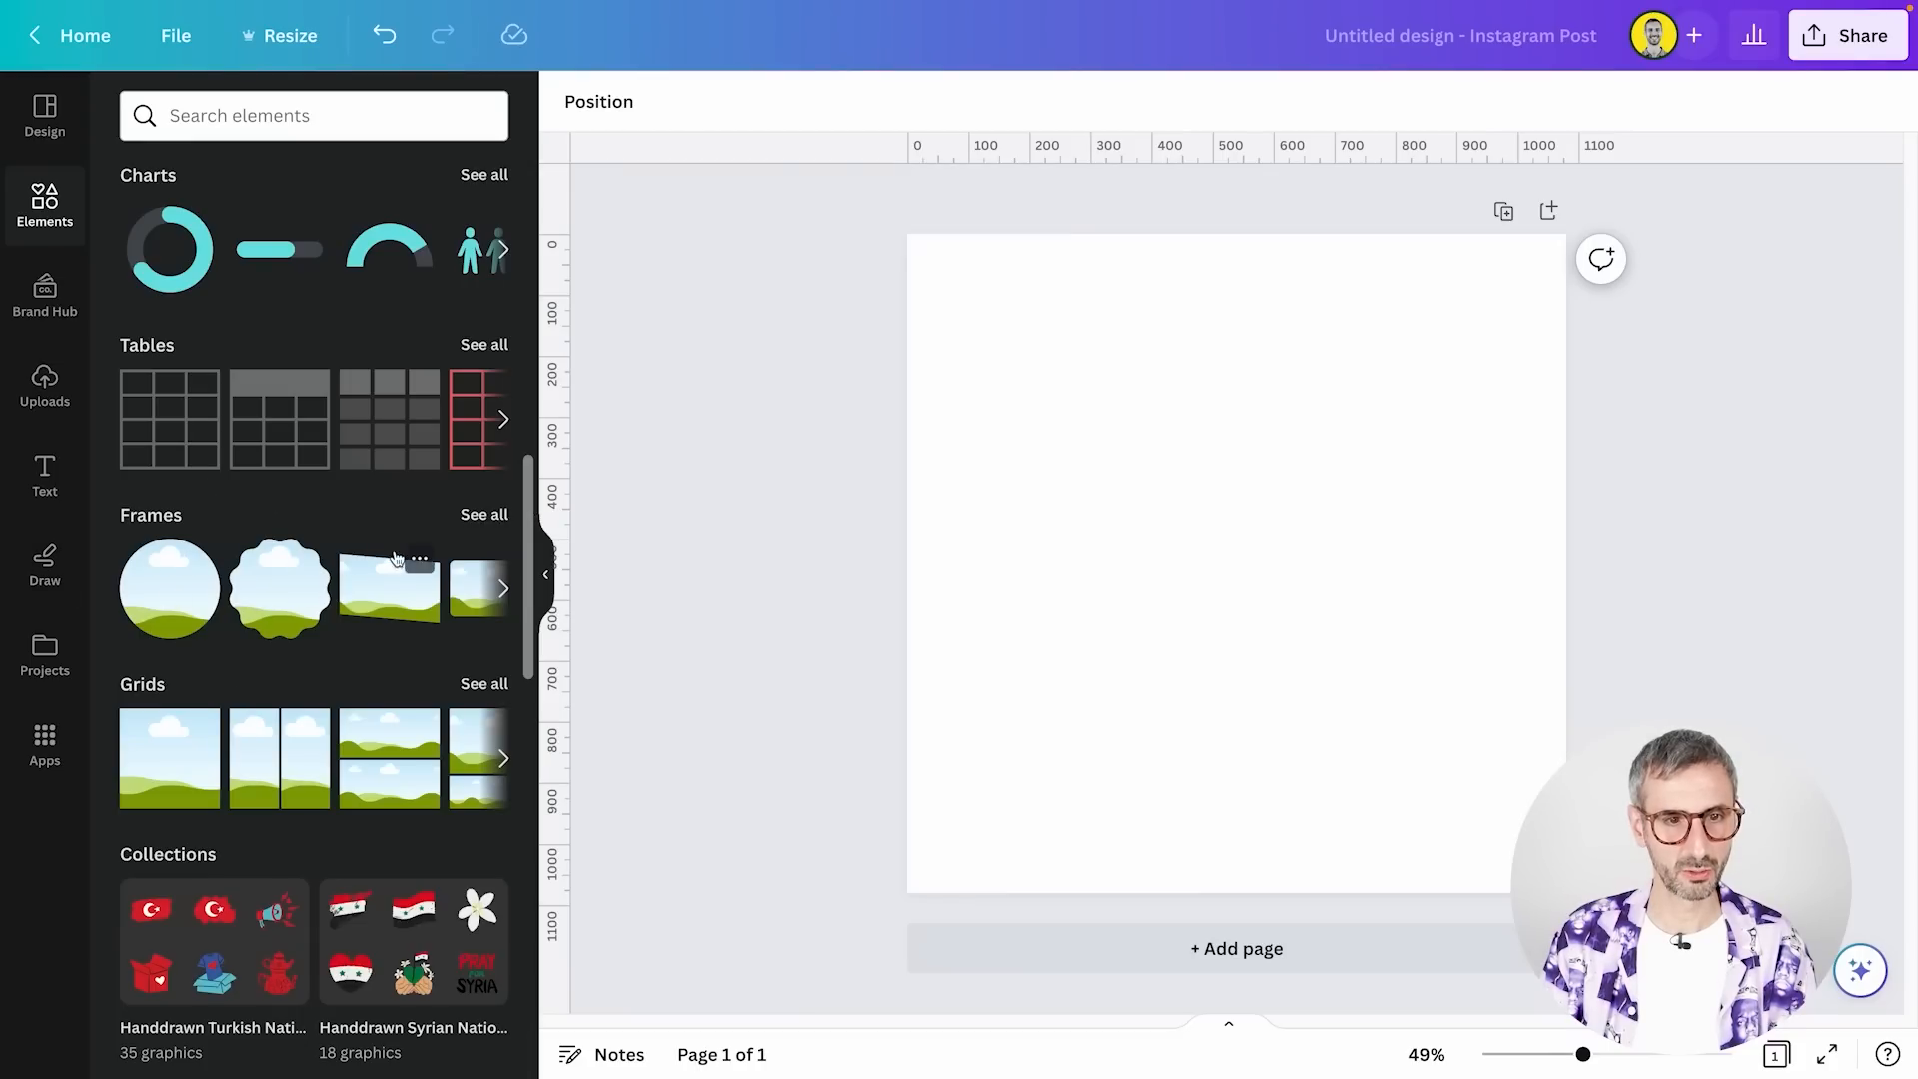
{"action": "left_click", "coordinate": [485, 514]}
{"action": "scroll", "coordinate": [353, 603], "scroll_direction": "down", "scroll_amount": 2}
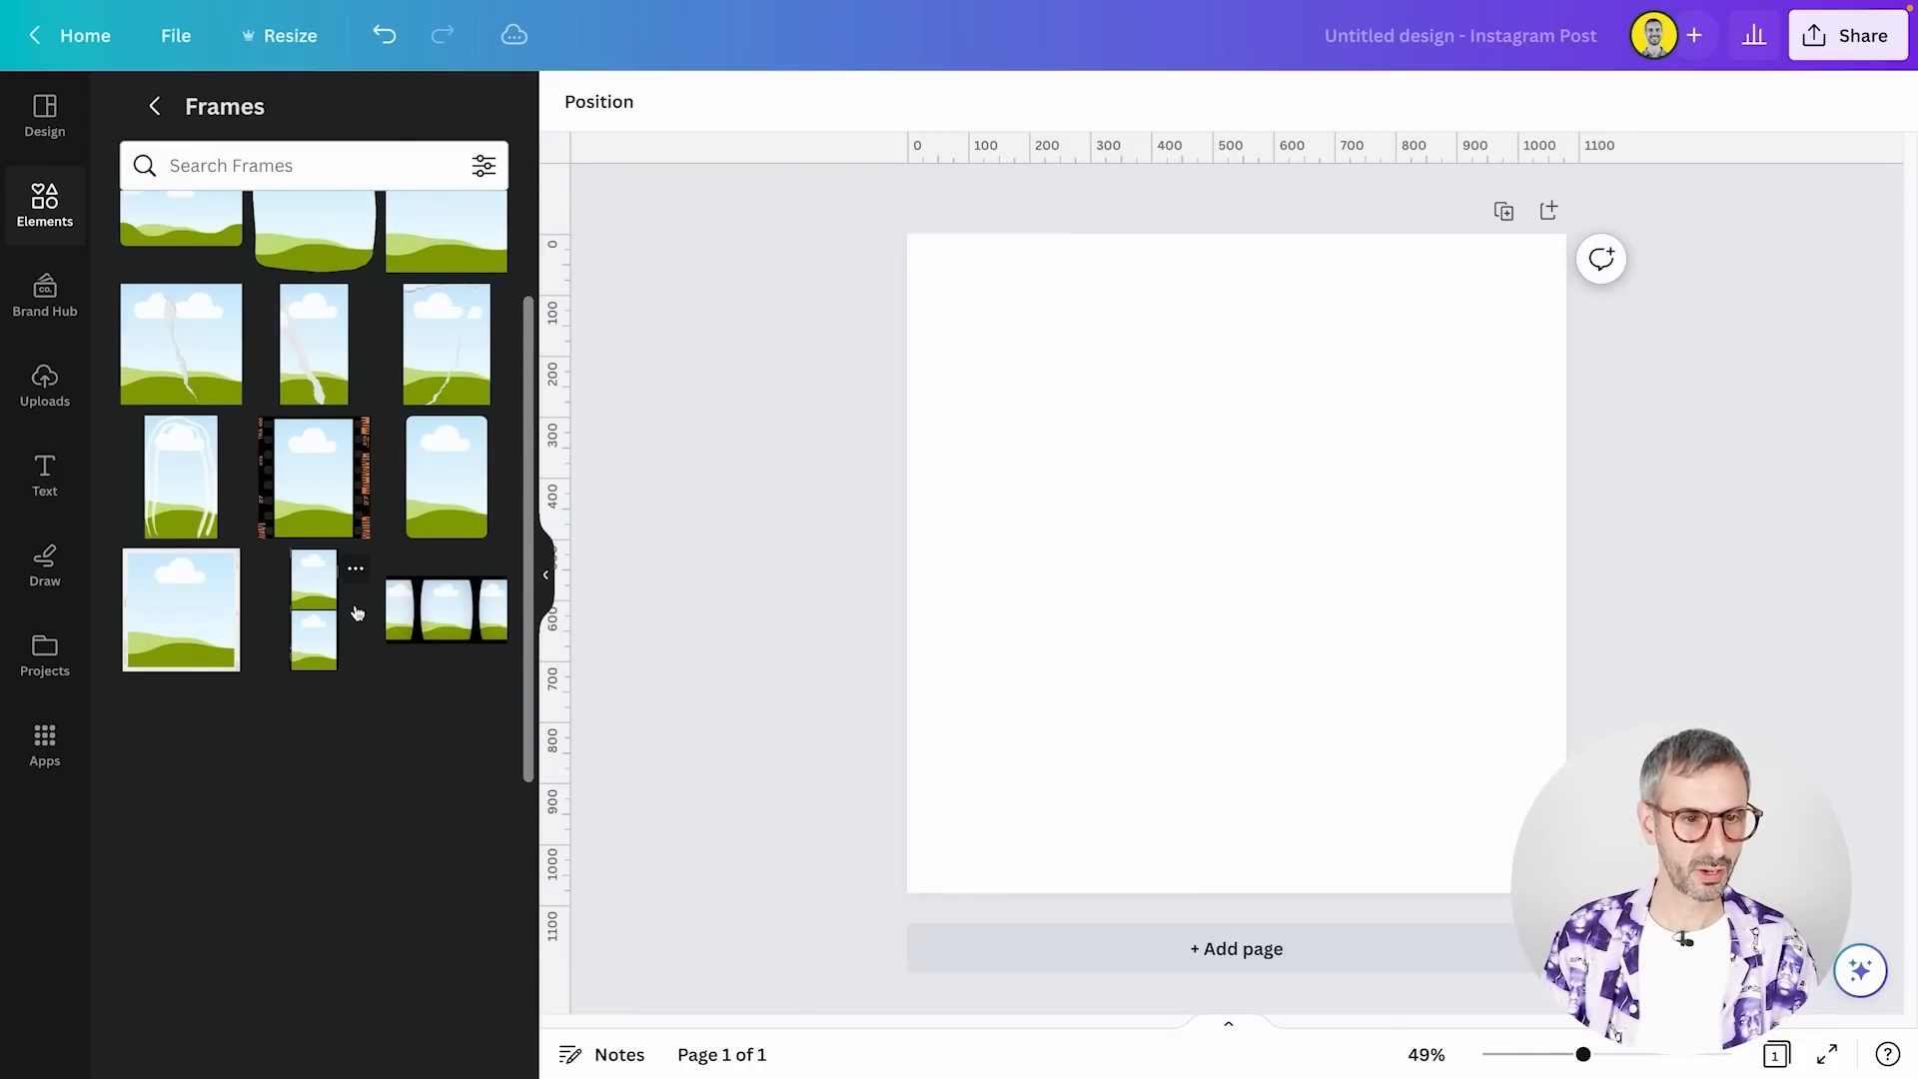
{"action": "scroll", "coordinate": [354, 604], "scroll_direction": "down", "scroll_amount": 5}
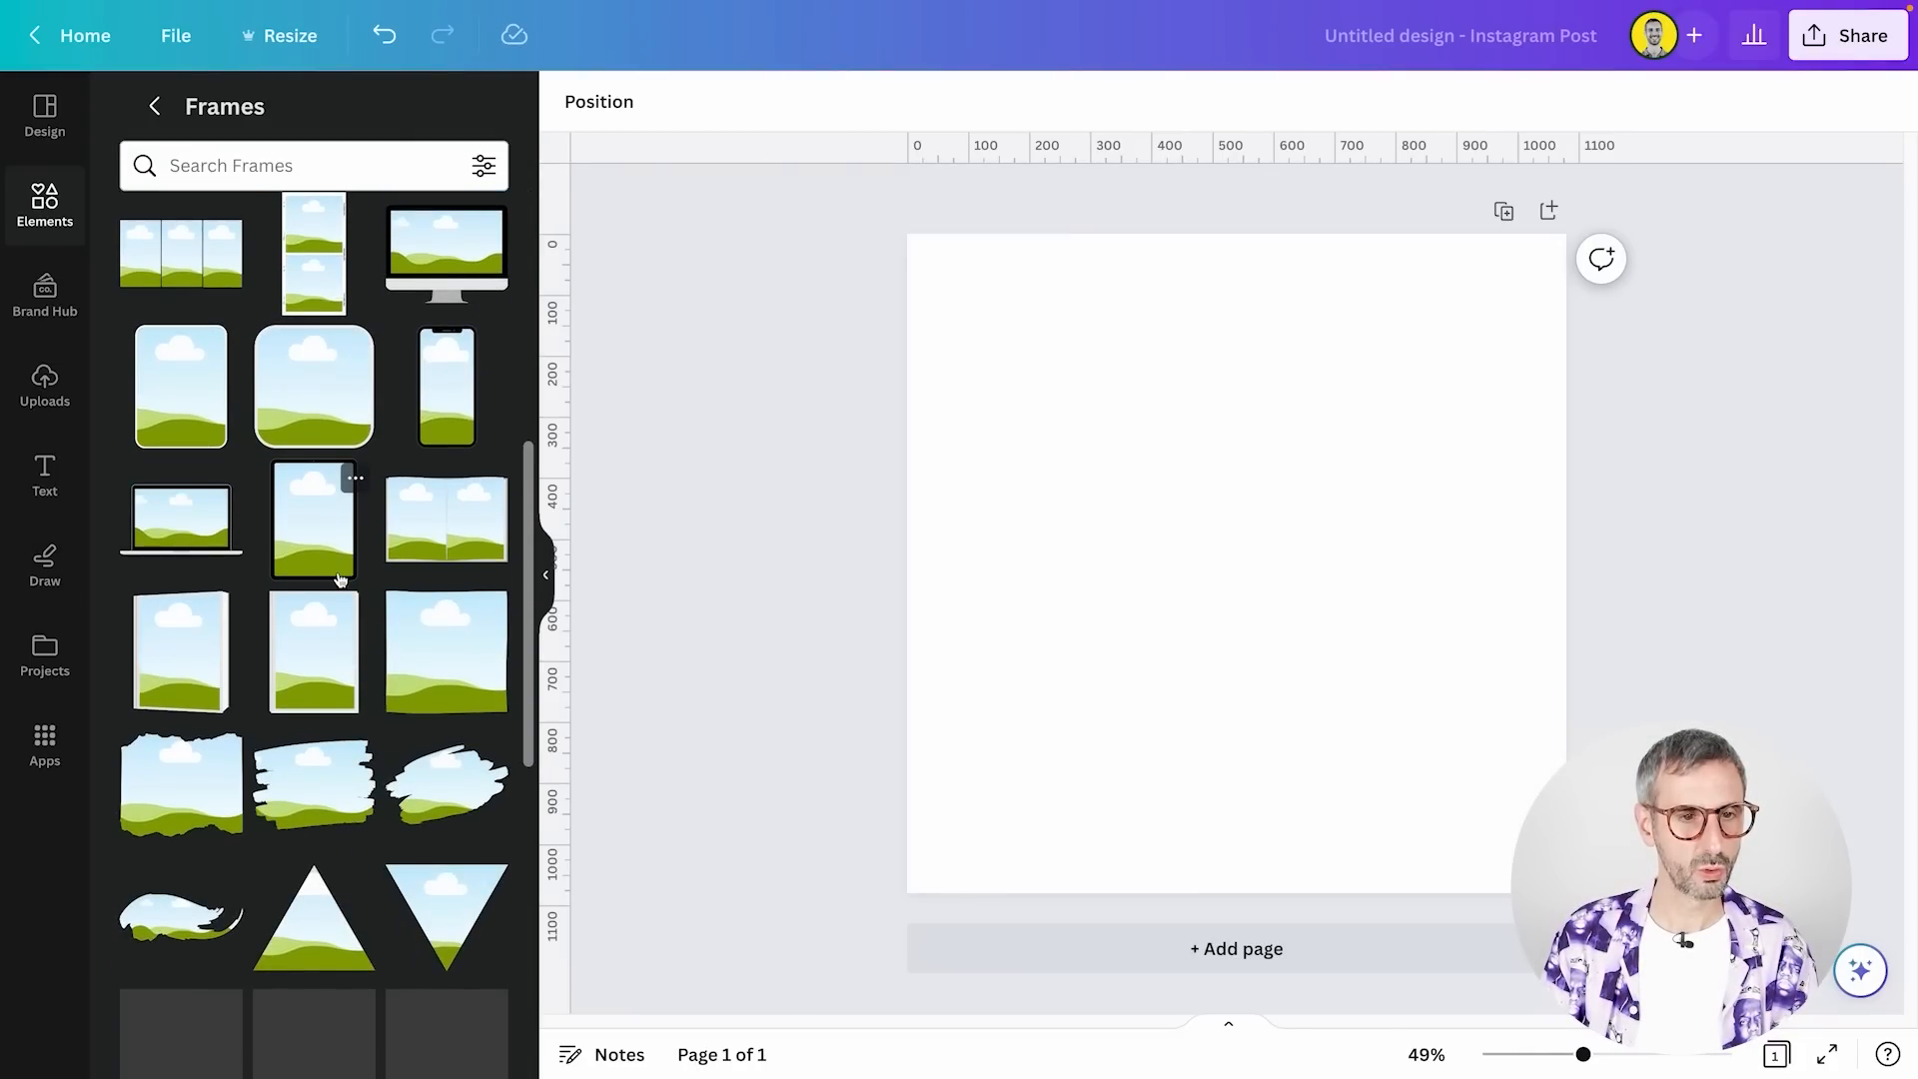
{"action": "scroll", "coordinate": [339, 580], "scroll_direction": "down", "scroll_amount": 1}
{"action": "scroll", "coordinate": [338, 579], "scroll_direction": "down", "scroll_amount": 4}
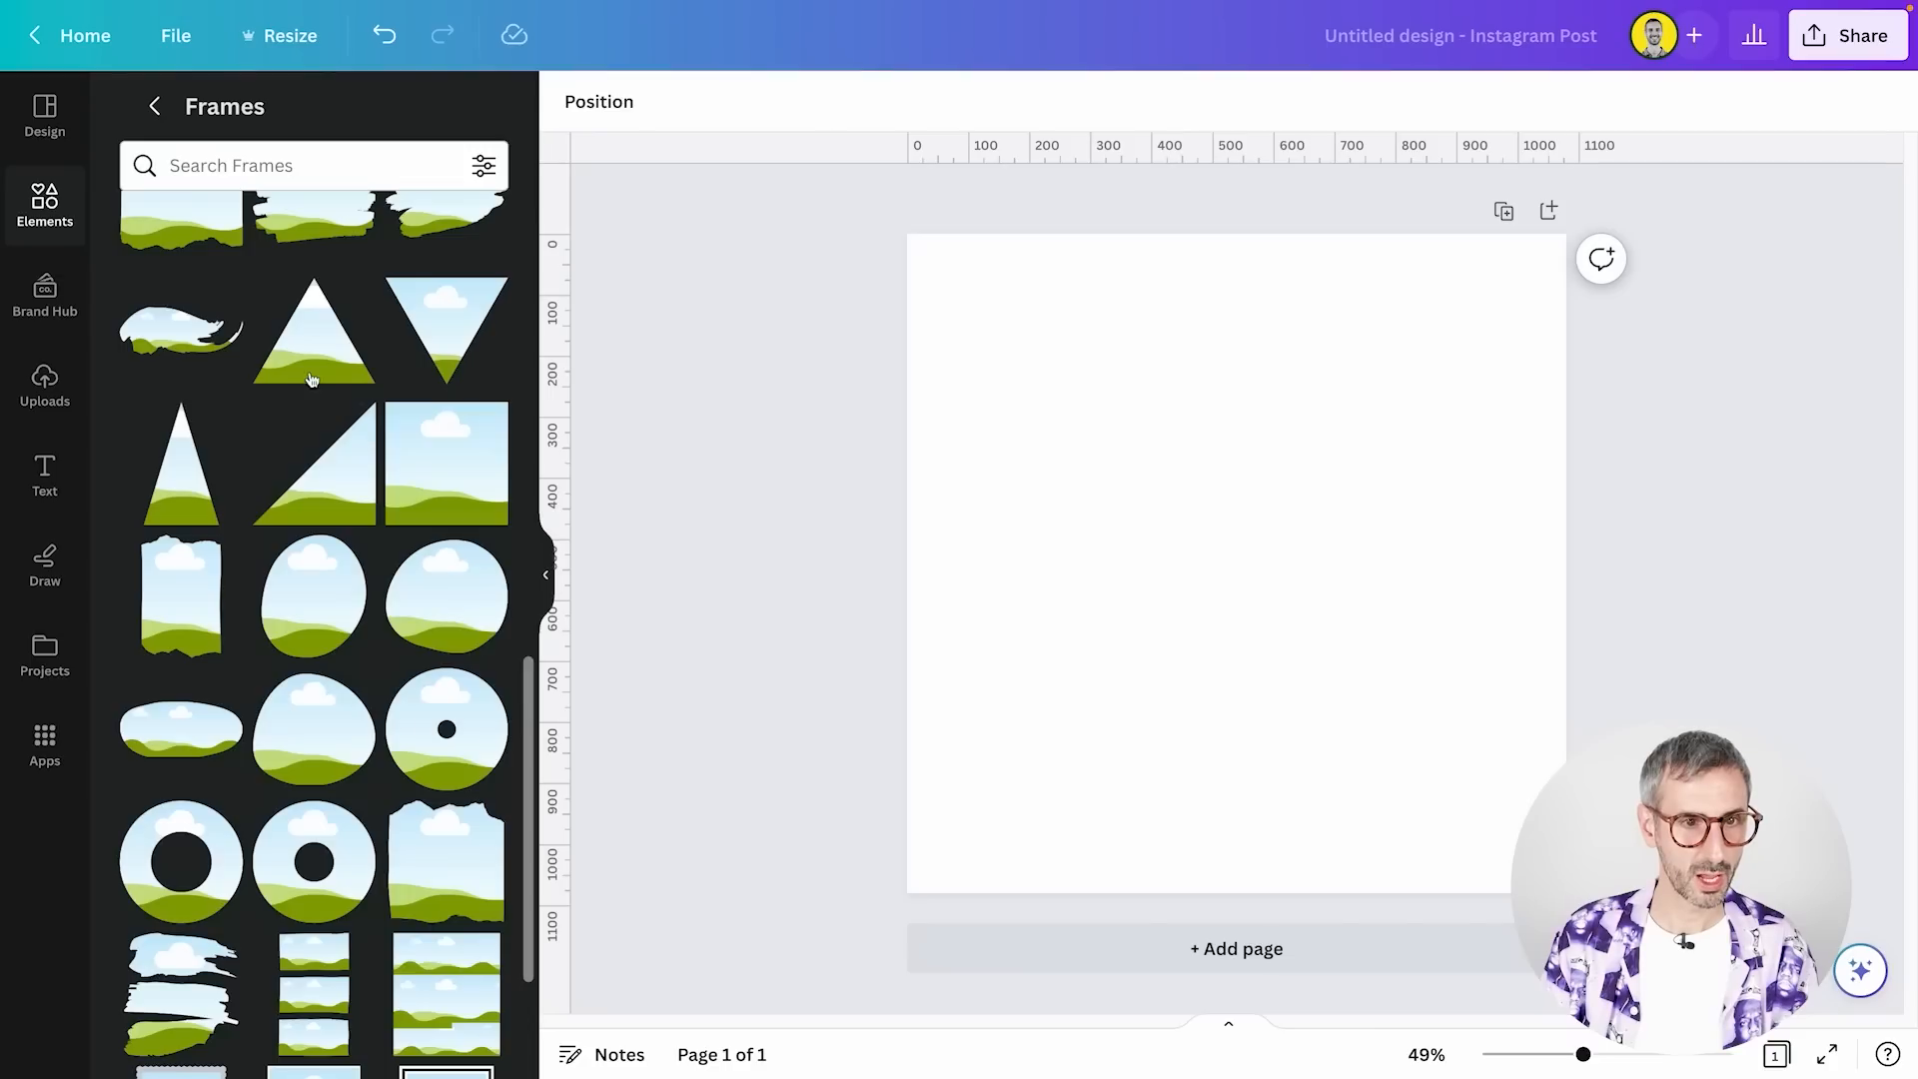
{"action": "left_click", "coordinate": [301, 358]}
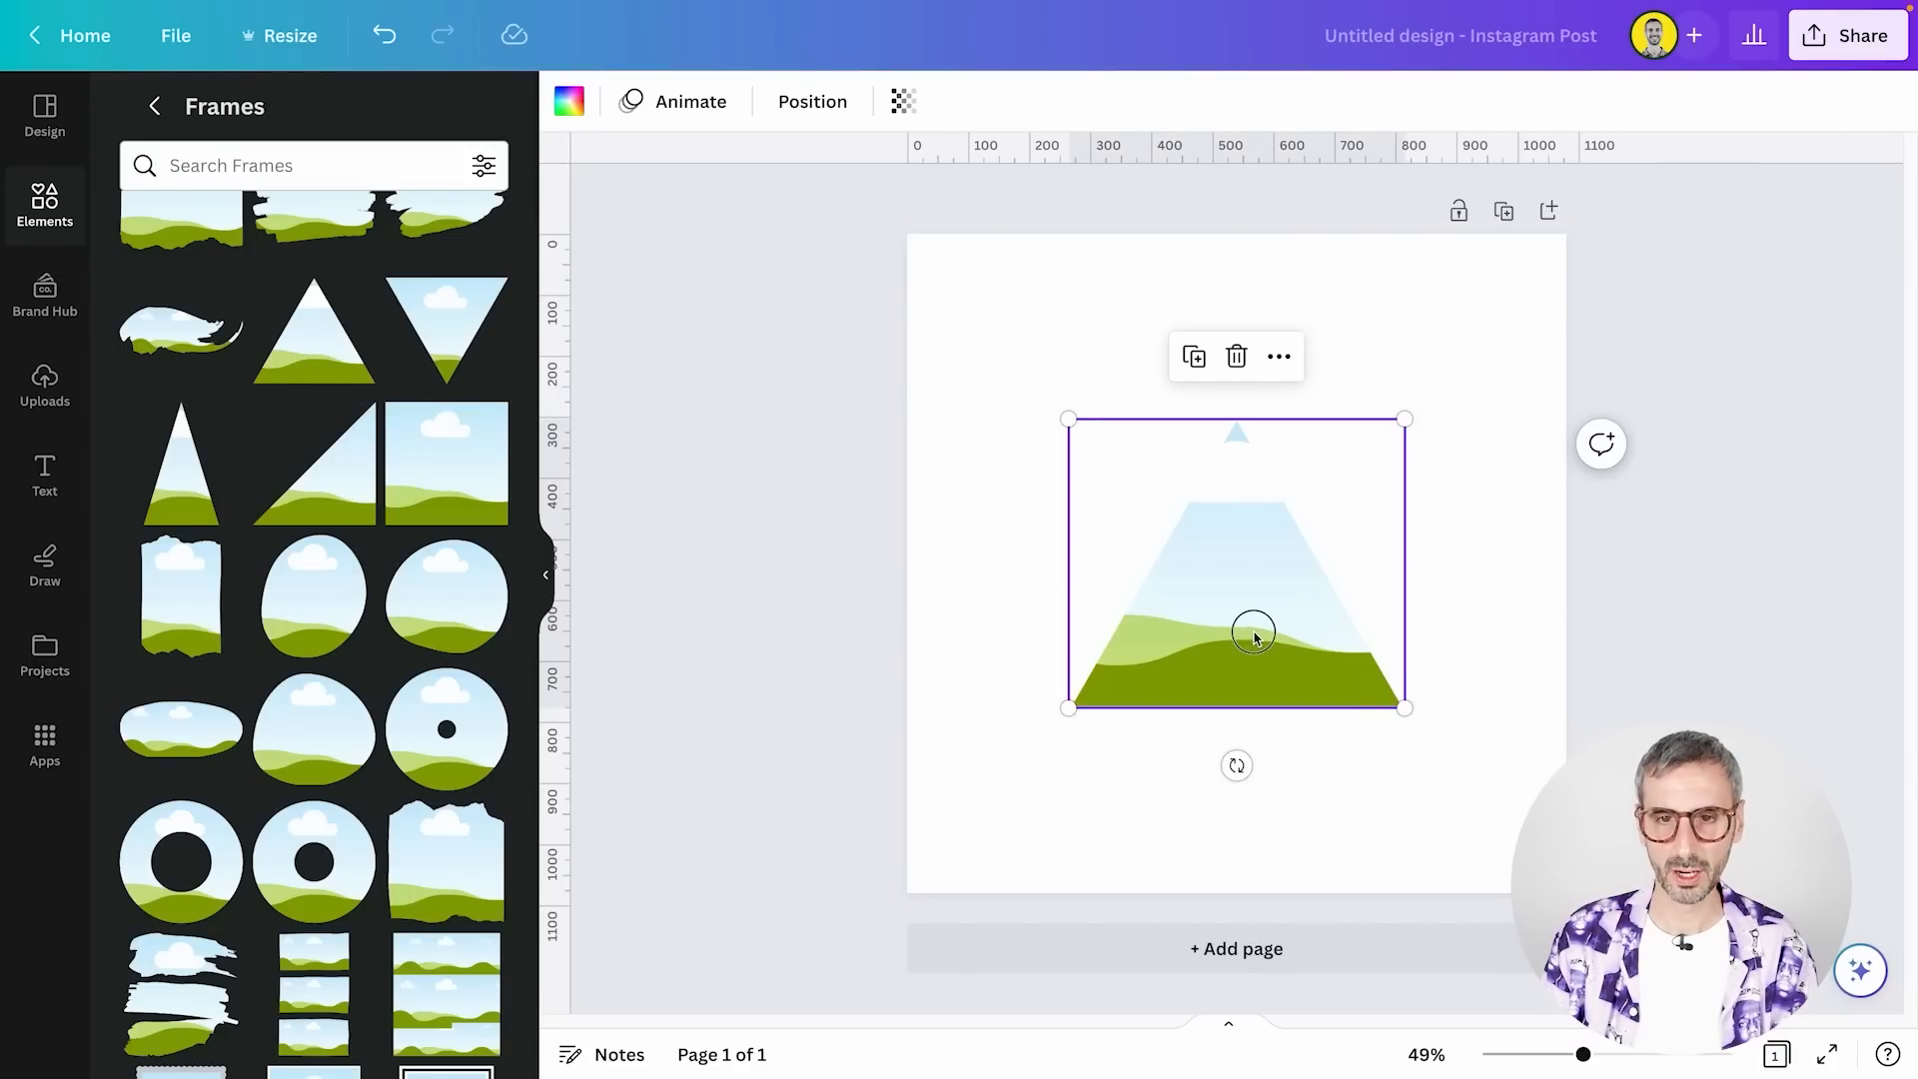
Set the page background to the solid black from the Black Accent brand colors
{"action": "left_click", "coordinate": [1037, 857]}
{"action": "left_click", "coordinate": [572, 101]}
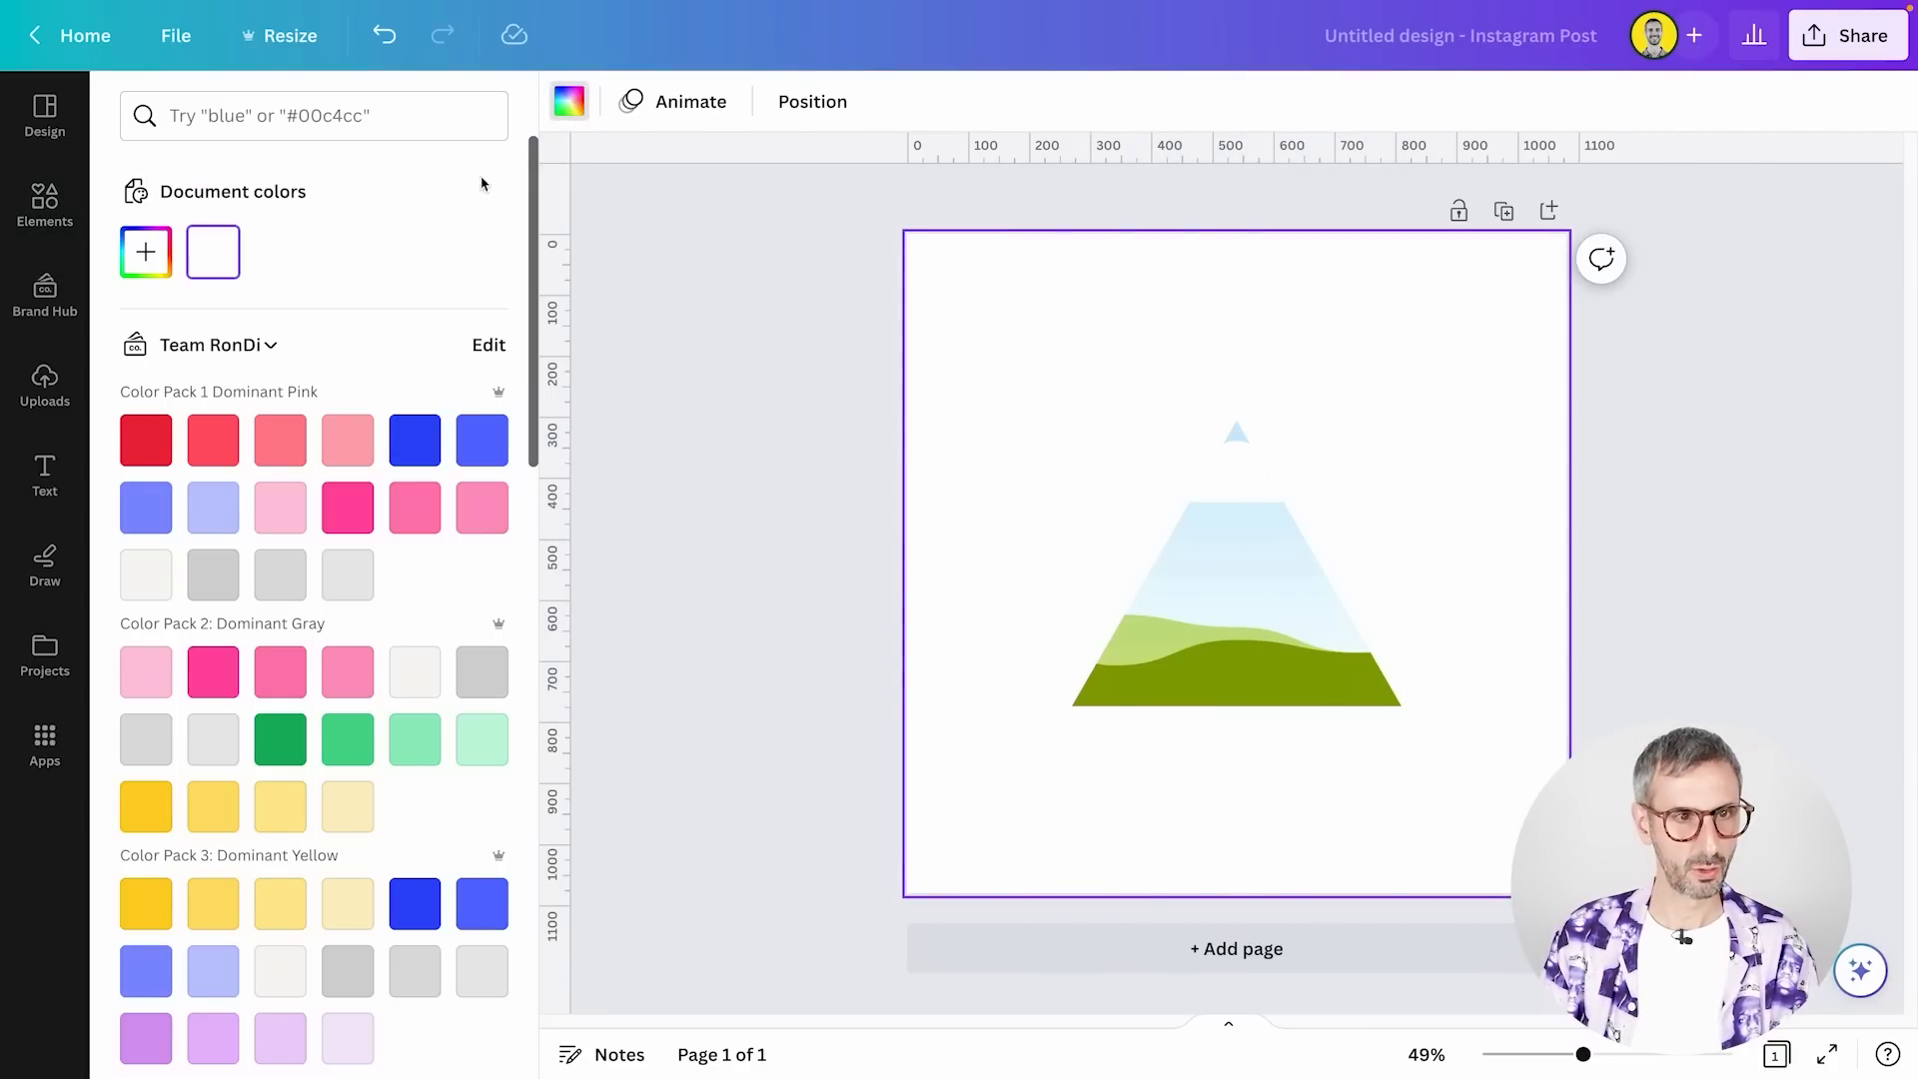
{"action": "scroll", "coordinate": [300, 699], "scroll_direction": "down", "scroll_amount": 10}
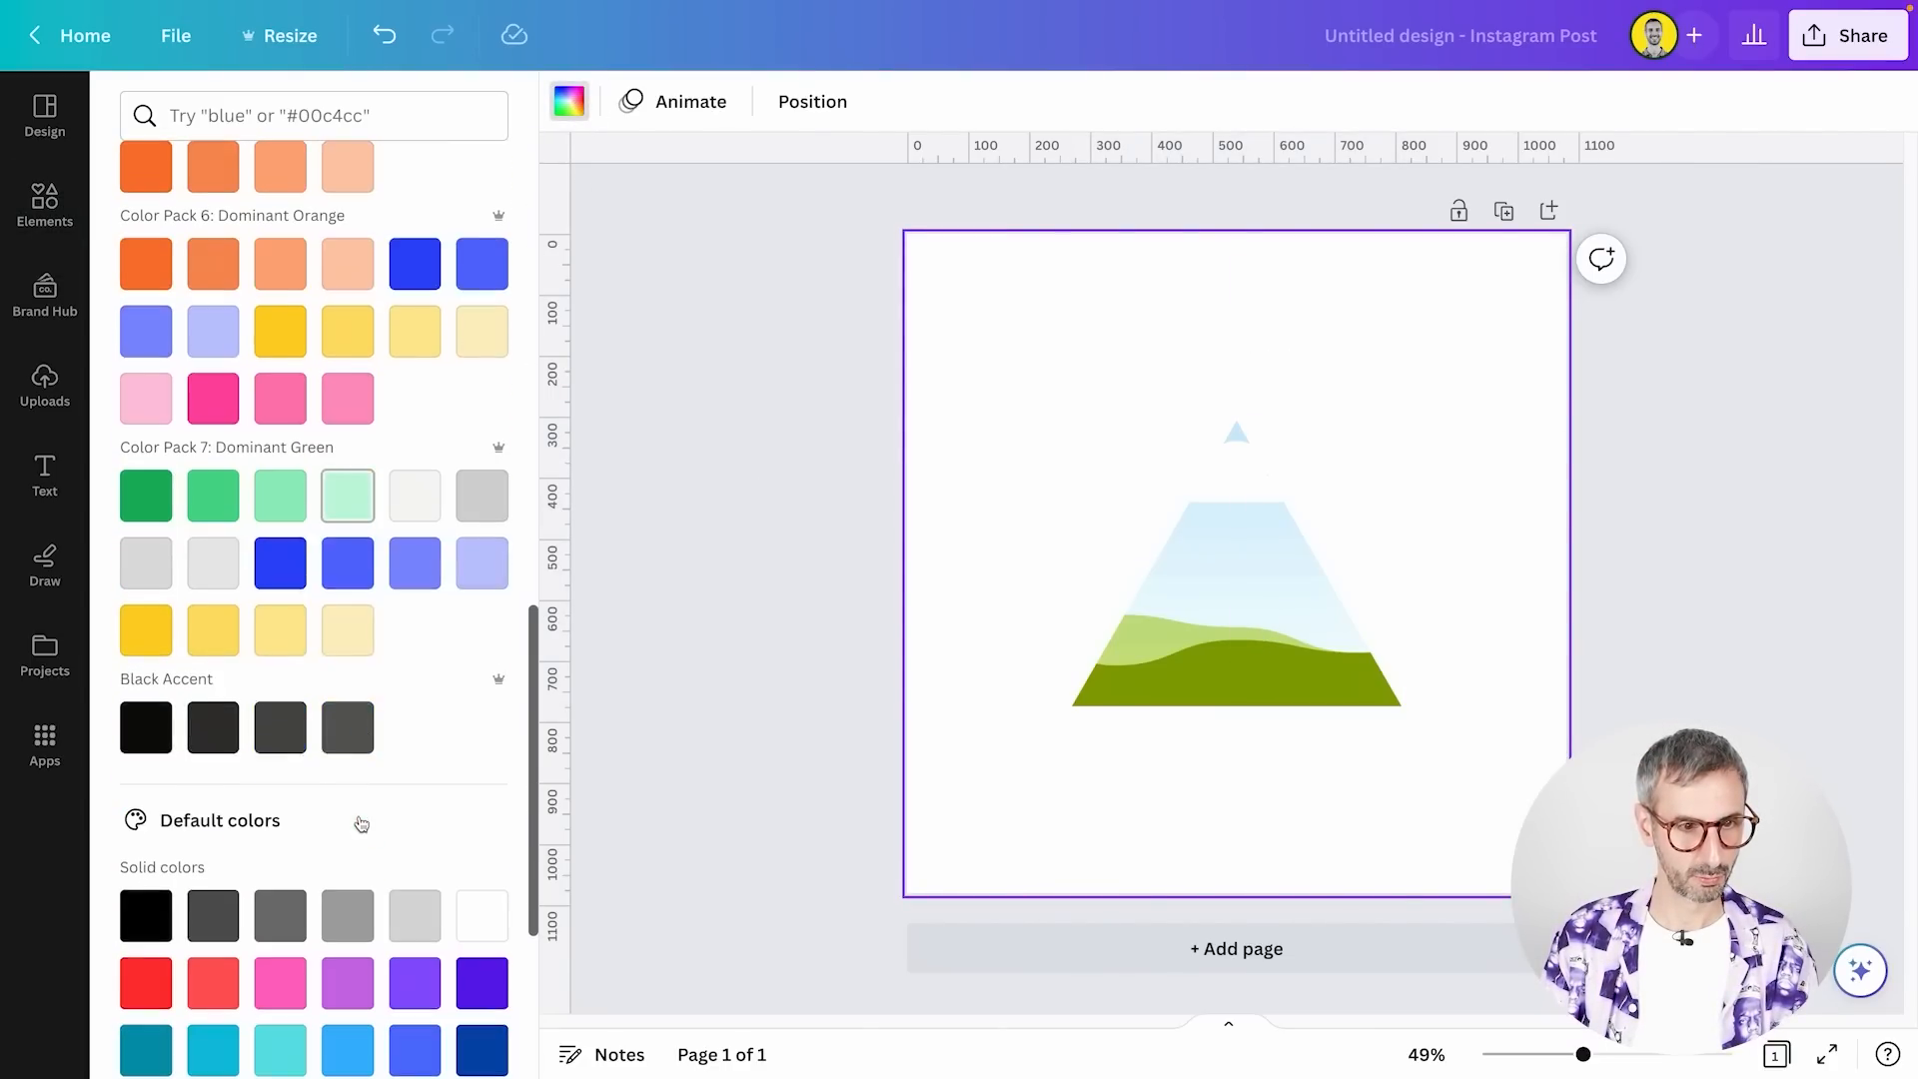
{"action": "left_click", "coordinate": [145, 726]}
{"action": "left_click", "coordinate": [1188, 689]}
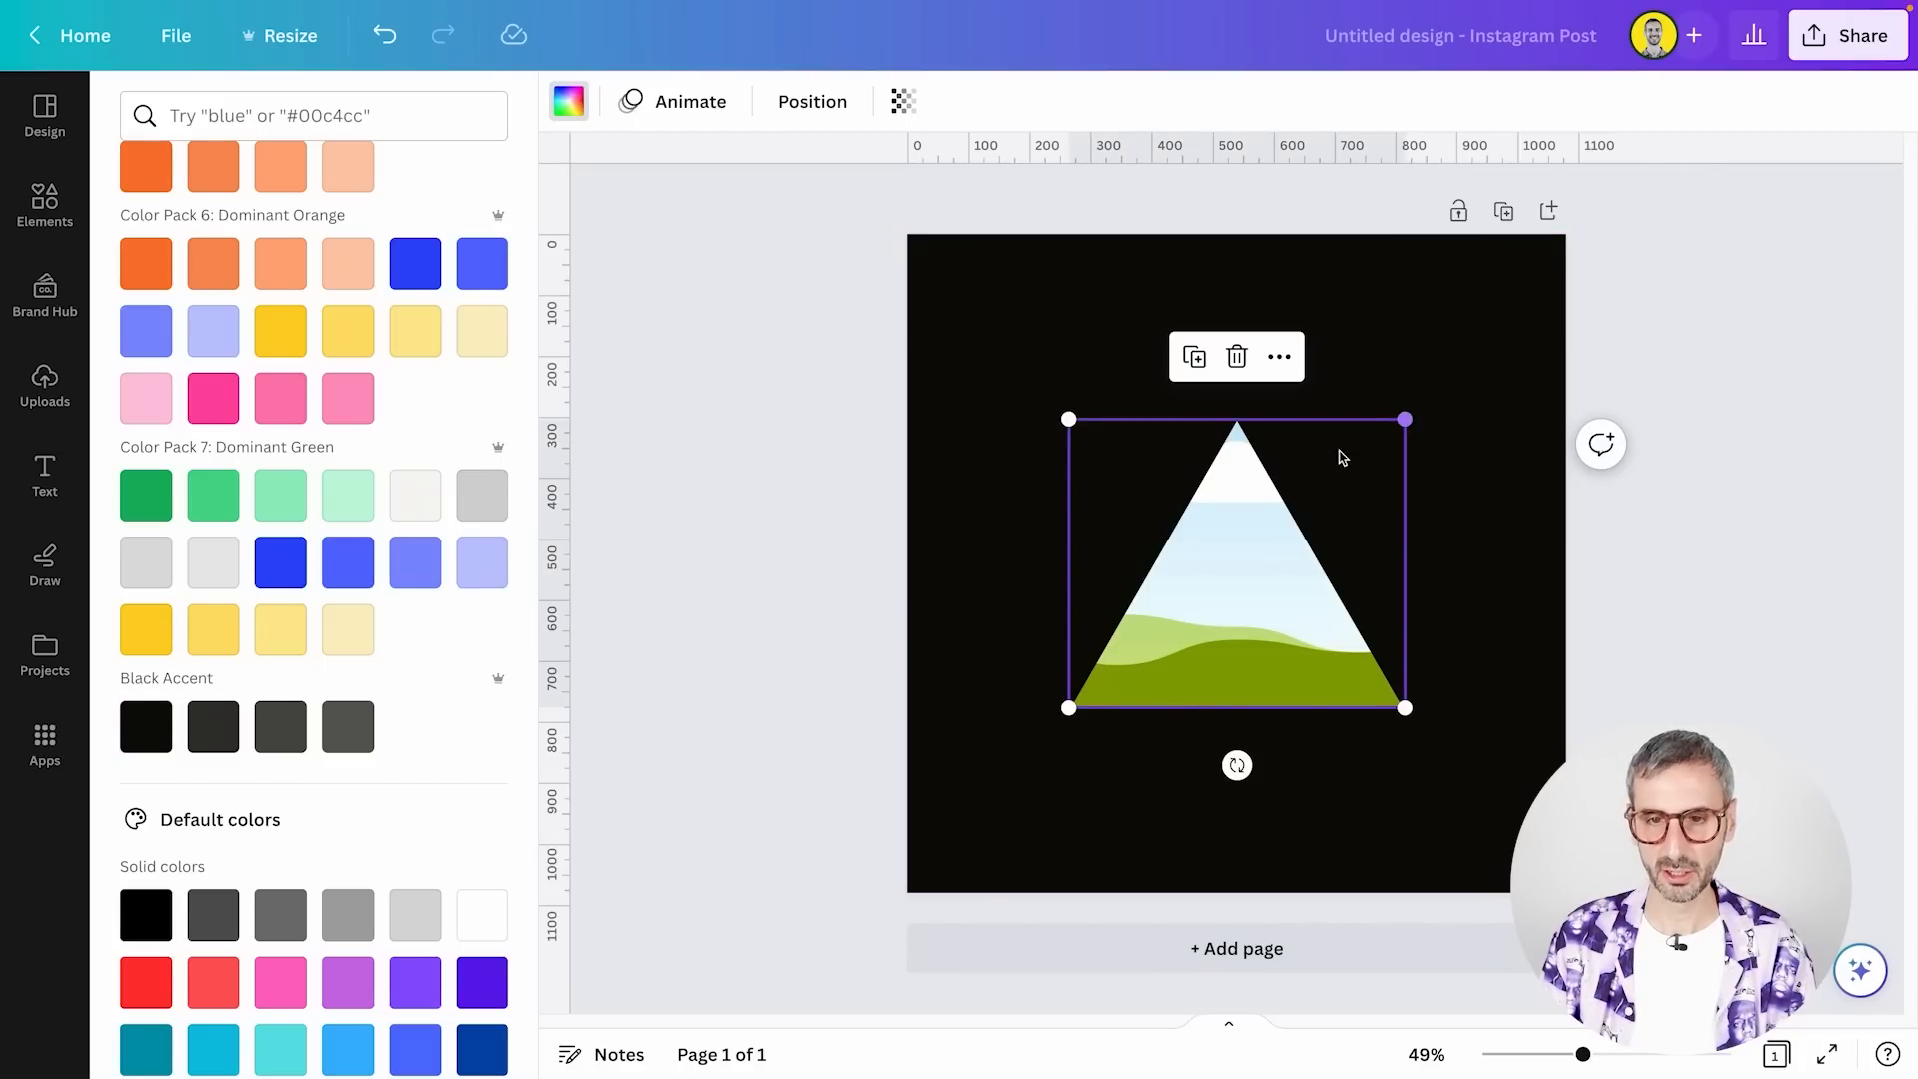
{"action": "left_click", "coordinate": [1437, 320]}
Fill the triangle frame with a new custom gradient and set its first color to bright green
{"action": "left_click", "coordinate": [1175, 596]}
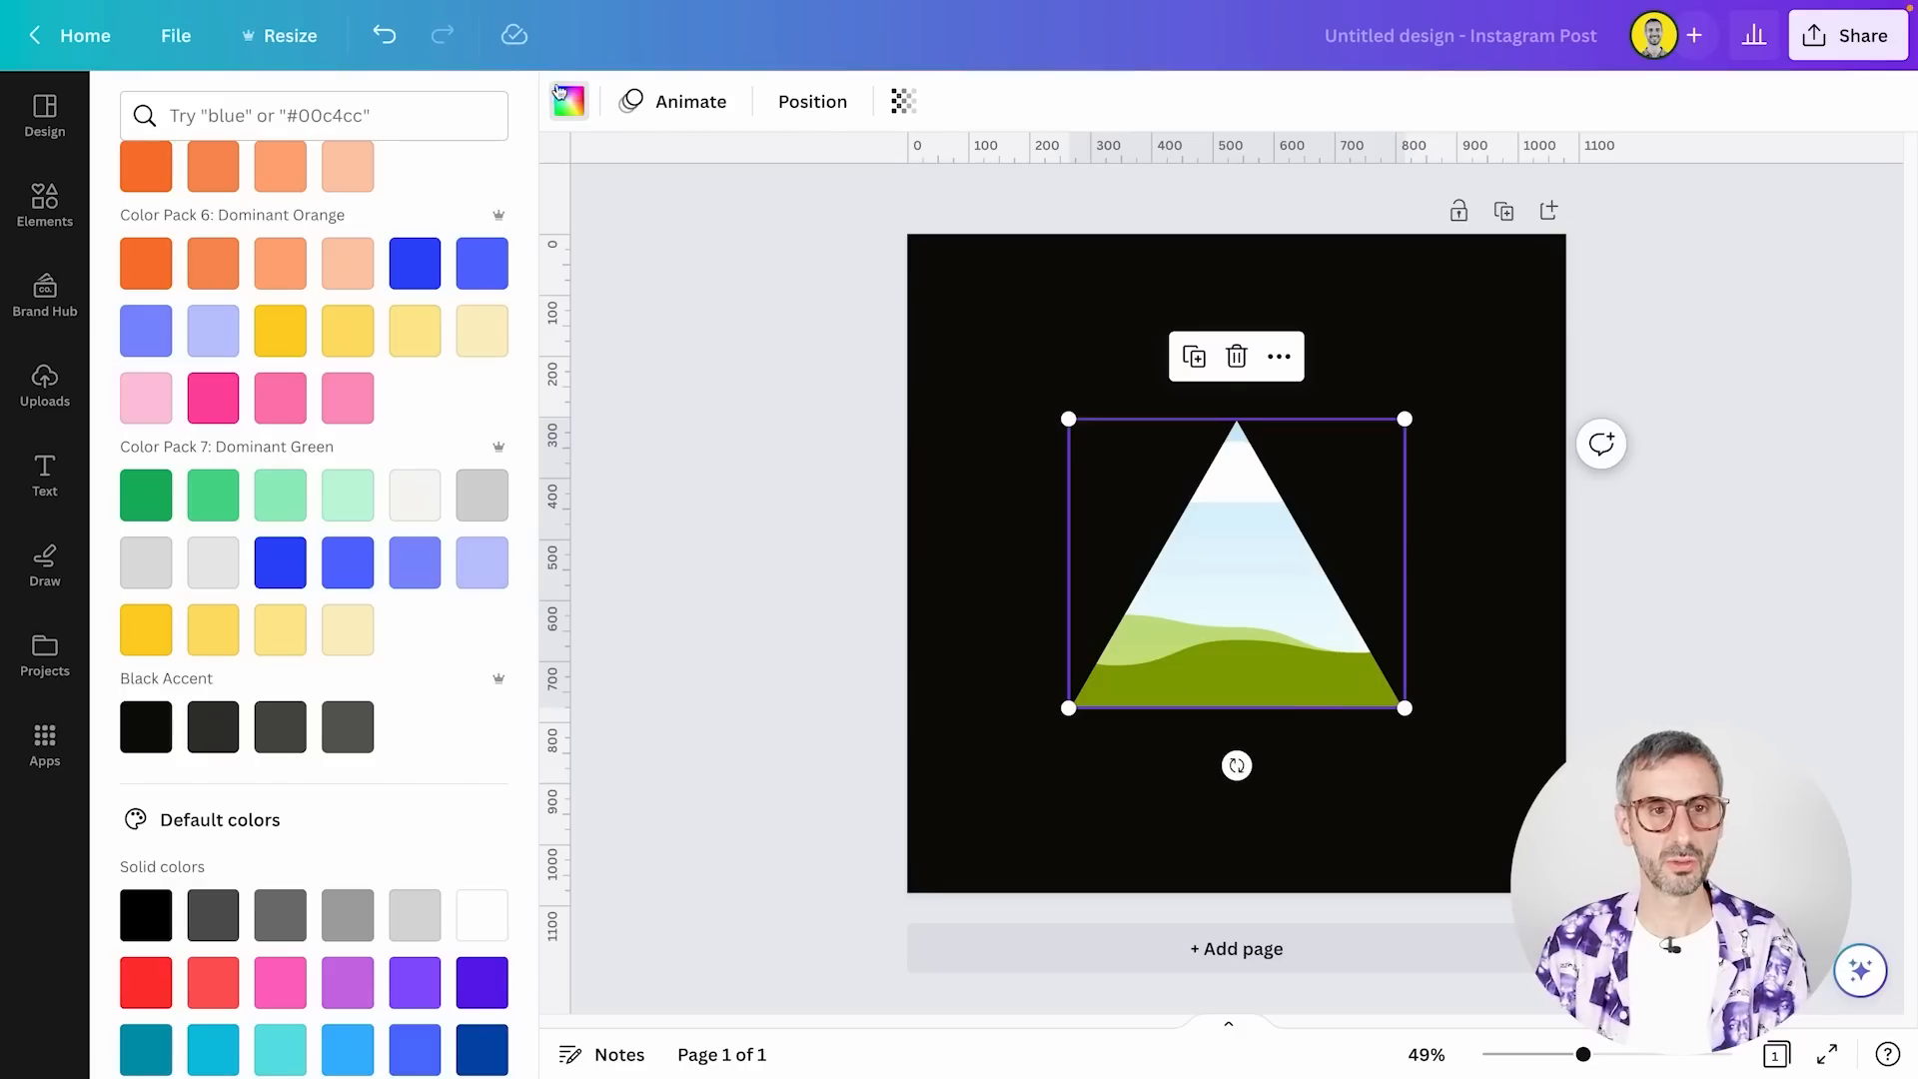
{"action": "scroll", "coordinate": [300, 550], "scroll_direction": "up", "scroll_amount": 10}
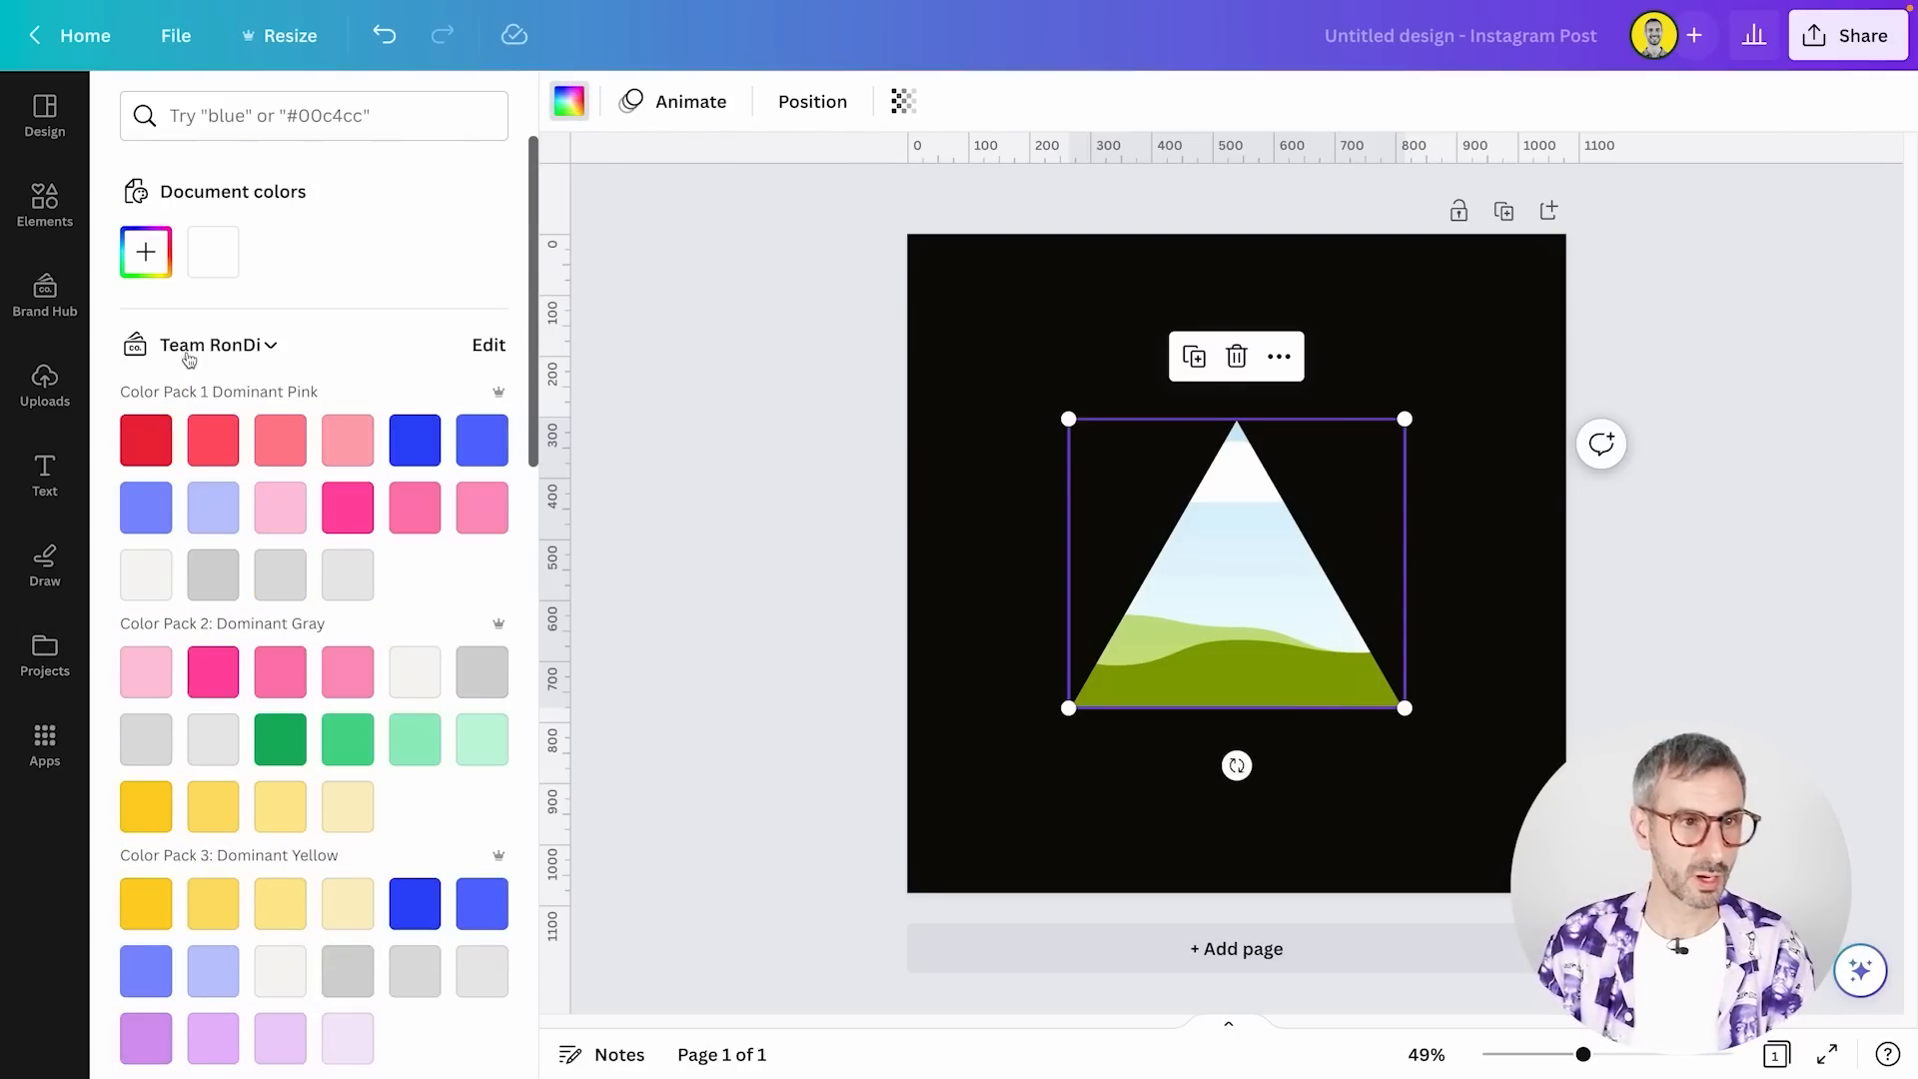
{"action": "left_click", "coordinate": [144, 255]}
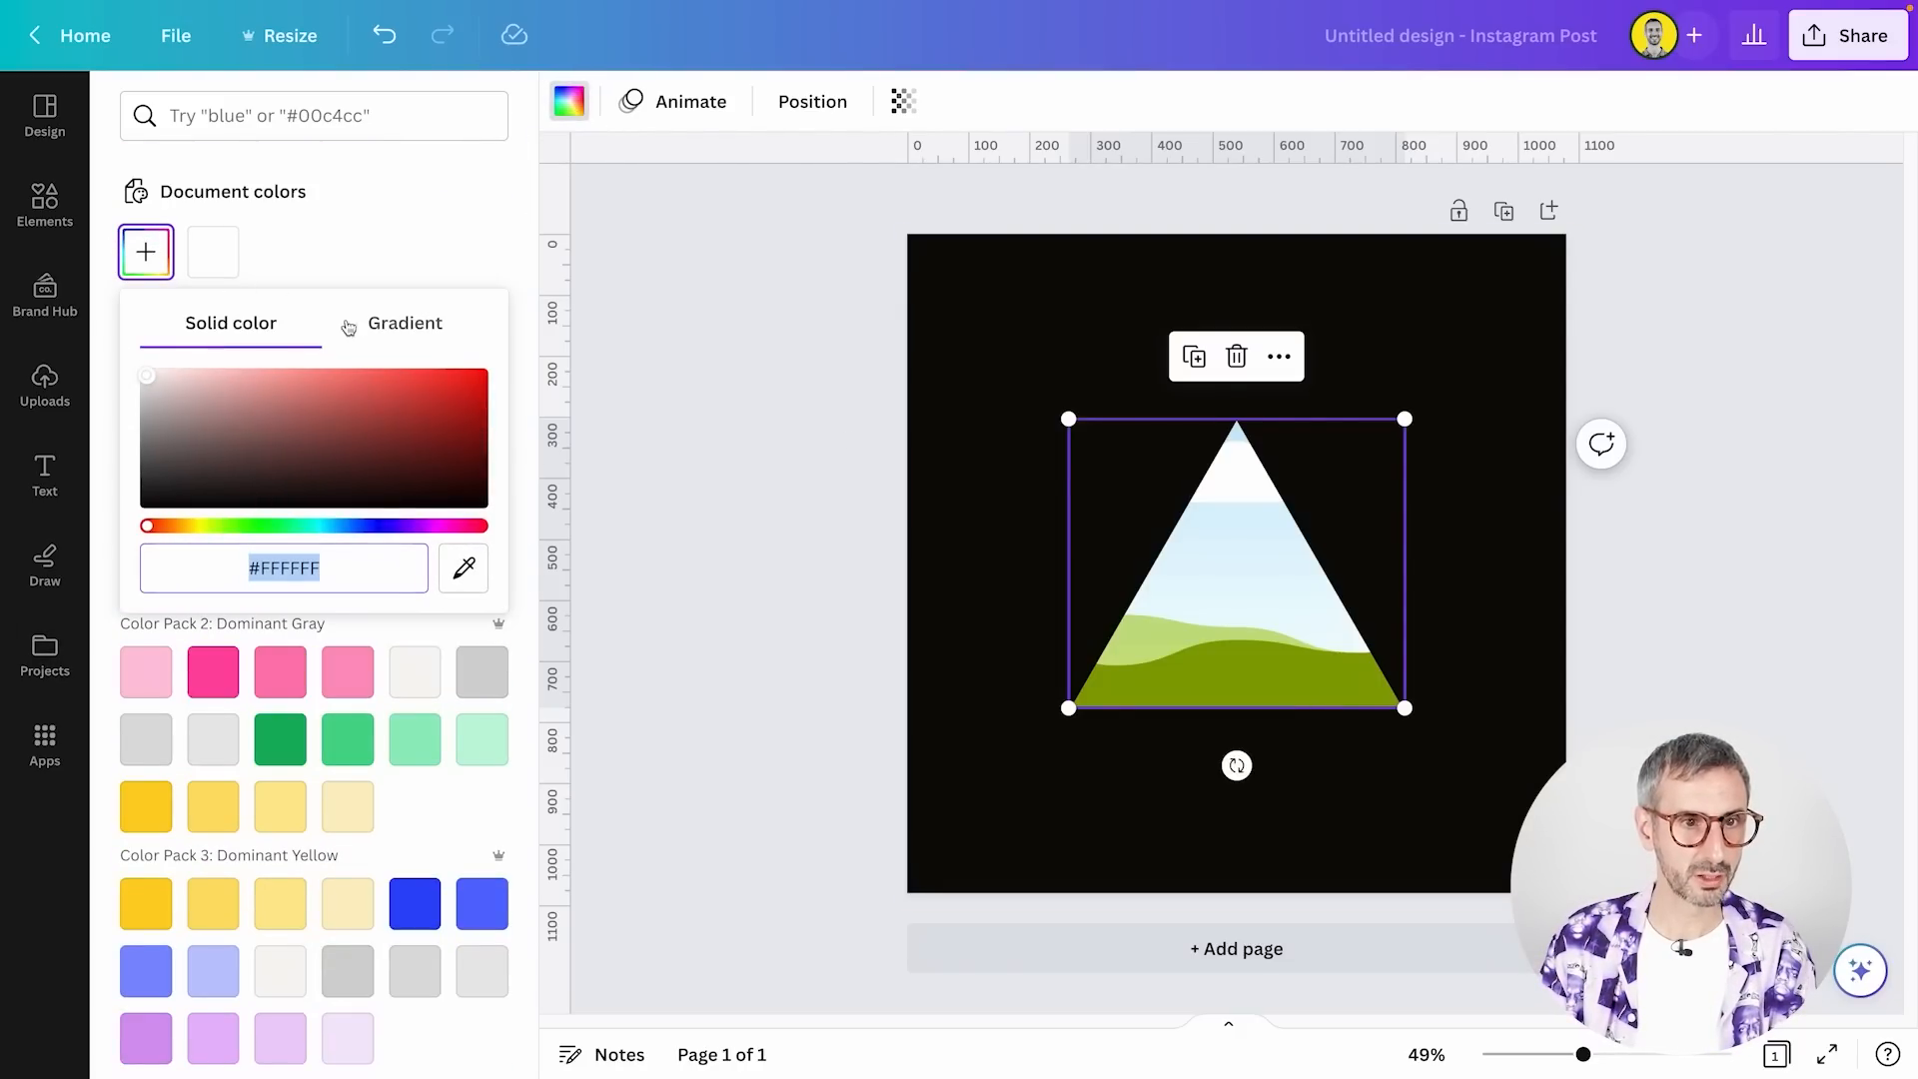
{"action": "left_click", "coordinate": [407, 326]}
{"action": "left_click", "coordinate": [162, 436]}
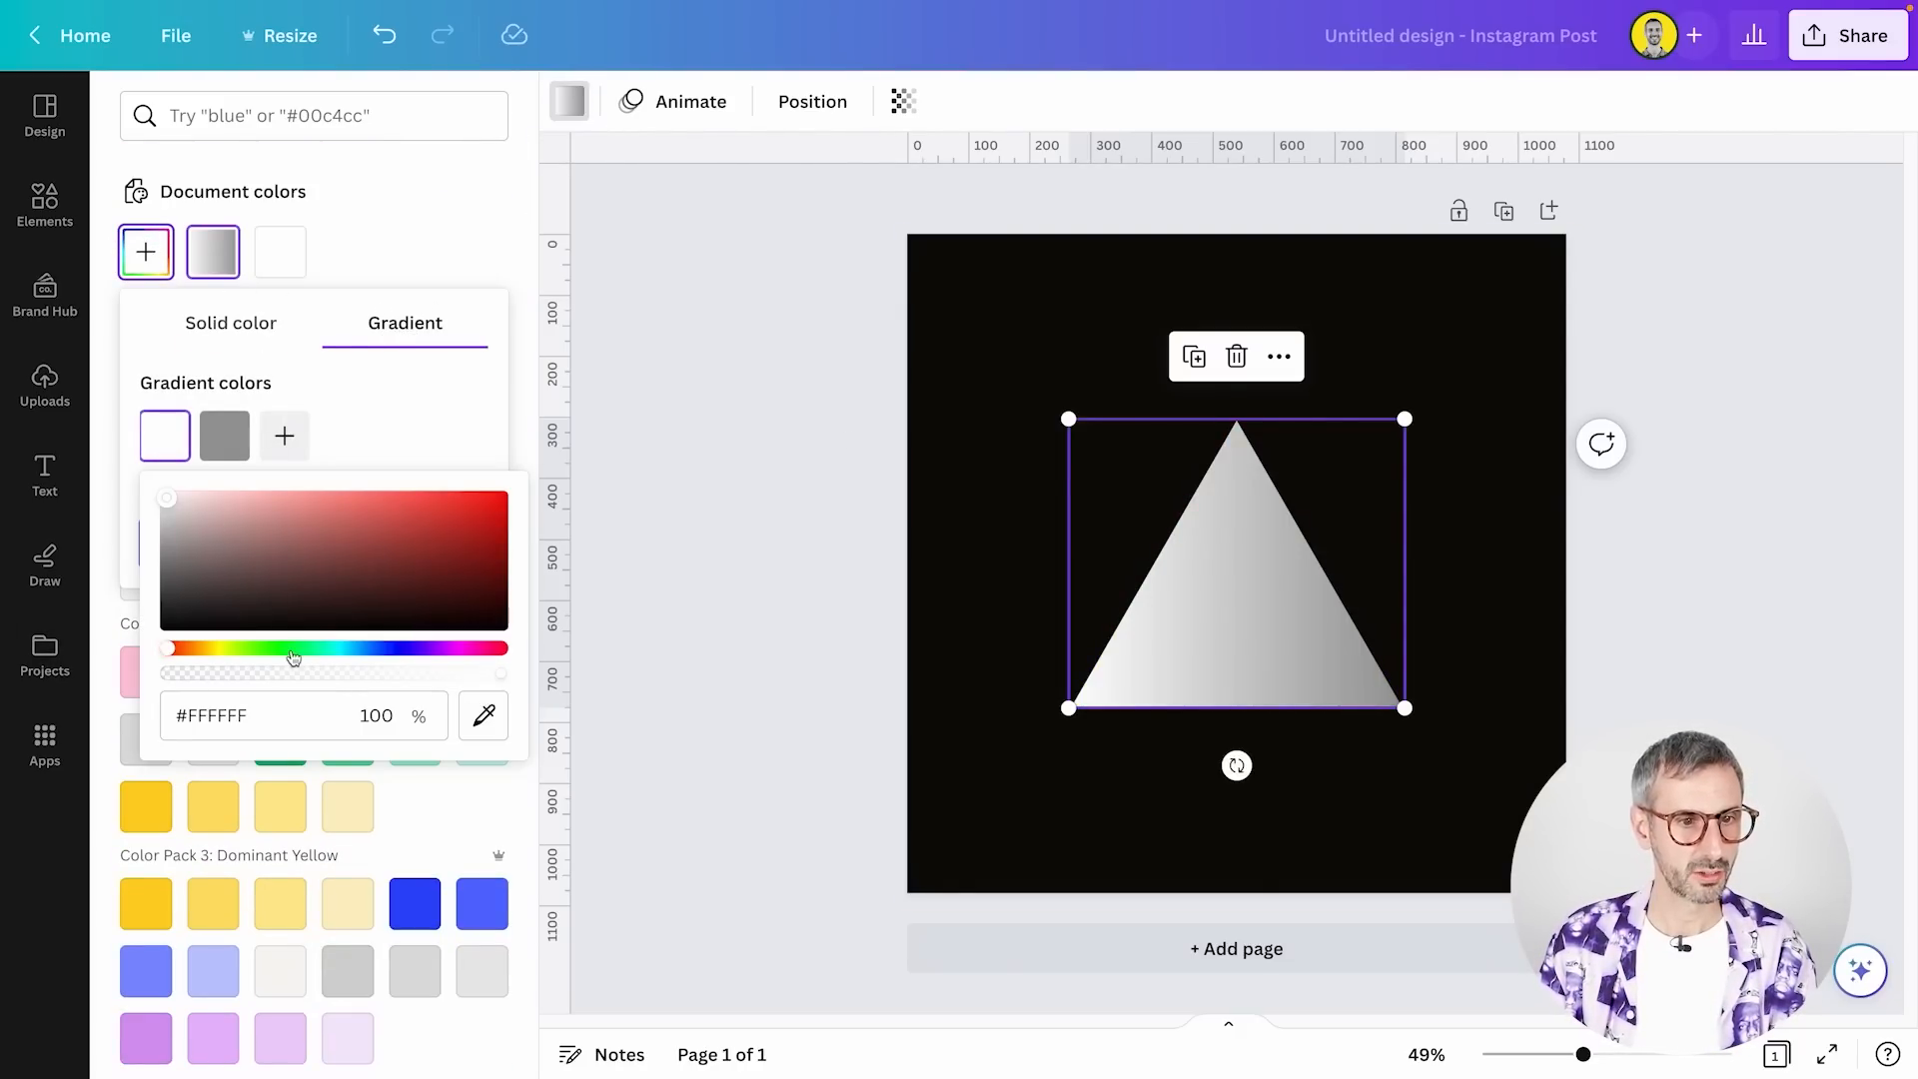
{"action": "left_click", "coordinate": [258, 649]}
{"action": "left_click_drag", "start_coordinate": [320, 497], "coordinate": [519, 507]}
Set the second color of the triangle frame's gradient to dark green #1A2910
{"action": "left_click", "coordinate": [224, 436]}
{"action": "left_click_drag", "start_coordinate": [290, 596], "coordinate": [430, 609]}
{"action": "left_click", "coordinate": [317, 651]}
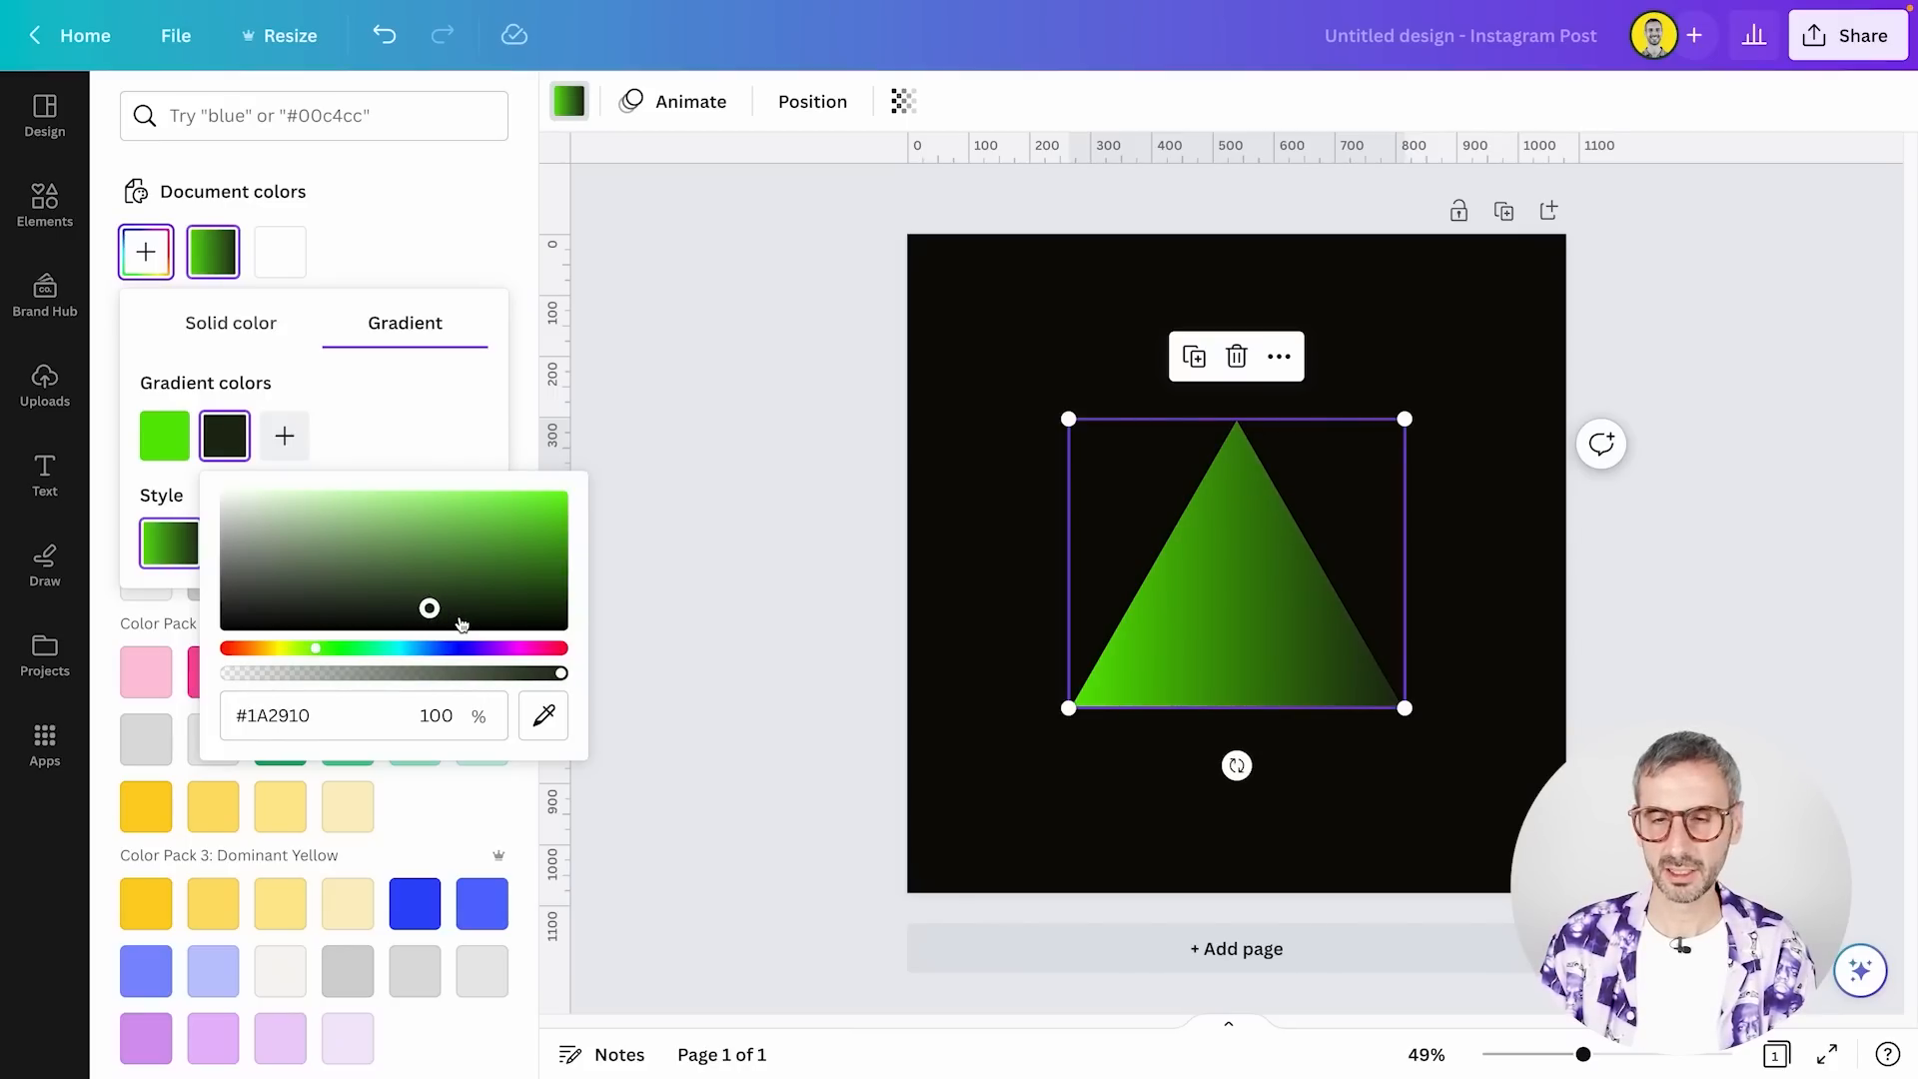
{"action": "left_click", "coordinate": [1221, 574]}
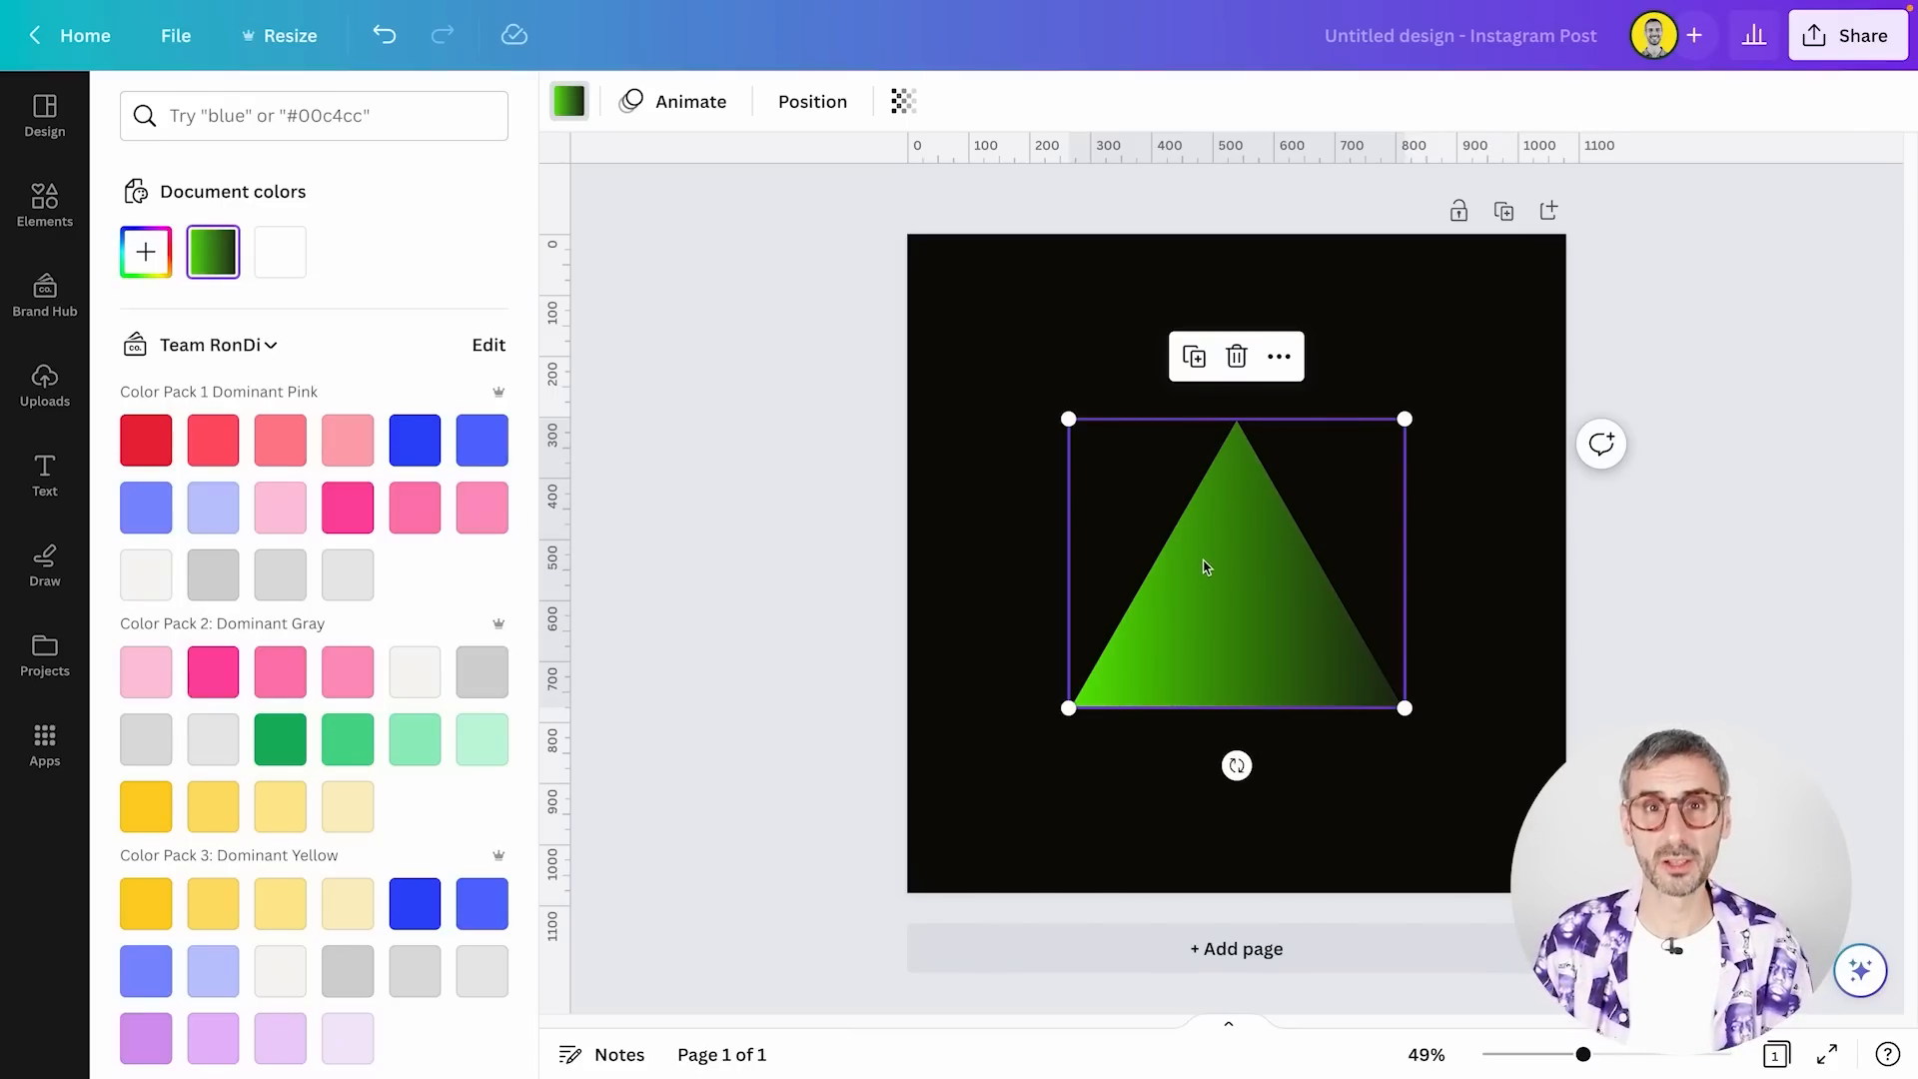
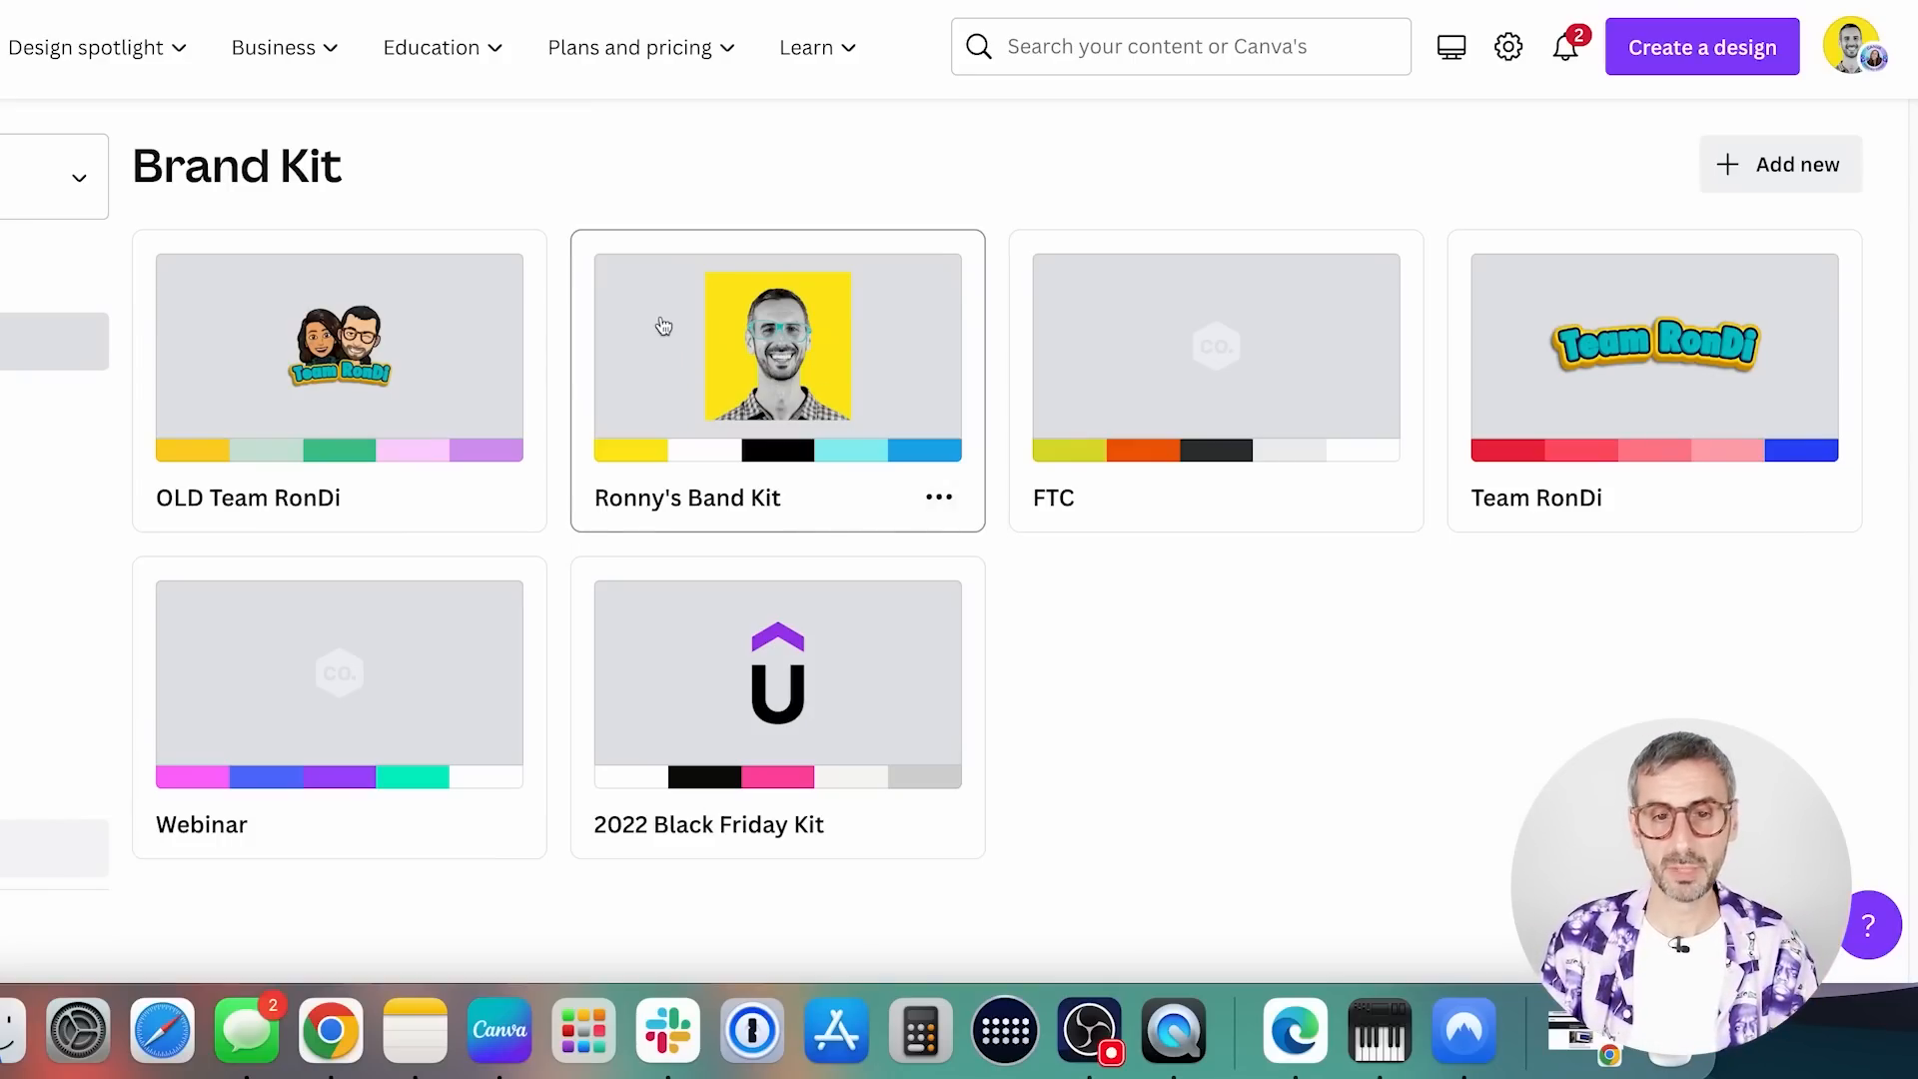
Open the brand kit that shows the yellow portrait logo
{"action": "left_click", "coordinate": [702, 400]}
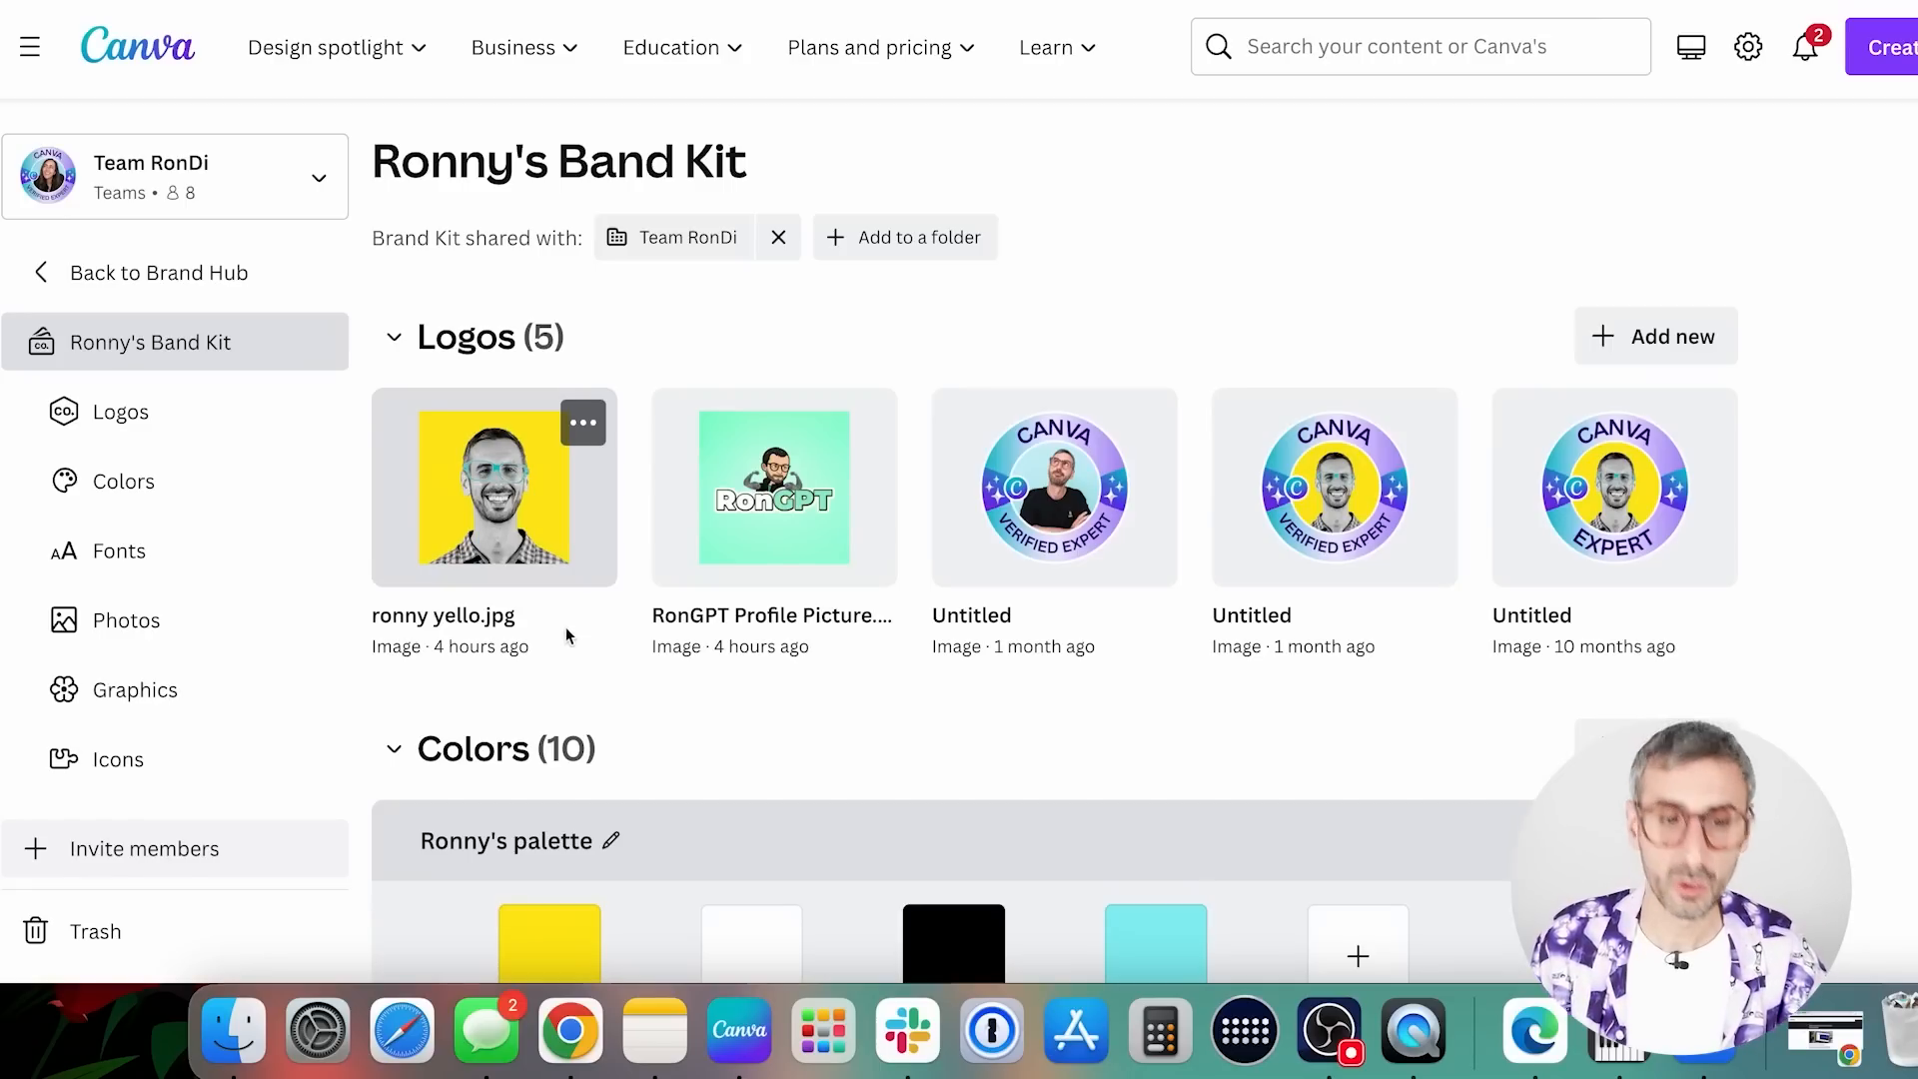
Extract a color palette from the yellow portrait logo and remove that palette from the brand kit
{"action": "left_click", "coordinate": [584, 423]}
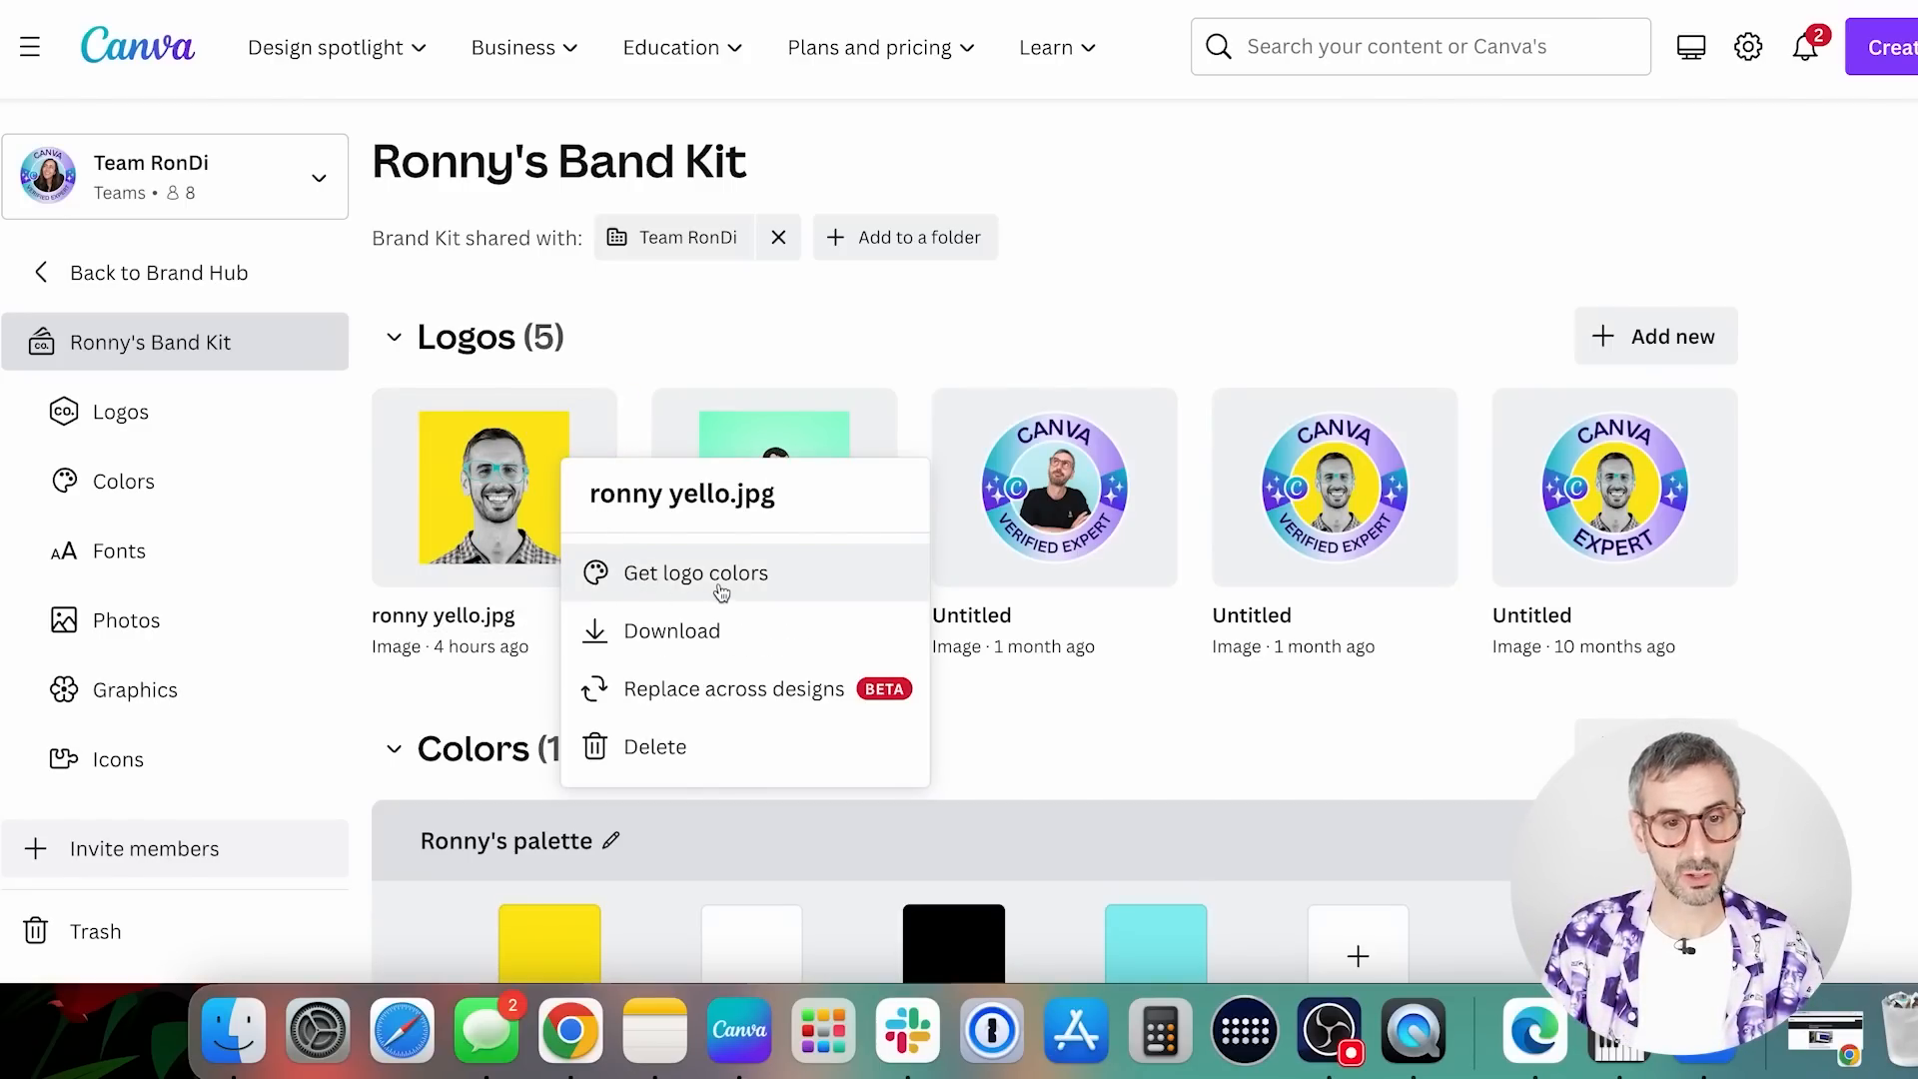
{"action": "left_click", "coordinate": [805, 590]}
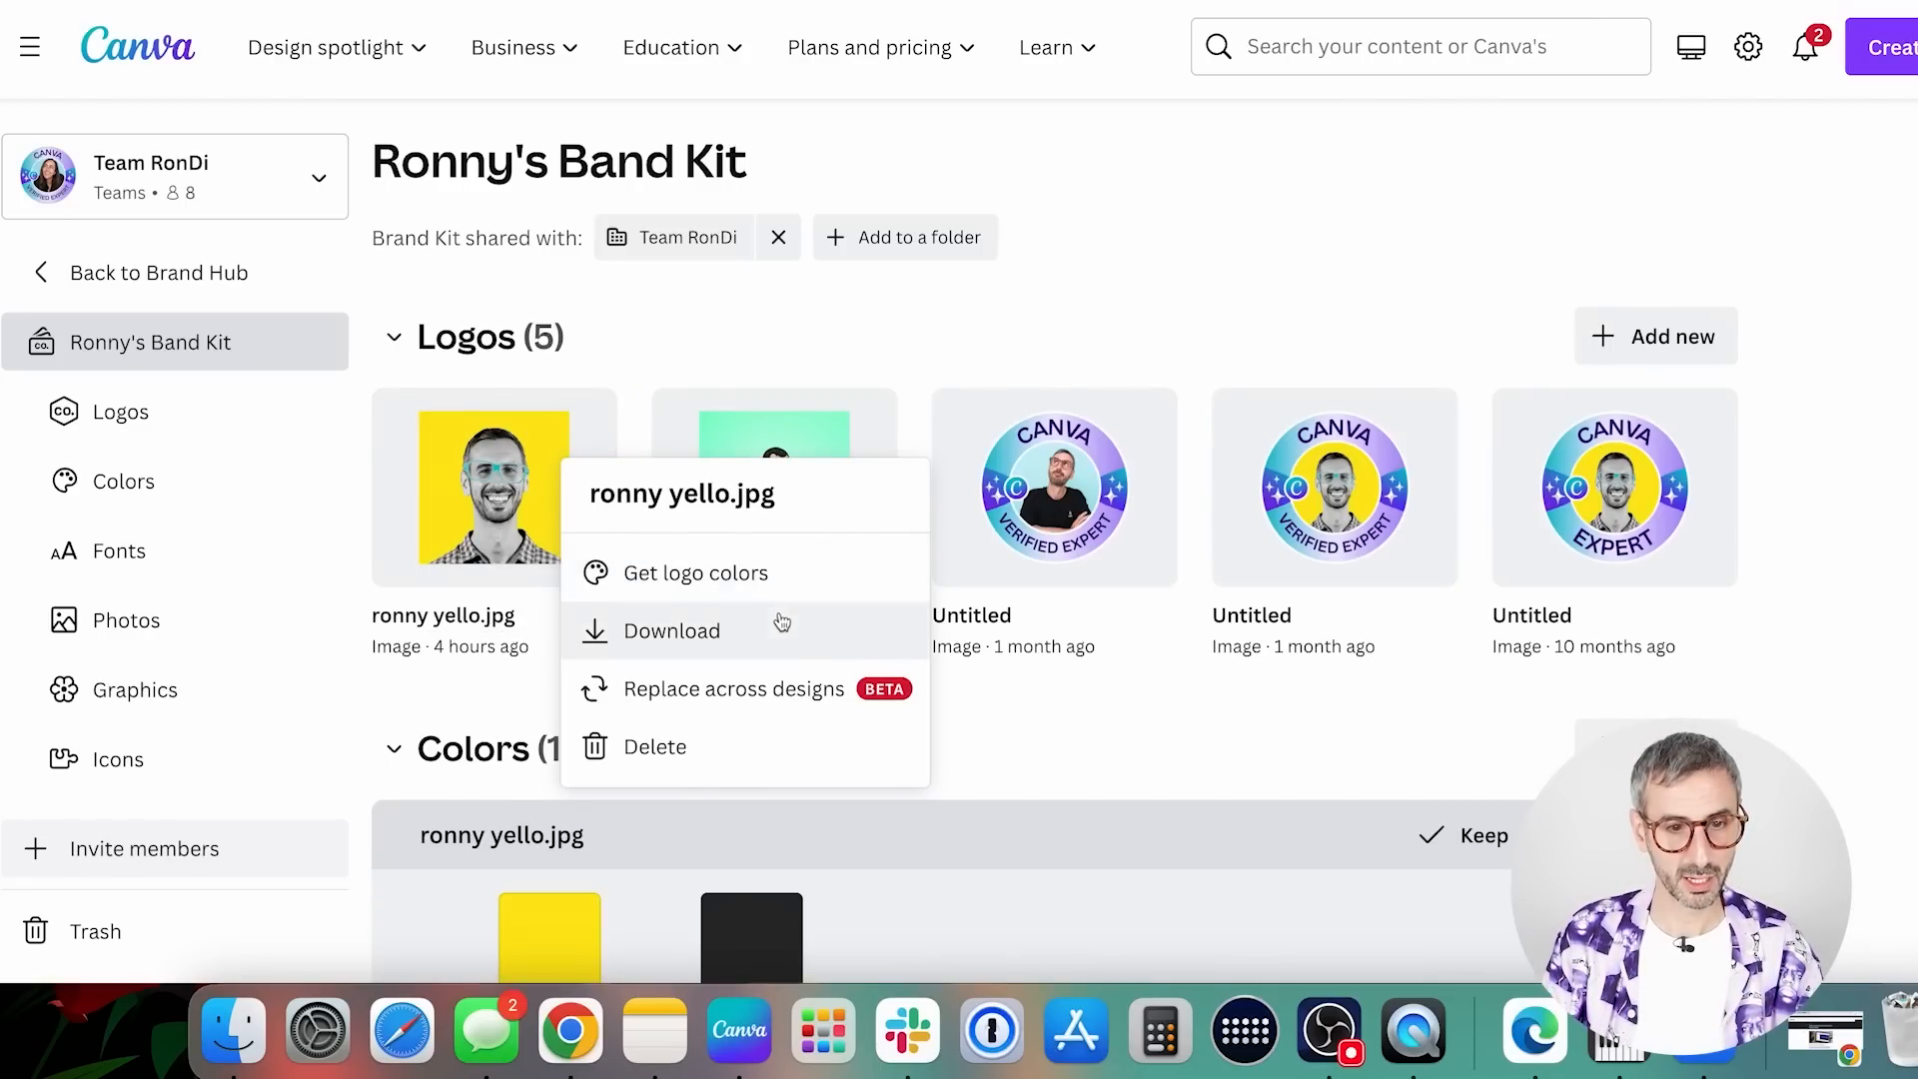
{"action": "scroll", "coordinate": [785, 831], "scroll_direction": "down", "scroll_amount": 3}
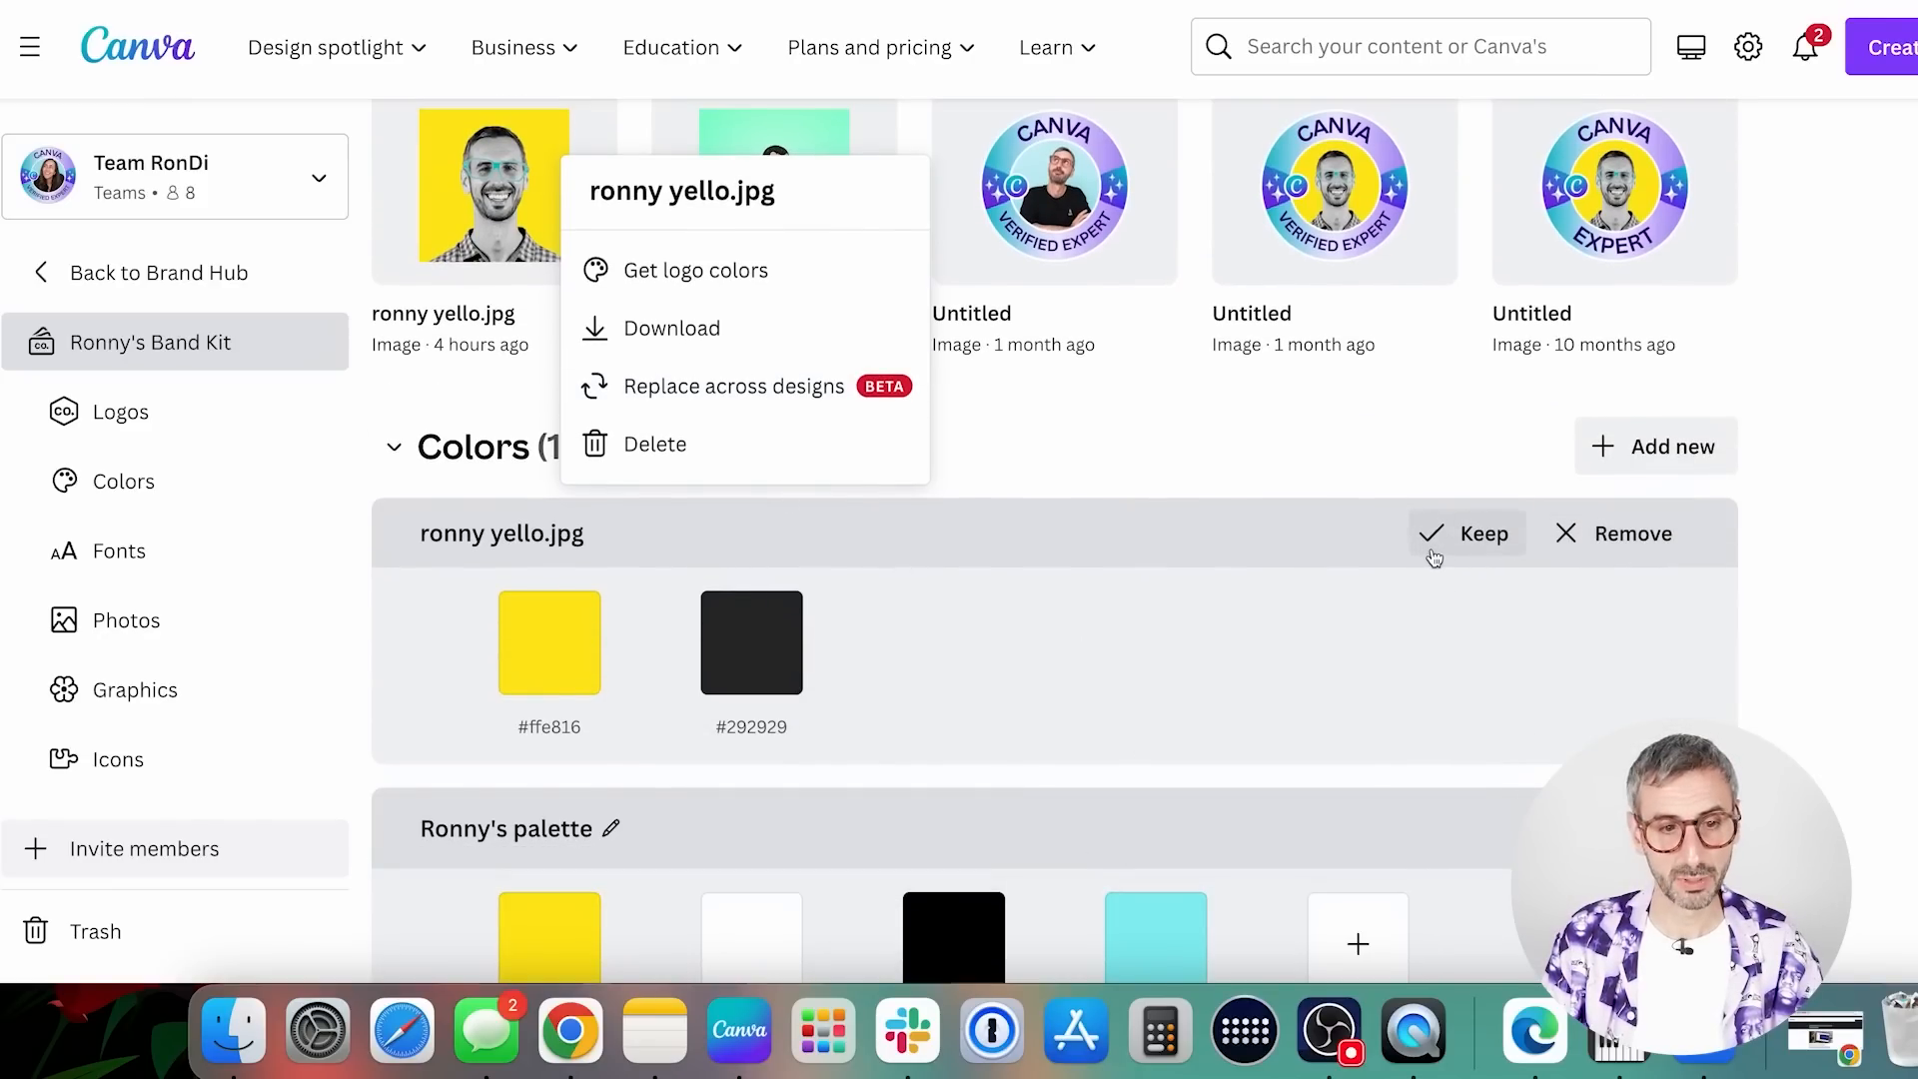
{"action": "left_click", "coordinate": [1626, 535]}
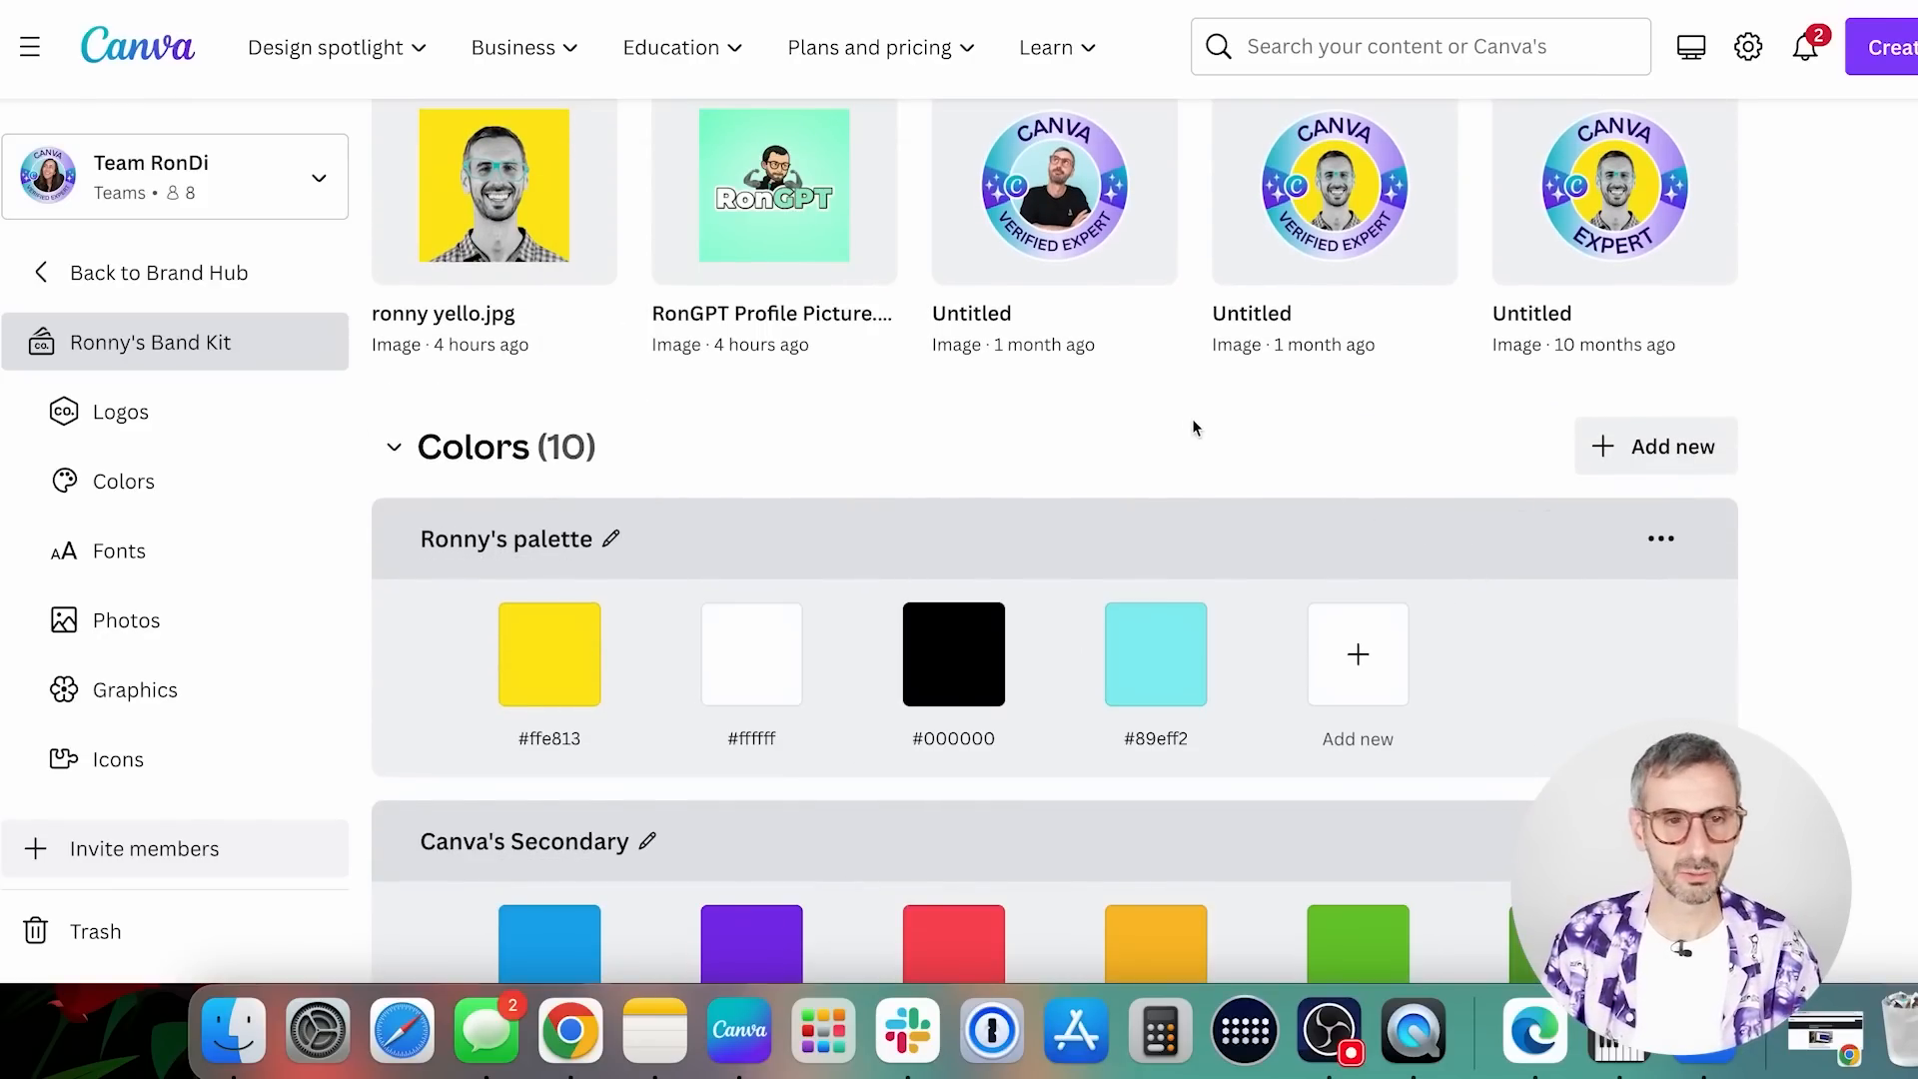
Examine the options for the yellow portrait logo, the two color palettes and the first palette's management options
{"action": "scroll", "coordinate": [1195, 428], "scroll_direction": "up", "scroll_amount": 1}
{"action": "left_click", "coordinate": [579, 184]}
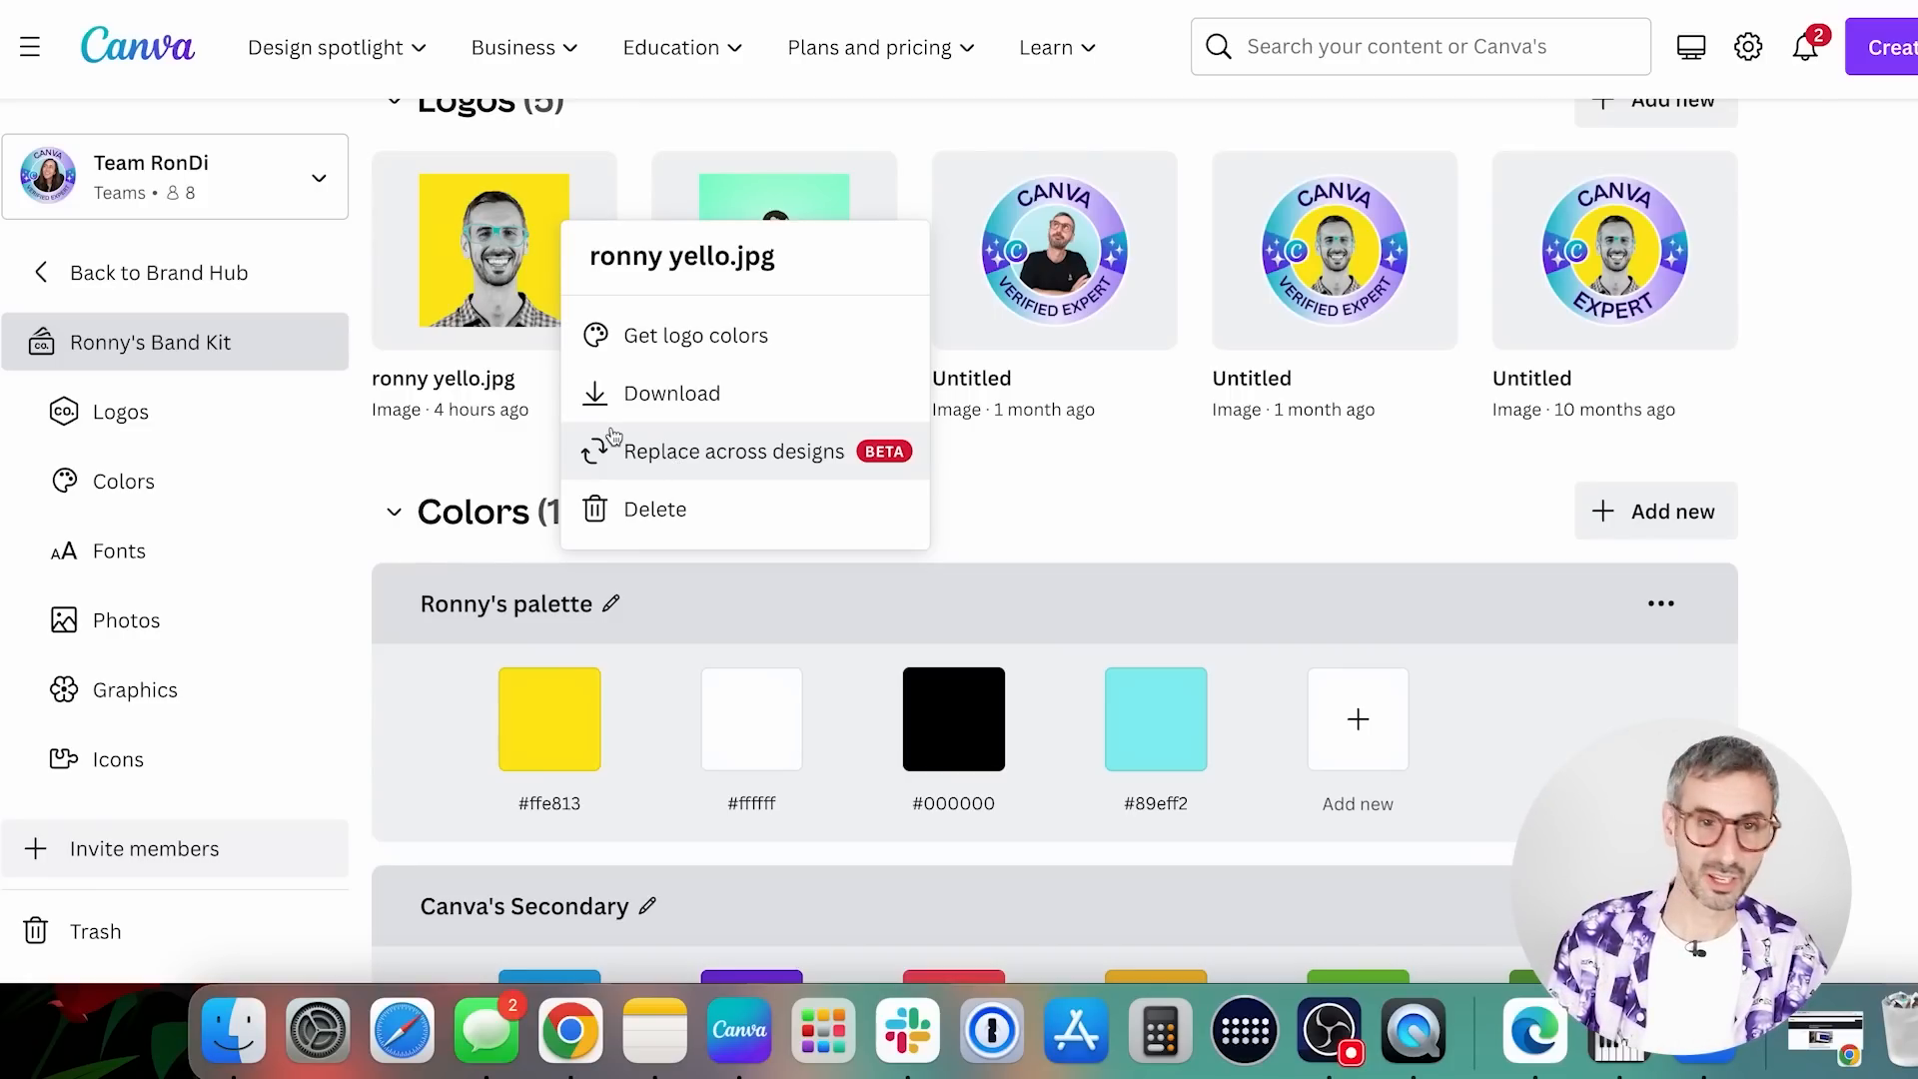
{"action": "left_click", "coordinate": [1094, 497]}
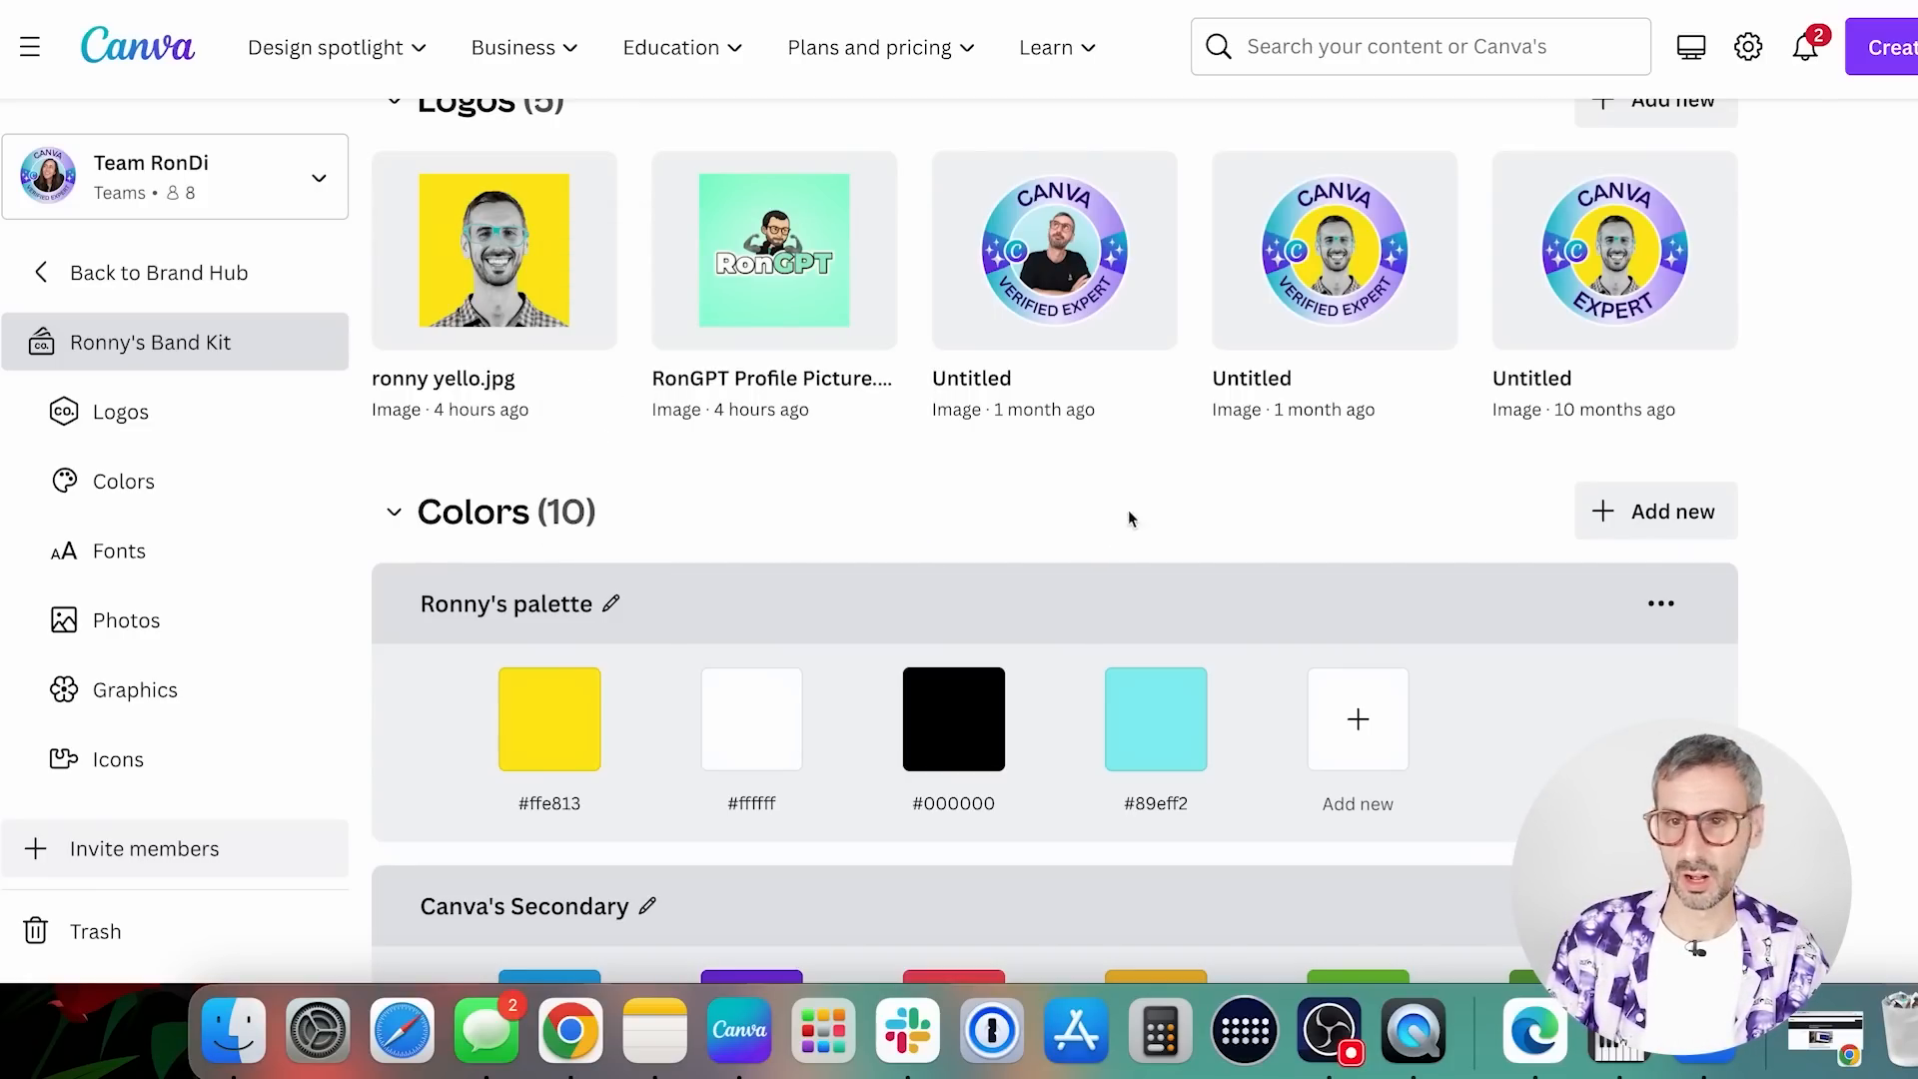
{"action": "scroll", "coordinate": [1128, 510], "scroll_direction": "up", "scroll_amount": 2}
{"action": "scroll", "coordinate": [1149, 509], "scroll_direction": "down", "scroll_amount": 5}
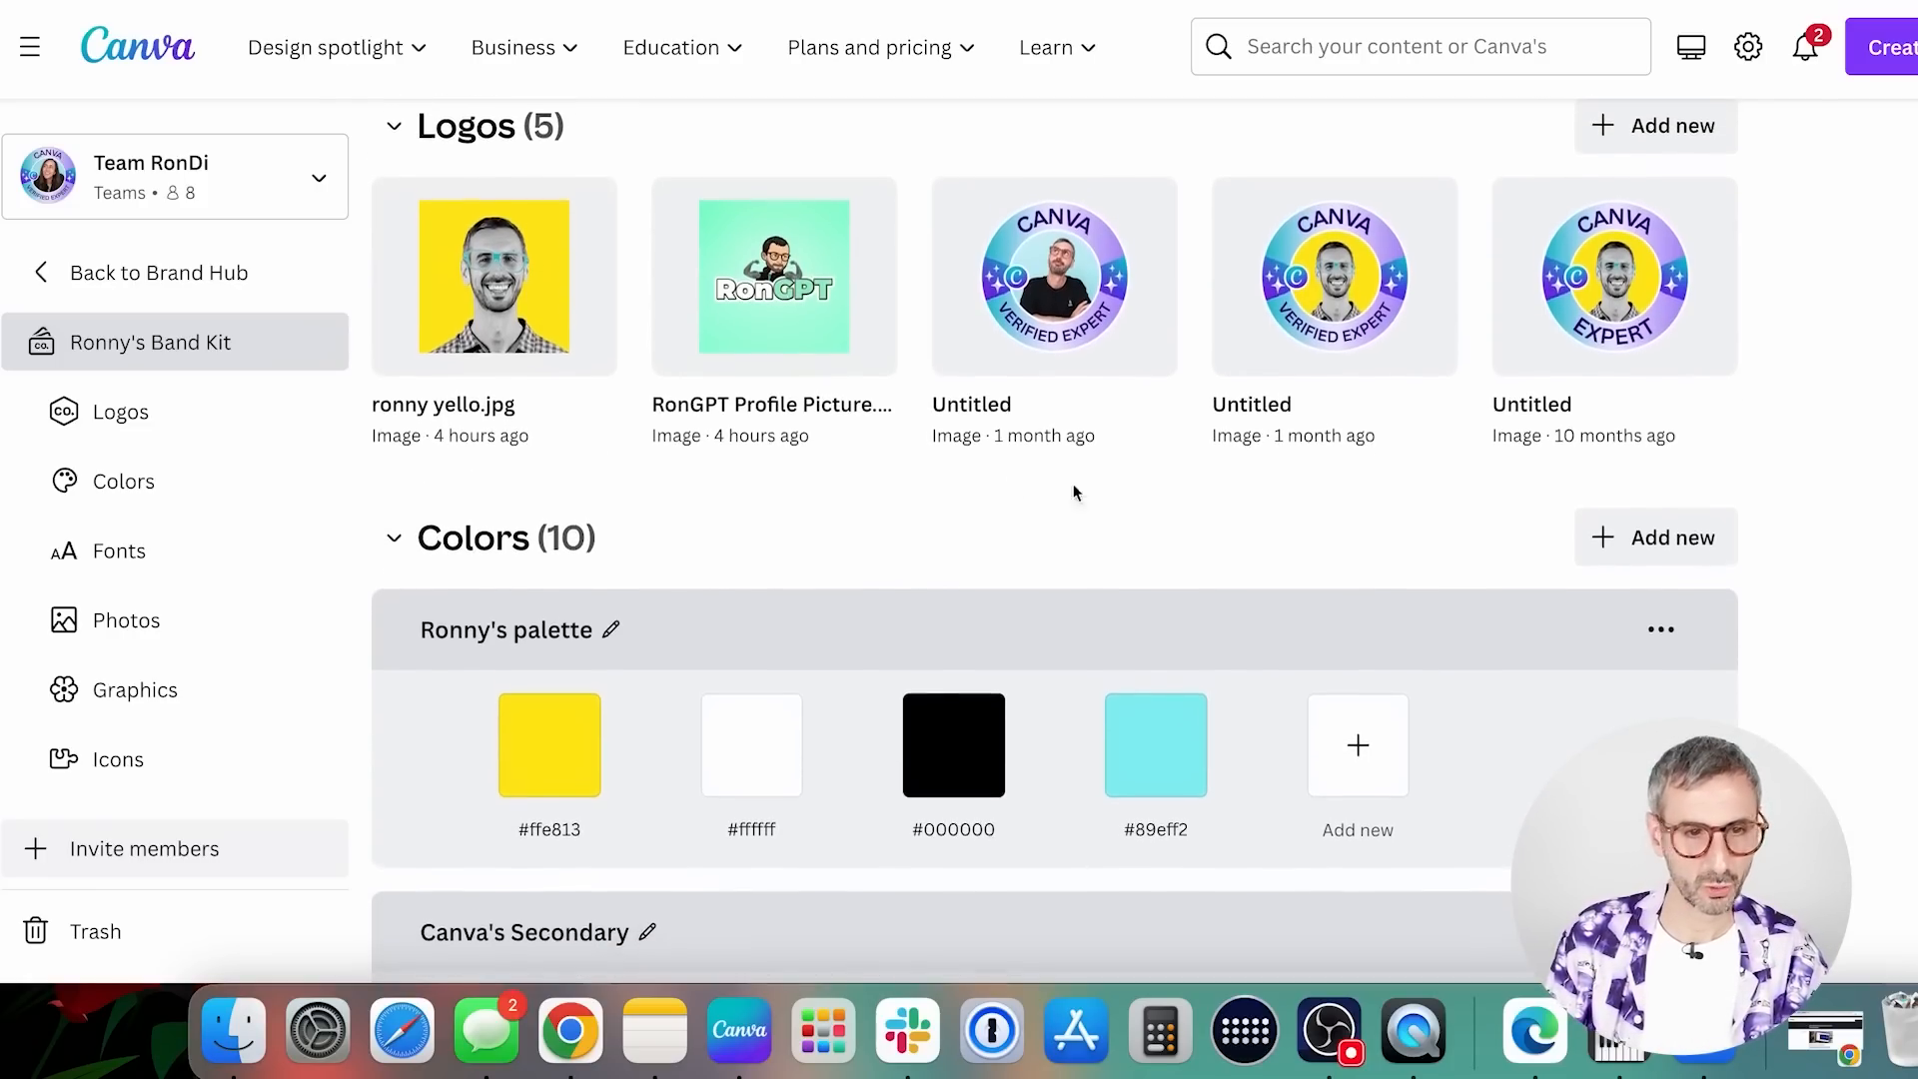
{"action": "scroll", "coordinate": [642, 630], "scroll_direction": "down", "scroll_amount": 3}
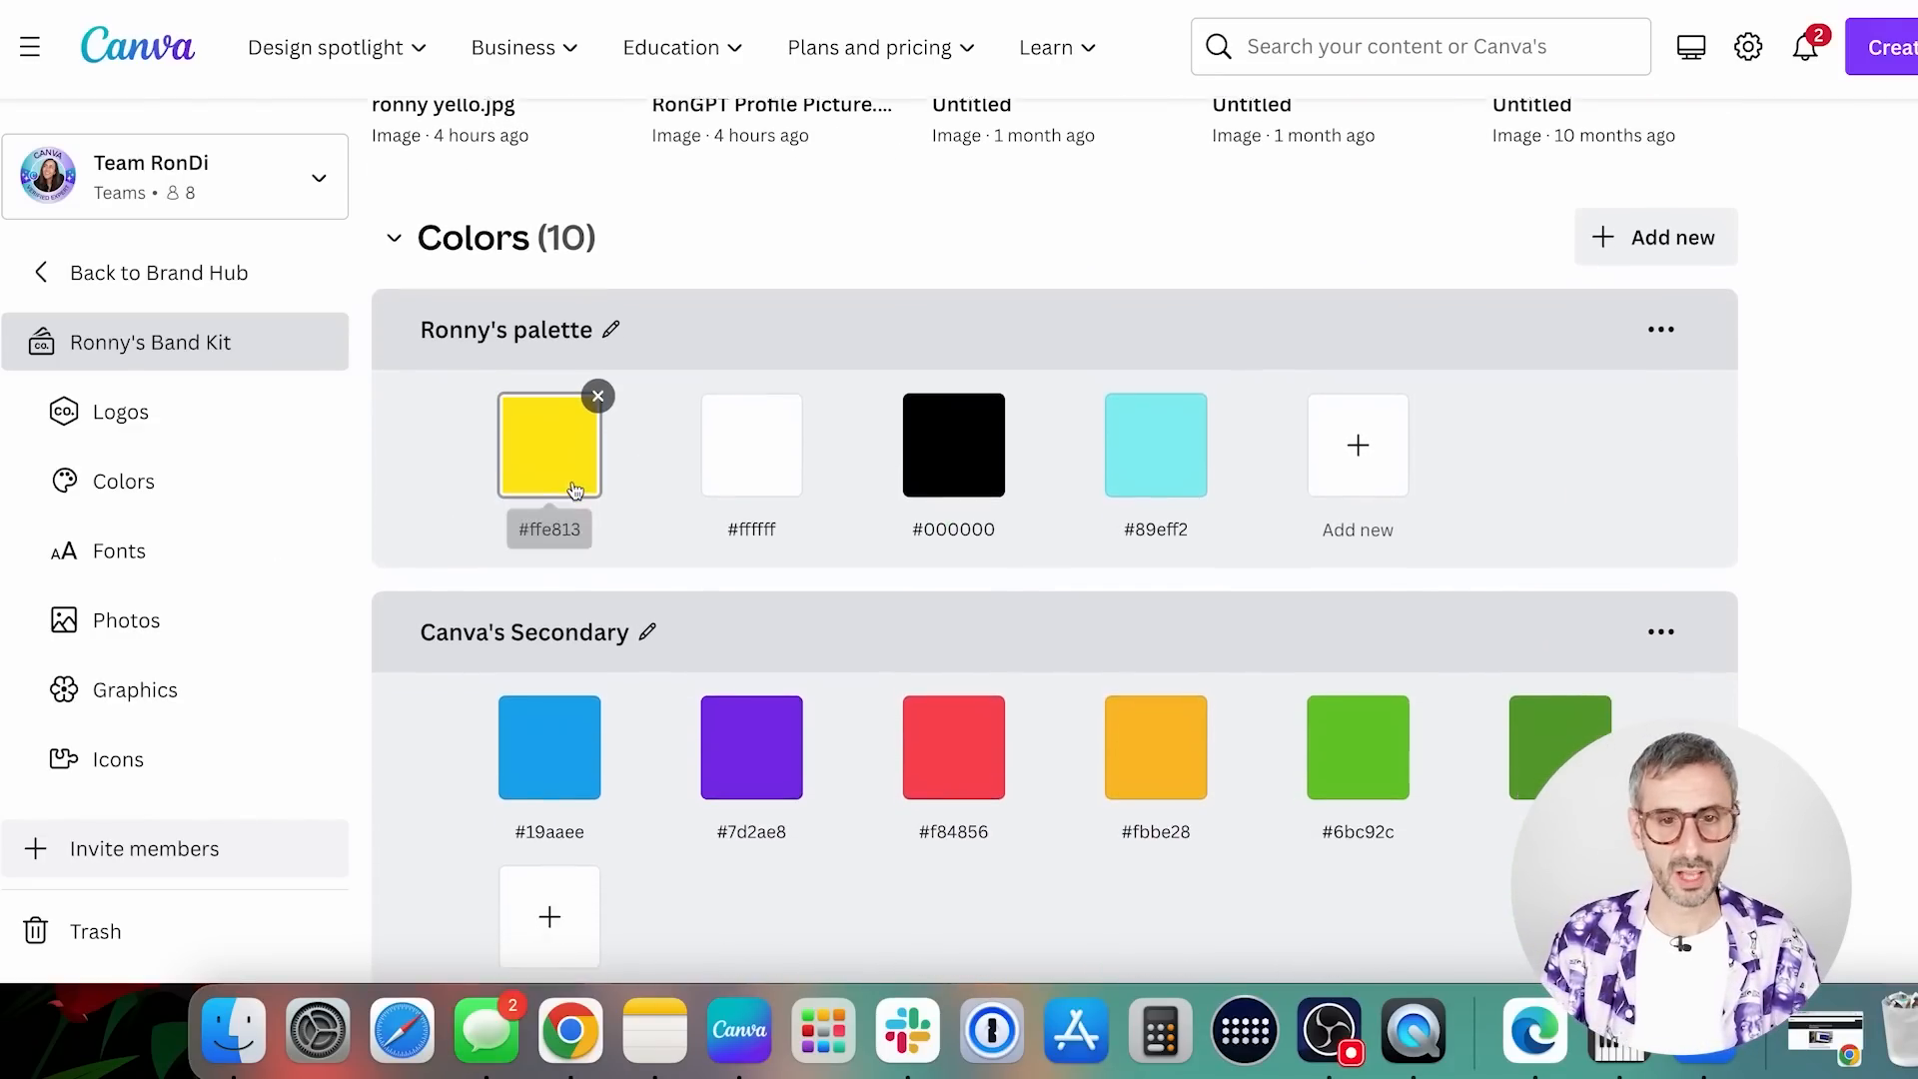
{"action": "scroll", "coordinate": [577, 525], "scroll_direction": "down", "scroll_amount": 10}
{"action": "scroll", "coordinate": [999, 479], "scroll_direction": "up", "scroll_amount": 8}
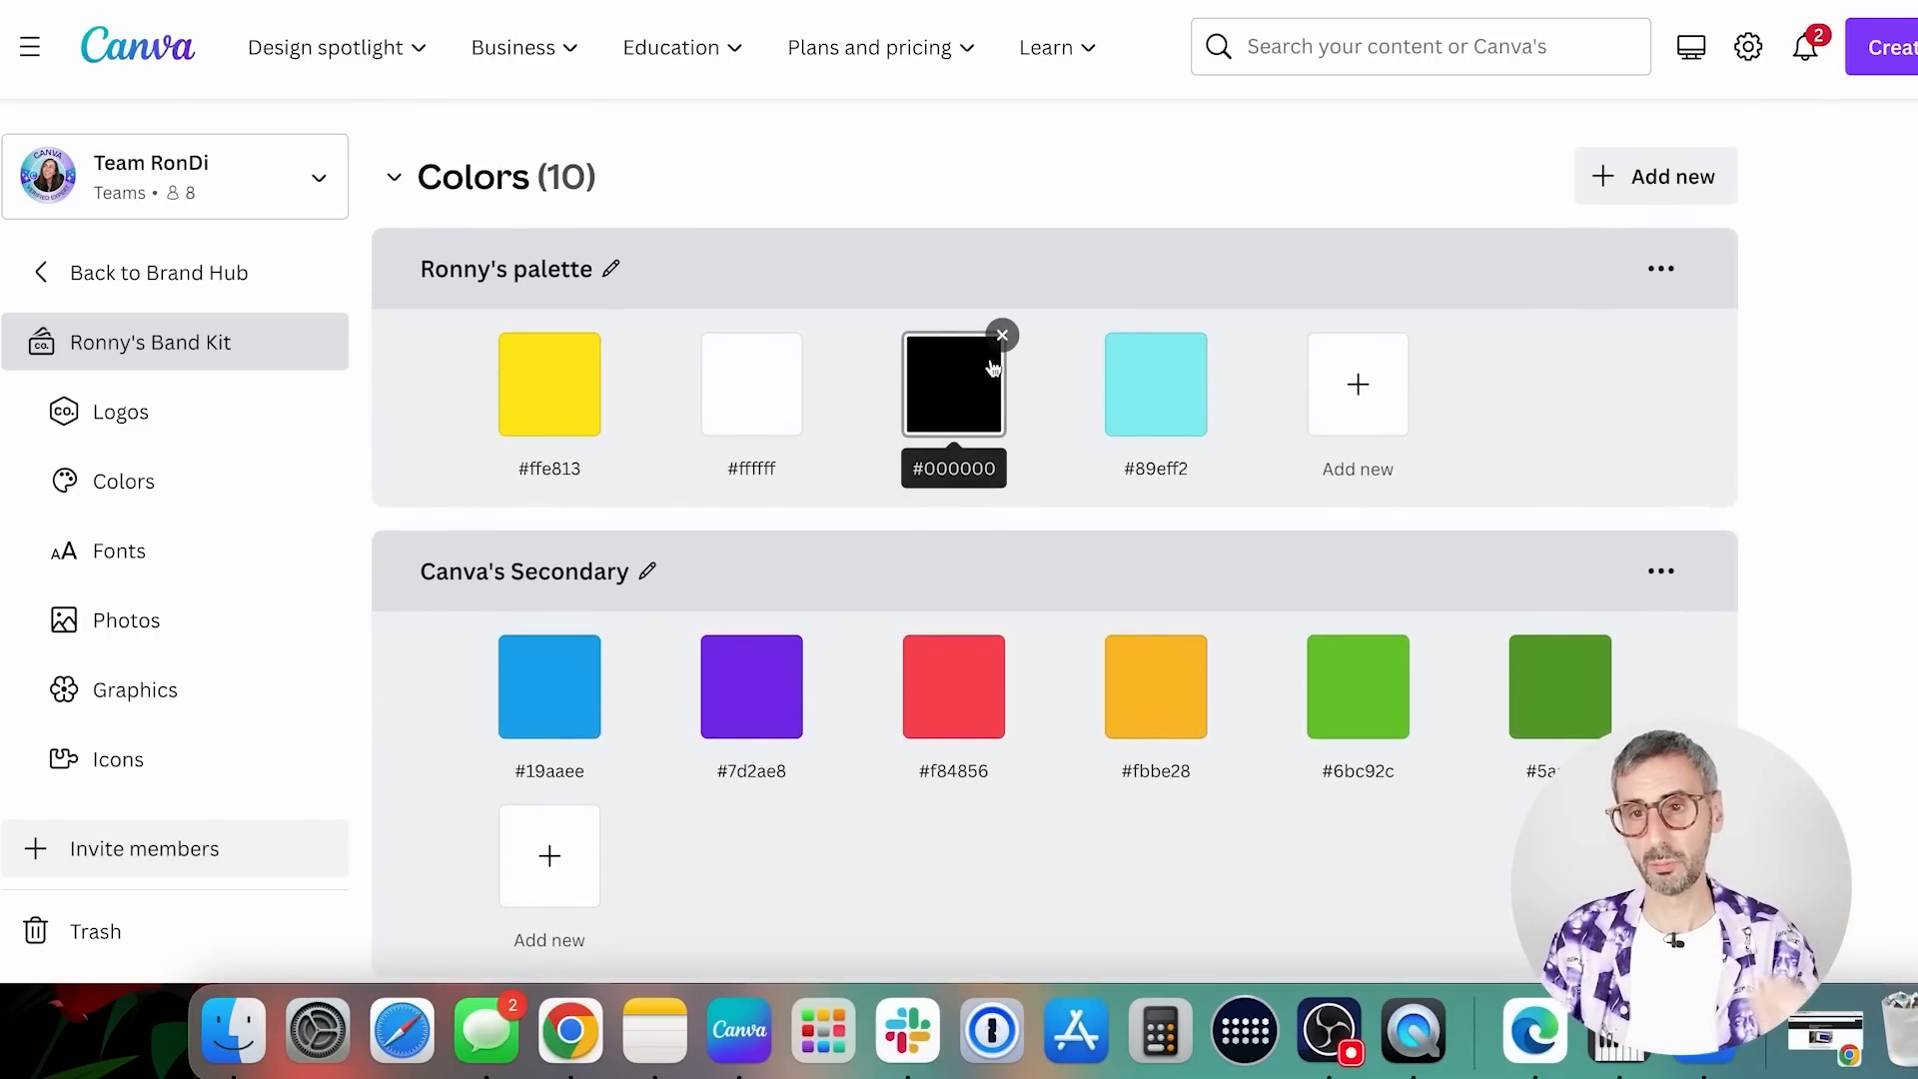
{"action": "left_click", "coordinate": [1661, 268]}
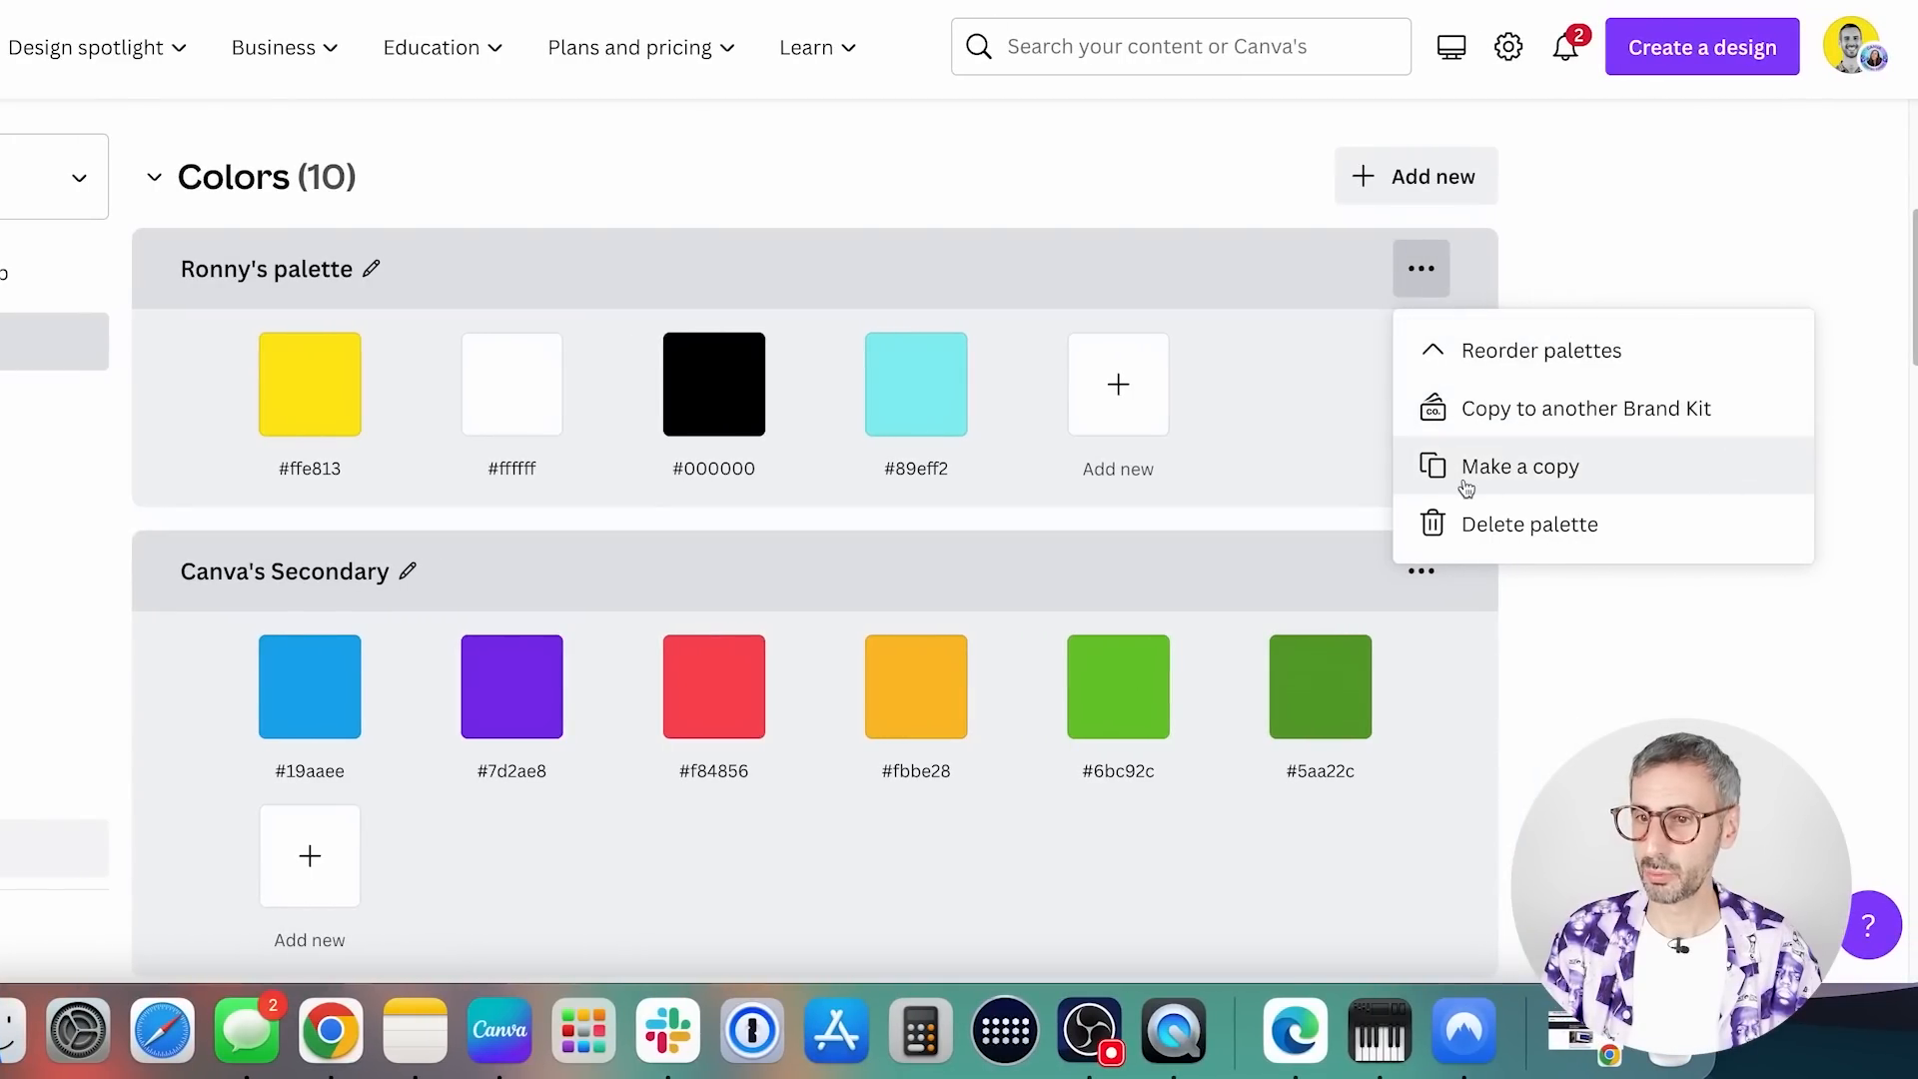
{"action": "left_click", "coordinate": [1255, 406]}
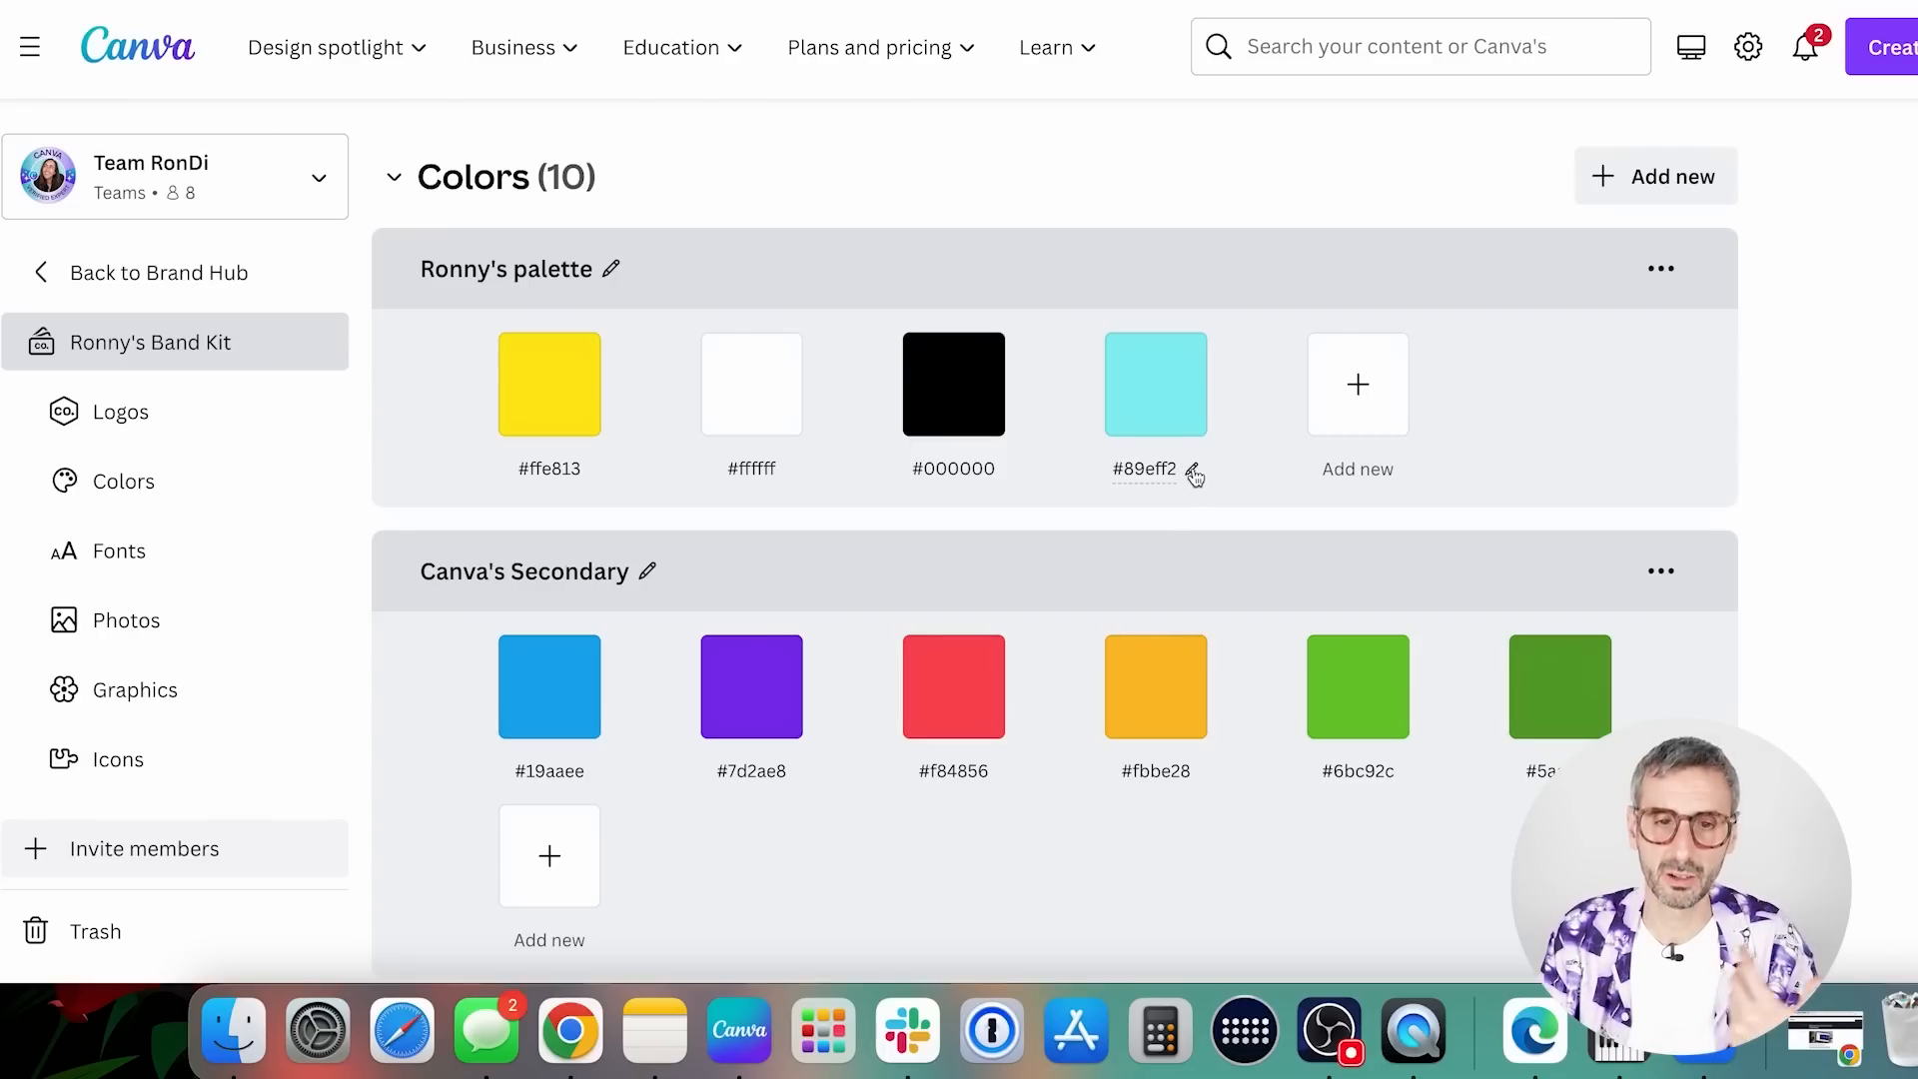
Rename the orange #fbbe28 swatch in the Canva's Secondary palette to "awesome orange"
{"action": "left_click", "coordinate": [1165, 767]}
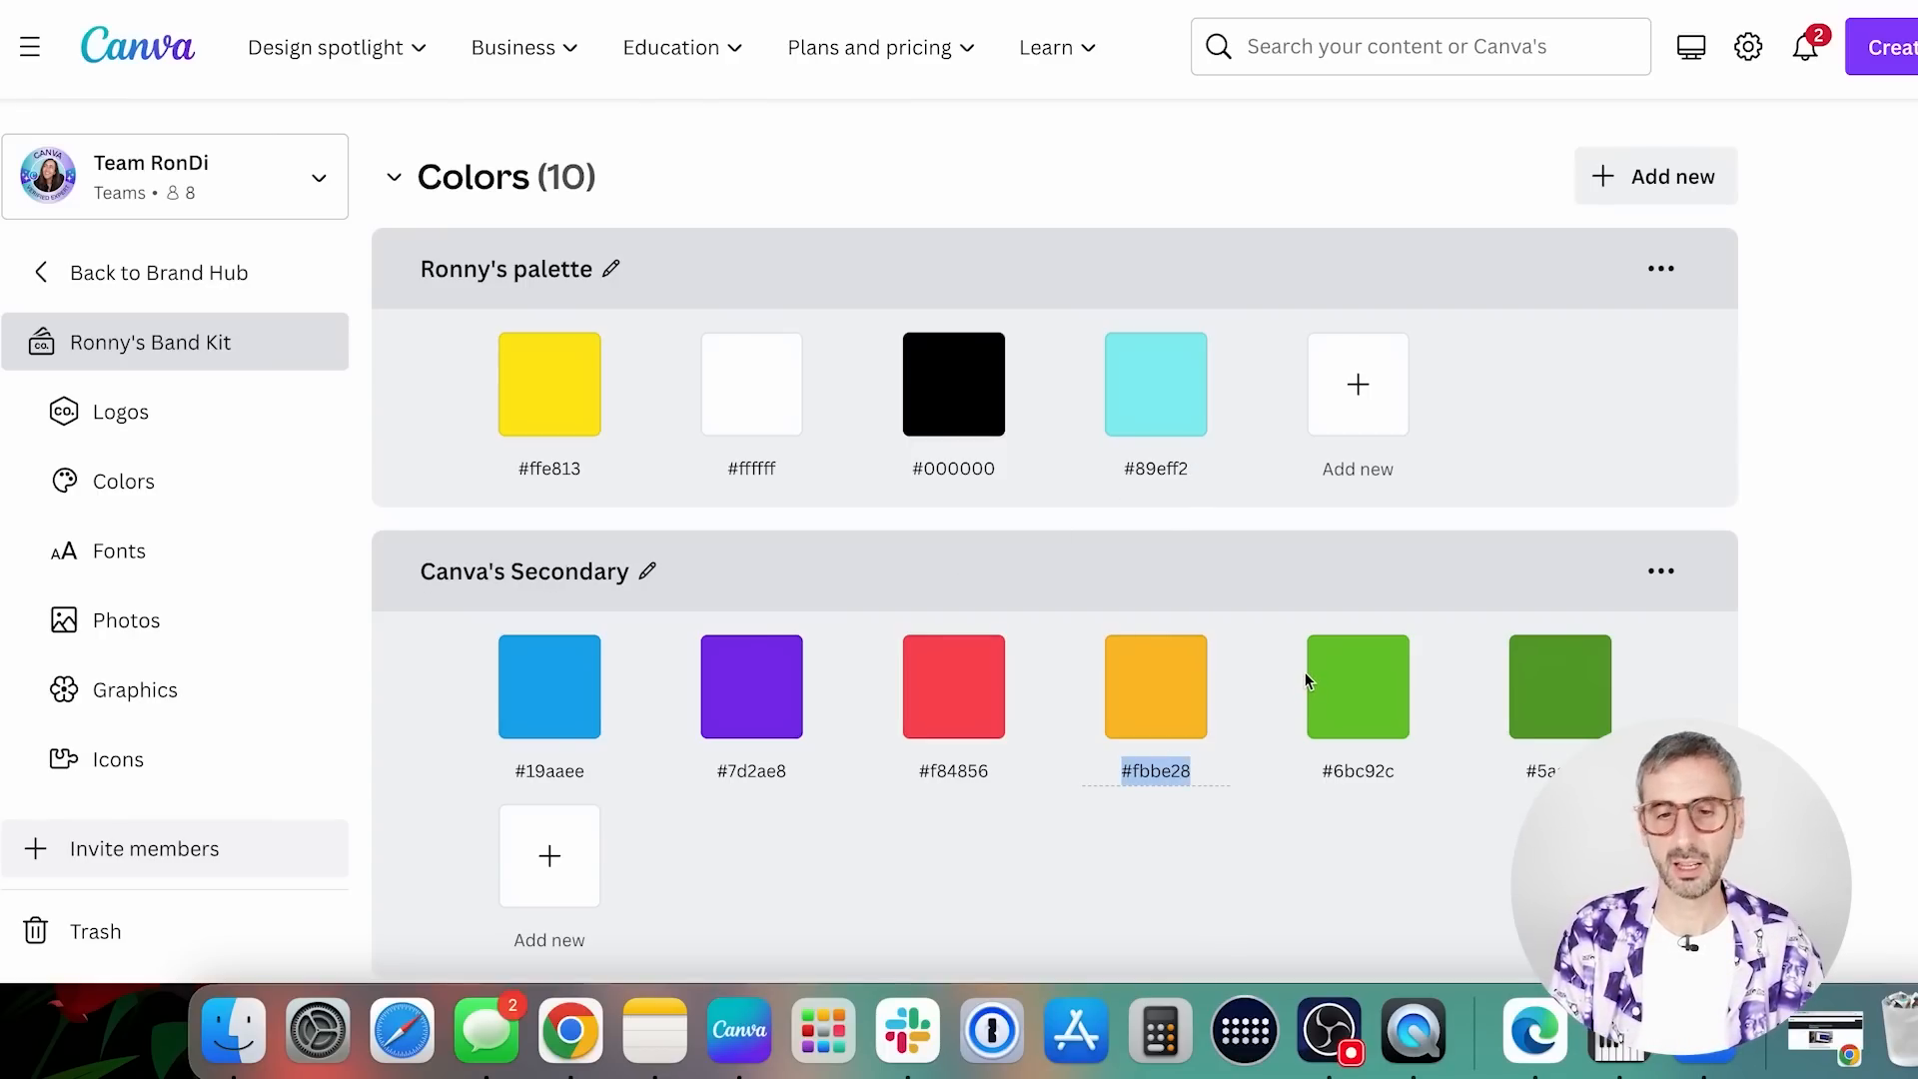
{"action": "type", "text": "awesome"}
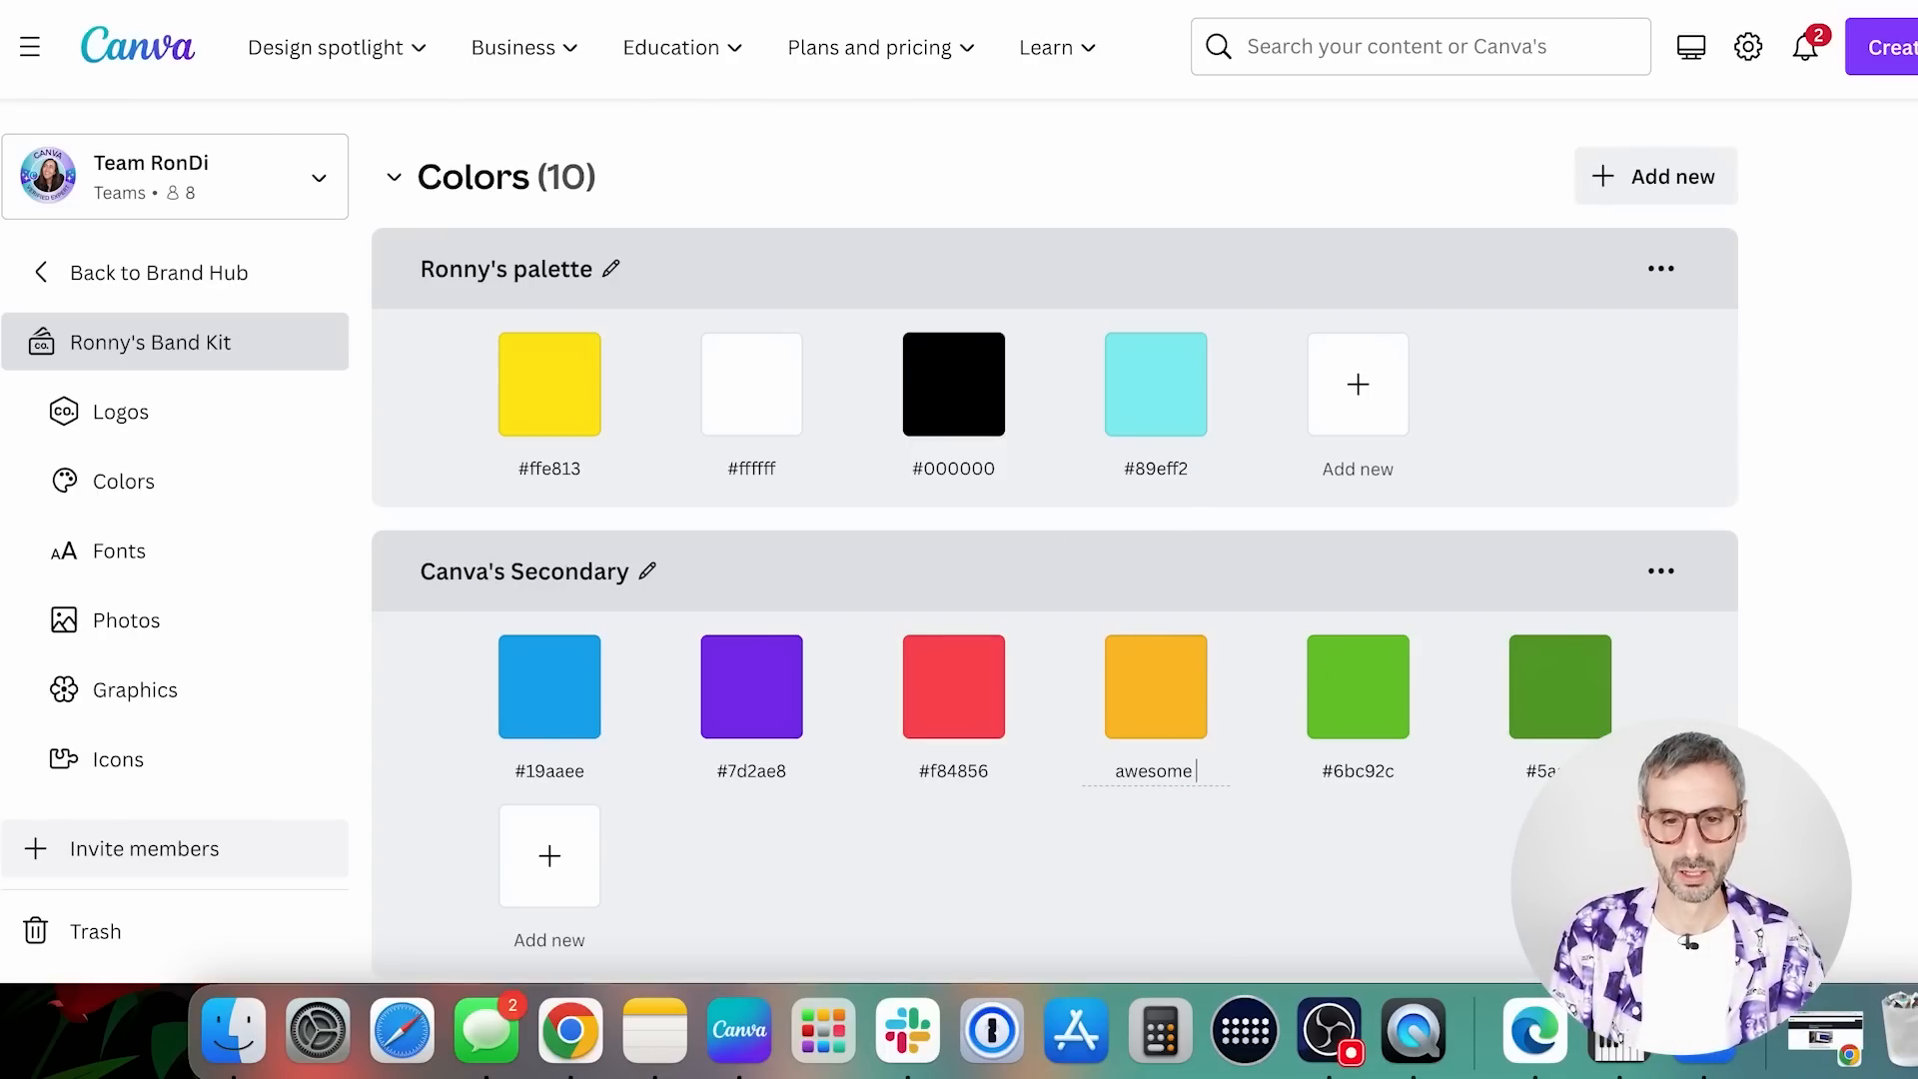
{"action": "type", "text": " orange"}
{"action": "key", "text": "Return"}
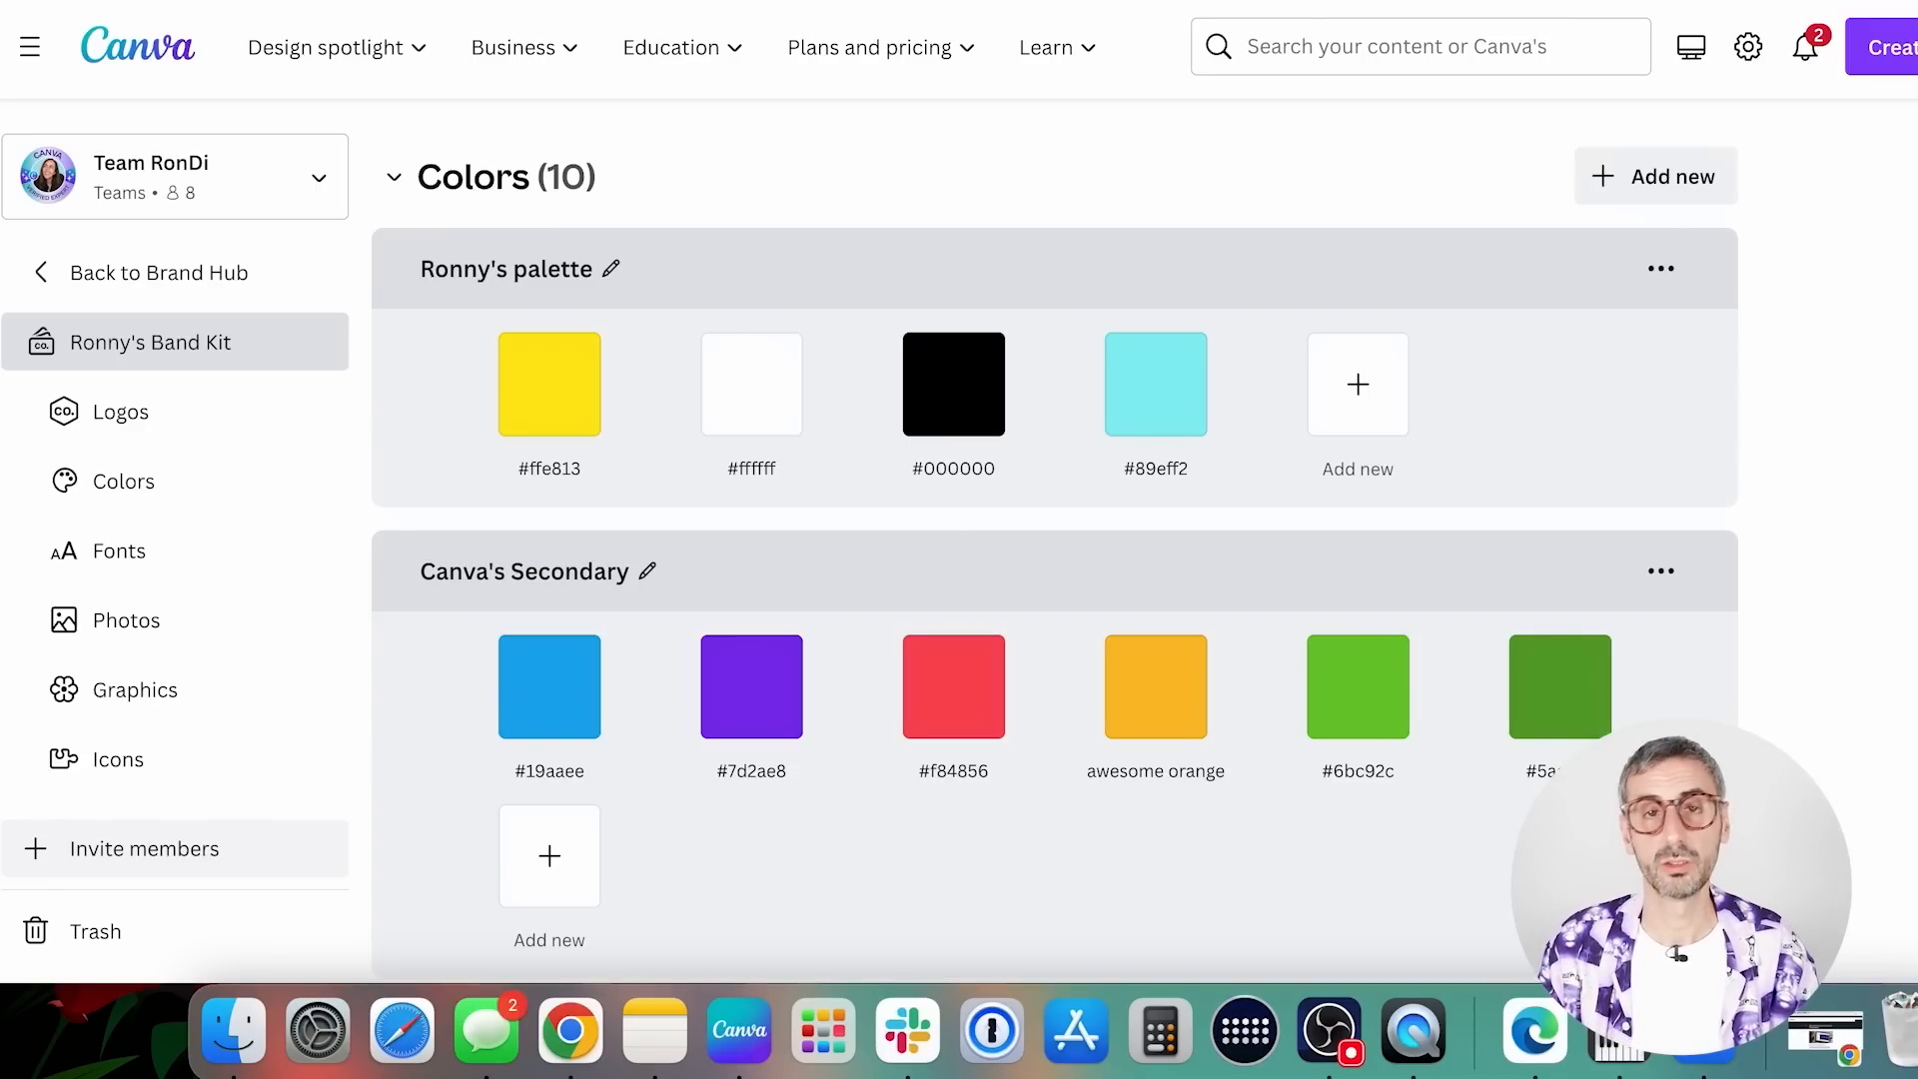
Review the brand kit's font styles from Title to Caption
{"action": "scroll", "coordinate": [1416, 716], "scroll_direction": "down", "scroll_amount": 7}
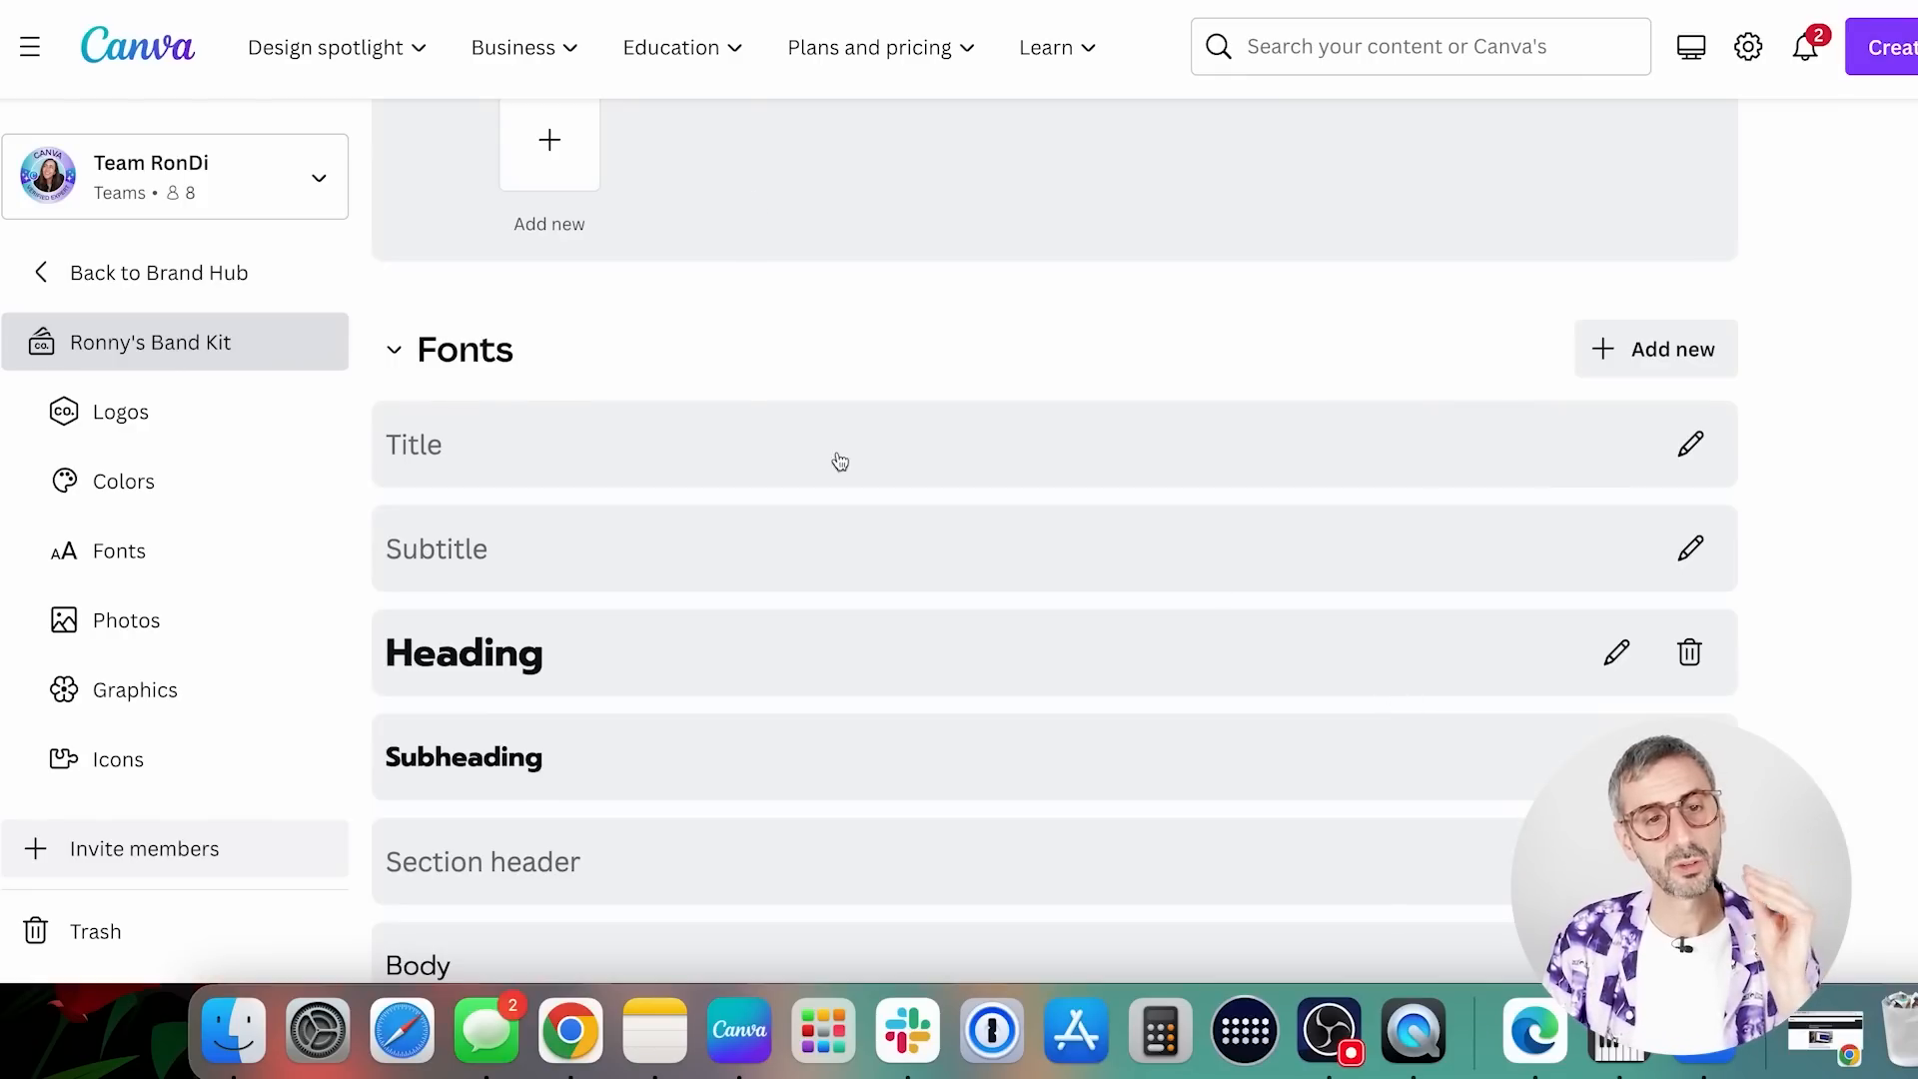
{"action": "scroll", "coordinate": [537, 356], "scroll_direction": "down", "scroll_amount": 1}
{"action": "scroll", "coordinate": [520, 359], "scroll_direction": "down", "scroll_amount": 3}
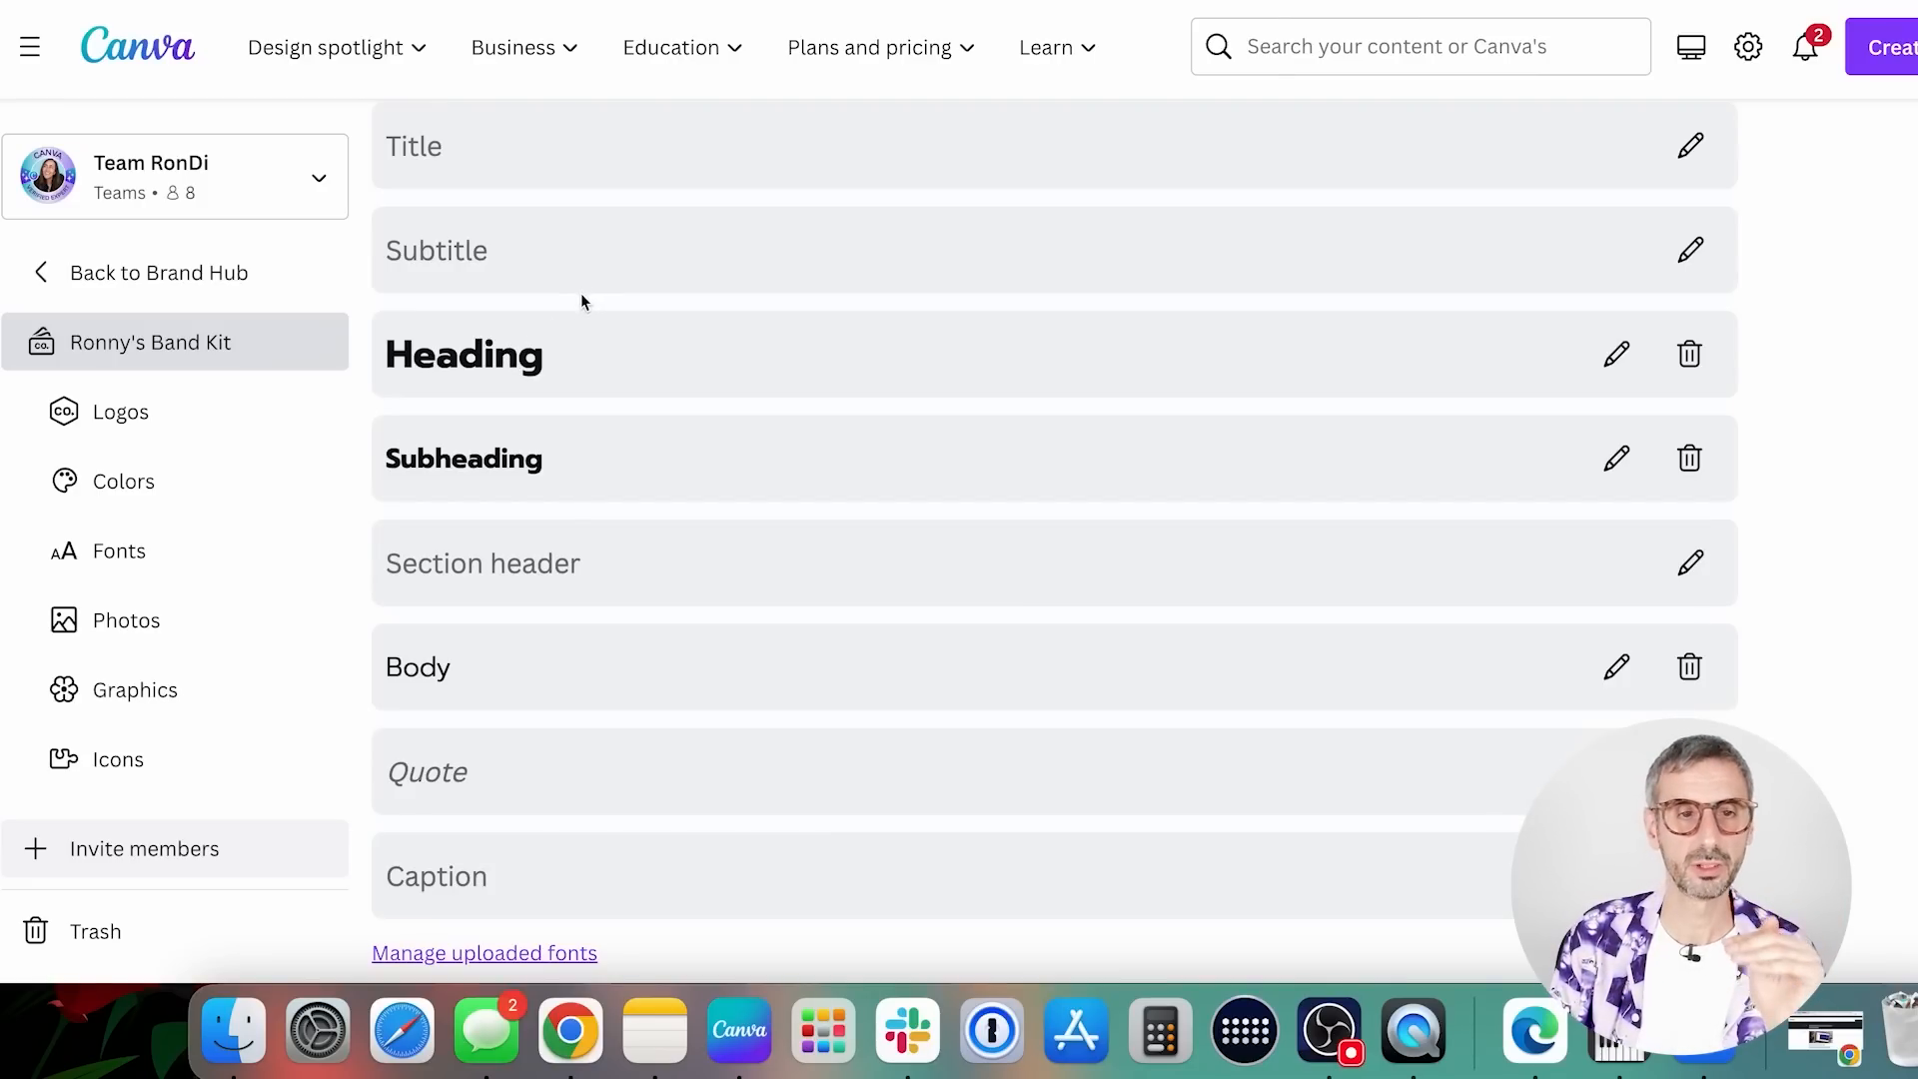
{"action": "scroll", "coordinate": [571, 293], "scroll_direction": "down", "scroll_amount": 1}
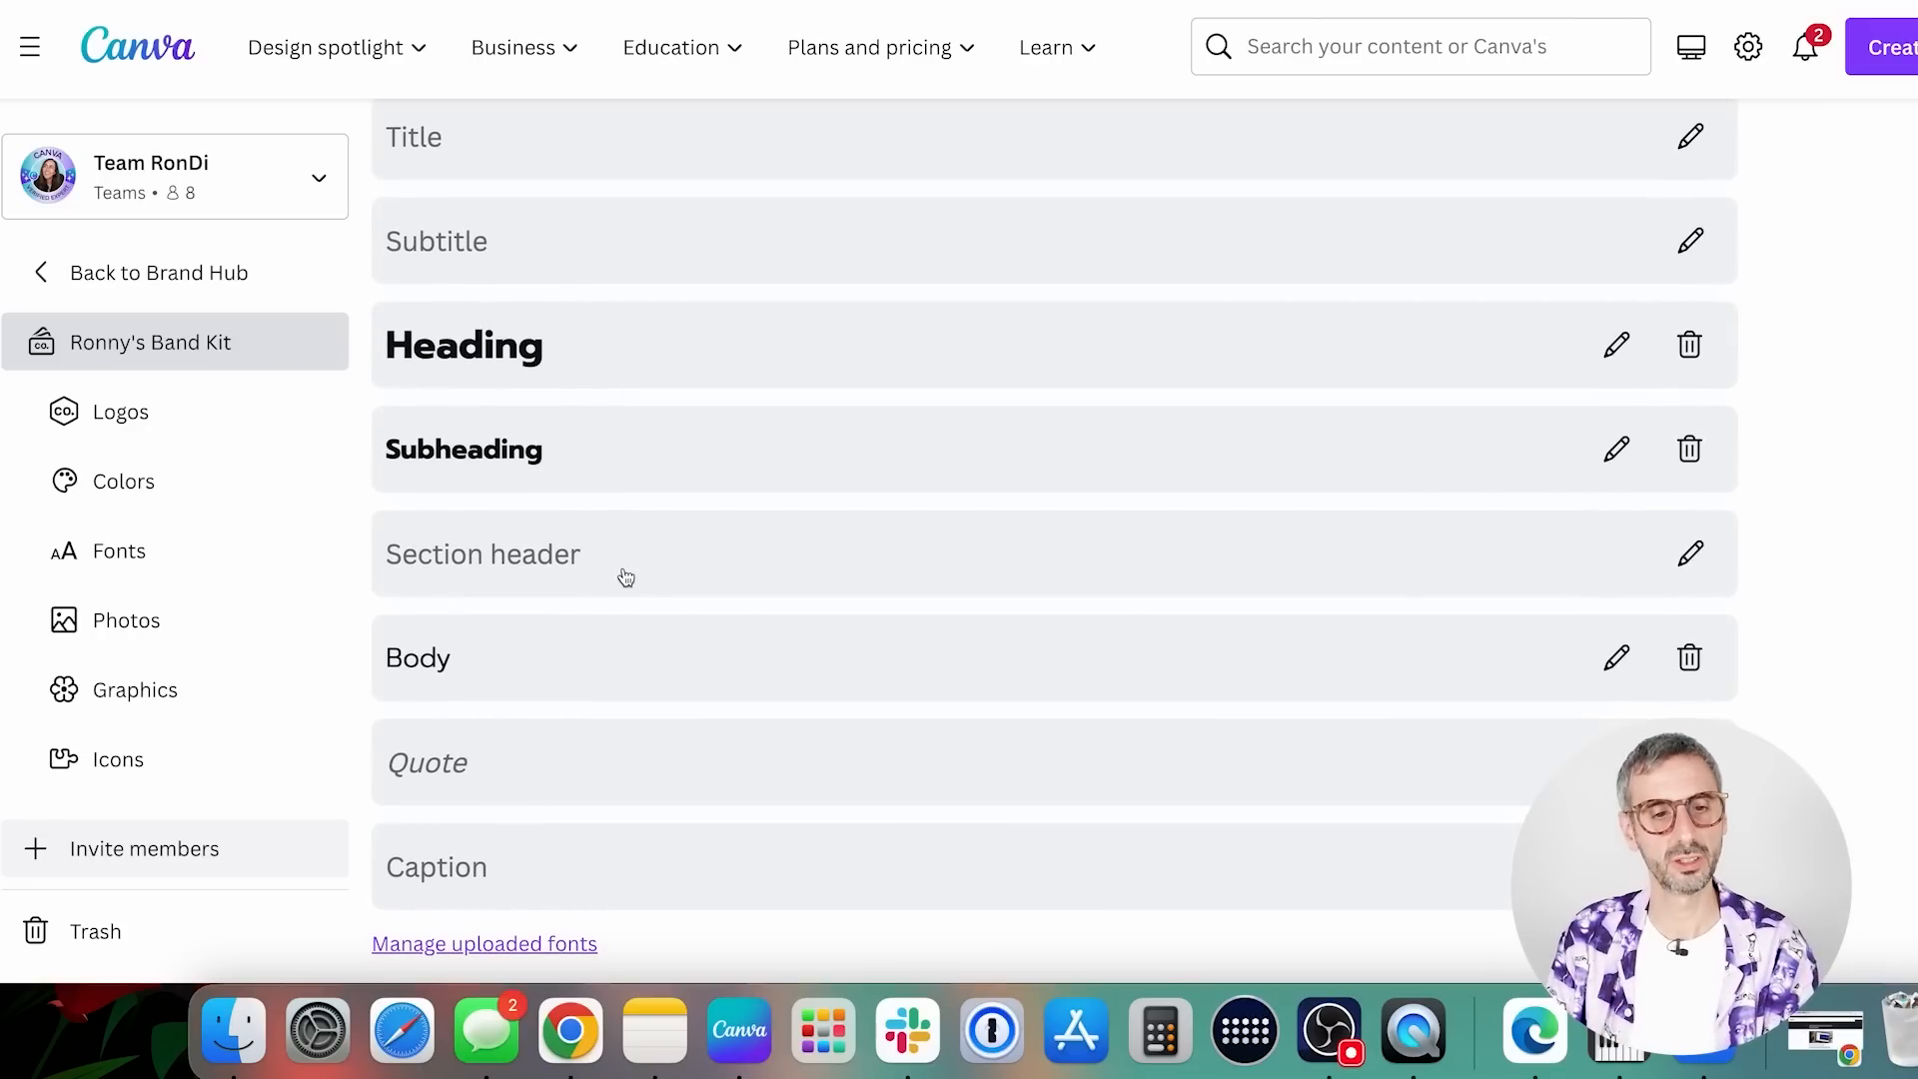
{"action": "scroll", "coordinate": [458, 296], "scroll_direction": "up", "scroll_amount": 3}
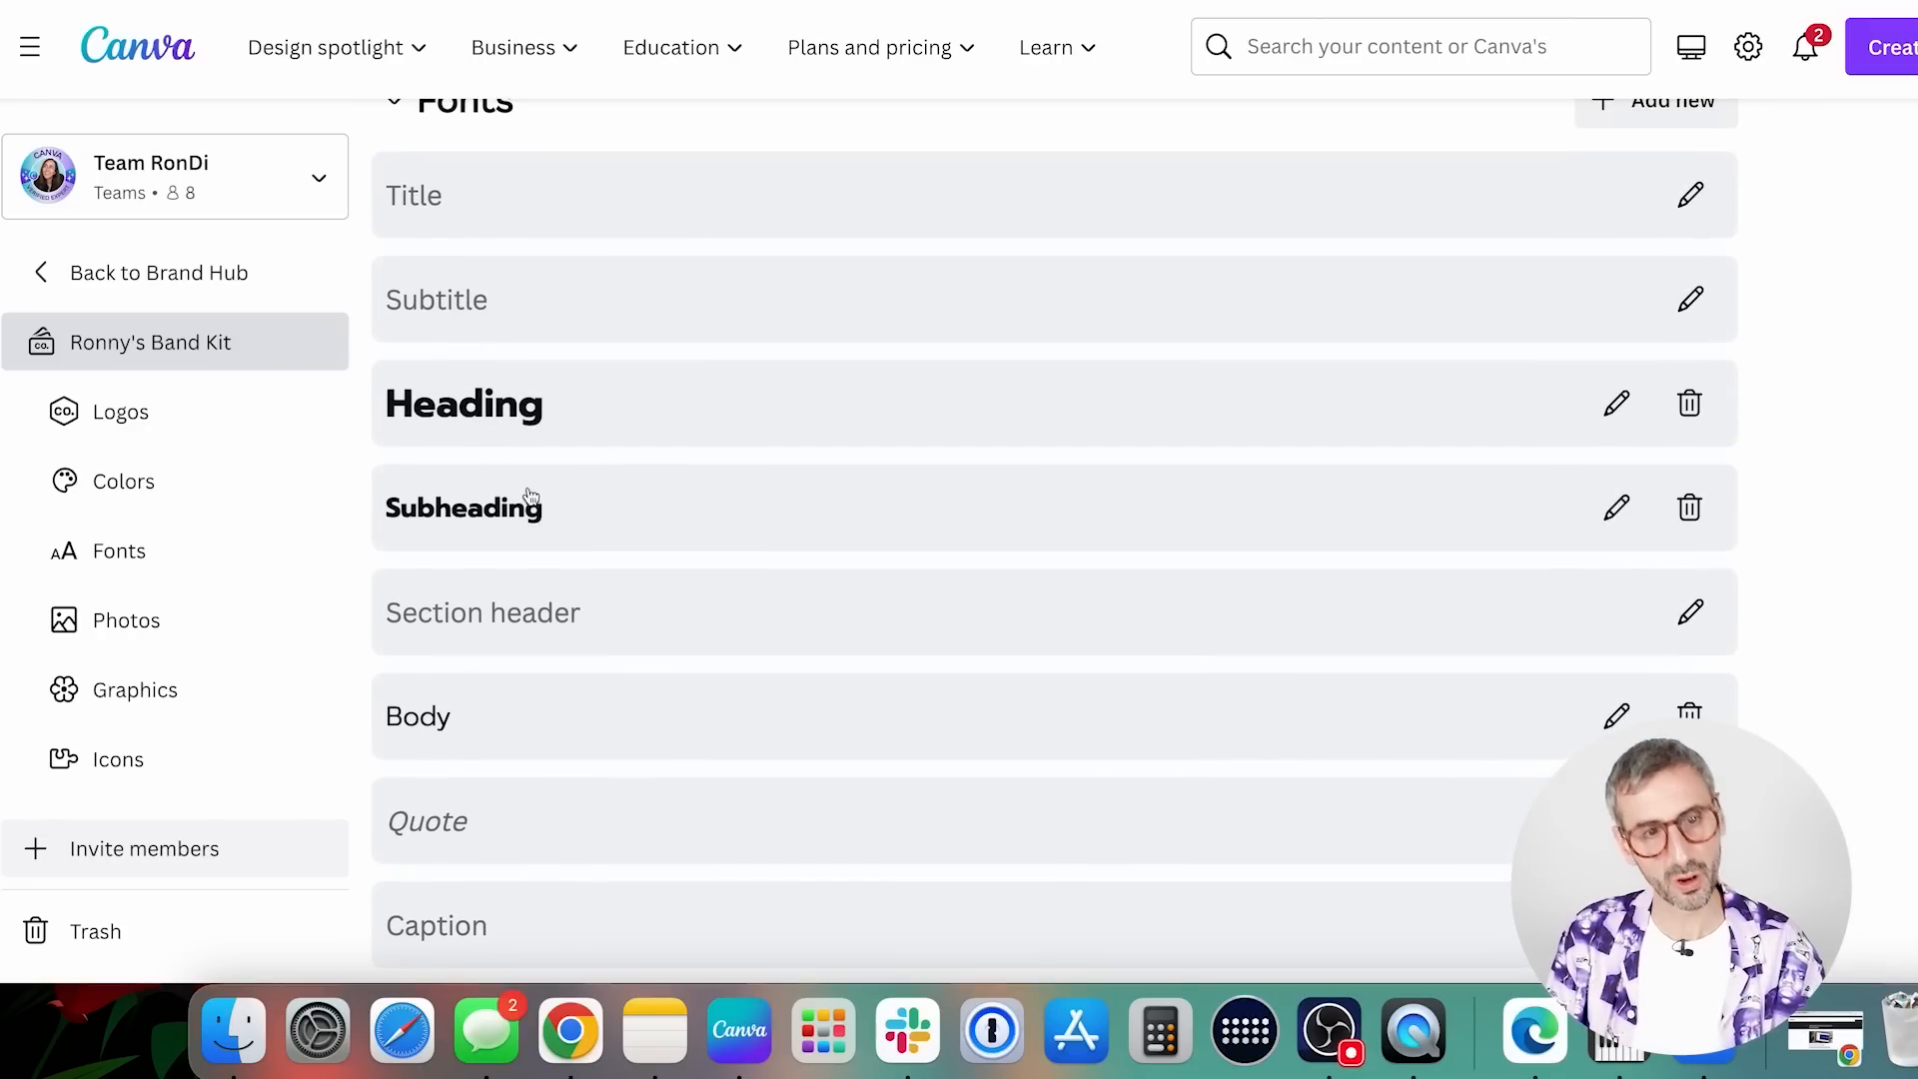
{"action": "scroll", "coordinate": [518, 504], "scroll_direction": "down", "scroll_amount": 3}
{"action": "scroll", "coordinate": [528, 527], "scroll_direction": "down", "scroll_amount": 8}
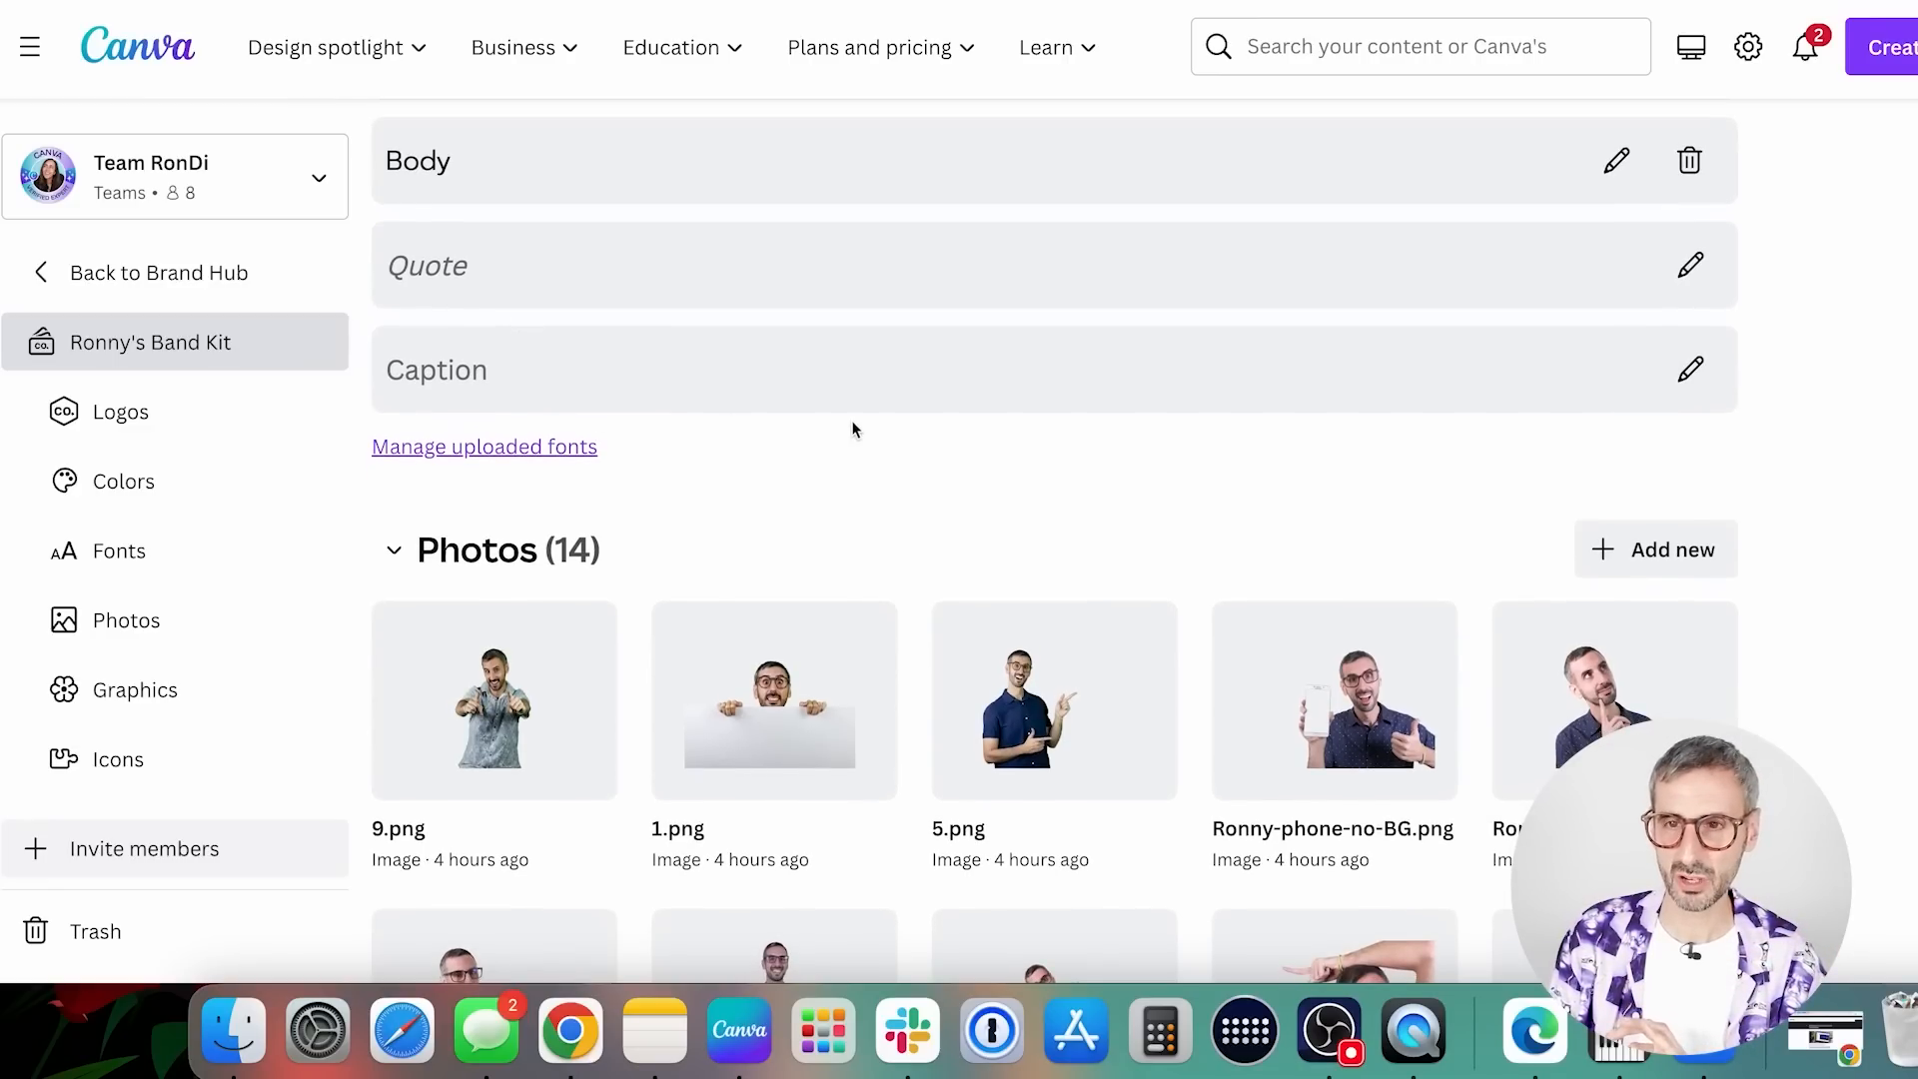
{"action": "scroll", "coordinate": [852, 430], "scroll_direction": "up", "scroll_amount": 2}
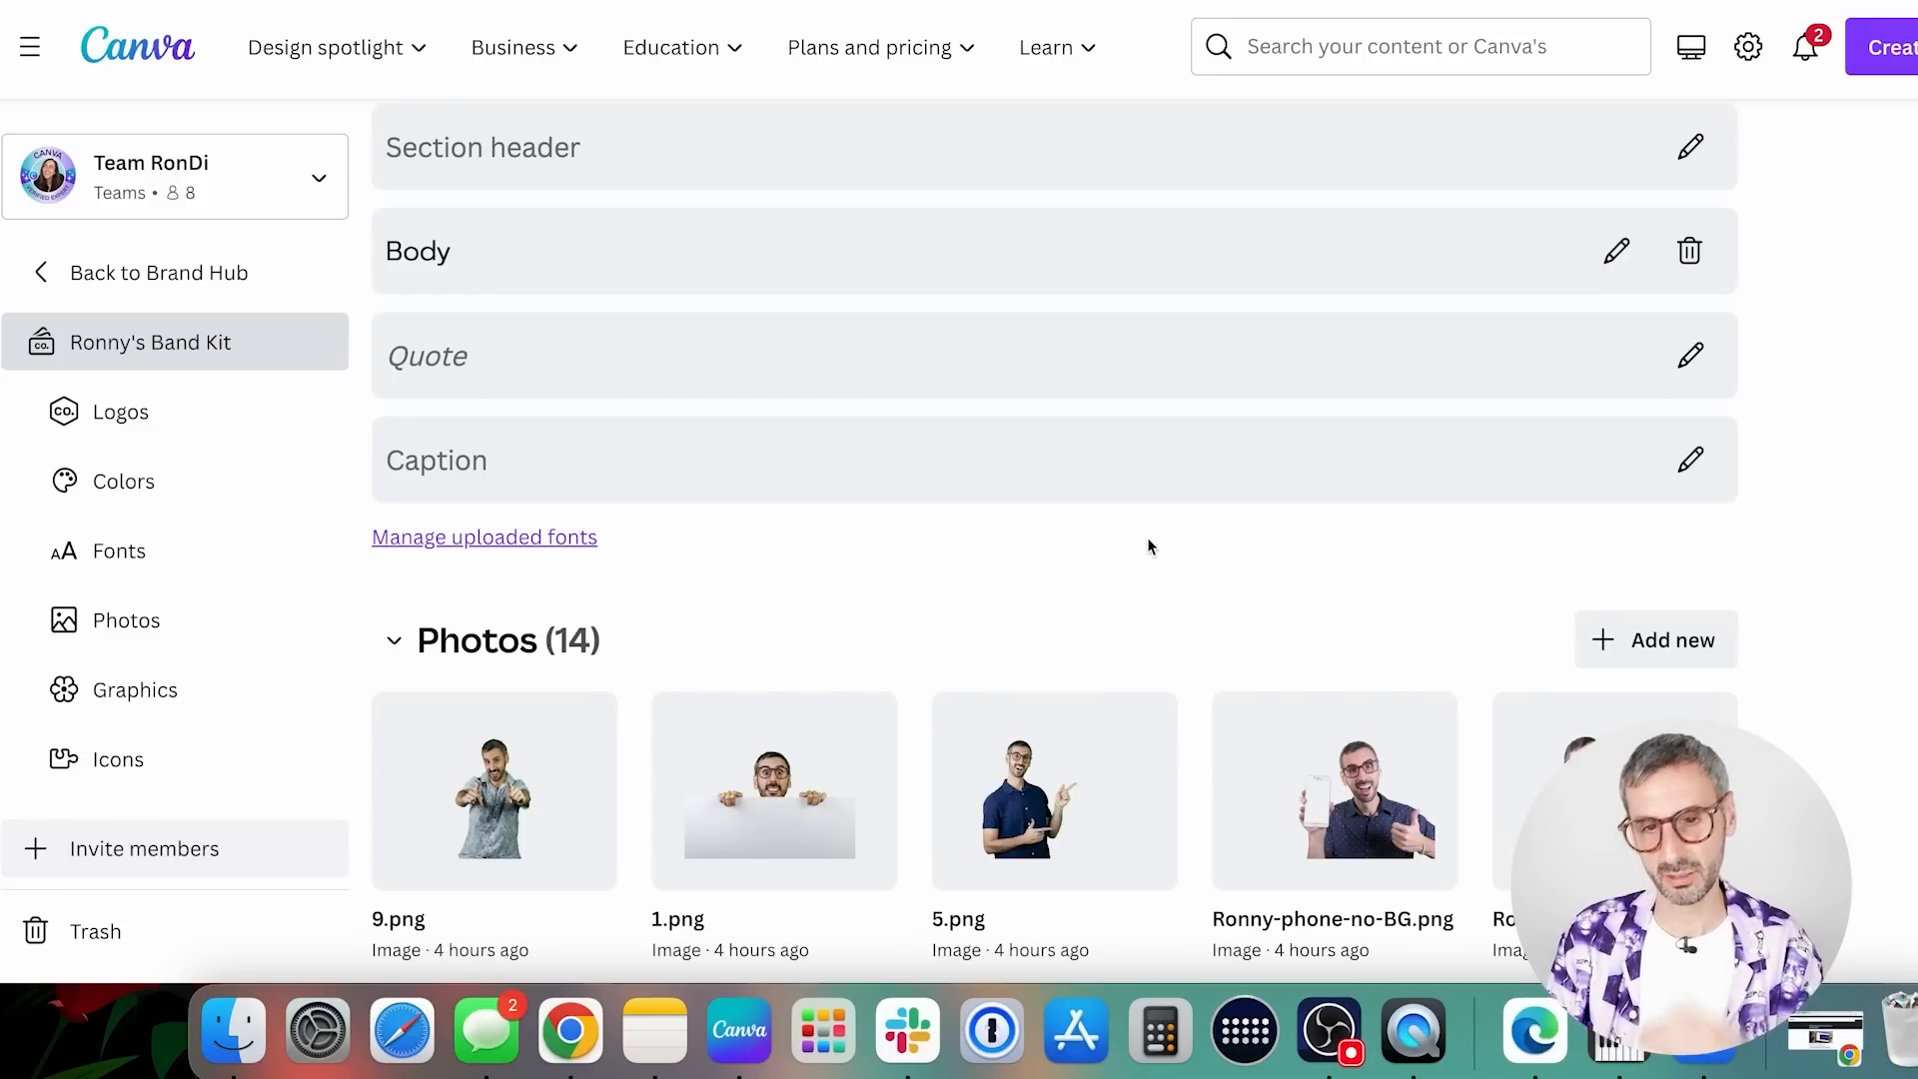
{"action": "scroll", "coordinate": [1159, 551], "scroll_direction": "down", "scroll_amount": 1}
{"action": "scroll", "coordinate": [1139, 604], "scroll_direction": "up", "scroll_amount": 2}
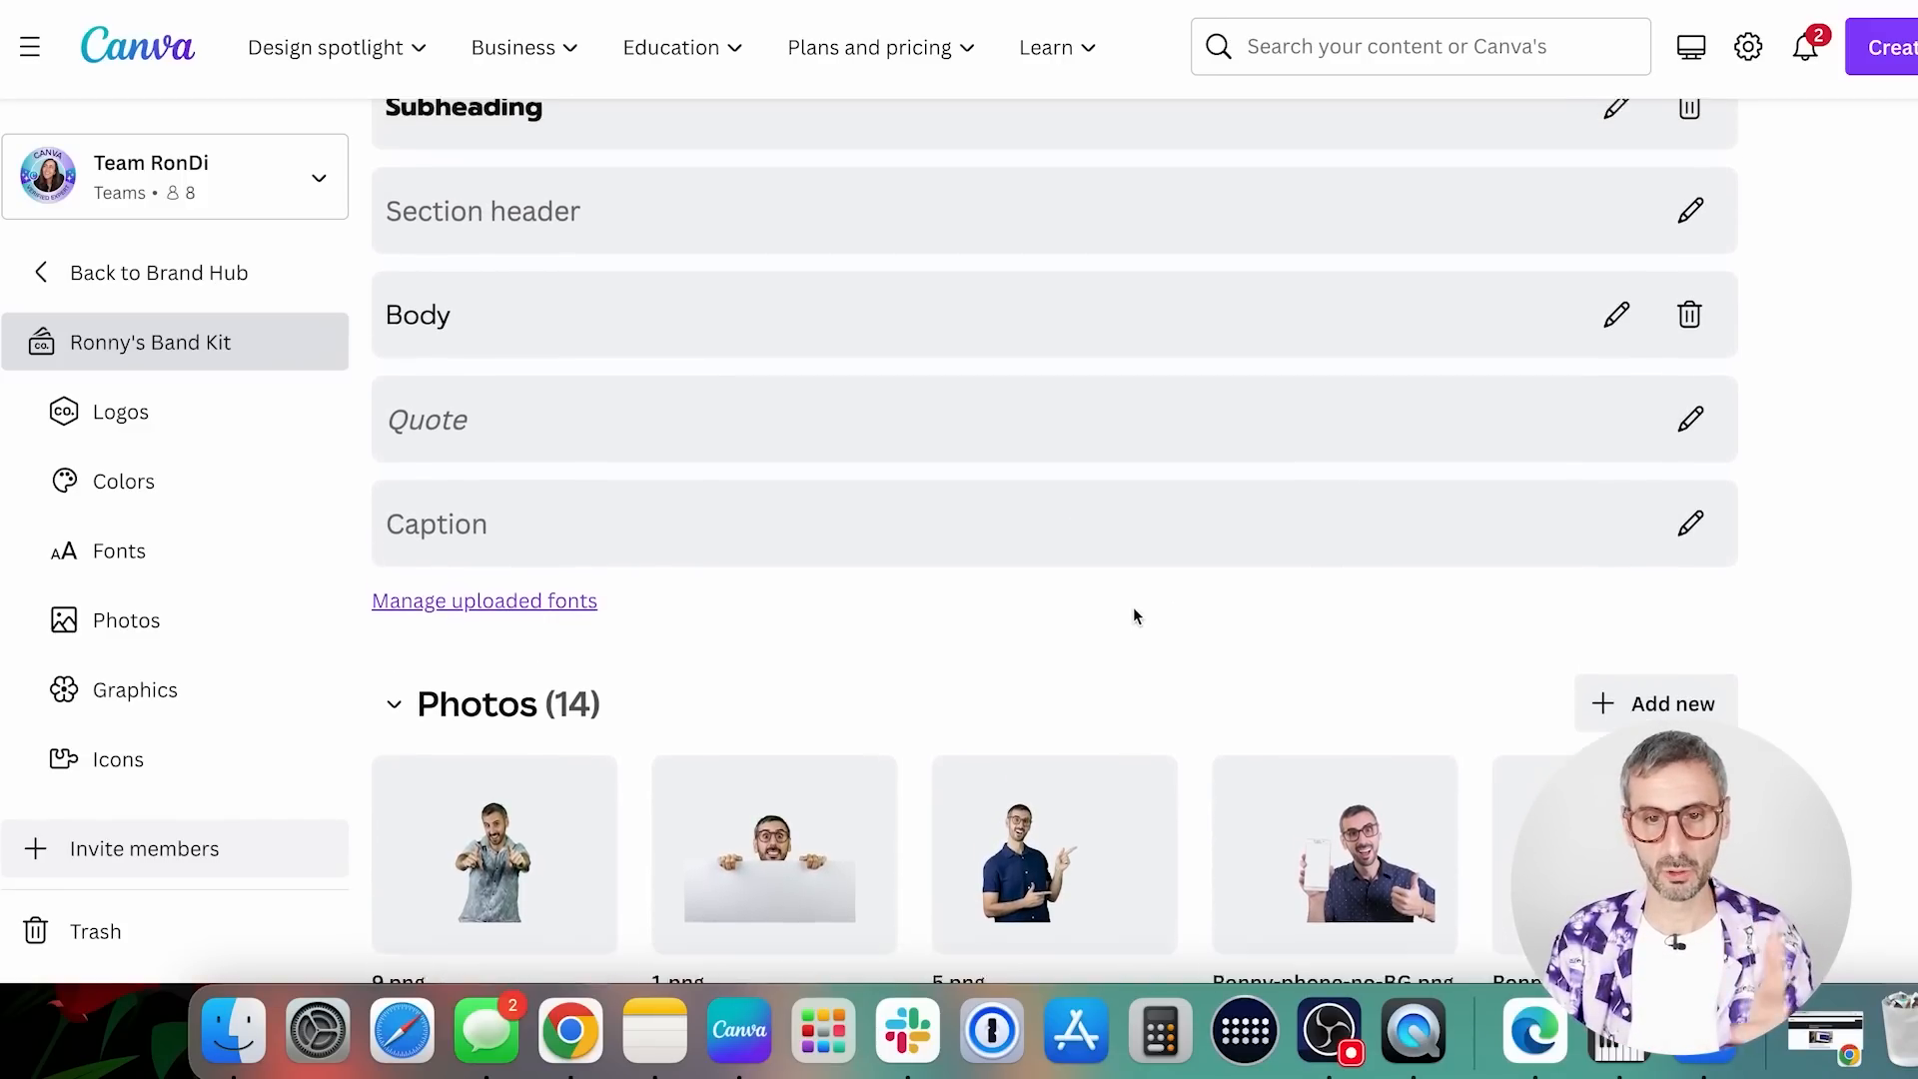
Look through the brand kit's Photos, Graphics and Icons collections
{"action": "scroll", "coordinate": [1164, 662], "scroll_direction": "down", "scroll_amount": 4}
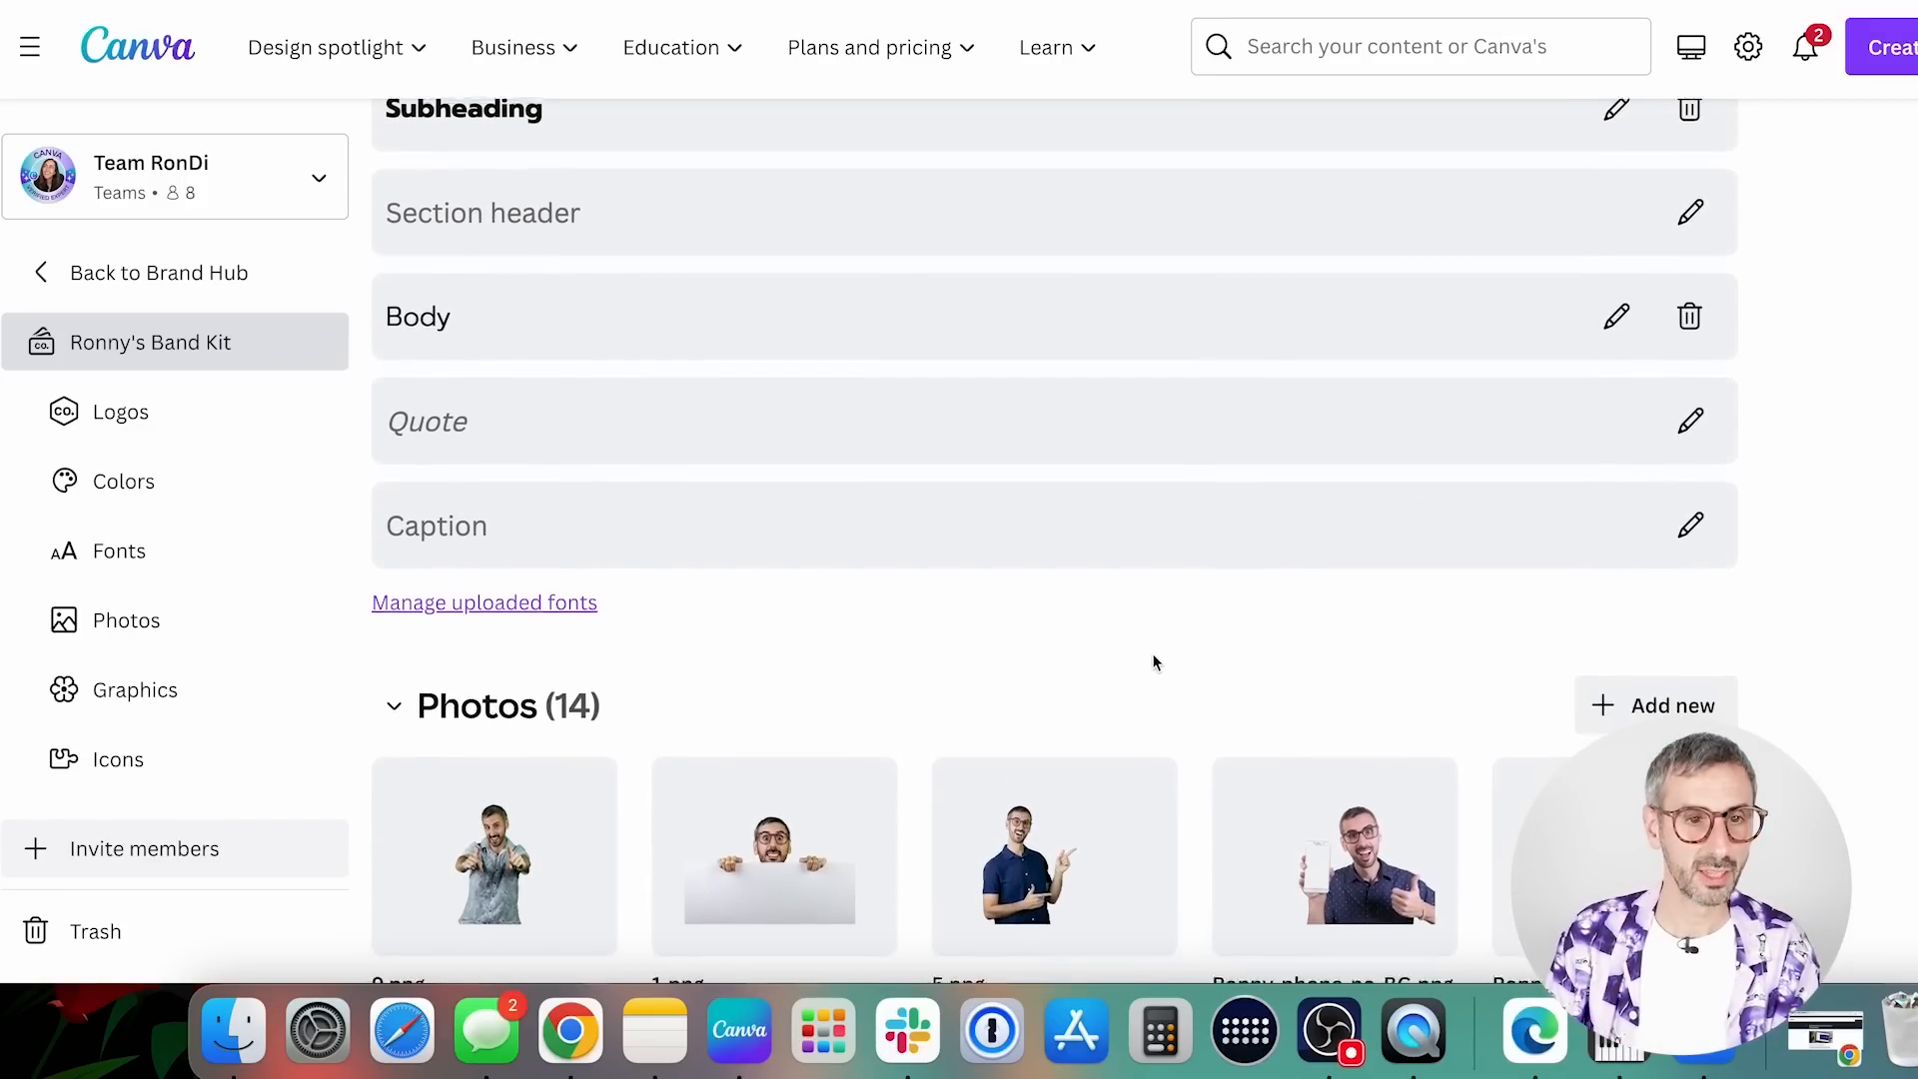
{"action": "scroll", "coordinate": [1298, 484], "scroll_direction": "down", "scroll_amount": 4}
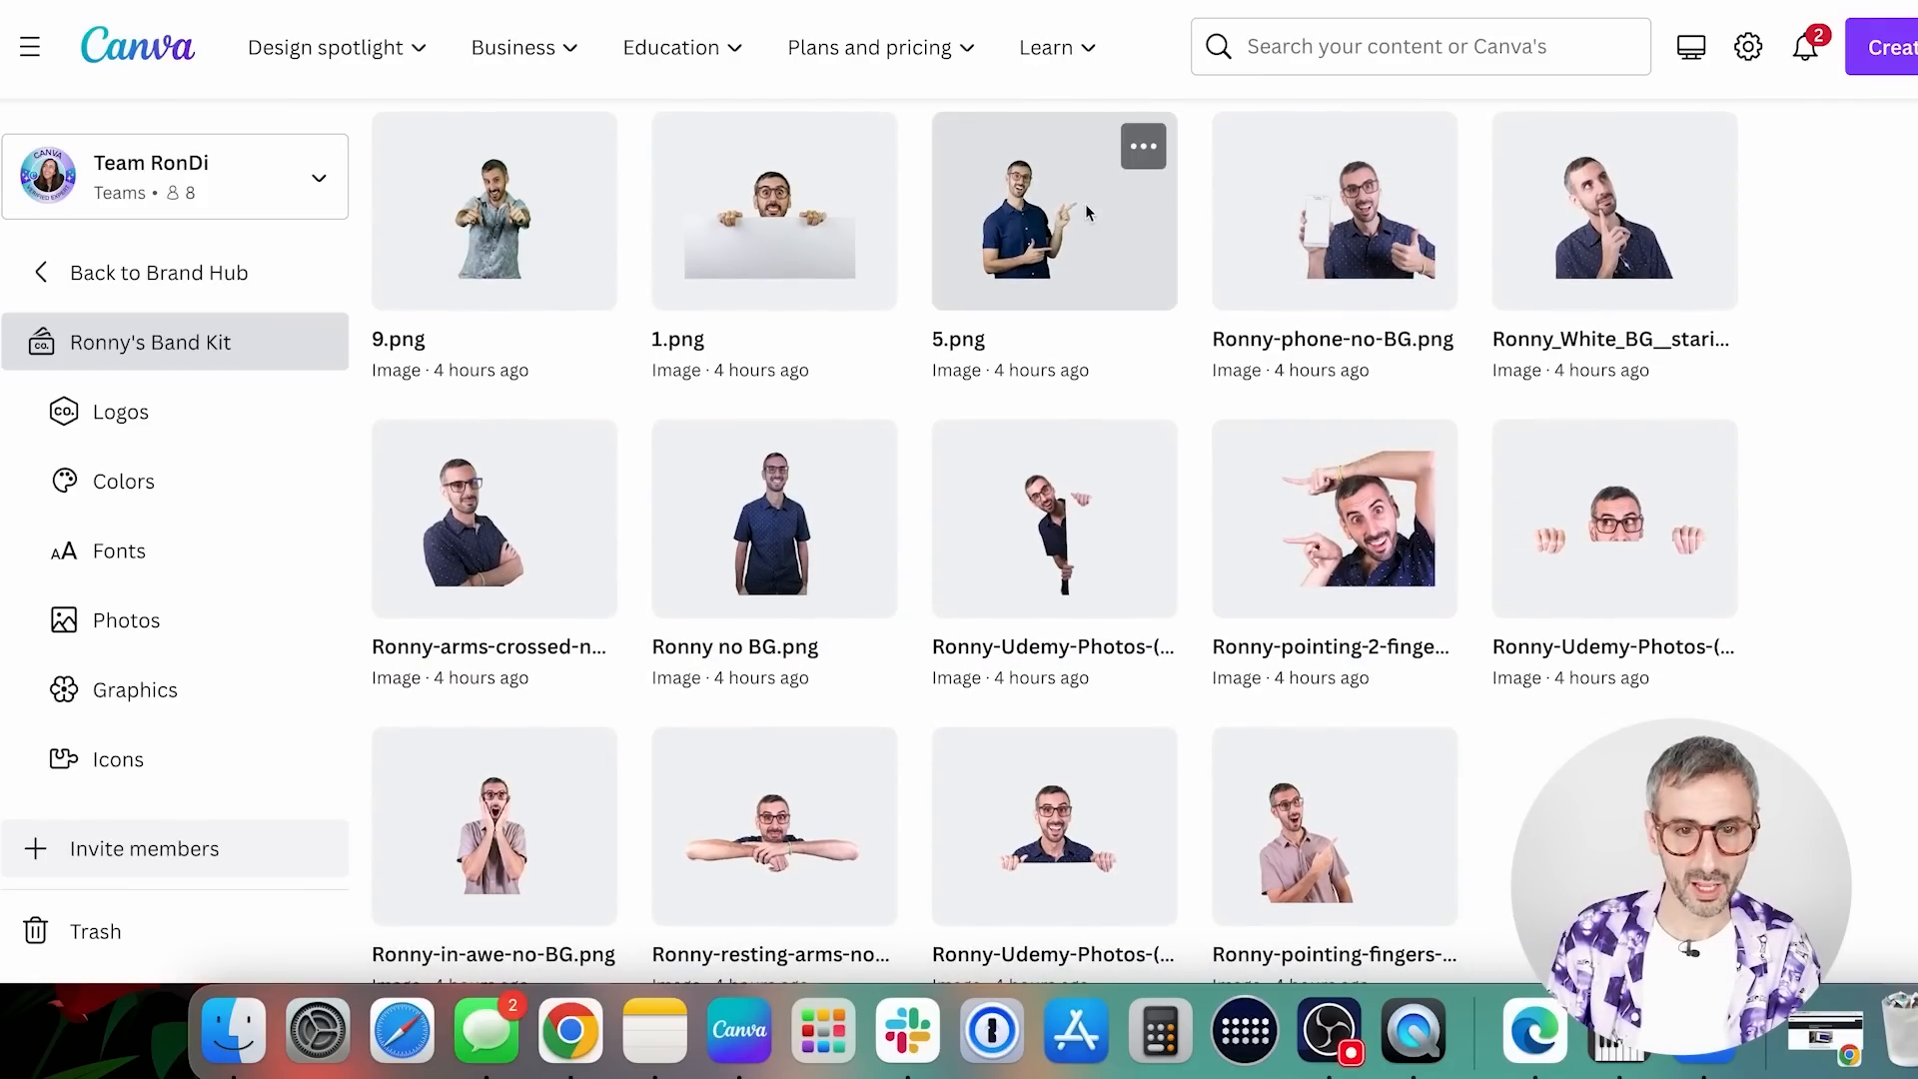
{"action": "scroll", "coordinate": [1118, 330], "scroll_direction": "down", "scroll_amount": 2}
{"action": "scroll", "coordinate": [1166, 450], "scroll_direction": "down", "scroll_amount": 5}
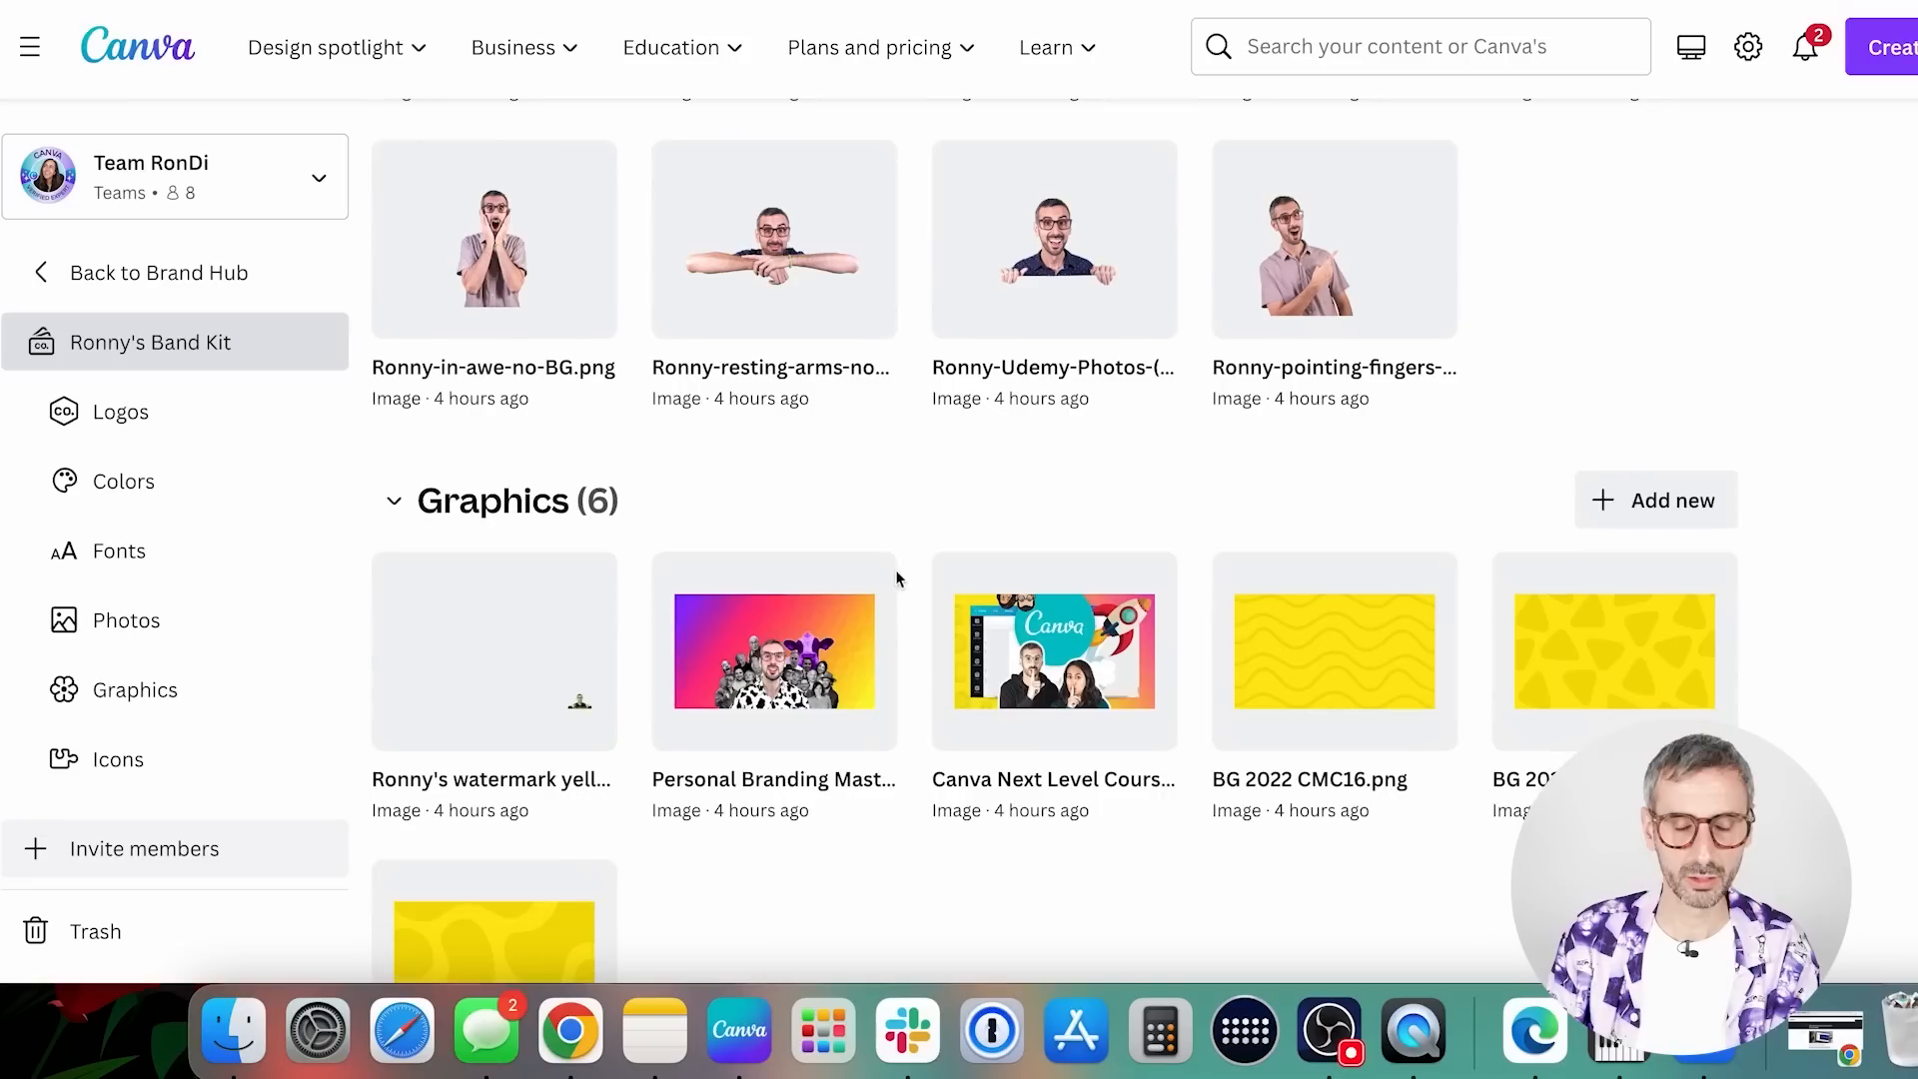
{"action": "scroll", "coordinate": [718, 513], "scroll_direction": "down", "scroll_amount": 3}
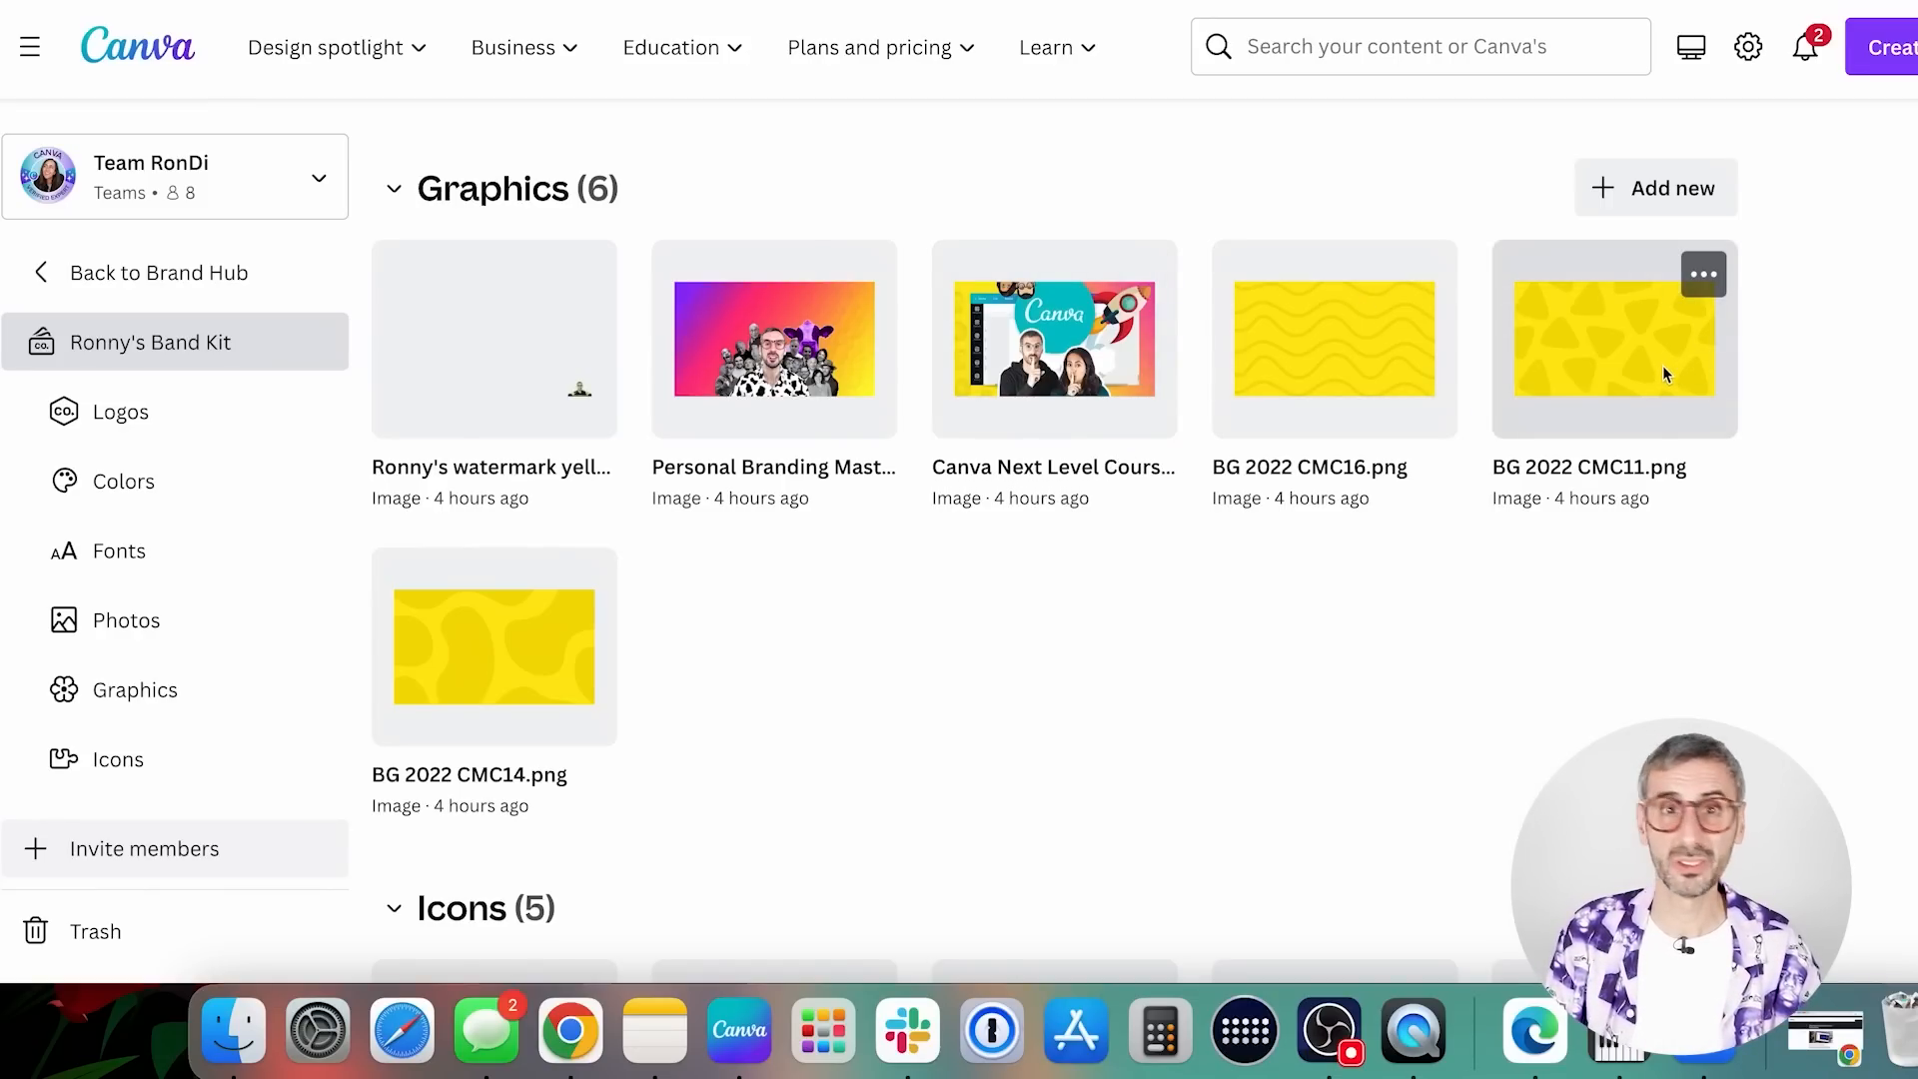
{"action": "scroll", "coordinate": [1299, 600], "scroll_direction": "down", "scroll_amount": 5}
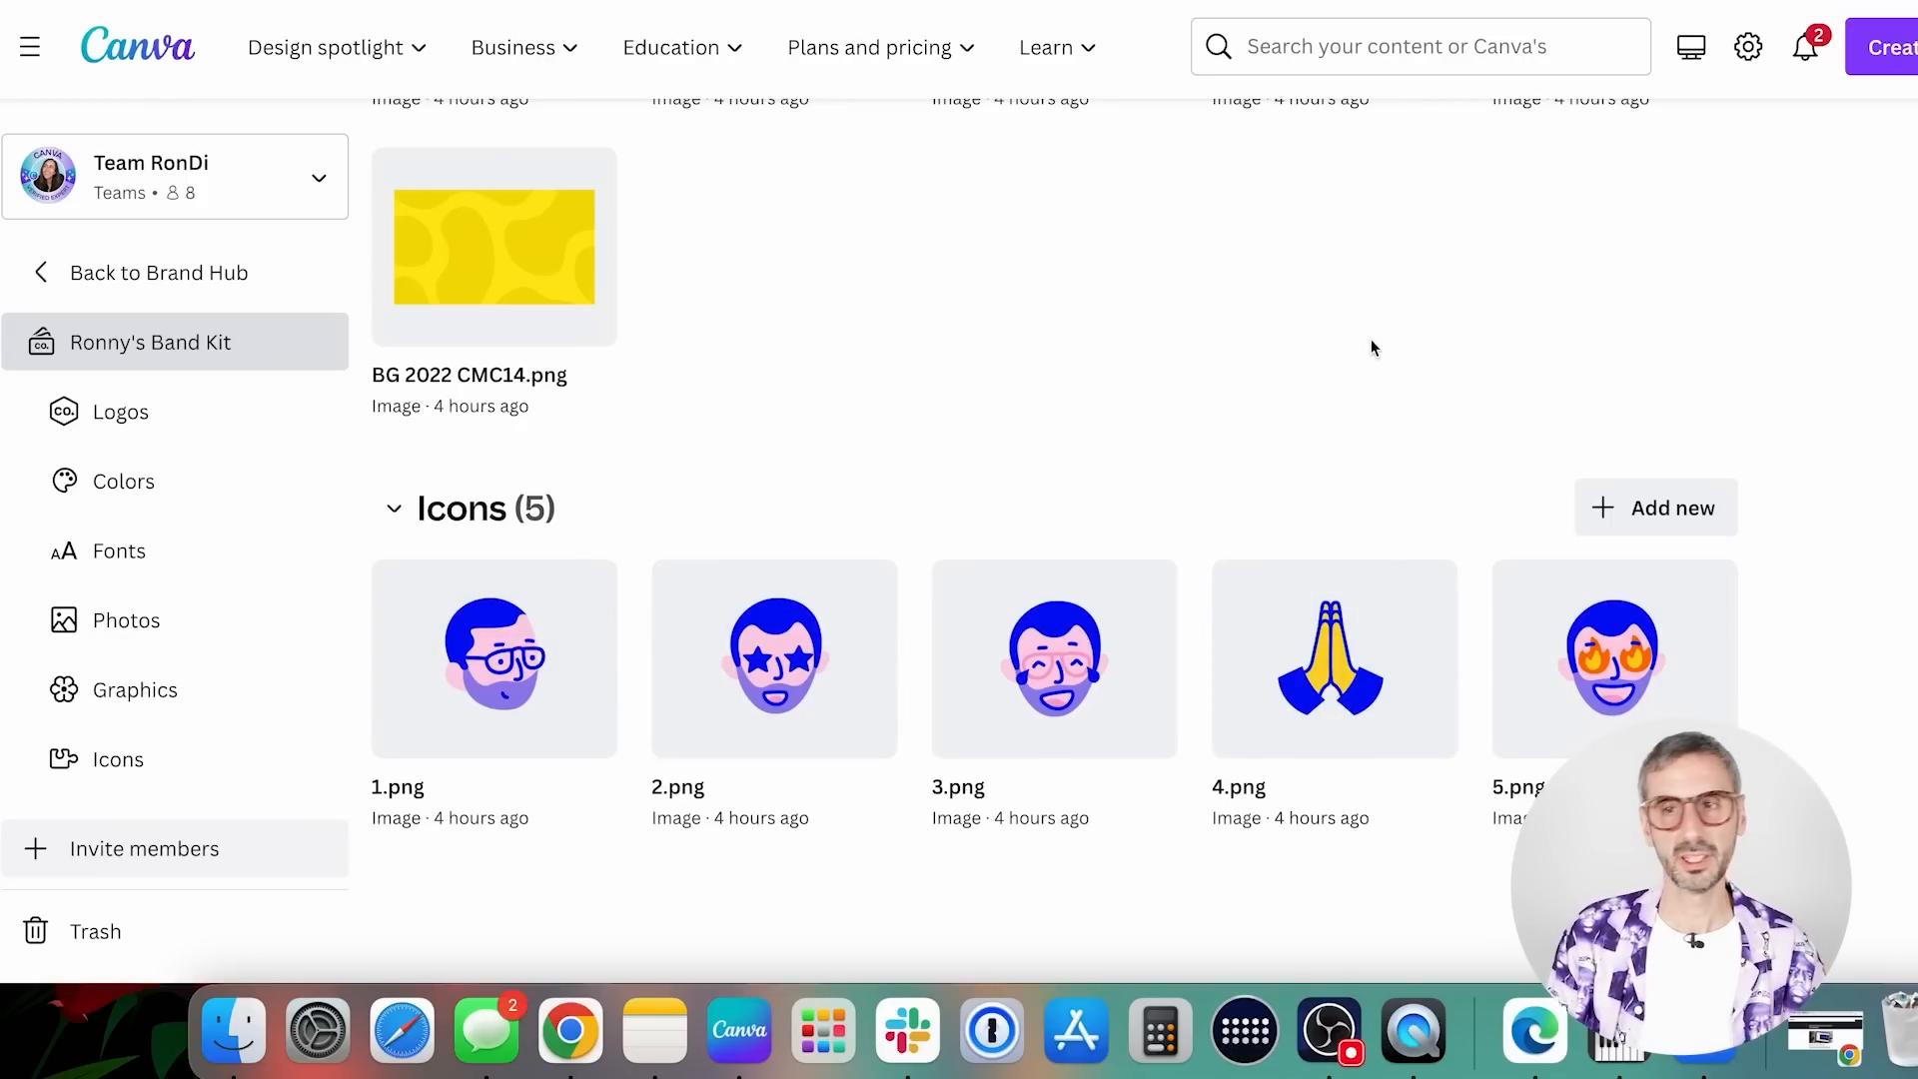
{"action": "scroll", "coordinate": [751, 775], "scroll_direction": "up", "scroll_amount": 4}
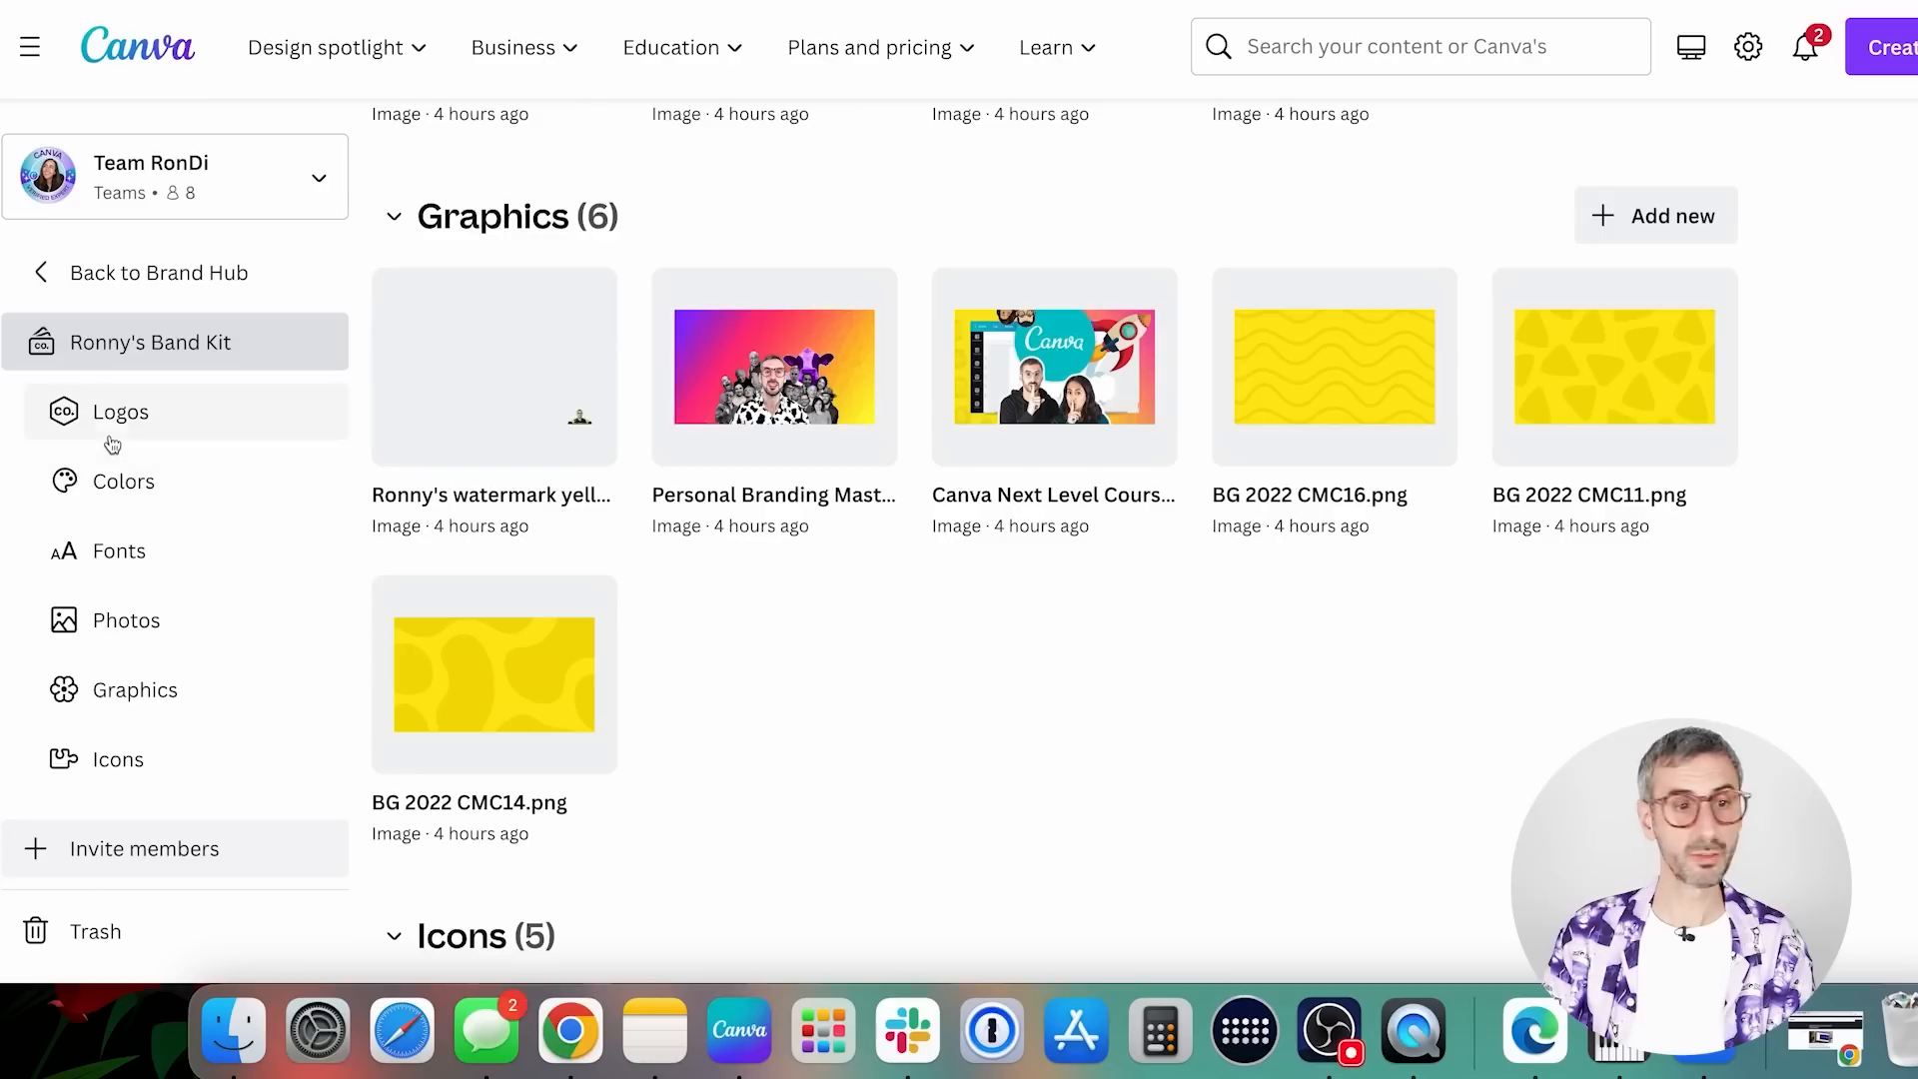
Jump between the Colors, Icons and Fonts sections of the brand kit
{"action": "left_click", "coordinate": [124, 485]}
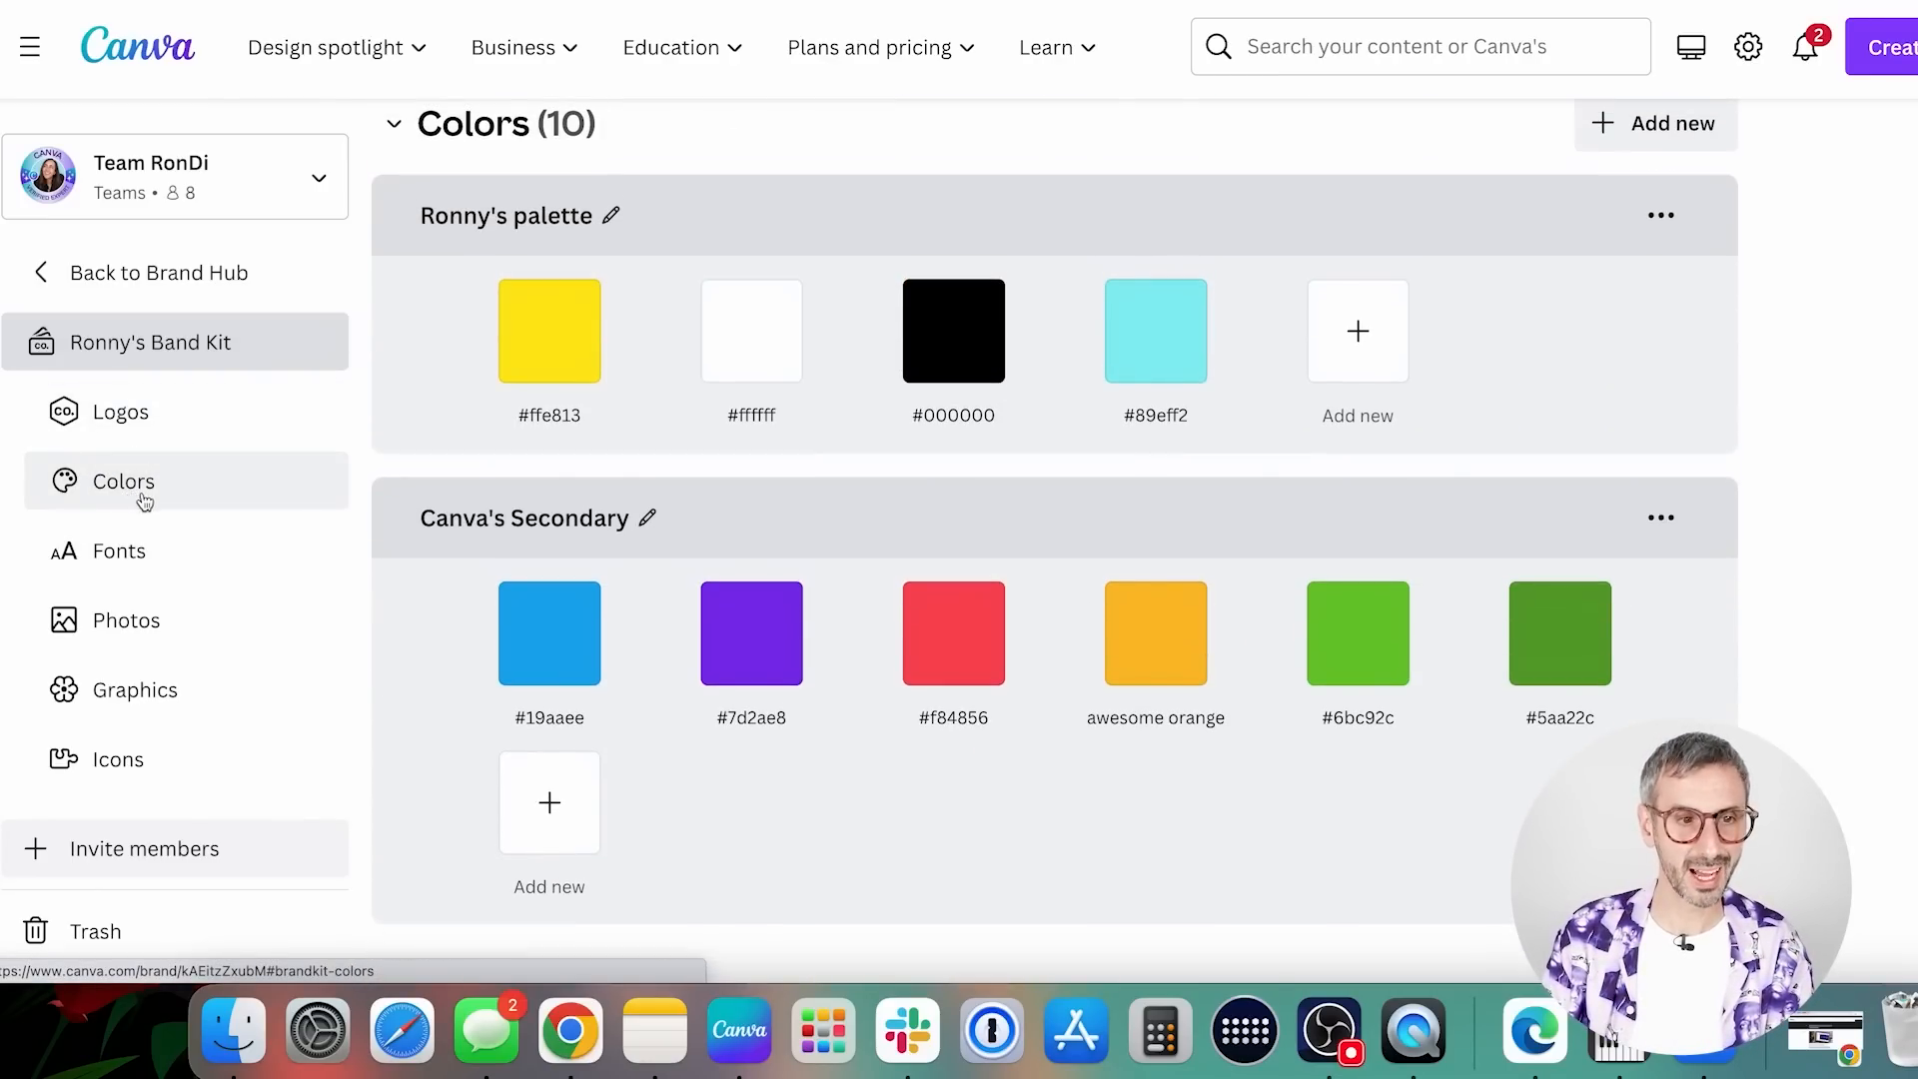
{"action": "left_click", "coordinate": [109, 771]}
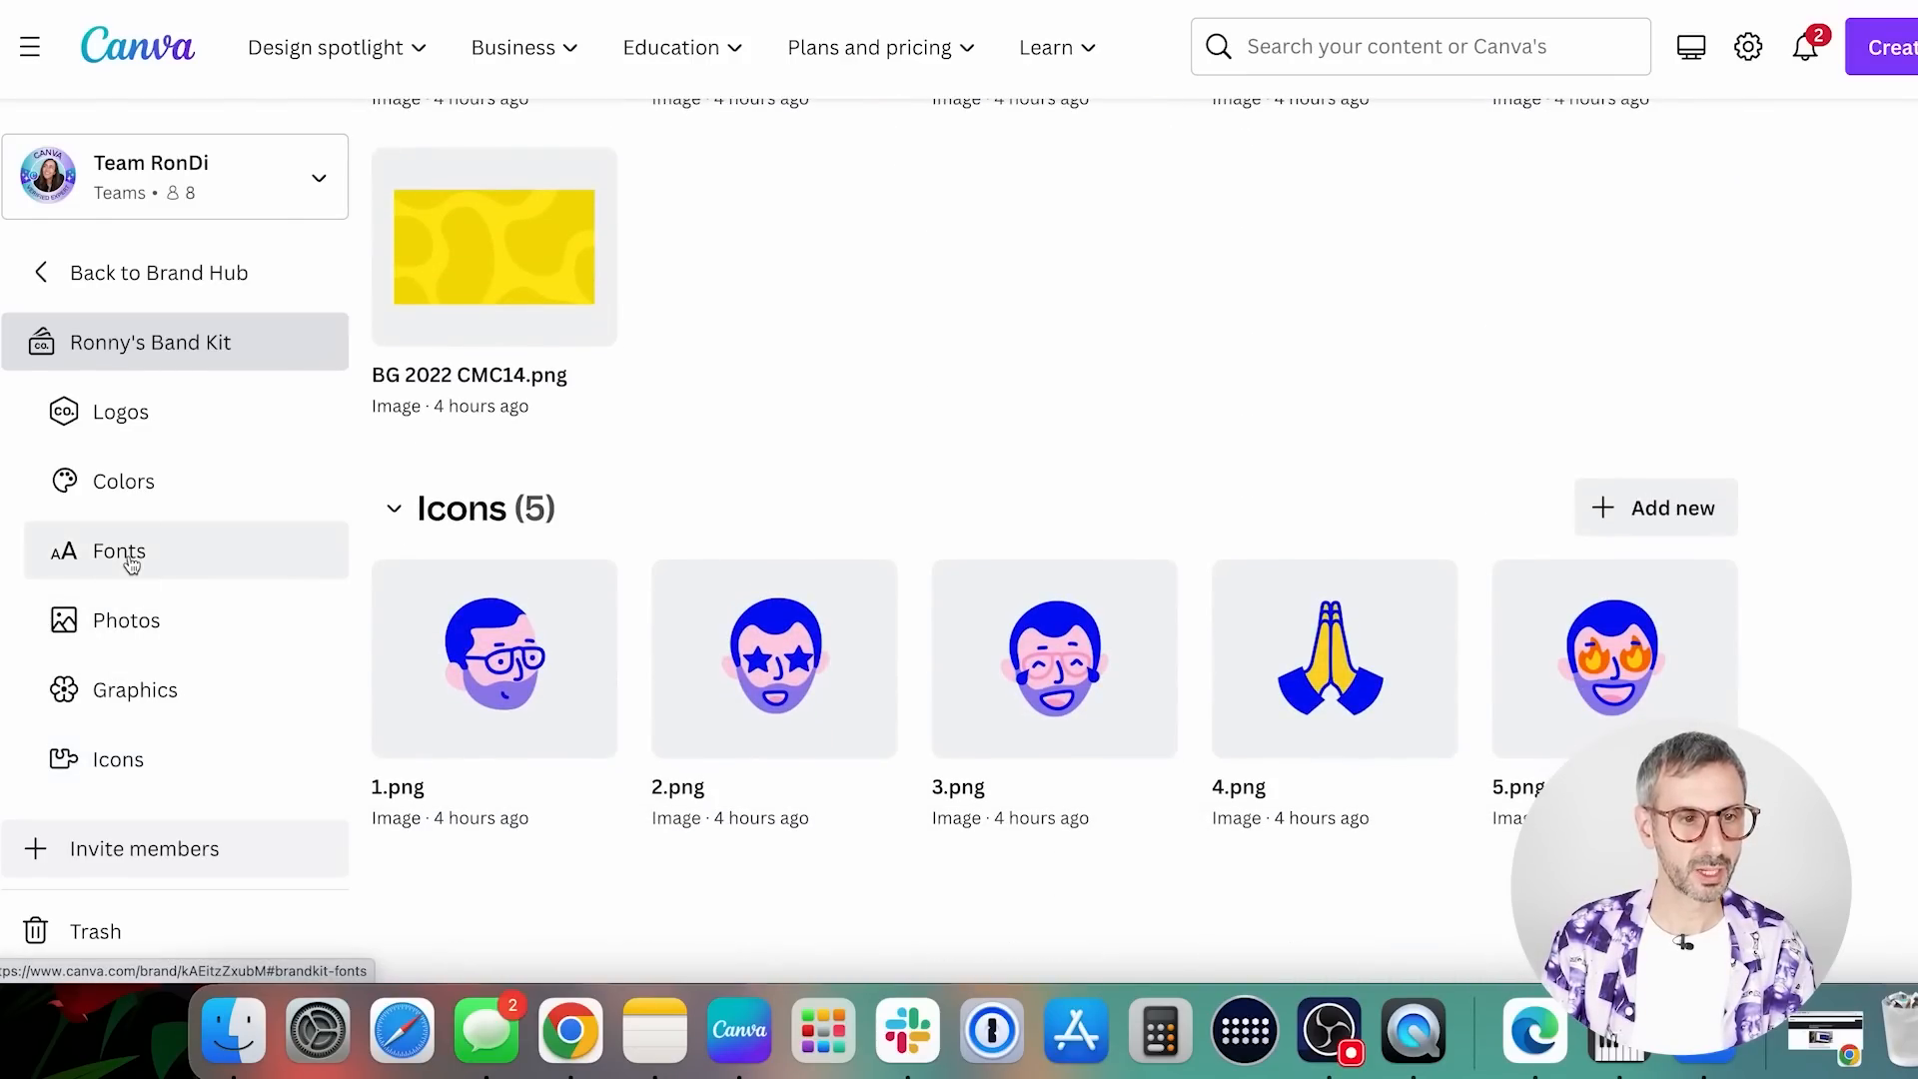
{"action": "left_click", "coordinate": [131, 565]}
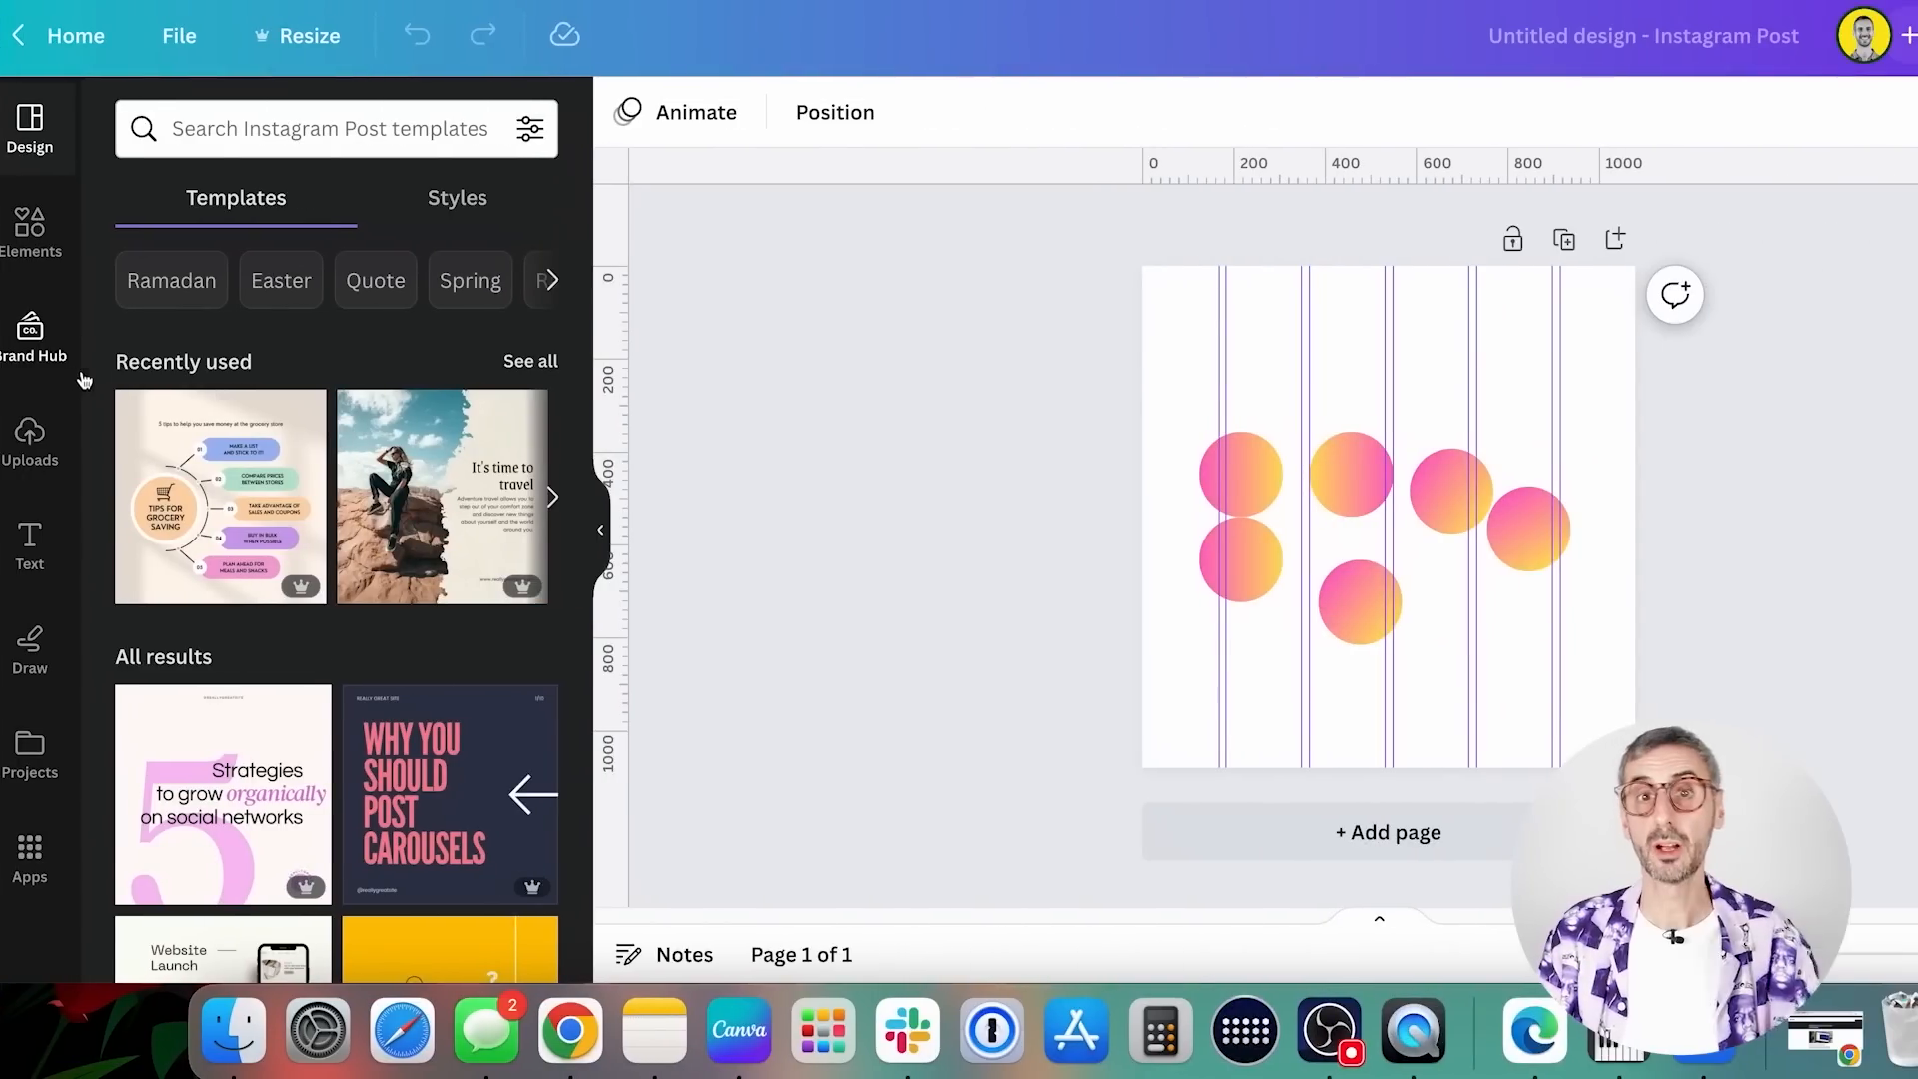
Show the Brand Hub assets inside the Instagram Post design and look through the kit's logos, colors and fonts
{"action": "left_click", "coordinate": [30, 348]}
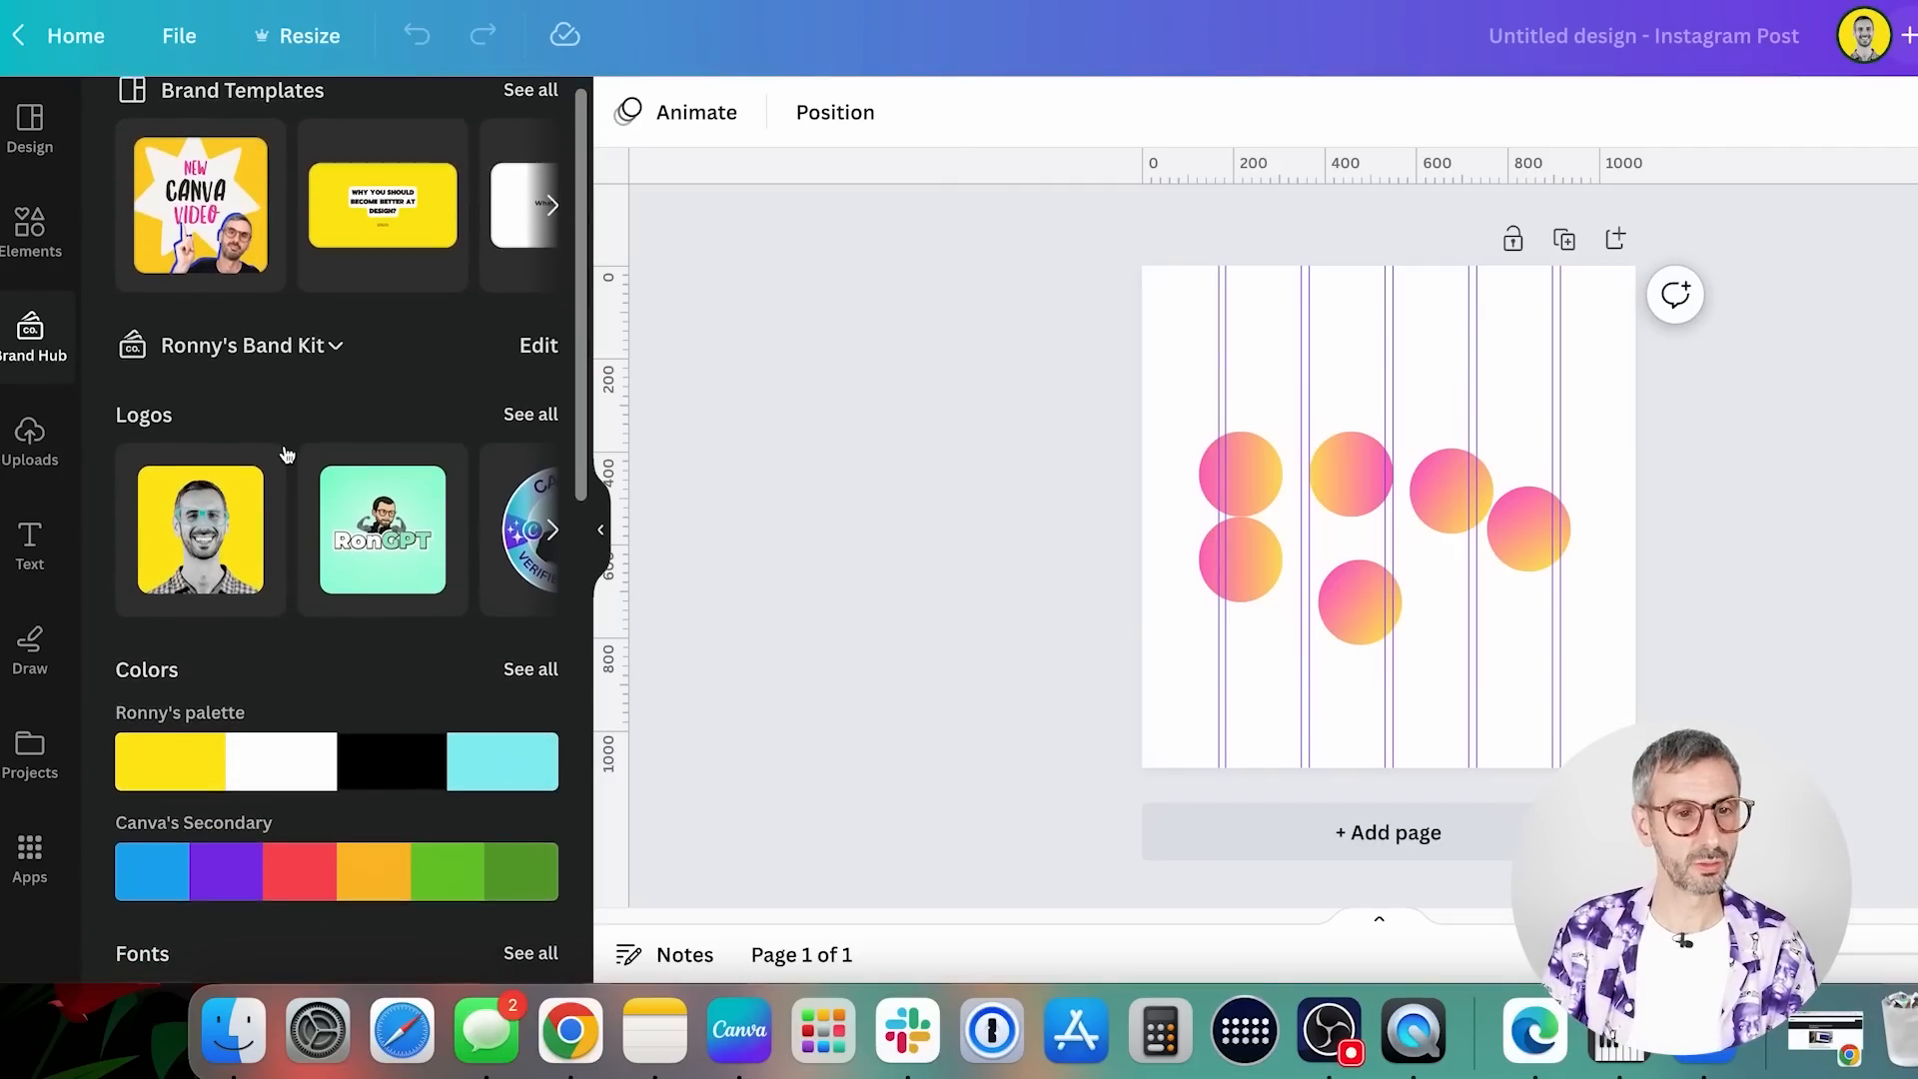
{"action": "scroll", "coordinate": [289, 460], "scroll_direction": "down", "scroll_amount": 6}
{"action": "scroll", "coordinate": [339, 479], "scroll_direction": "down", "scroll_amount": 5}
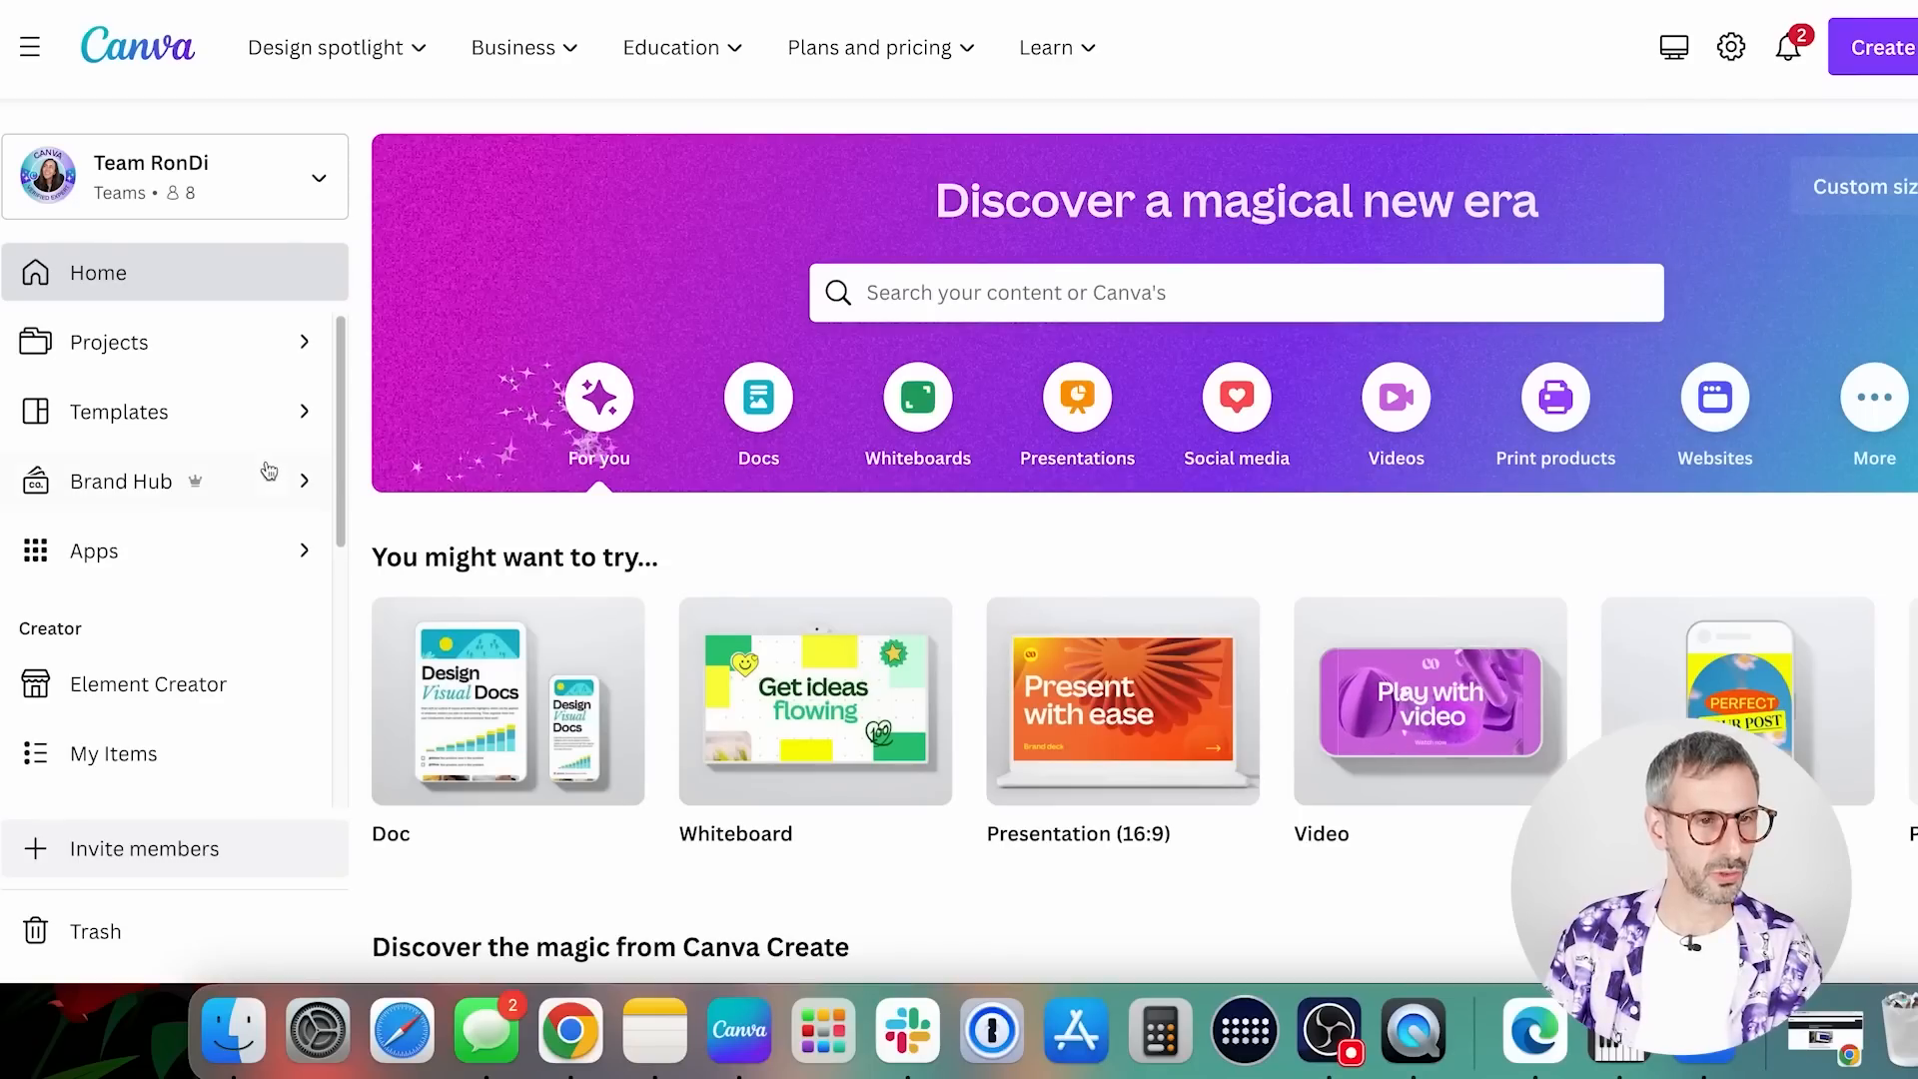
Open the Brand templates collection of the Brand Hub from the home page
{"action": "left_click", "coordinate": [130, 482]}
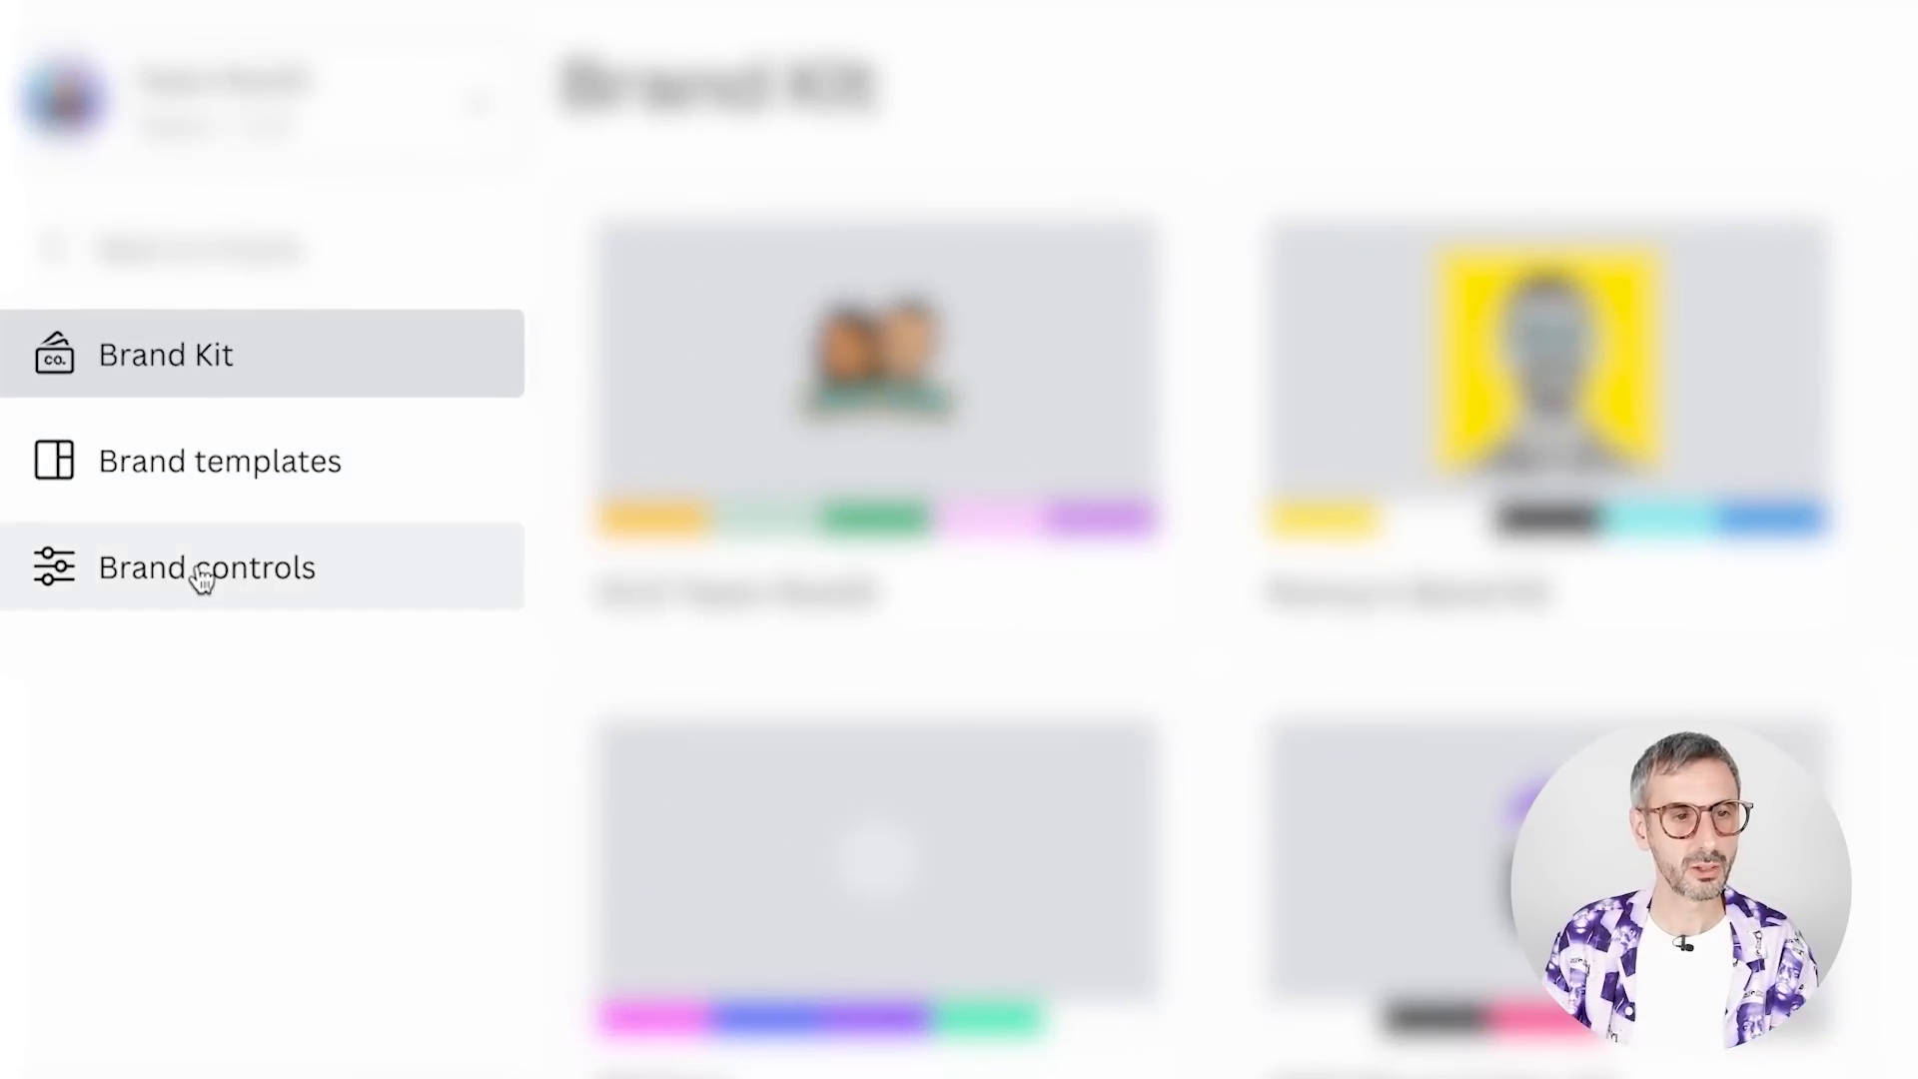
{"action": "left_click", "coordinate": [215, 462]}
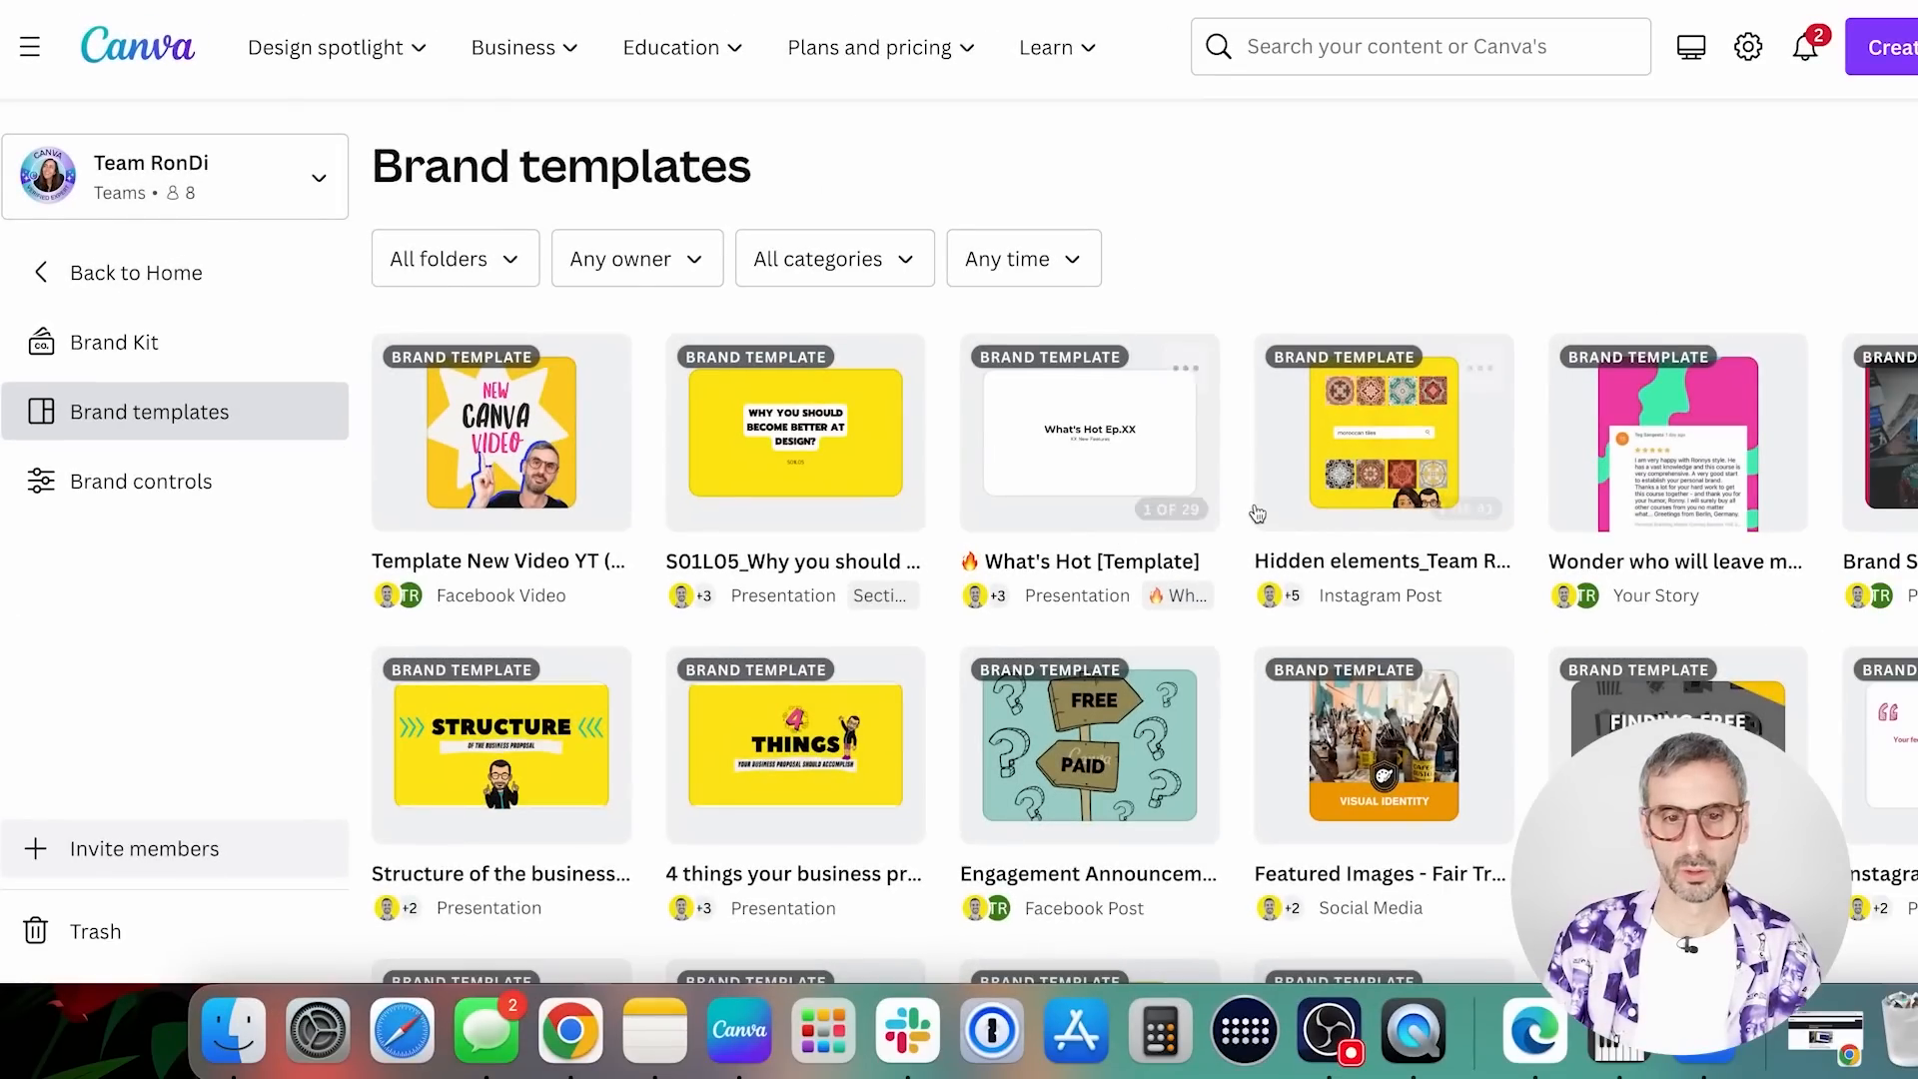
Look through the team's brand templates and open the Brand controls of the Brand Hub
{"action": "scroll", "coordinate": [1136, 638], "scroll_direction": "down", "scroll_amount": 3}
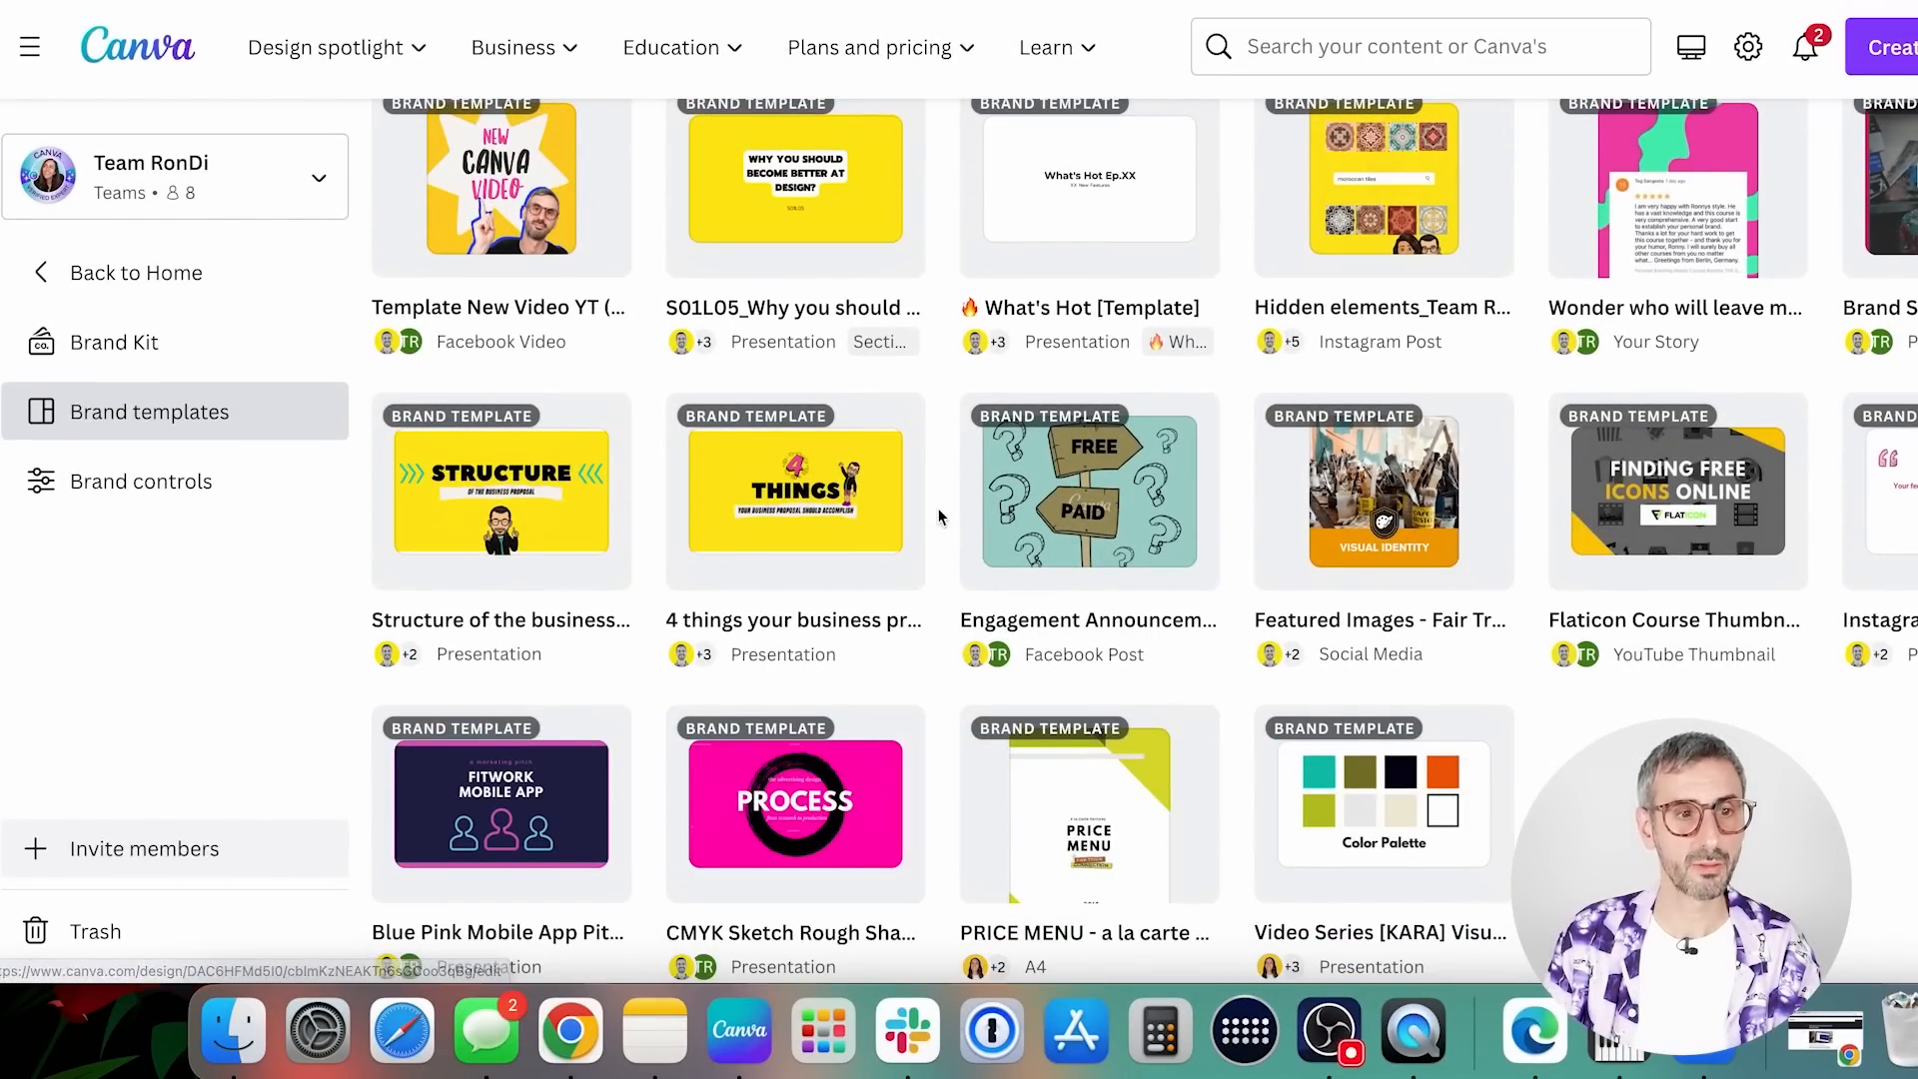
{"action": "scroll", "coordinate": [942, 514], "scroll_direction": "up", "scroll_amount": 3}
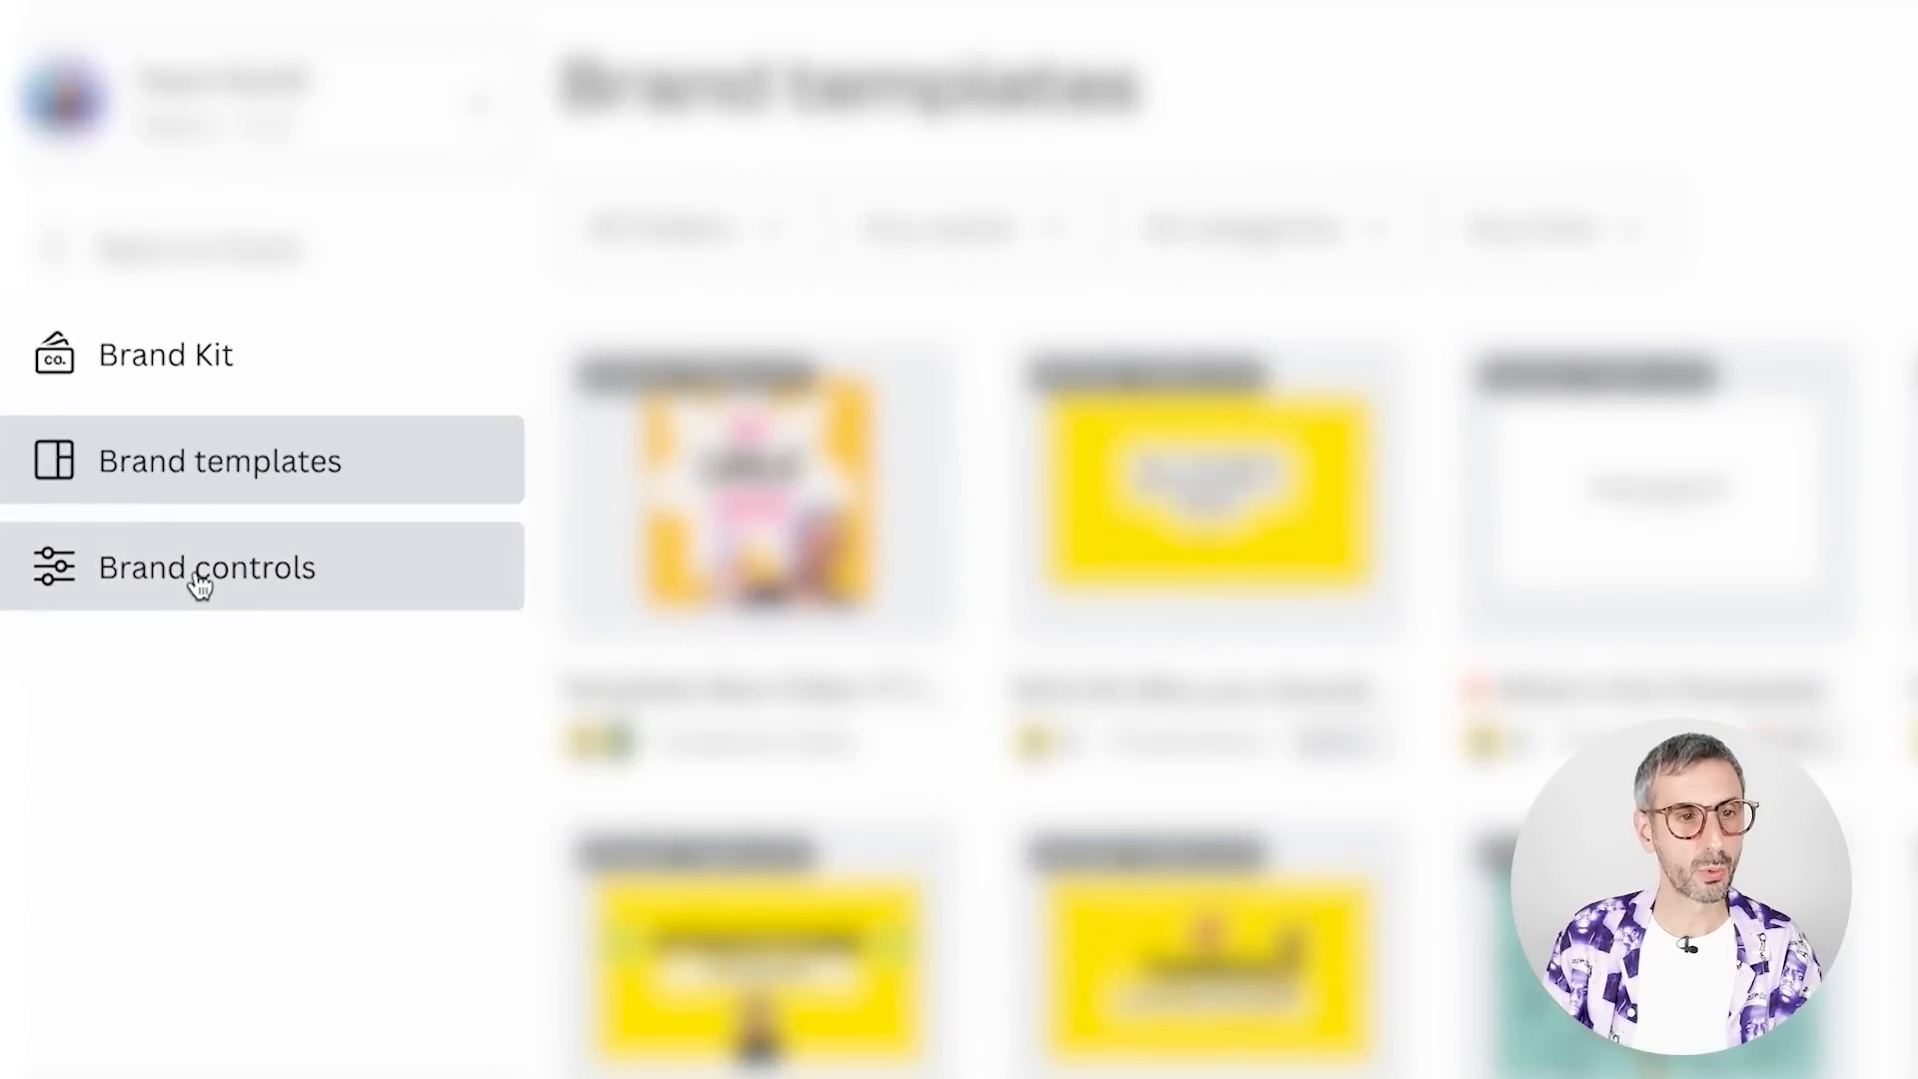
{"action": "left_click", "coordinate": [197, 579]}
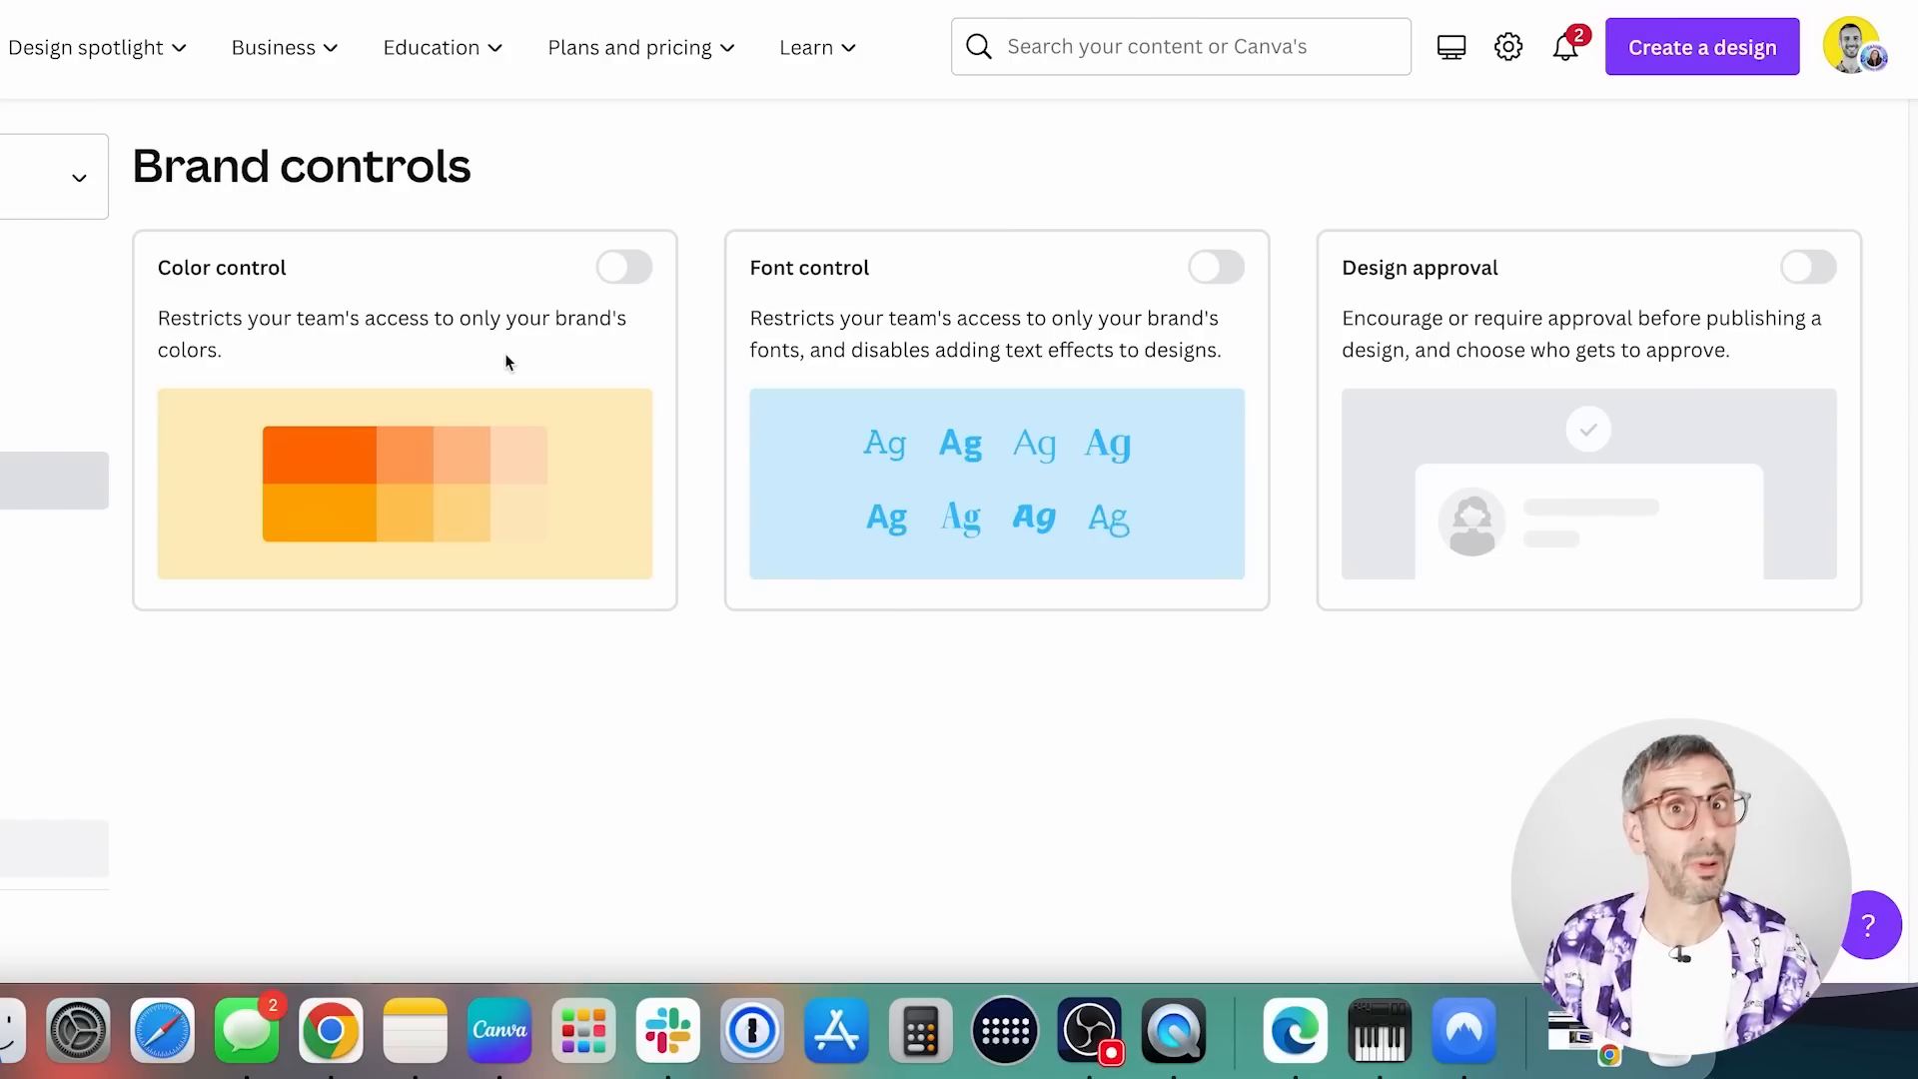
Turn Color control on and back off, and do the same with Font control
{"action": "left_click", "coordinate": [636, 269]}
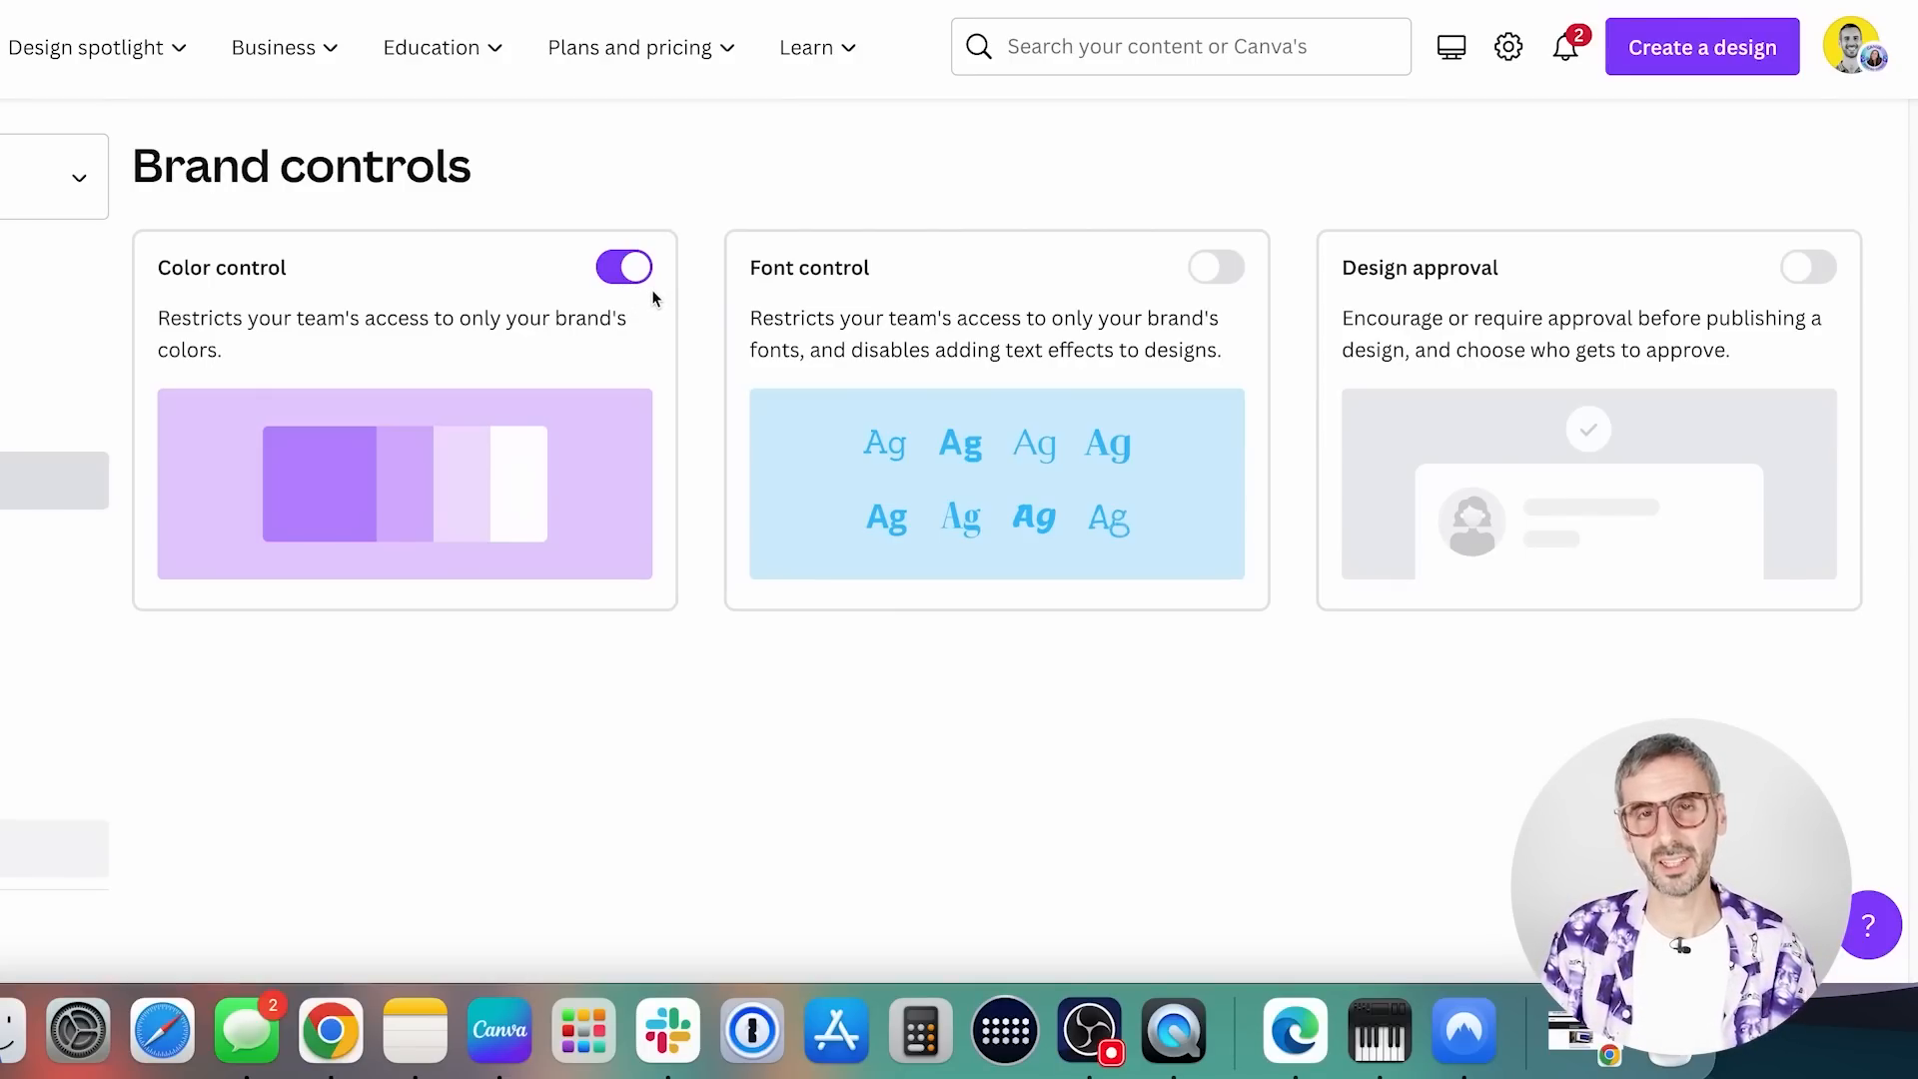
{"action": "left_click", "coordinate": [639, 270]}
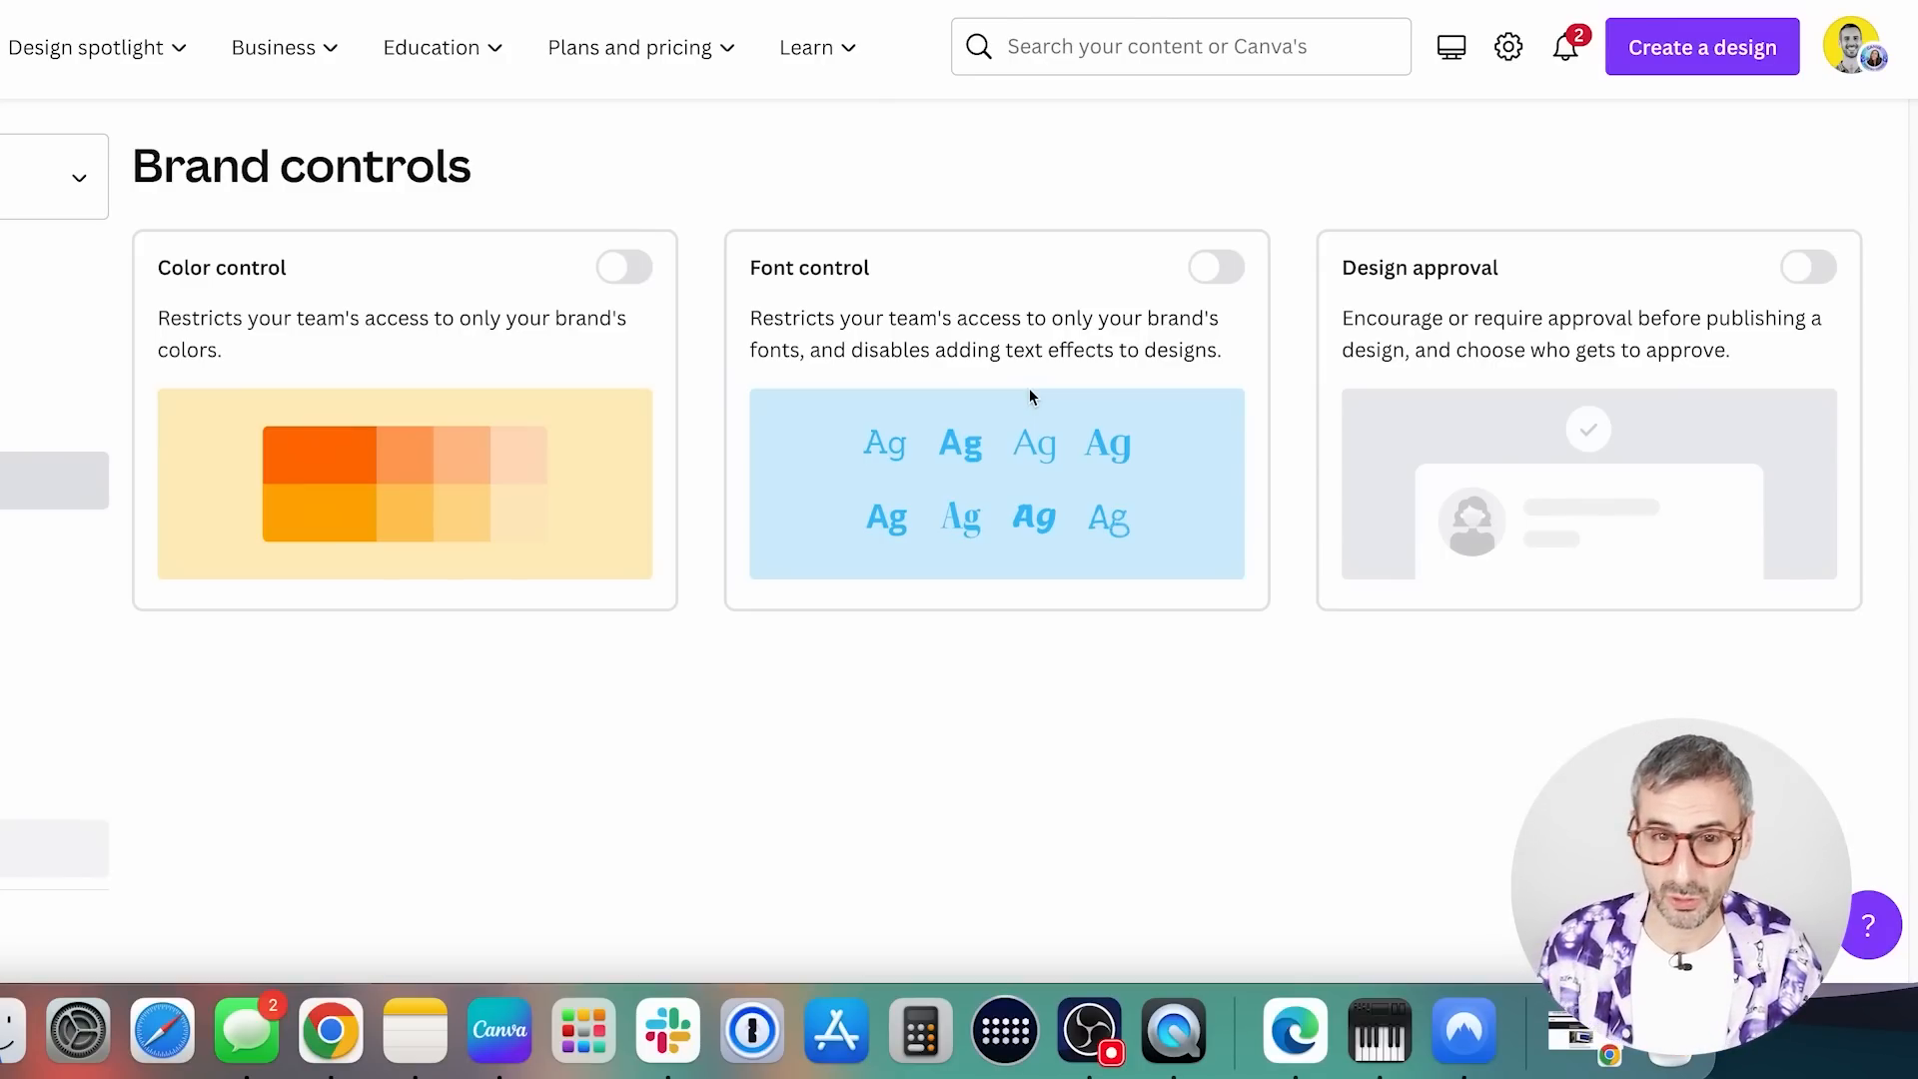
{"action": "left_click", "coordinate": [1228, 280]}
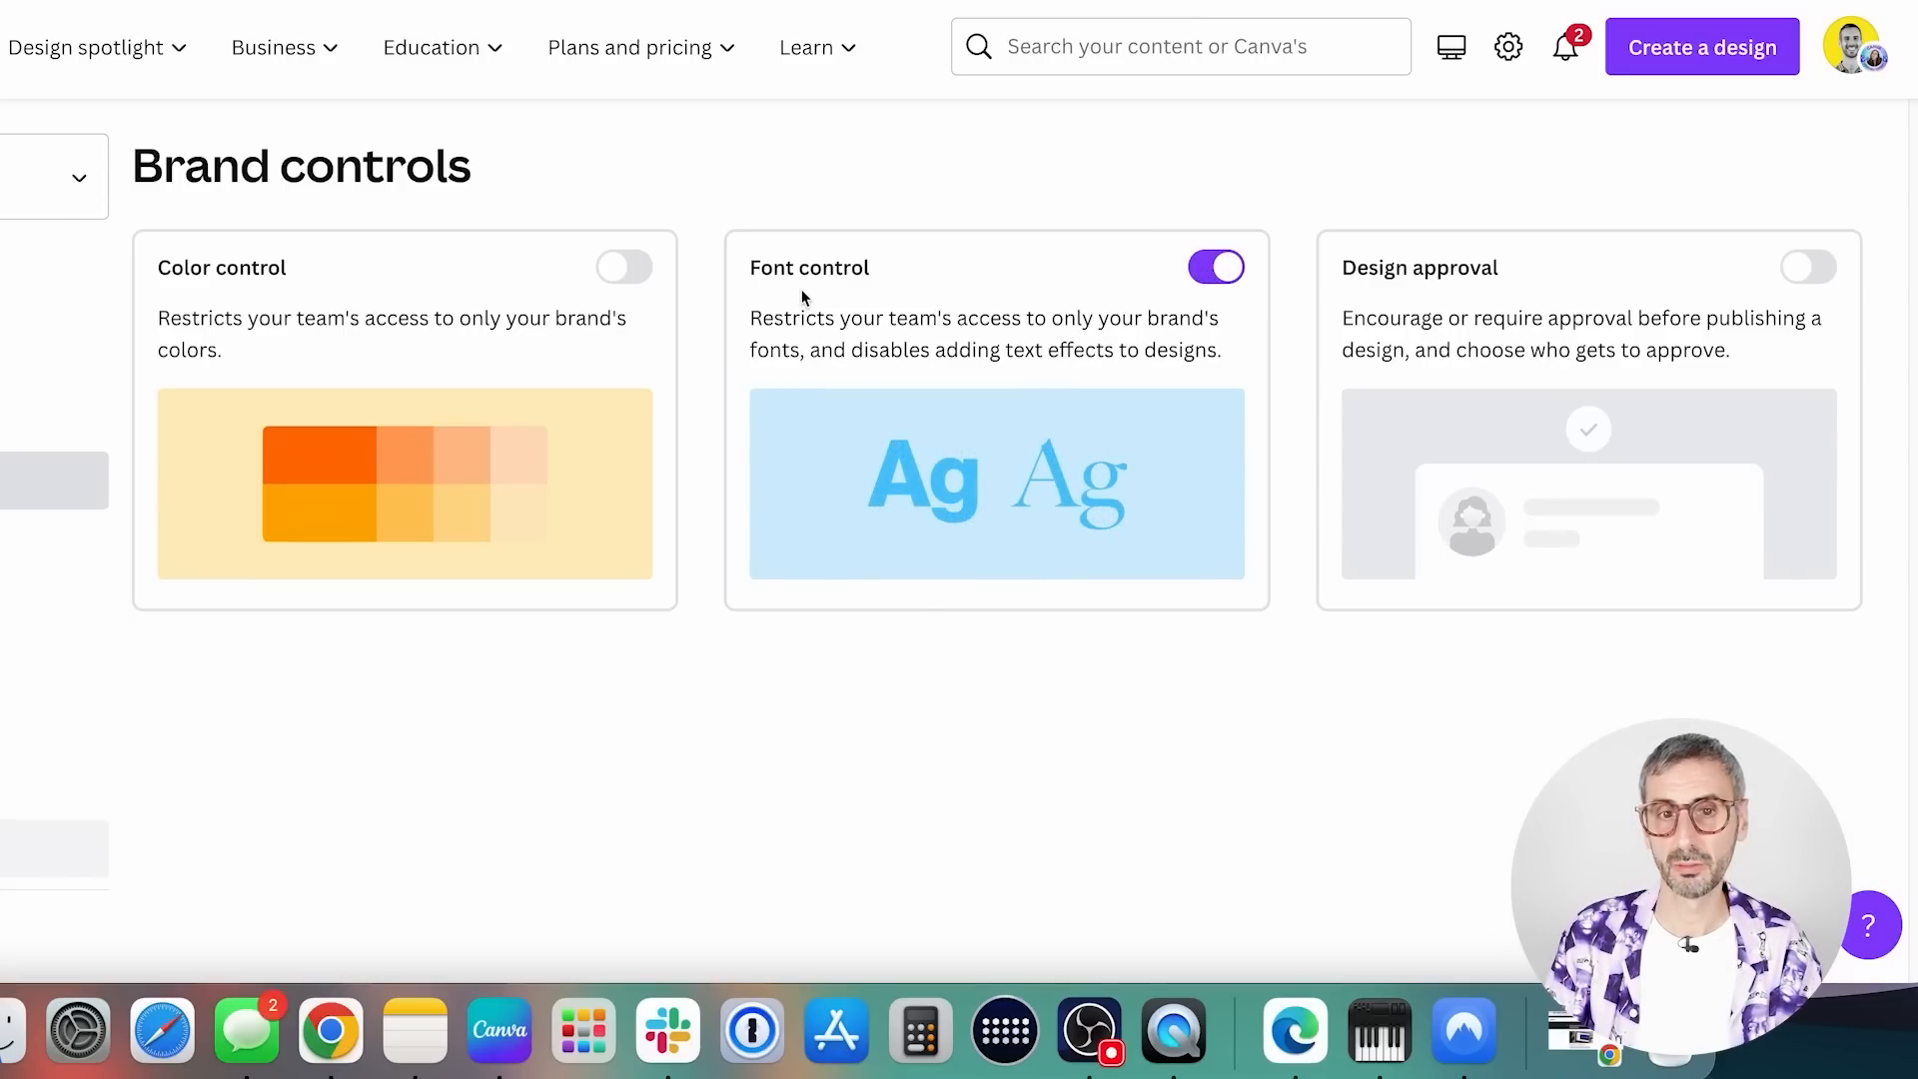
{"action": "left_click", "coordinate": [1216, 280]}
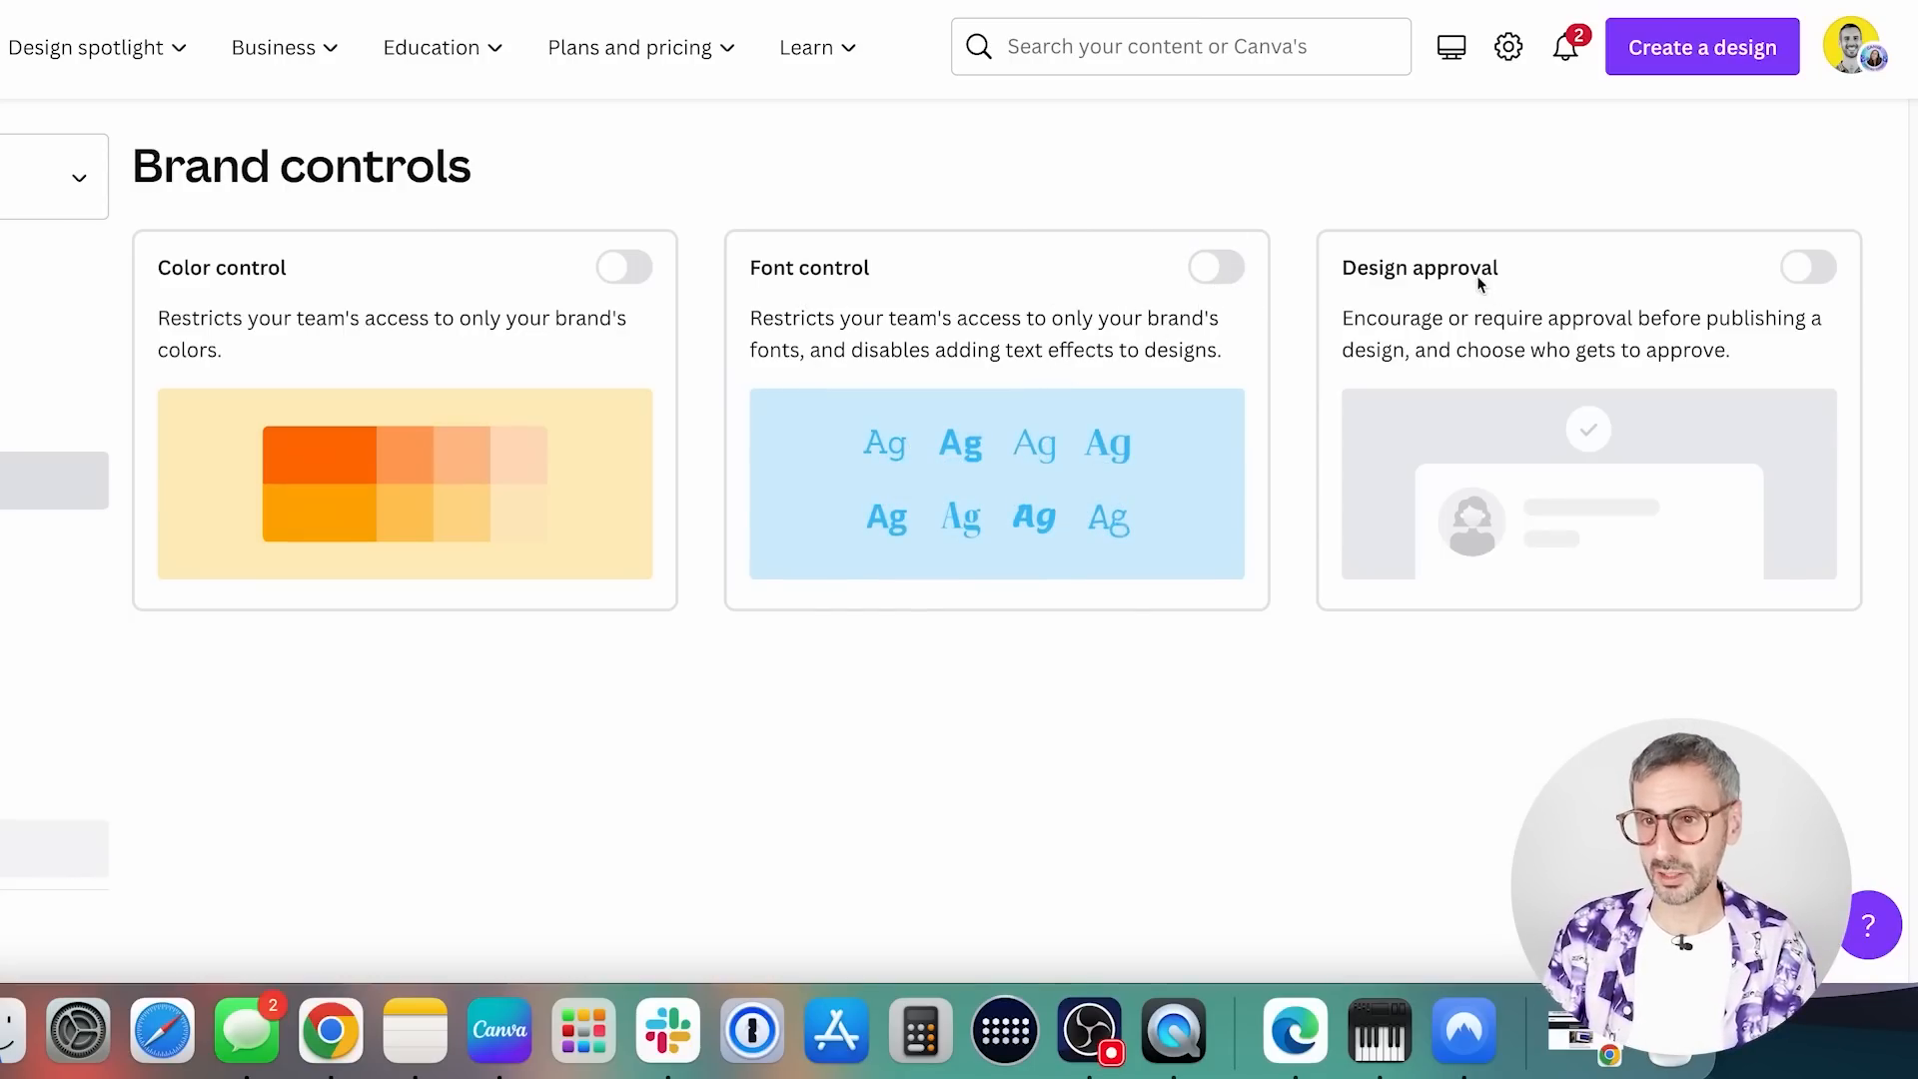
Turn on Design approval and select the second listed team member as an approver in its settings
{"action": "left_click", "coordinate": [1810, 267]}
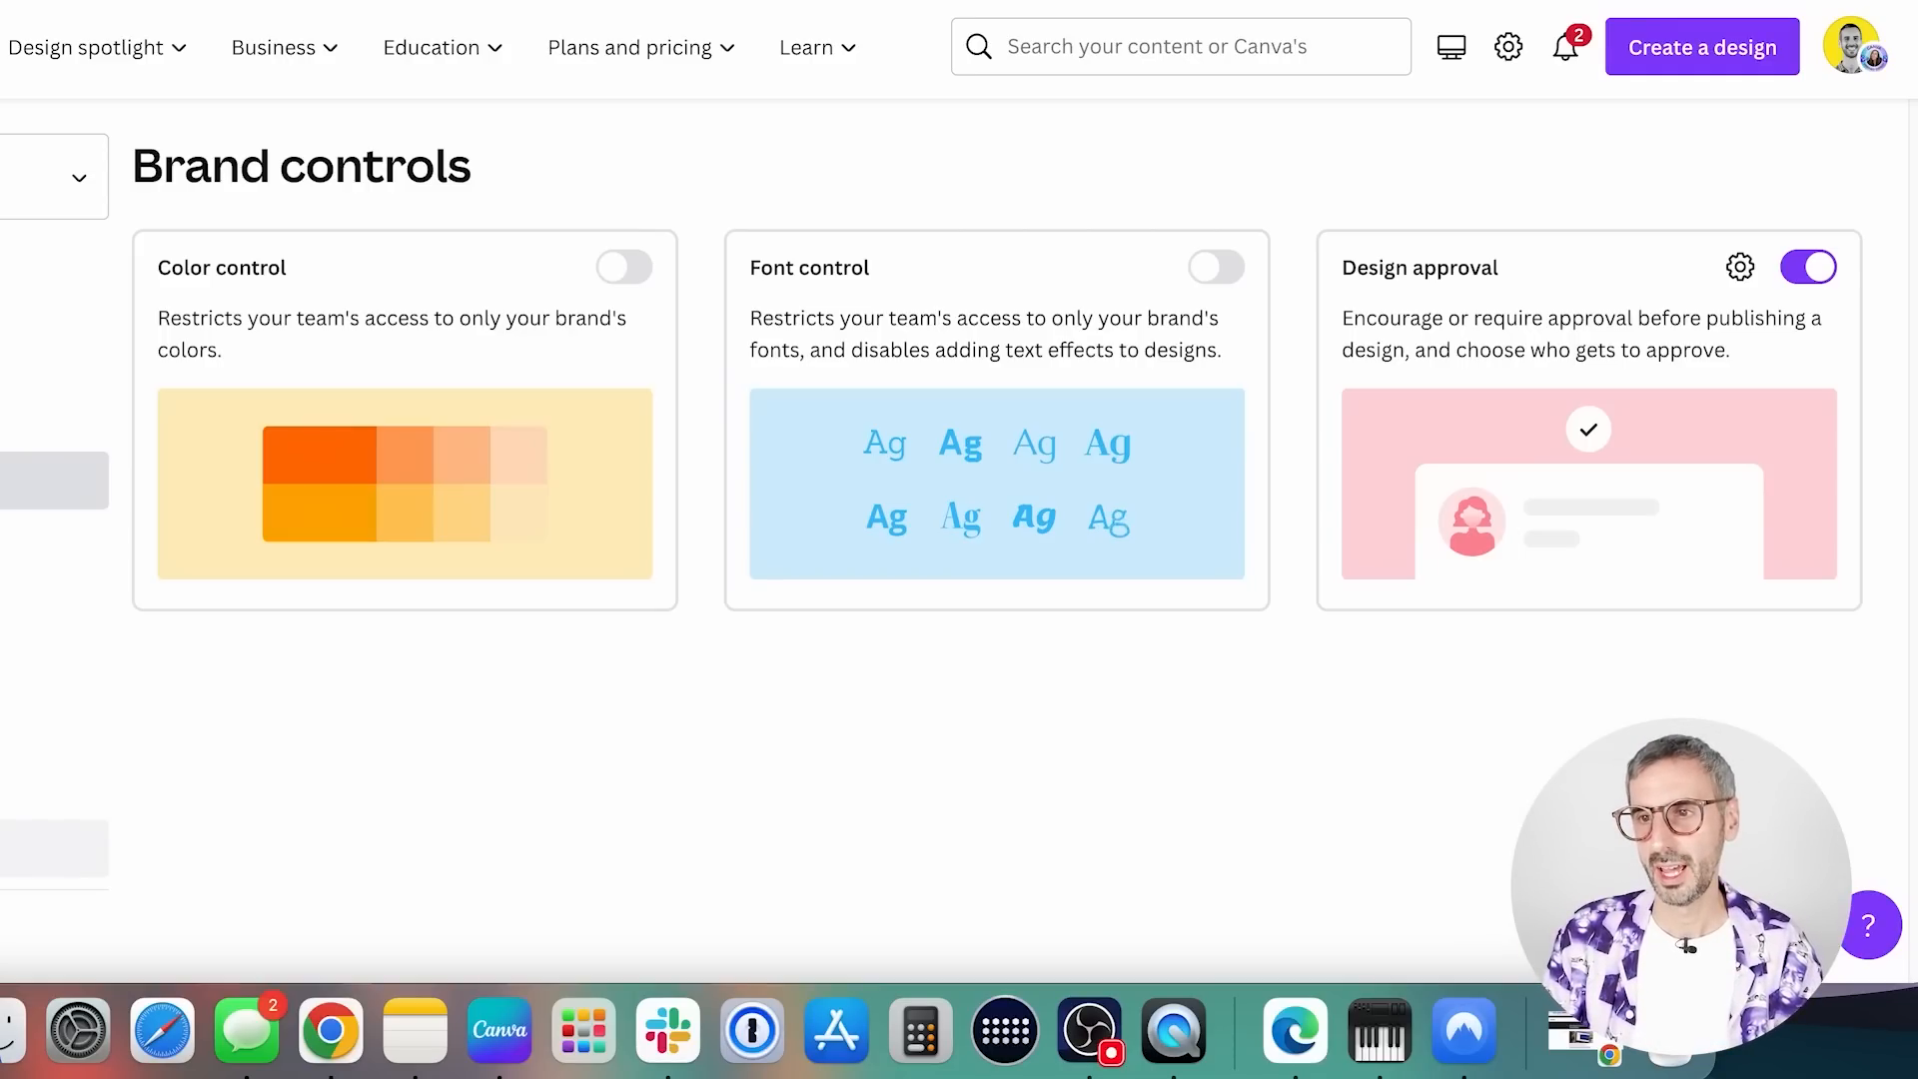
{"action": "left_click", "coordinate": [1741, 268]}
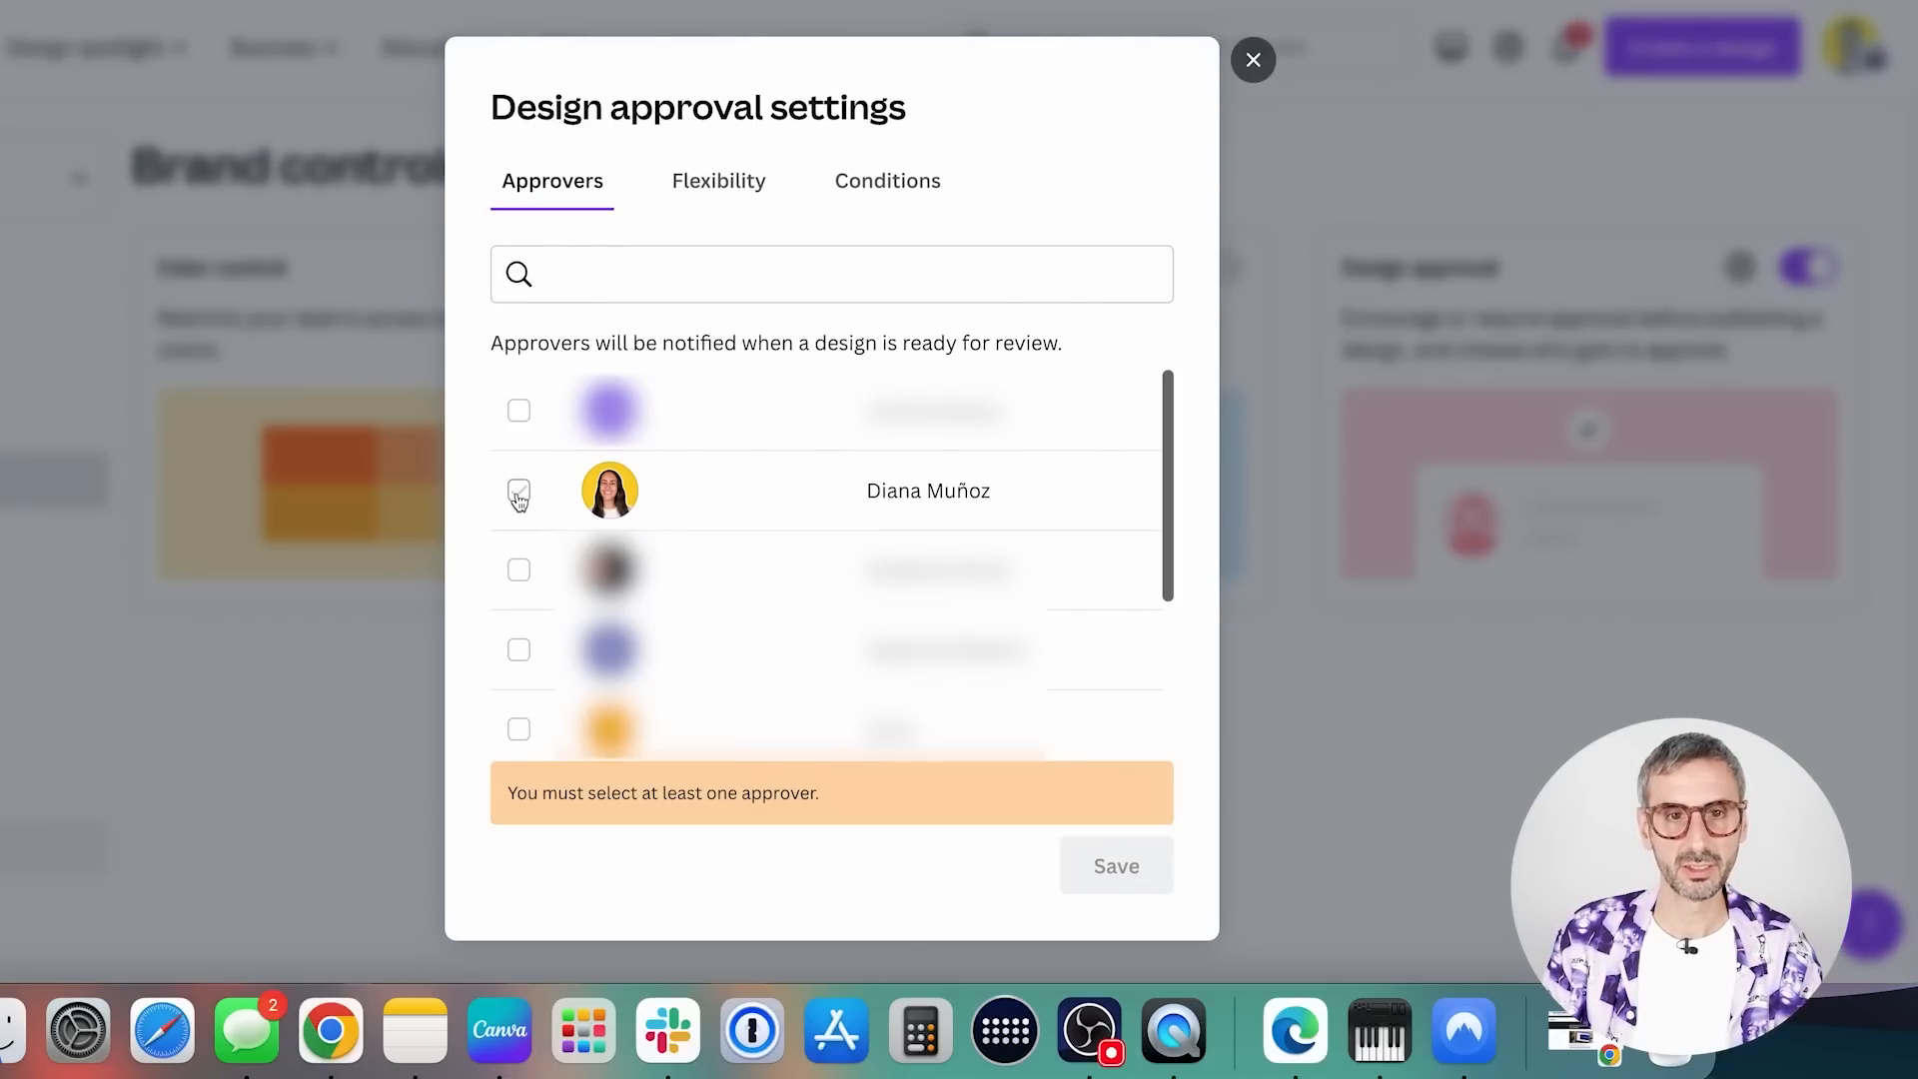
{"action": "left_click", "coordinate": [520, 491]}
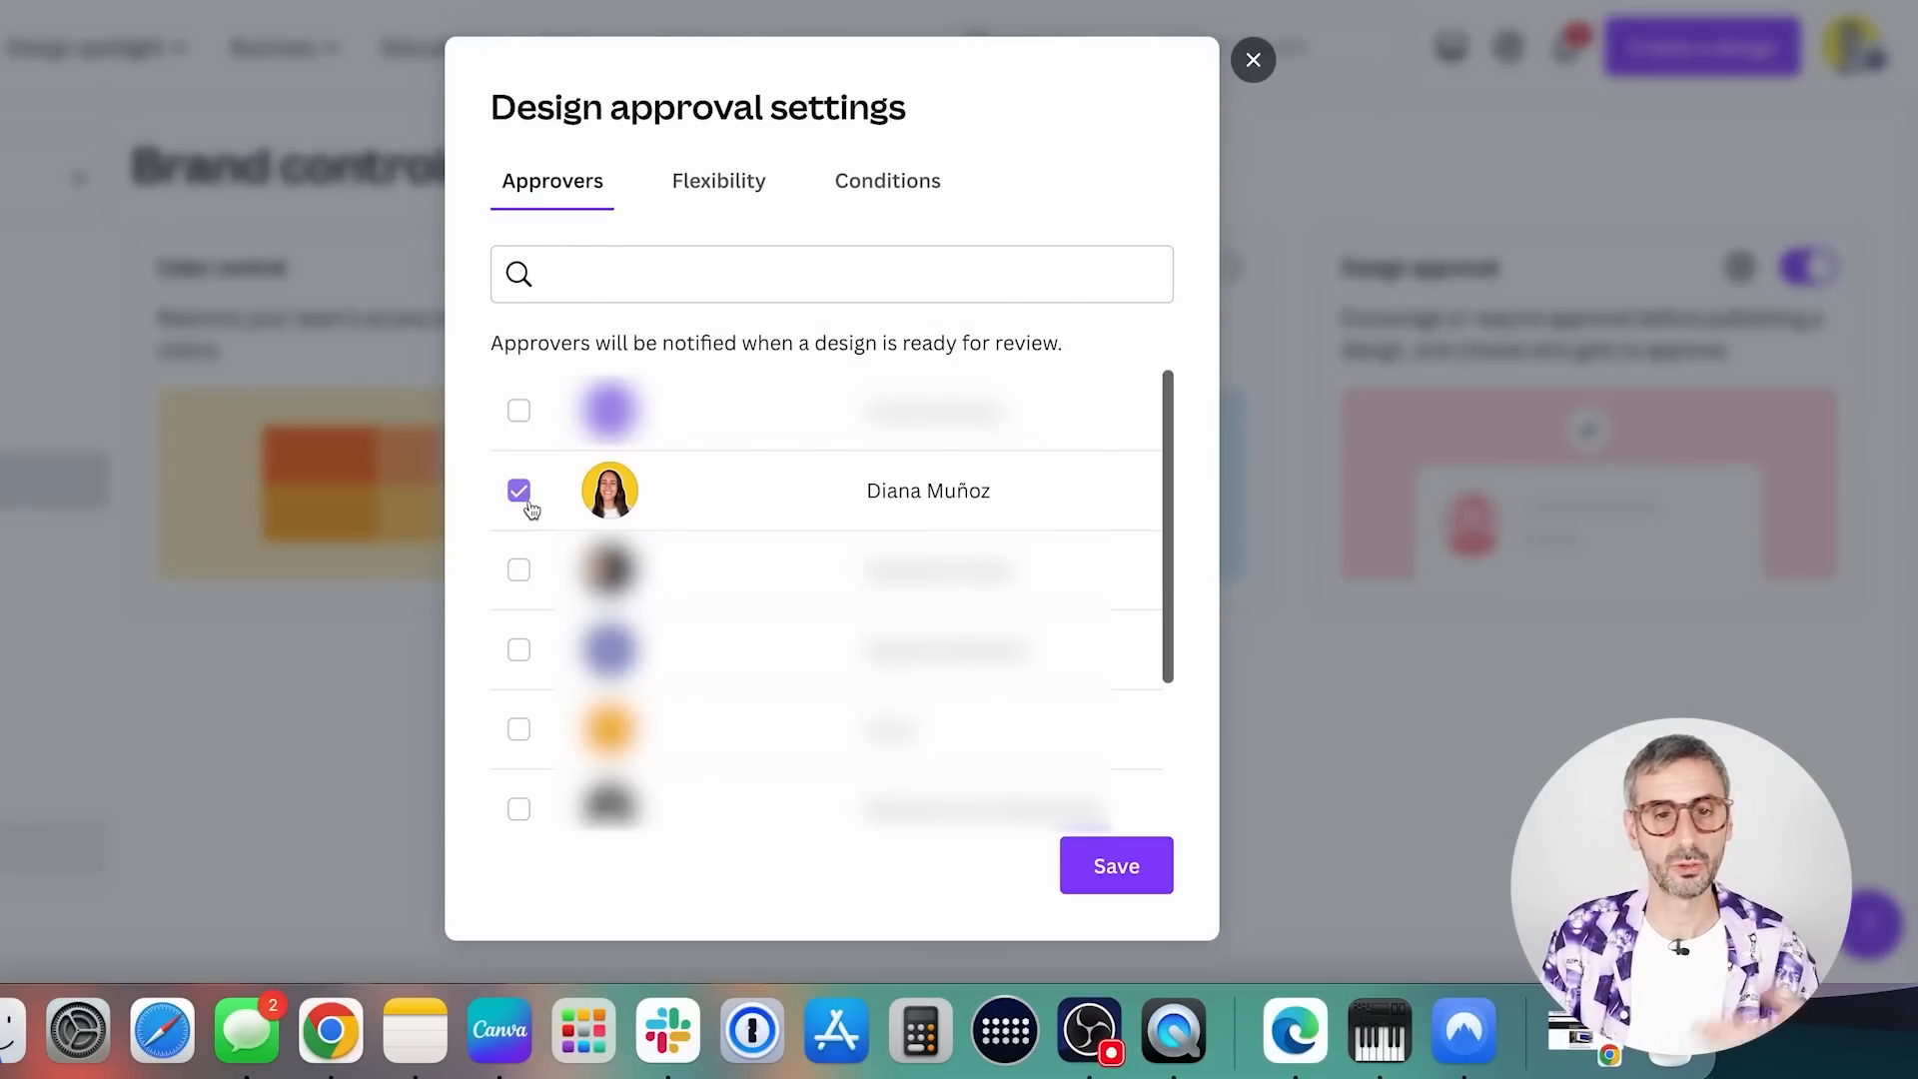
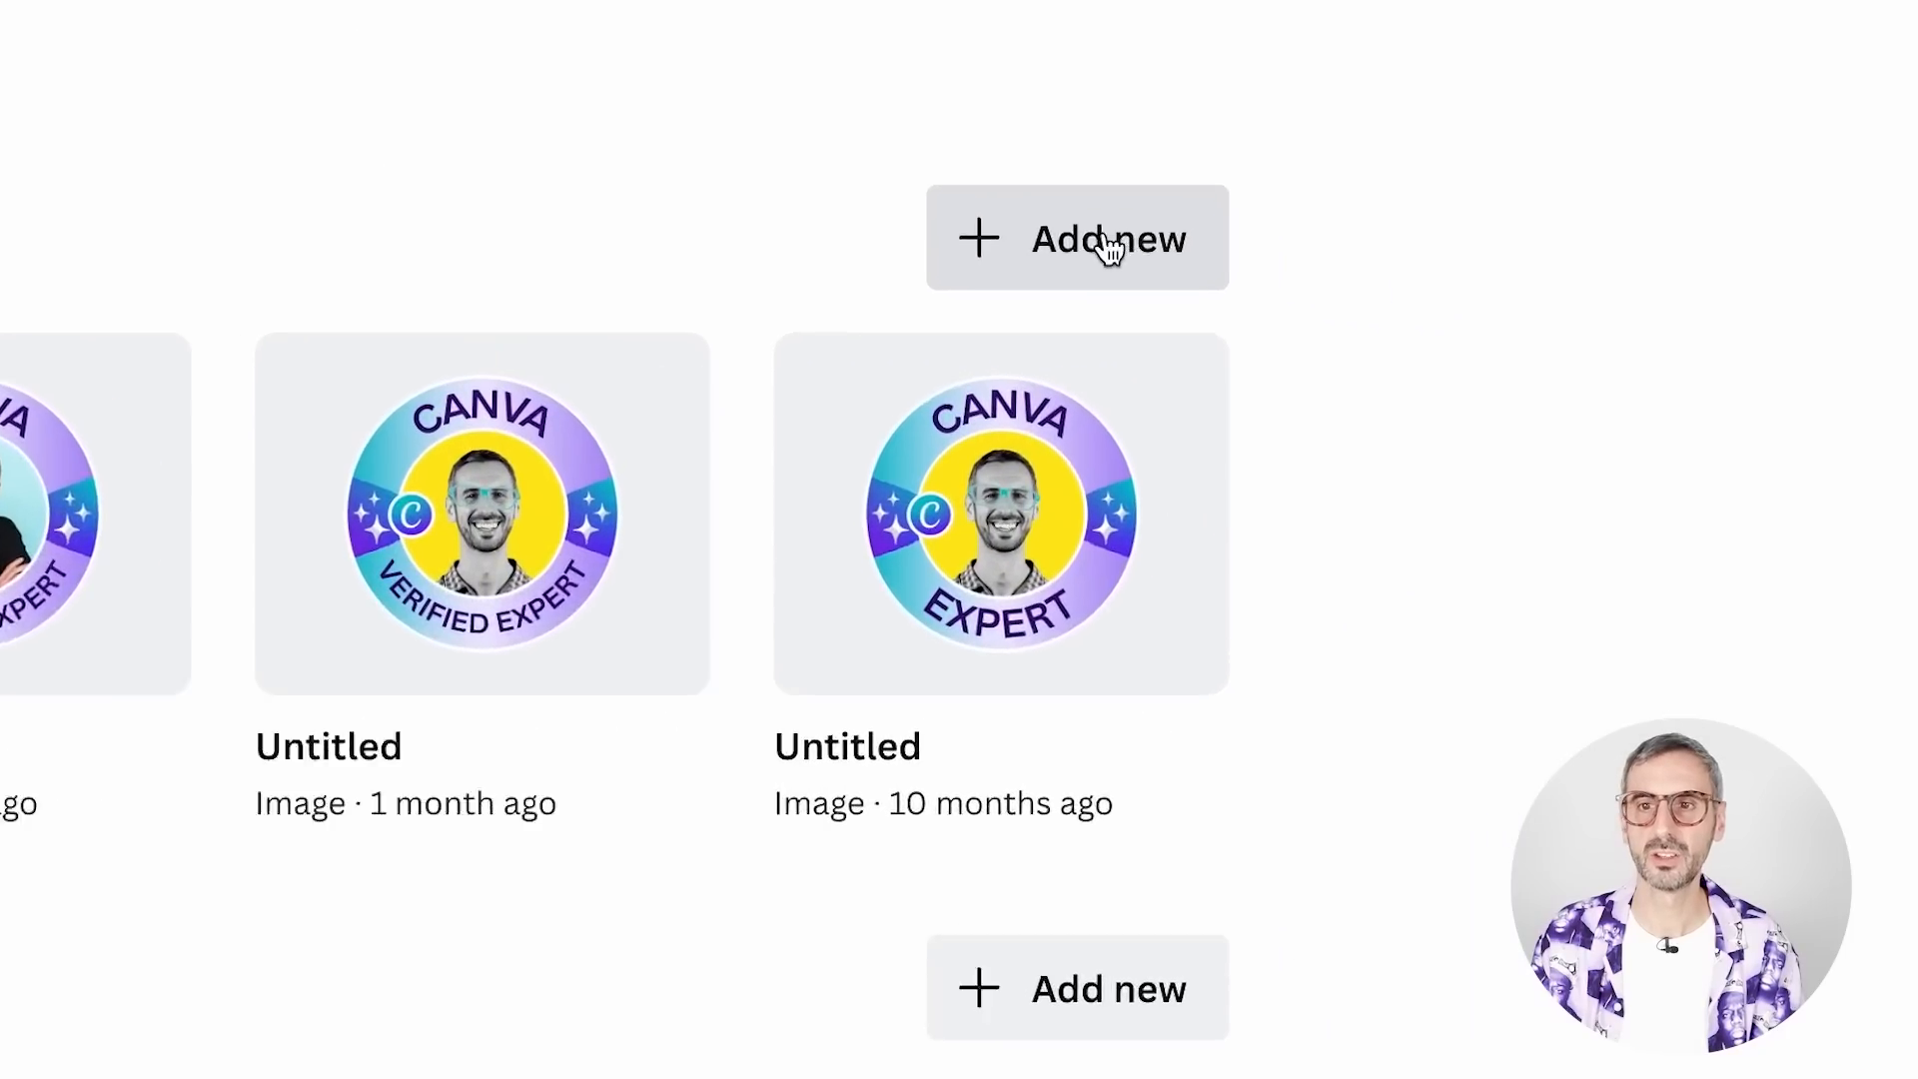
Add logo guidelines to the brand kit: RonGPT logo for AI tutorials and documents, yellow squared photo for social media, Canva Expert Badges for everything else
{"action": "left_click", "coordinate": [1451, 303]}
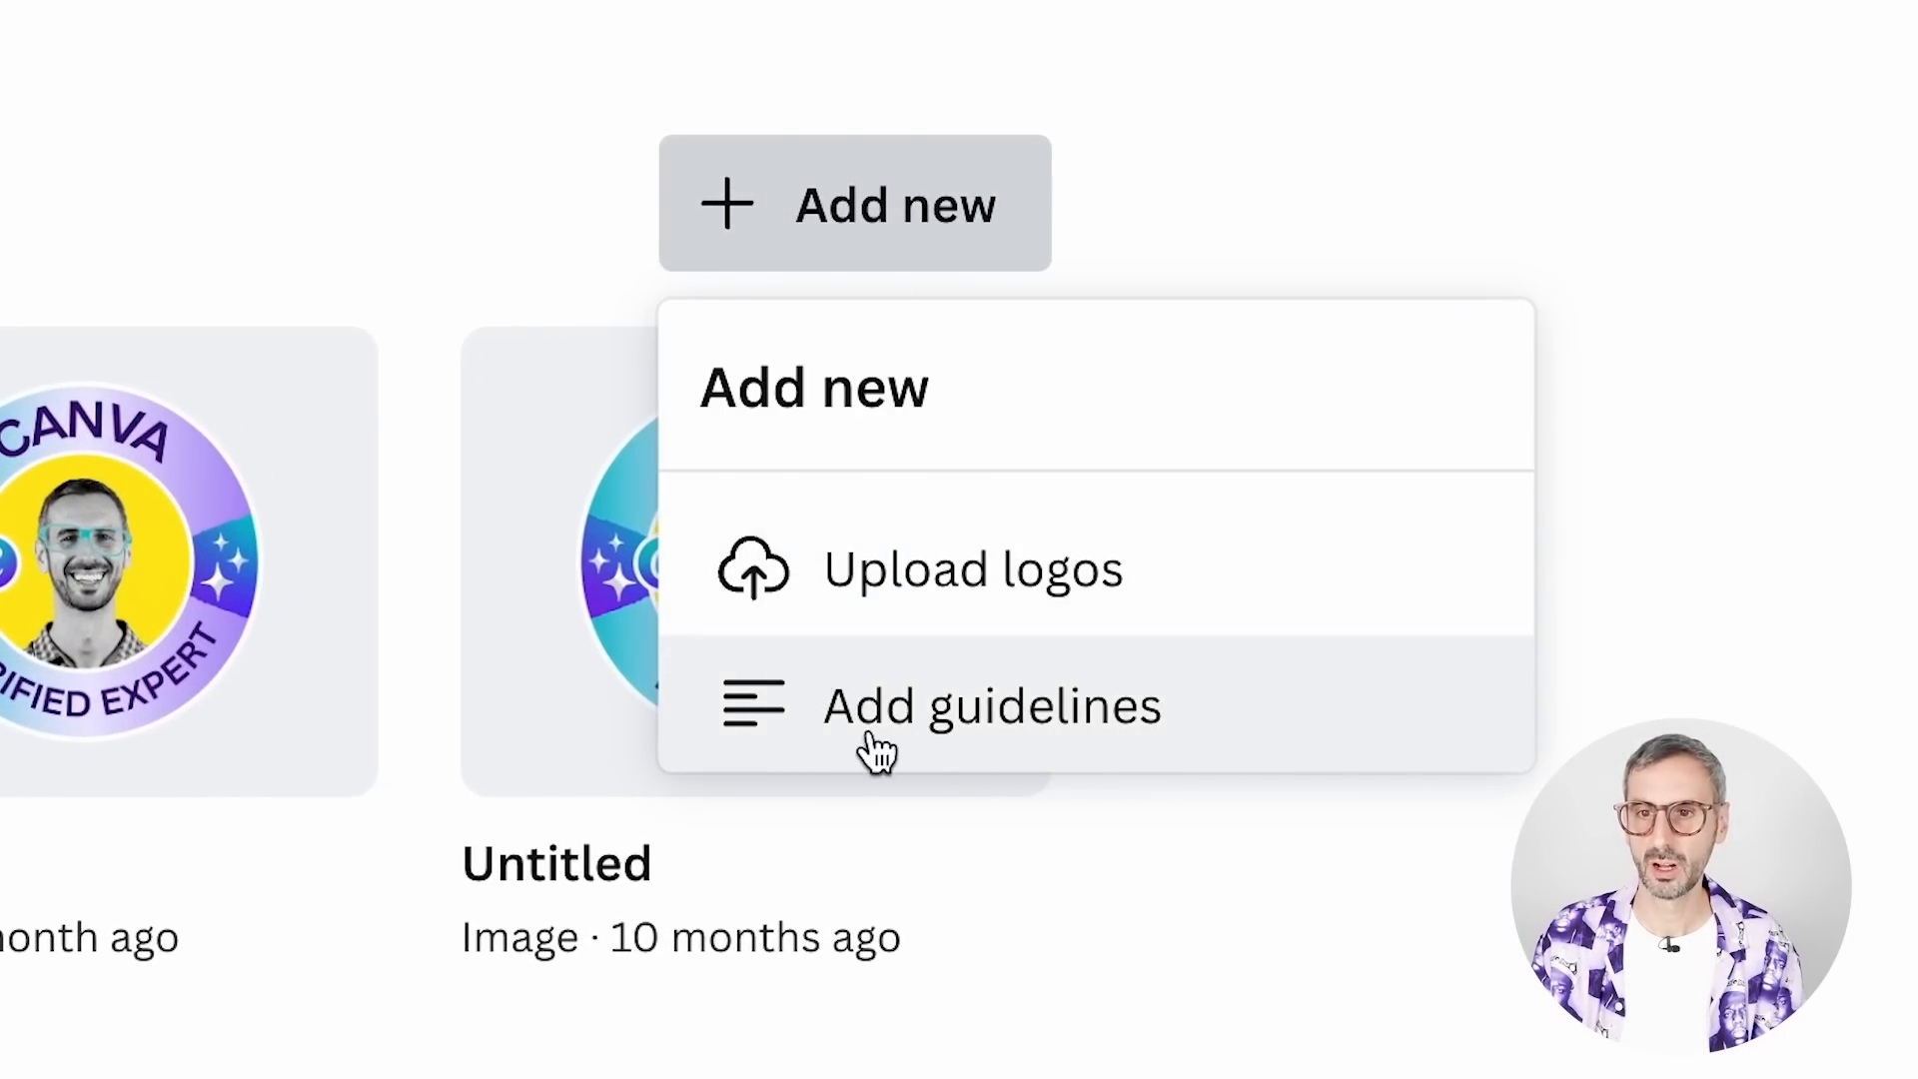
{"action": "left_click", "coordinate": [1056, 709]}
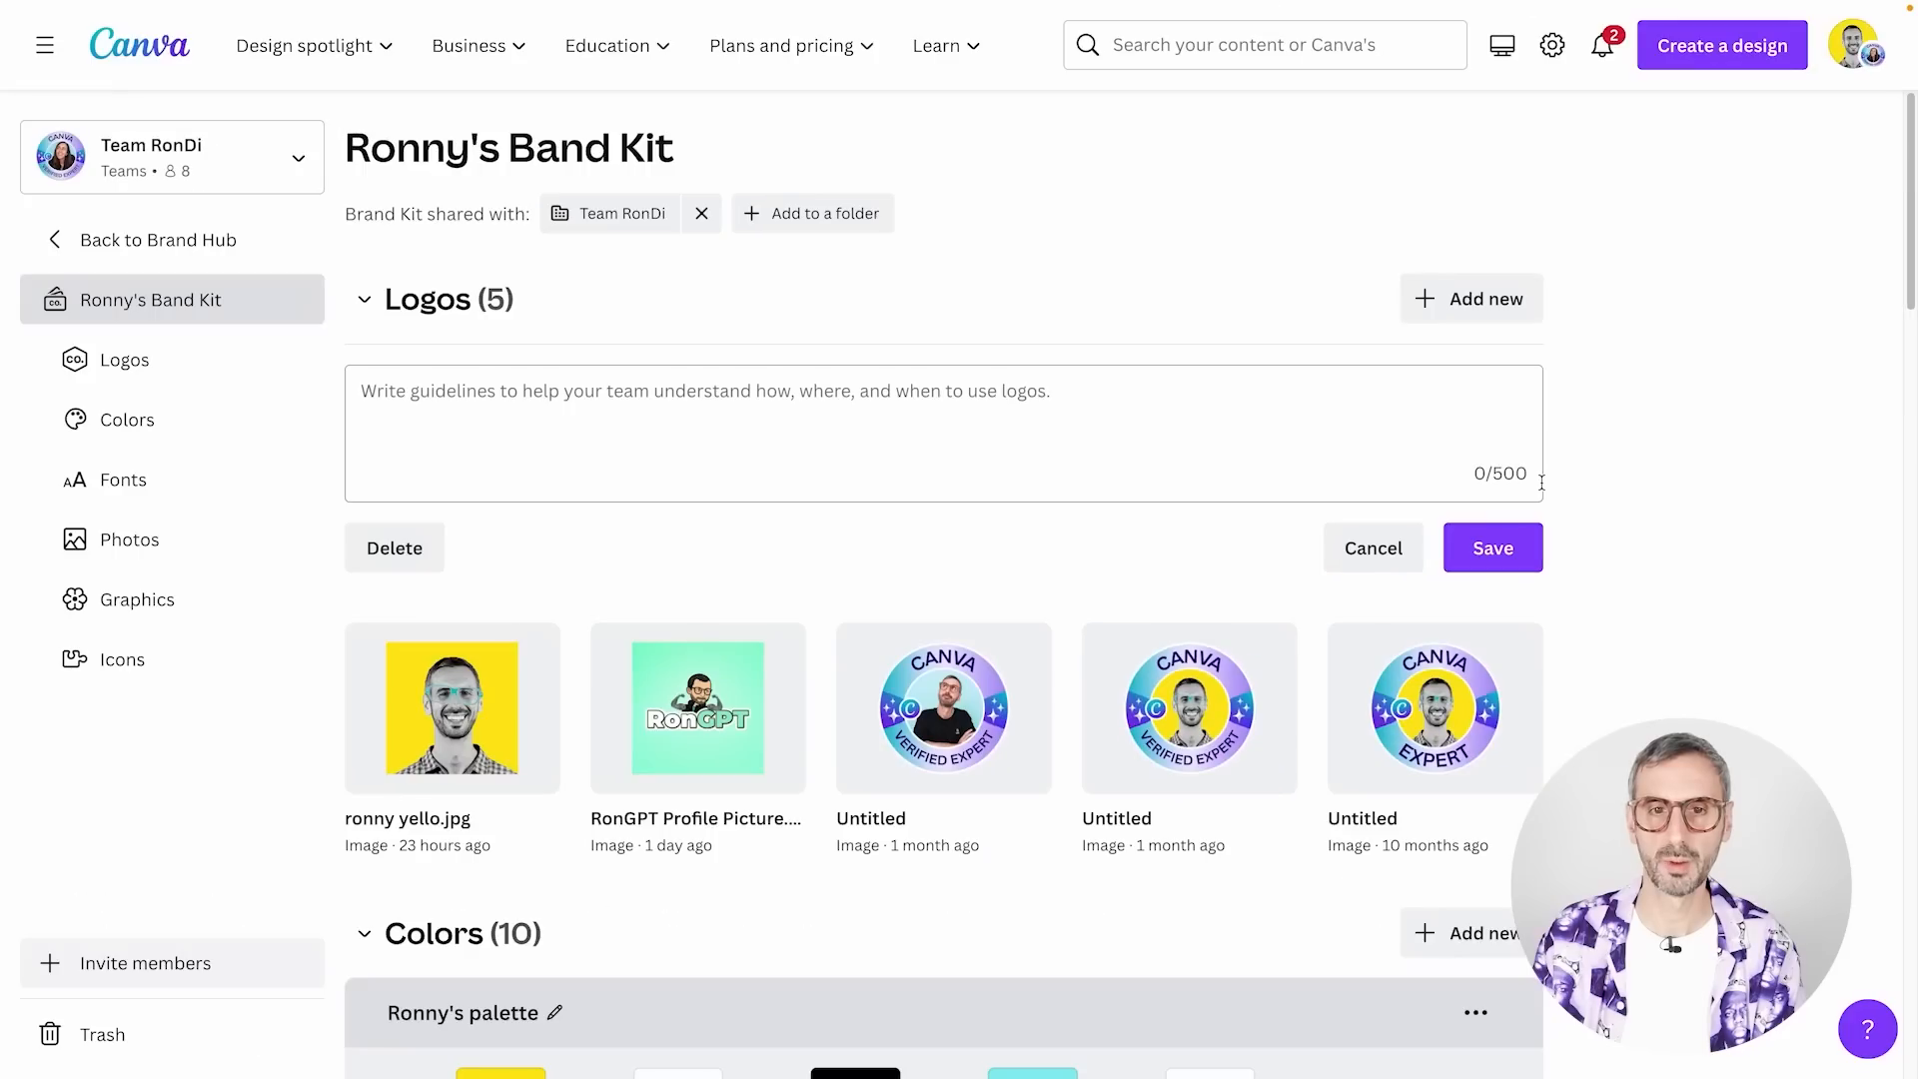
{"action": "type", "text": "✅ Let's use the RonGPT logo for every tutorial & document related to AI (ChatGPT, Midjourney, ...) ✅ We use the Yellow squared photo for social media material ✅ We use the Canva Expert Badges for everything else"}
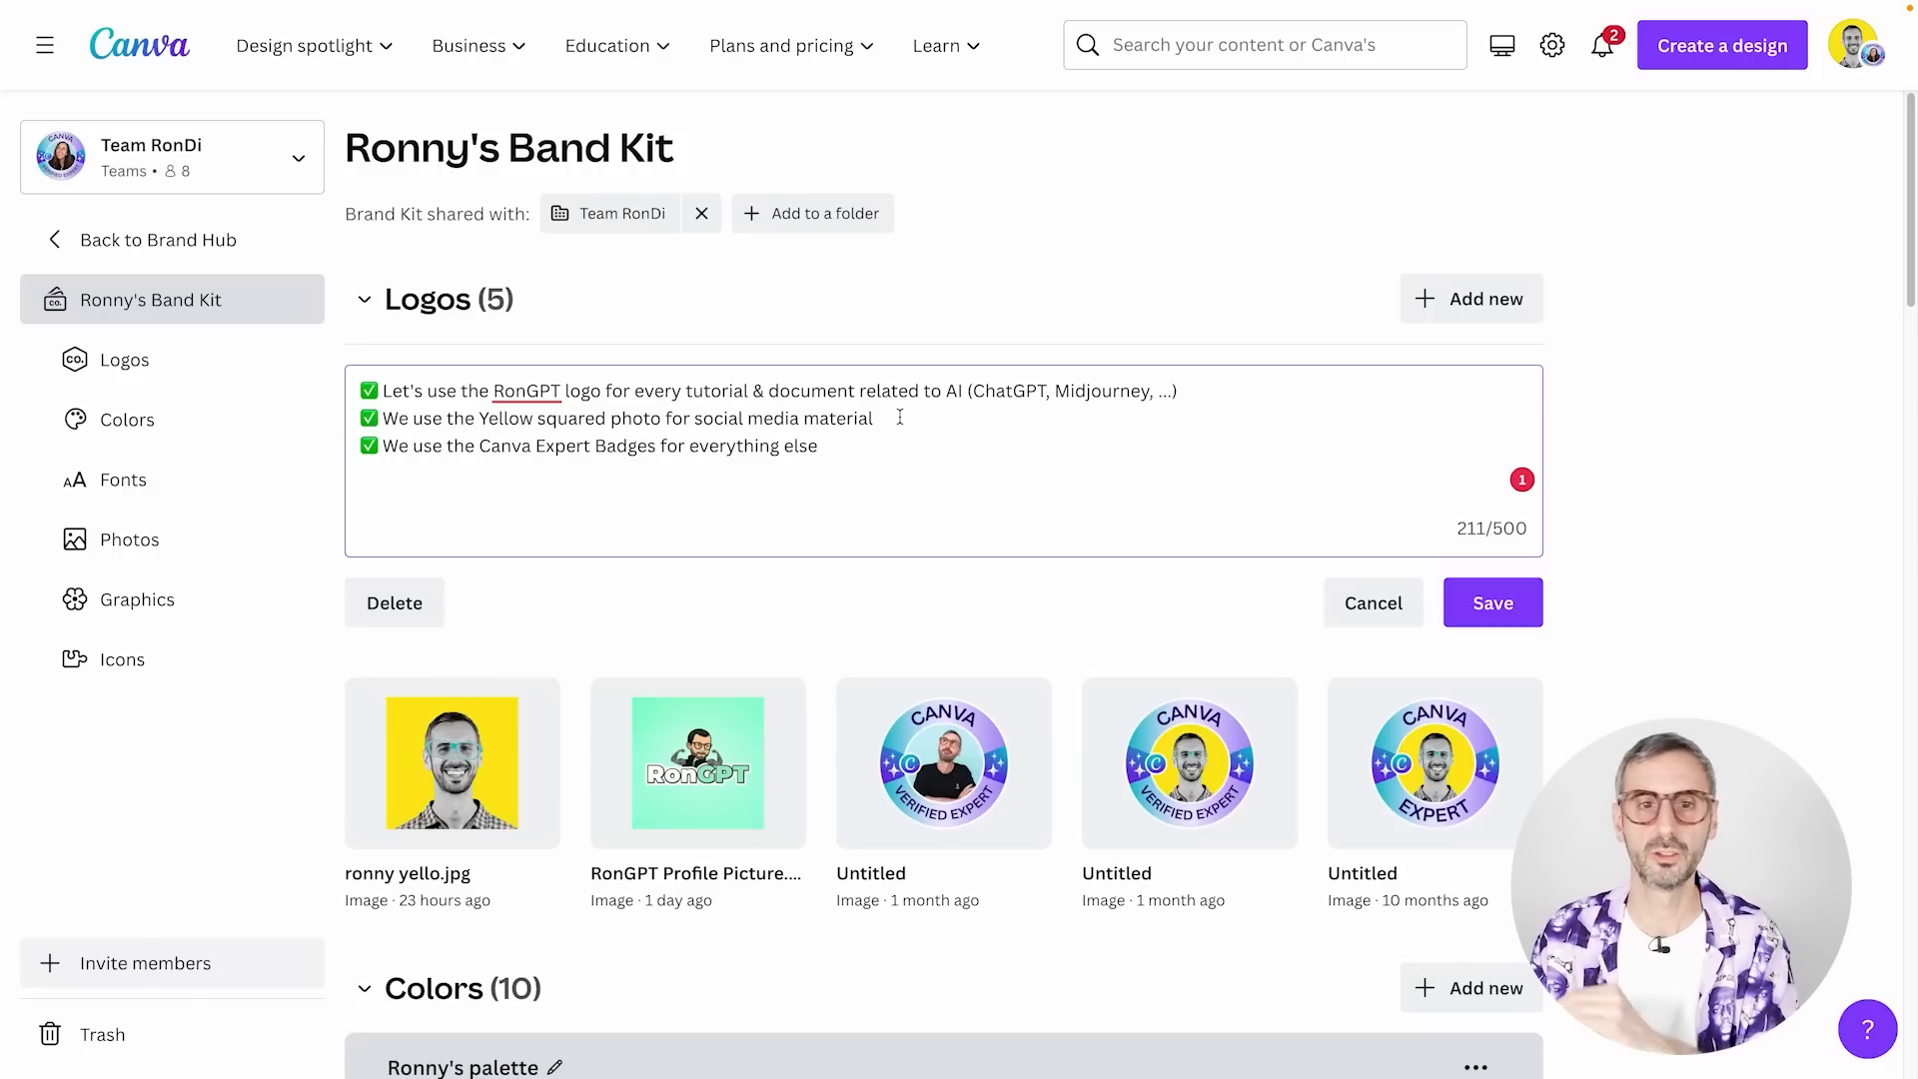
{"action": "mouse_move", "coordinate": [697, 740]}
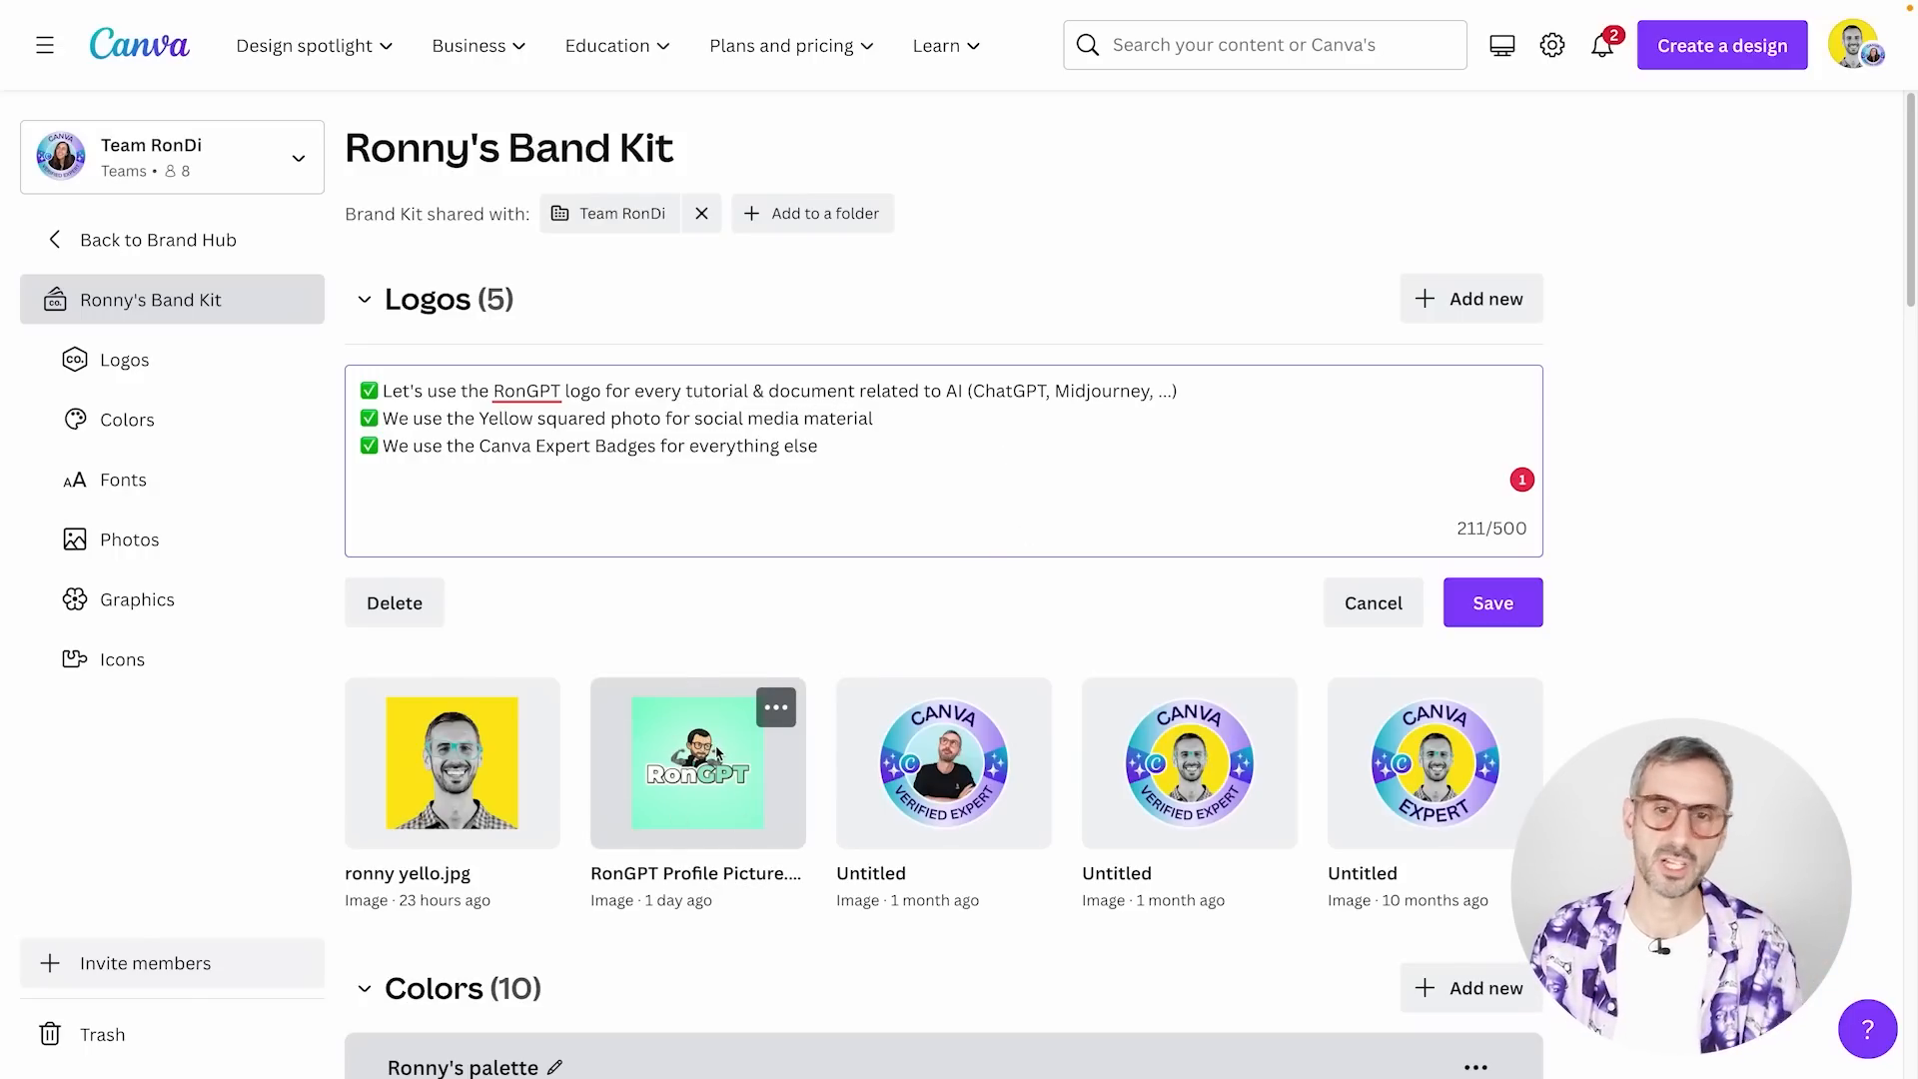
{"action": "mouse_move", "coordinate": [454, 849]}
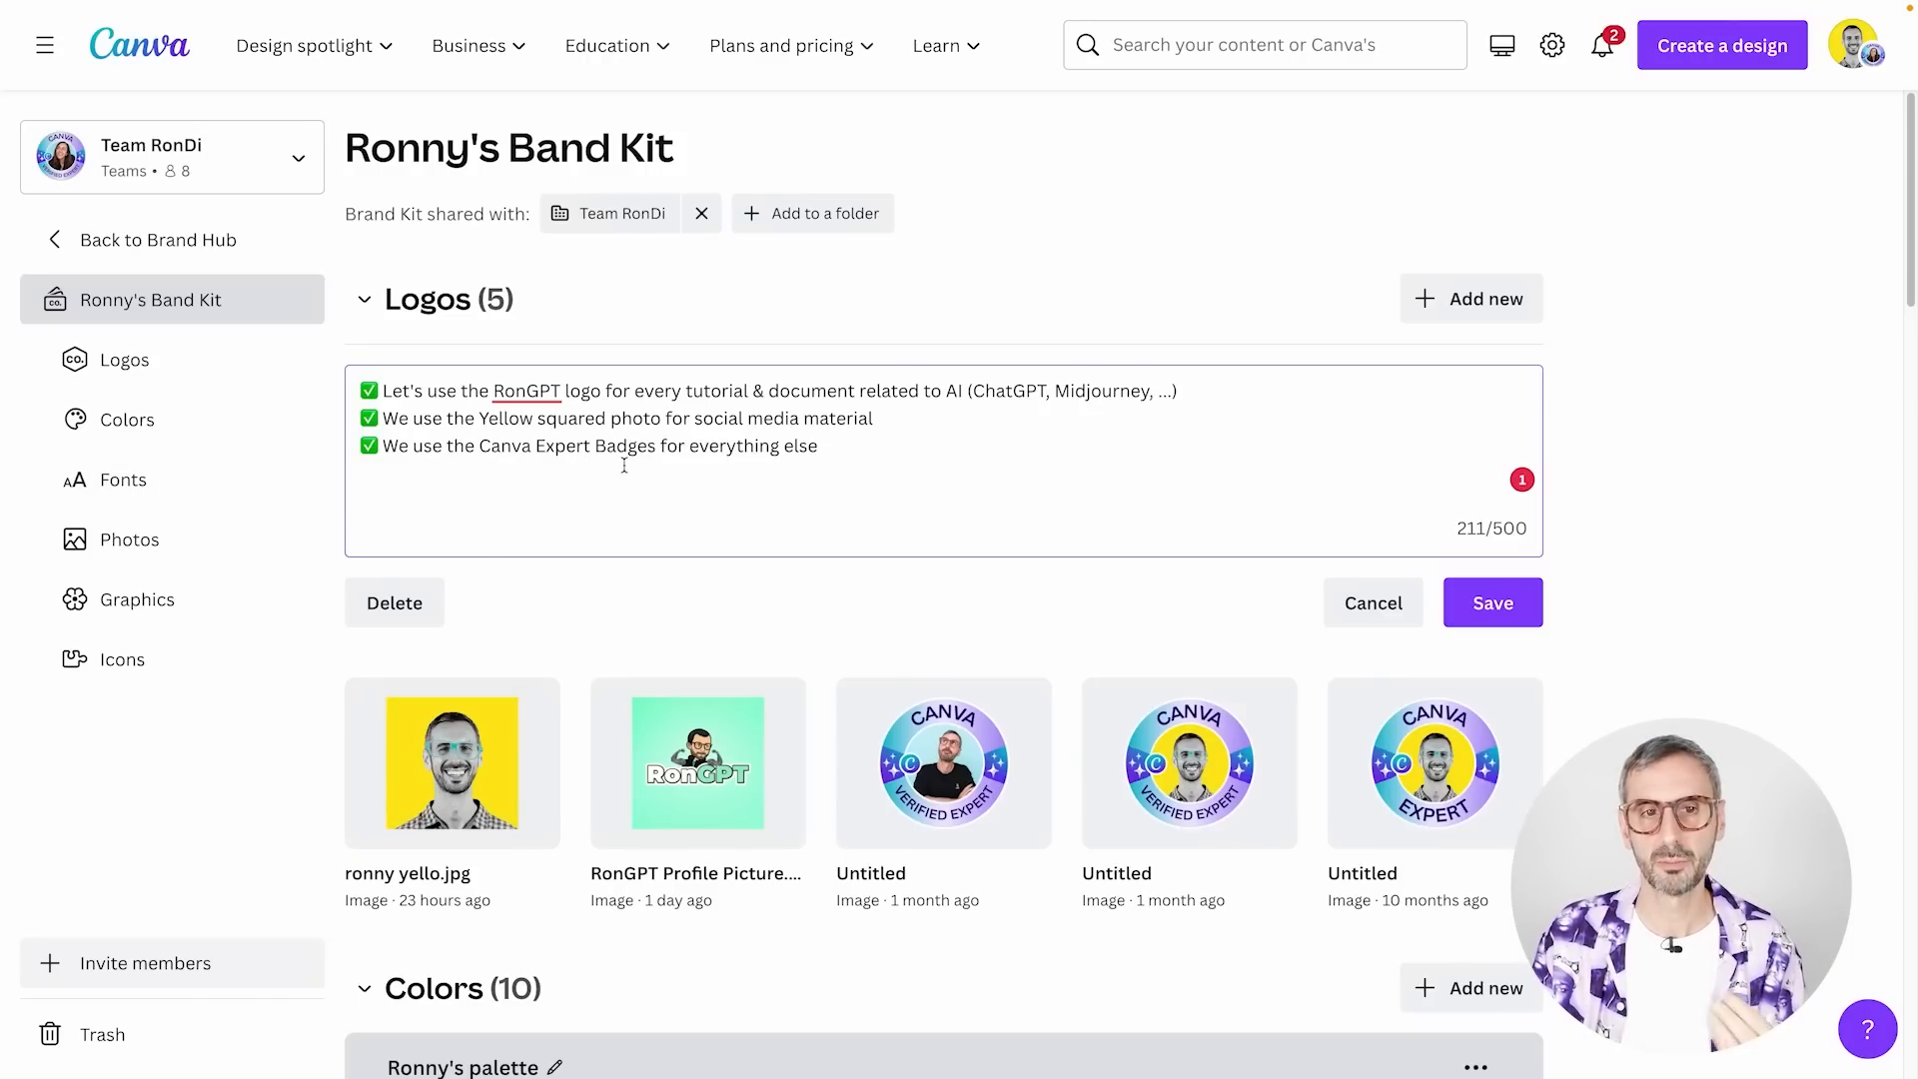
{"action": "mouse_move", "coordinate": [1416, 764]}
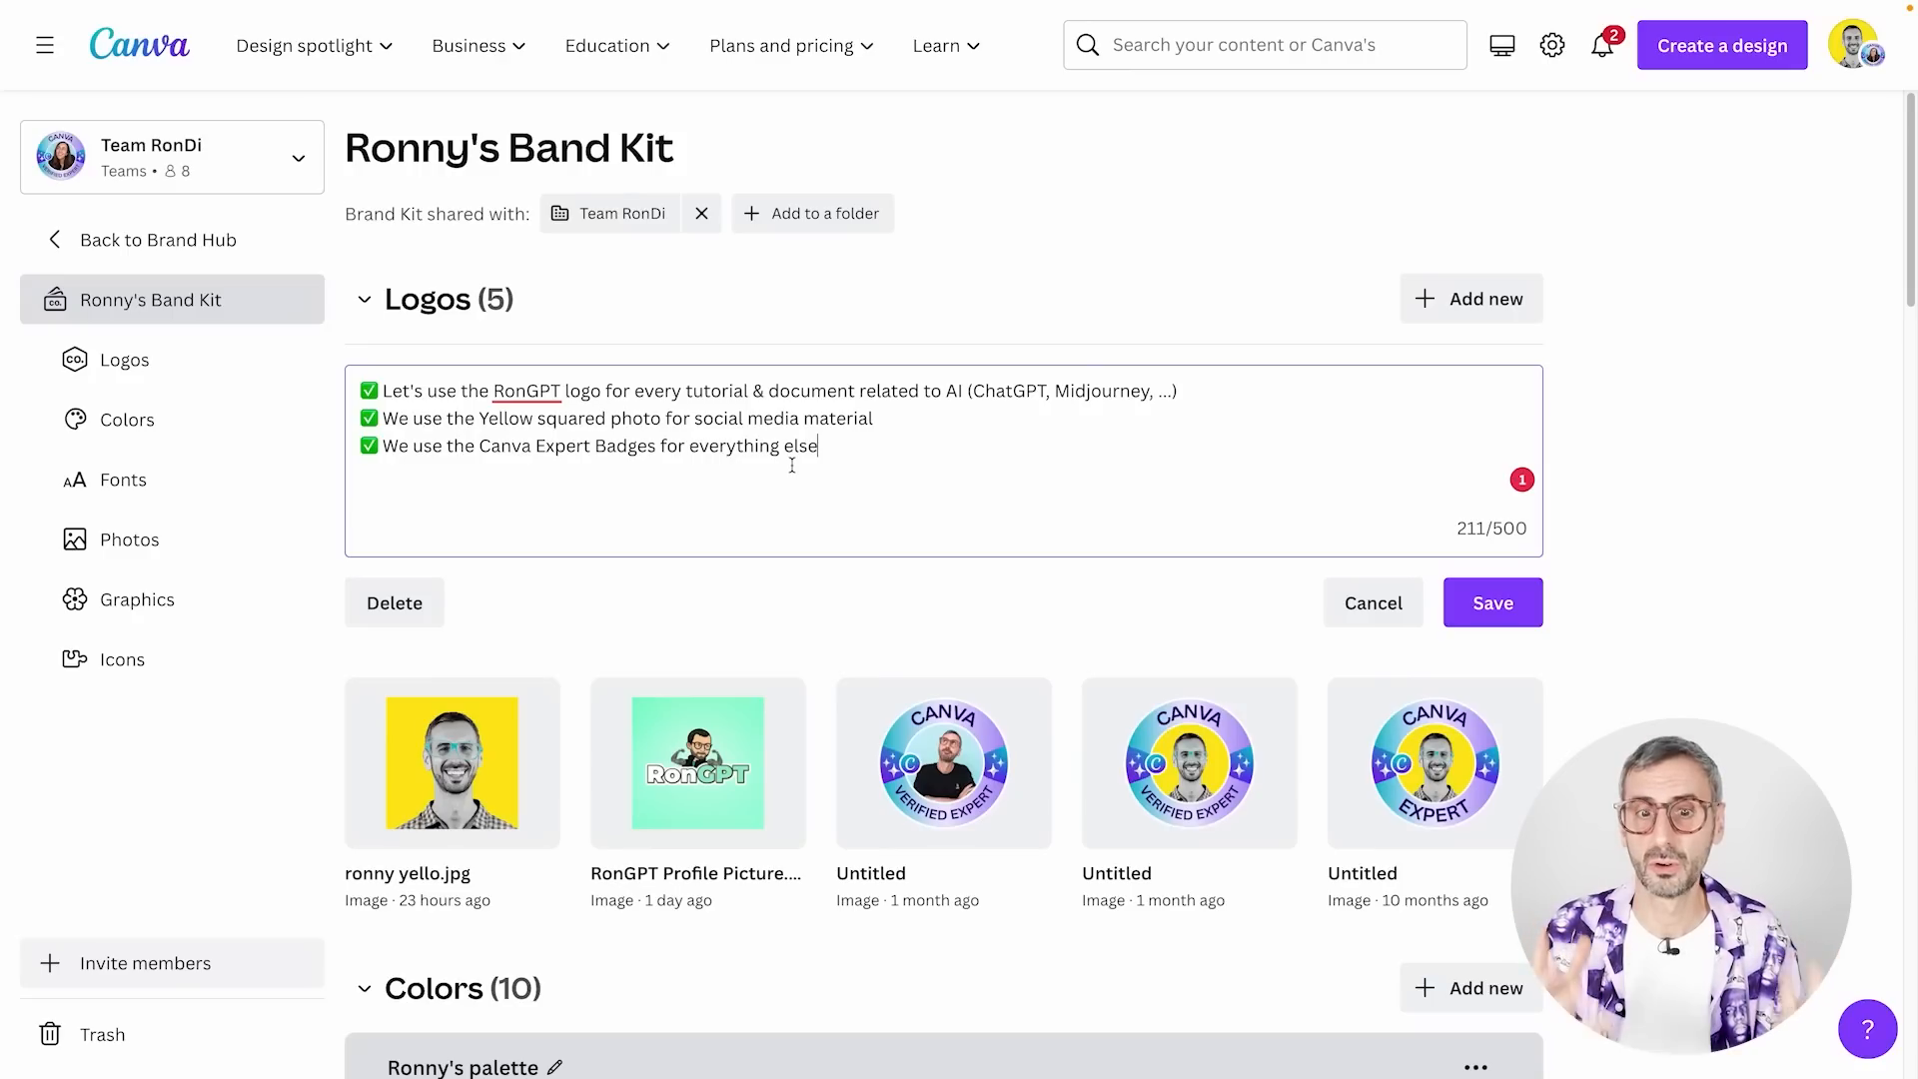
{"action": "left_click", "coordinate": [1539, 604]}
Check the options for adding new items and guidelines in the brand kit's Colors and Fonts sections
{"action": "scroll", "coordinate": [1262, 597], "scroll_direction": "down", "scroll_amount": 5}
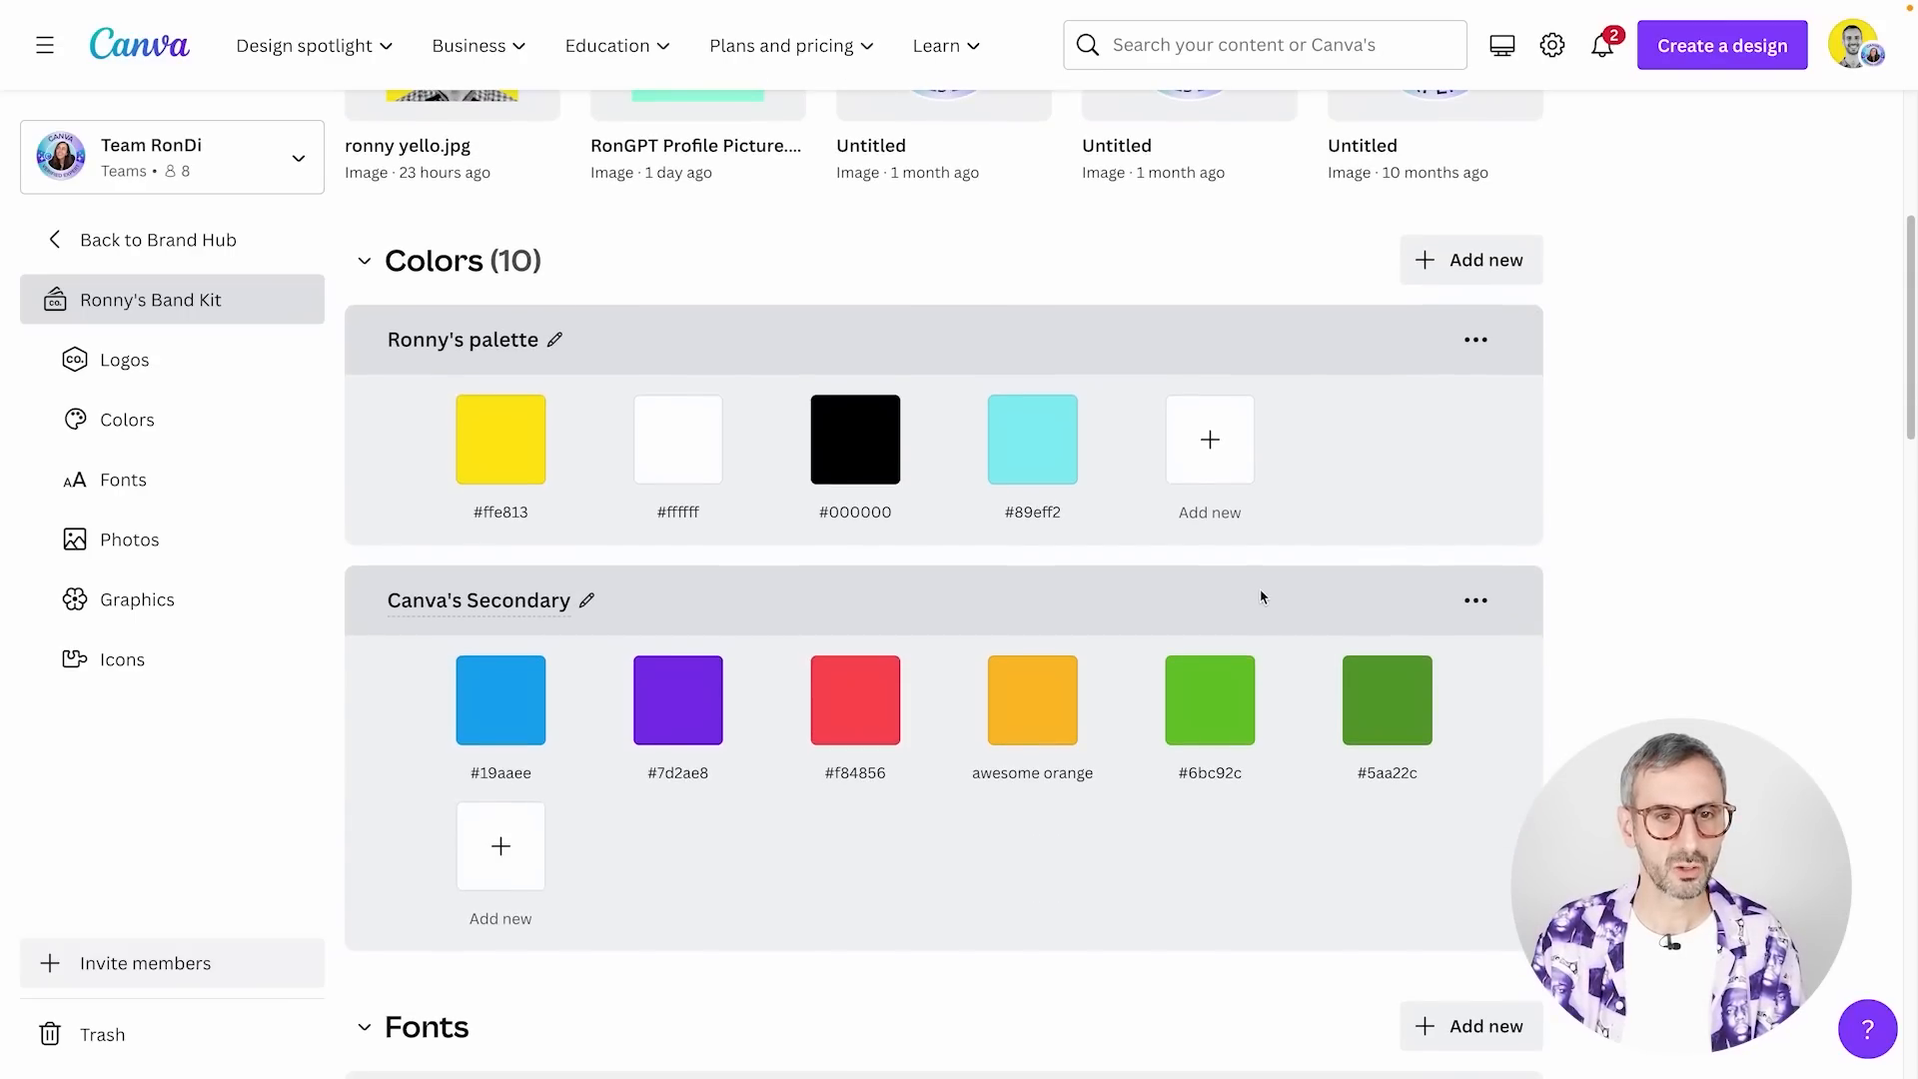
{"action": "left_click", "coordinate": [1450, 274]}
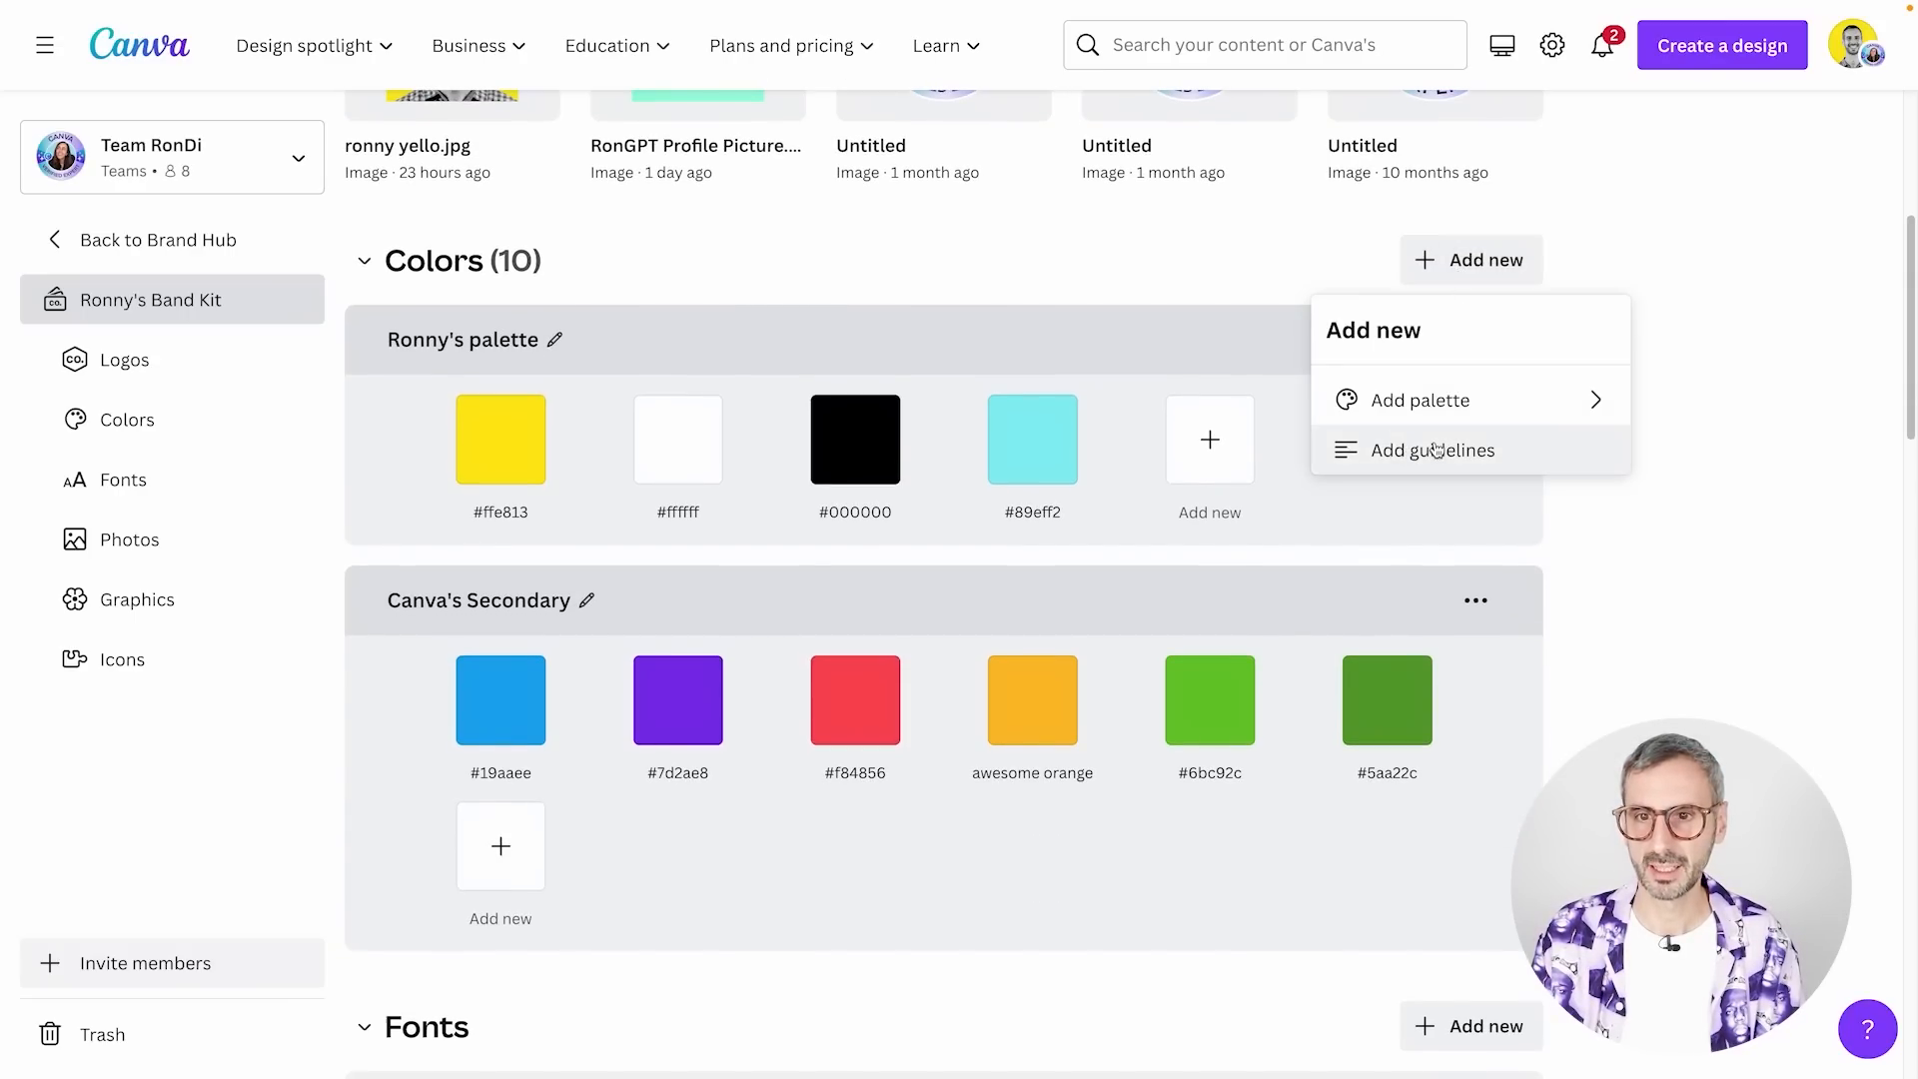
{"action": "left_click", "coordinate": [1618, 307]}
{"action": "scroll", "coordinate": [1533, 475], "scroll_direction": "down", "scroll_amount": 6}
{"action": "left_click", "coordinate": [1474, 396]}
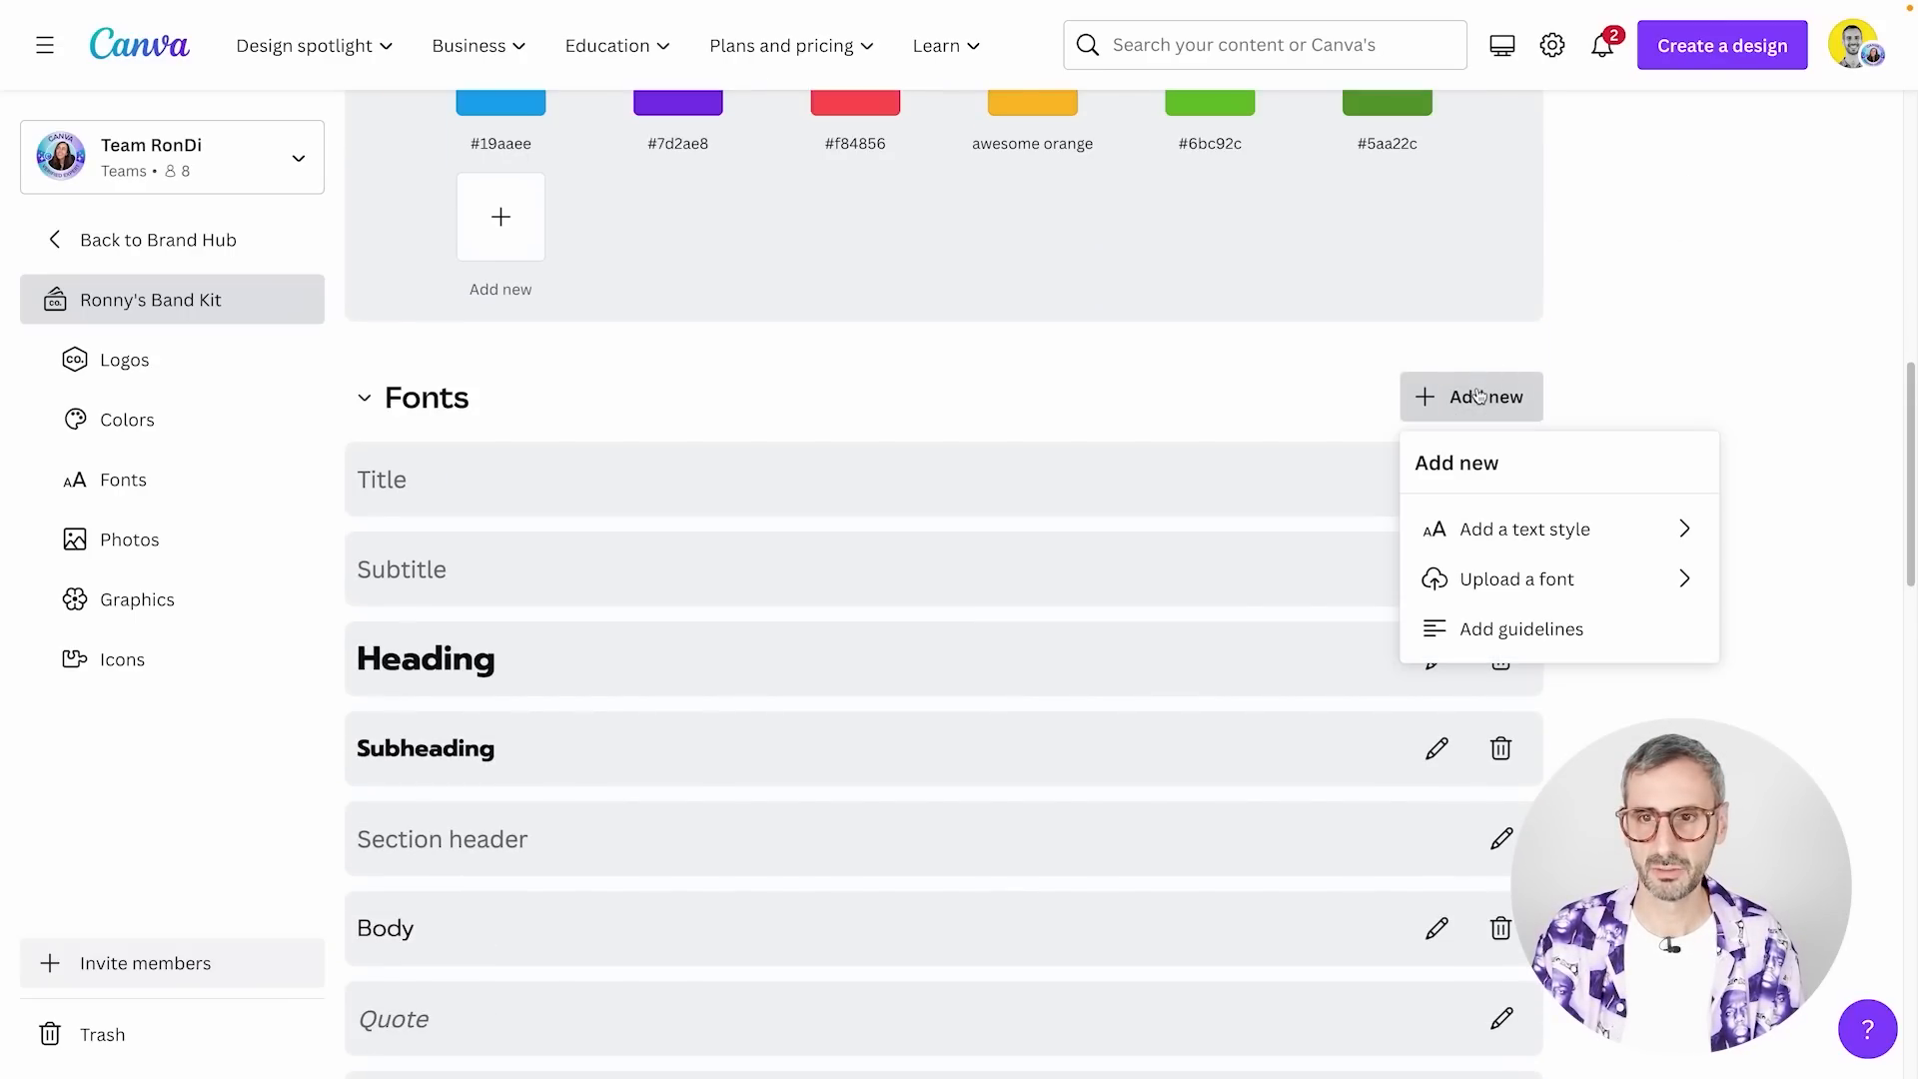
{"action": "left_click", "coordinate": [1756, 287]}
{"action": "scroll", "coordinate": [1618, 404], "scroll_direction": "up", "scroll_amount": 10}
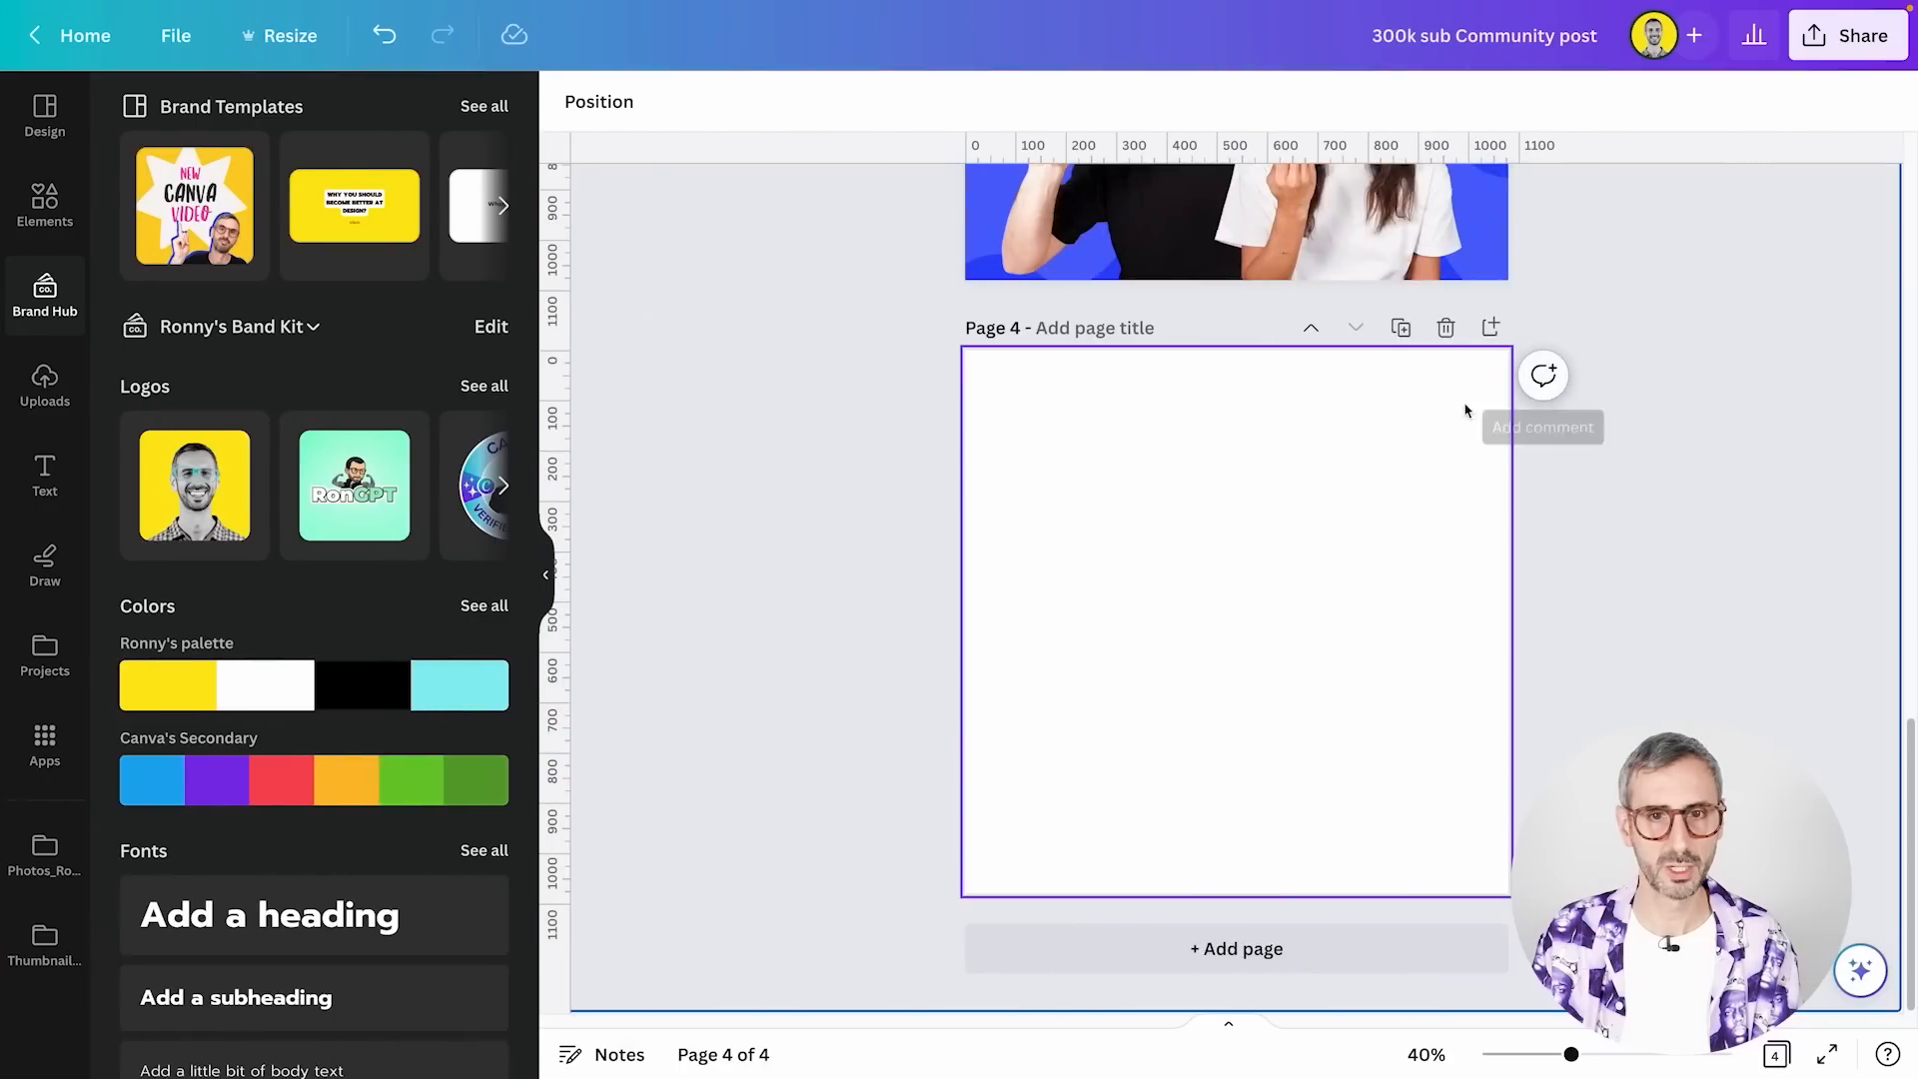
{"action": "scroll", "coordinate": [1466, 407], "scroll_direction": "up", "scroll_amount": 10}
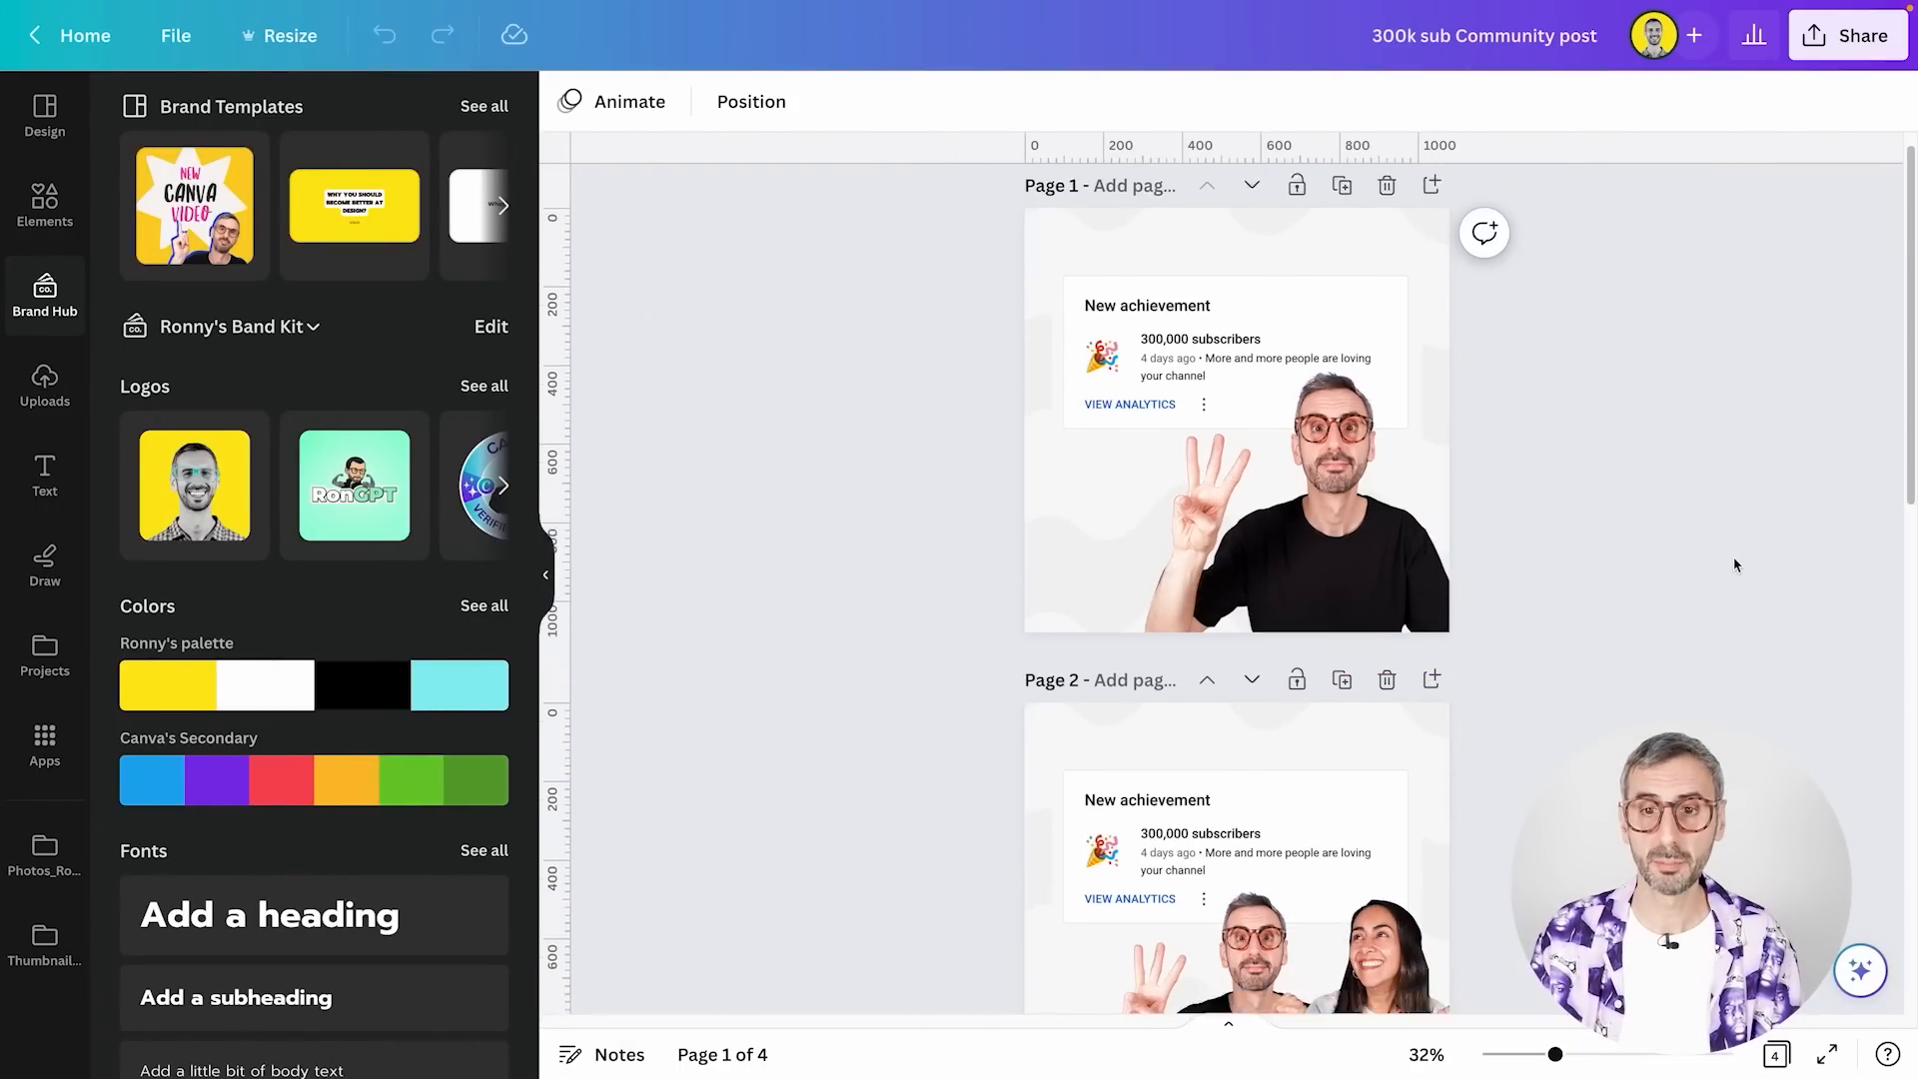
Select the blank page 4 in the 300k sub Community post design
{"action": "scroll", "coordinate": [1736, 565], "scroll_direction": "down", "scroll_amount": 6}
{"action": "scroll", "coordinate": [1731, 575], "scroll_direction": "down", "scroll_amount": 2}
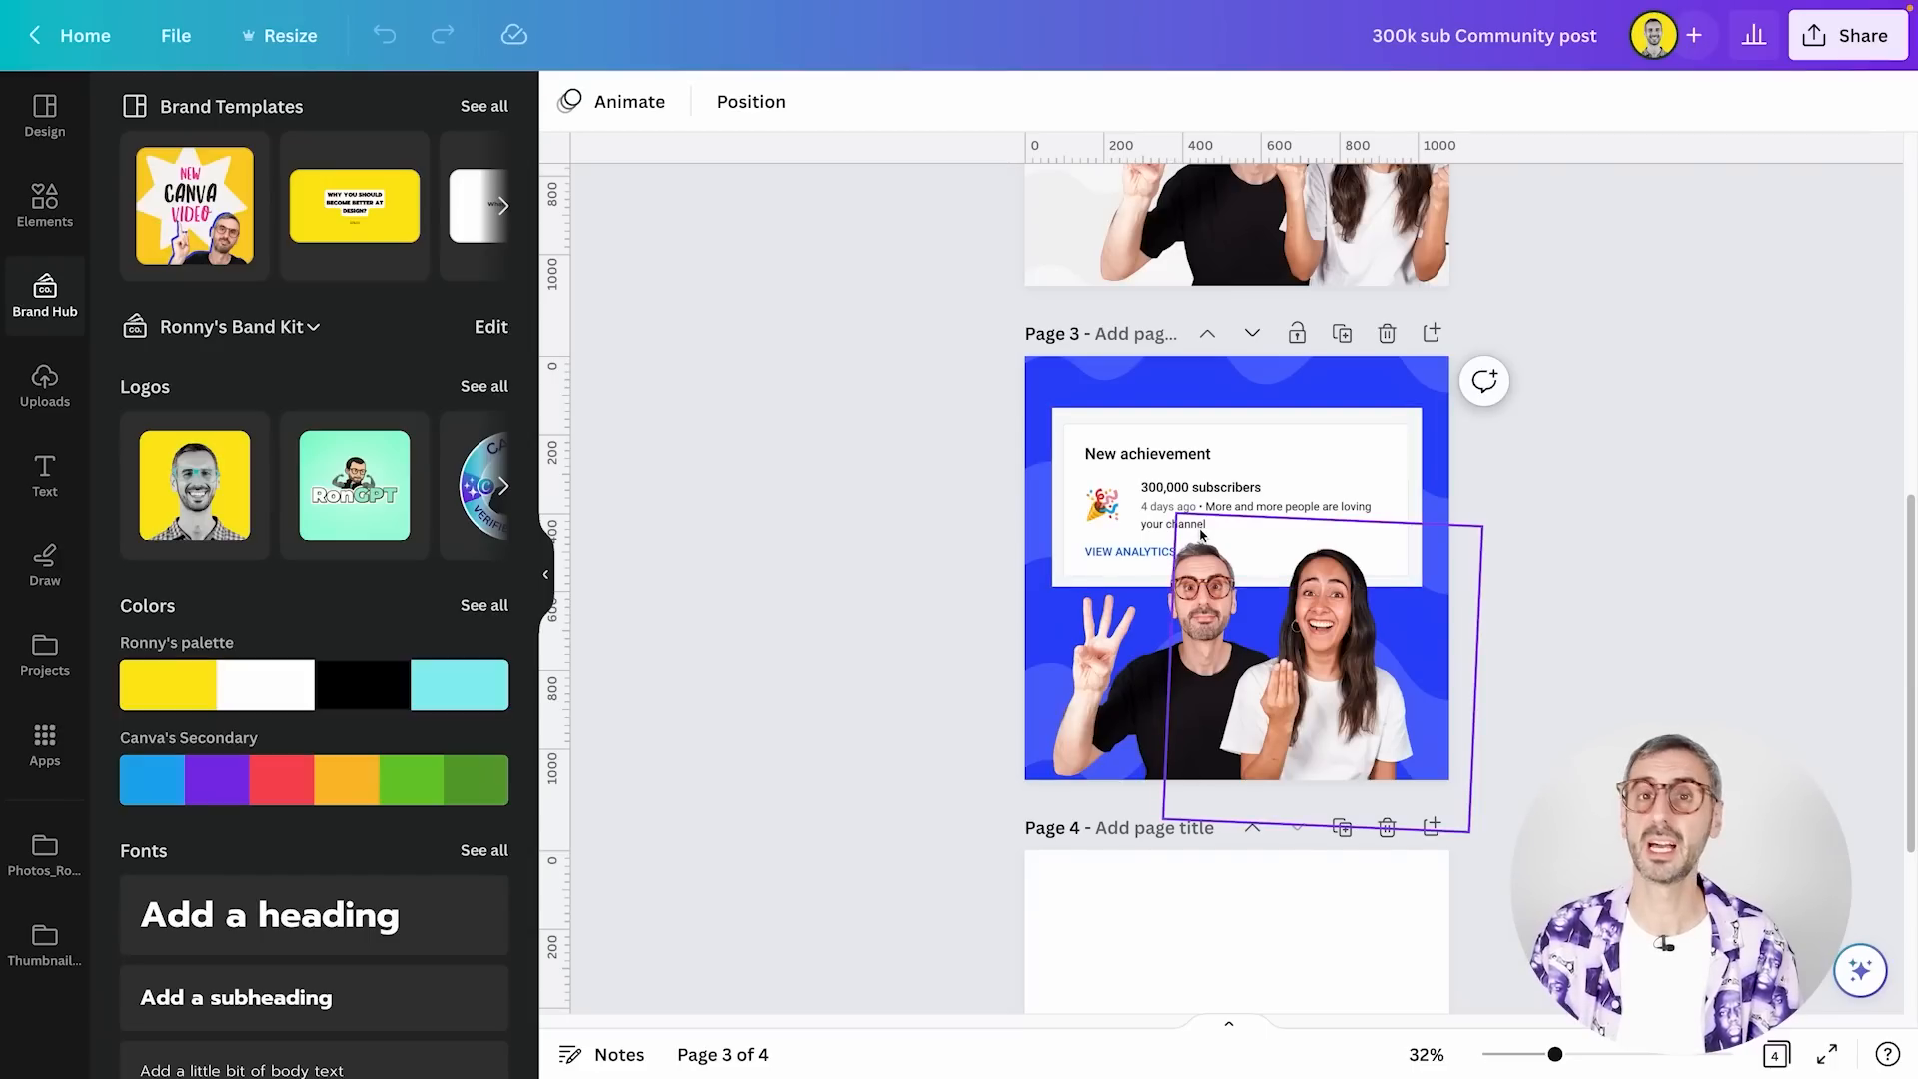
{"action": "scroll", "coordinate": [1192, 587], "scroll_direction": "down", "scroll_amount": 3}
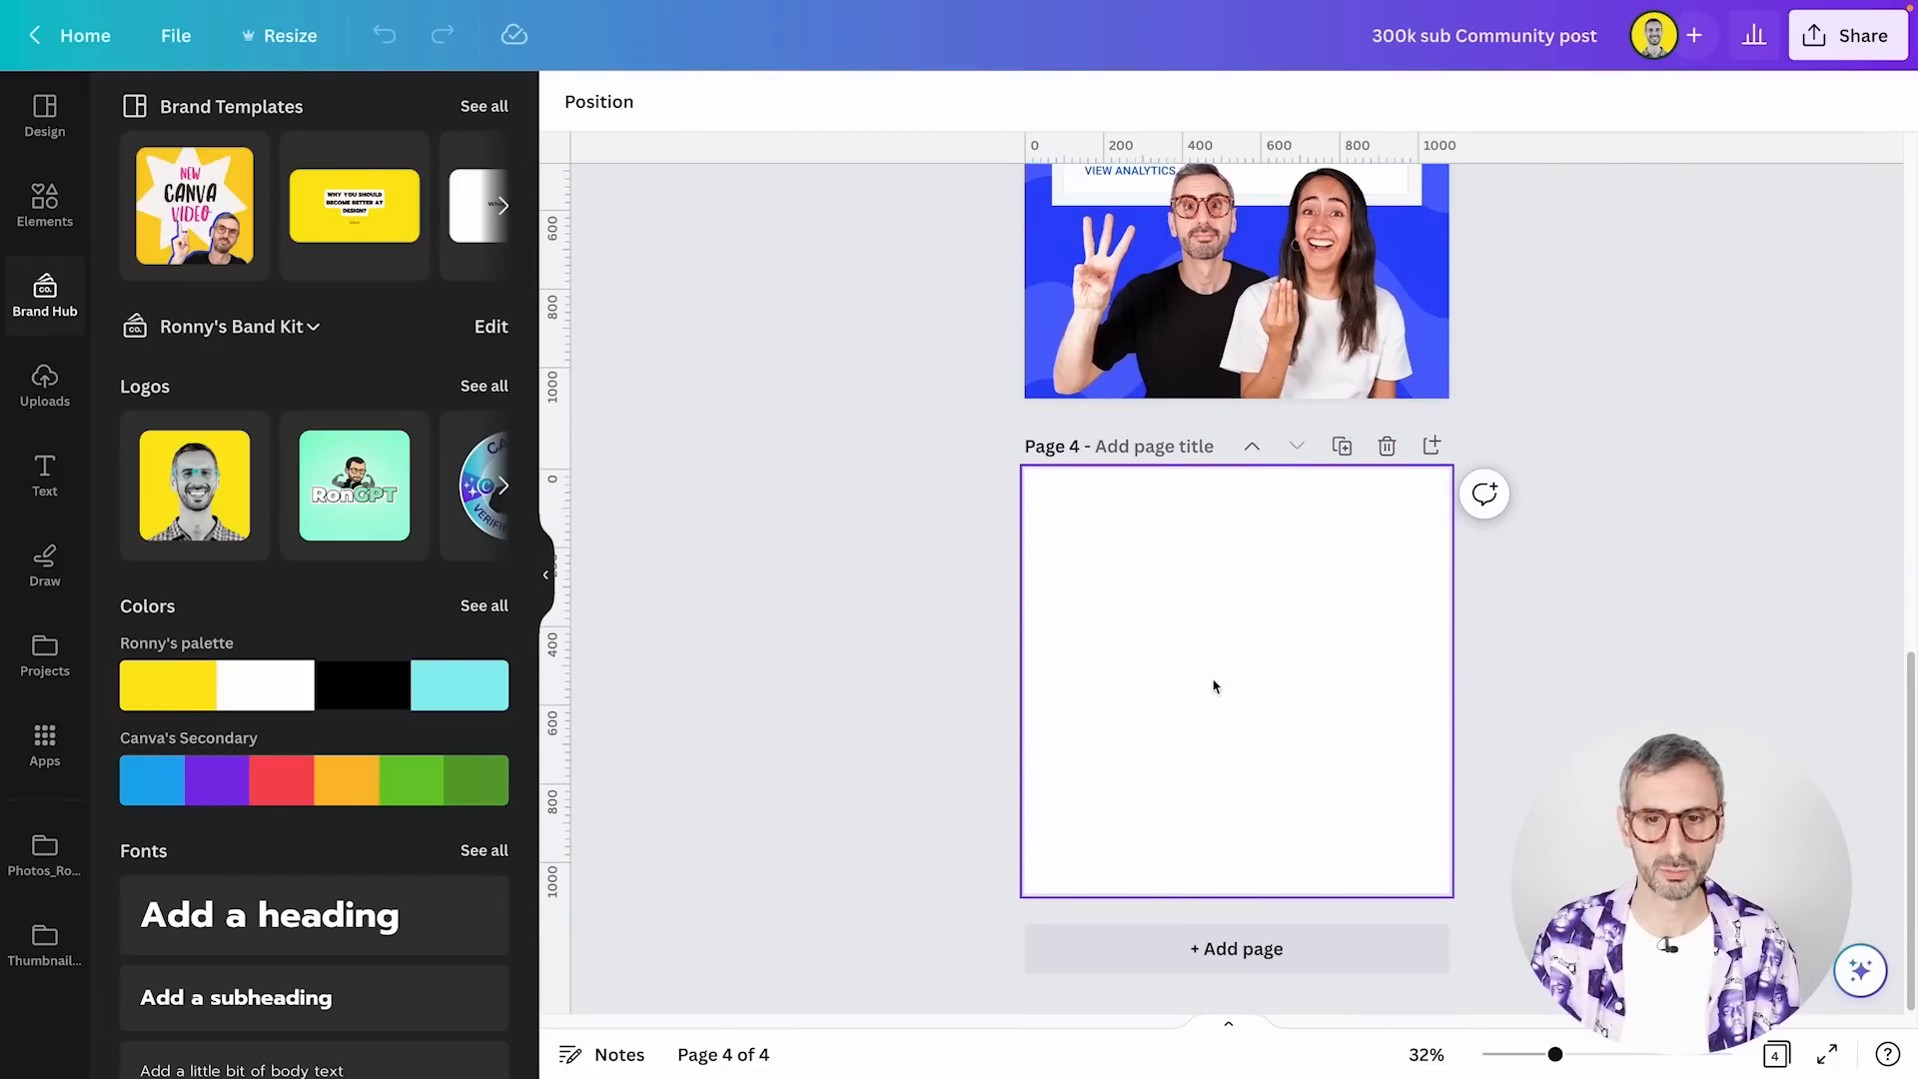
{"action": "left_click", "coordinate": [1298, 606]}
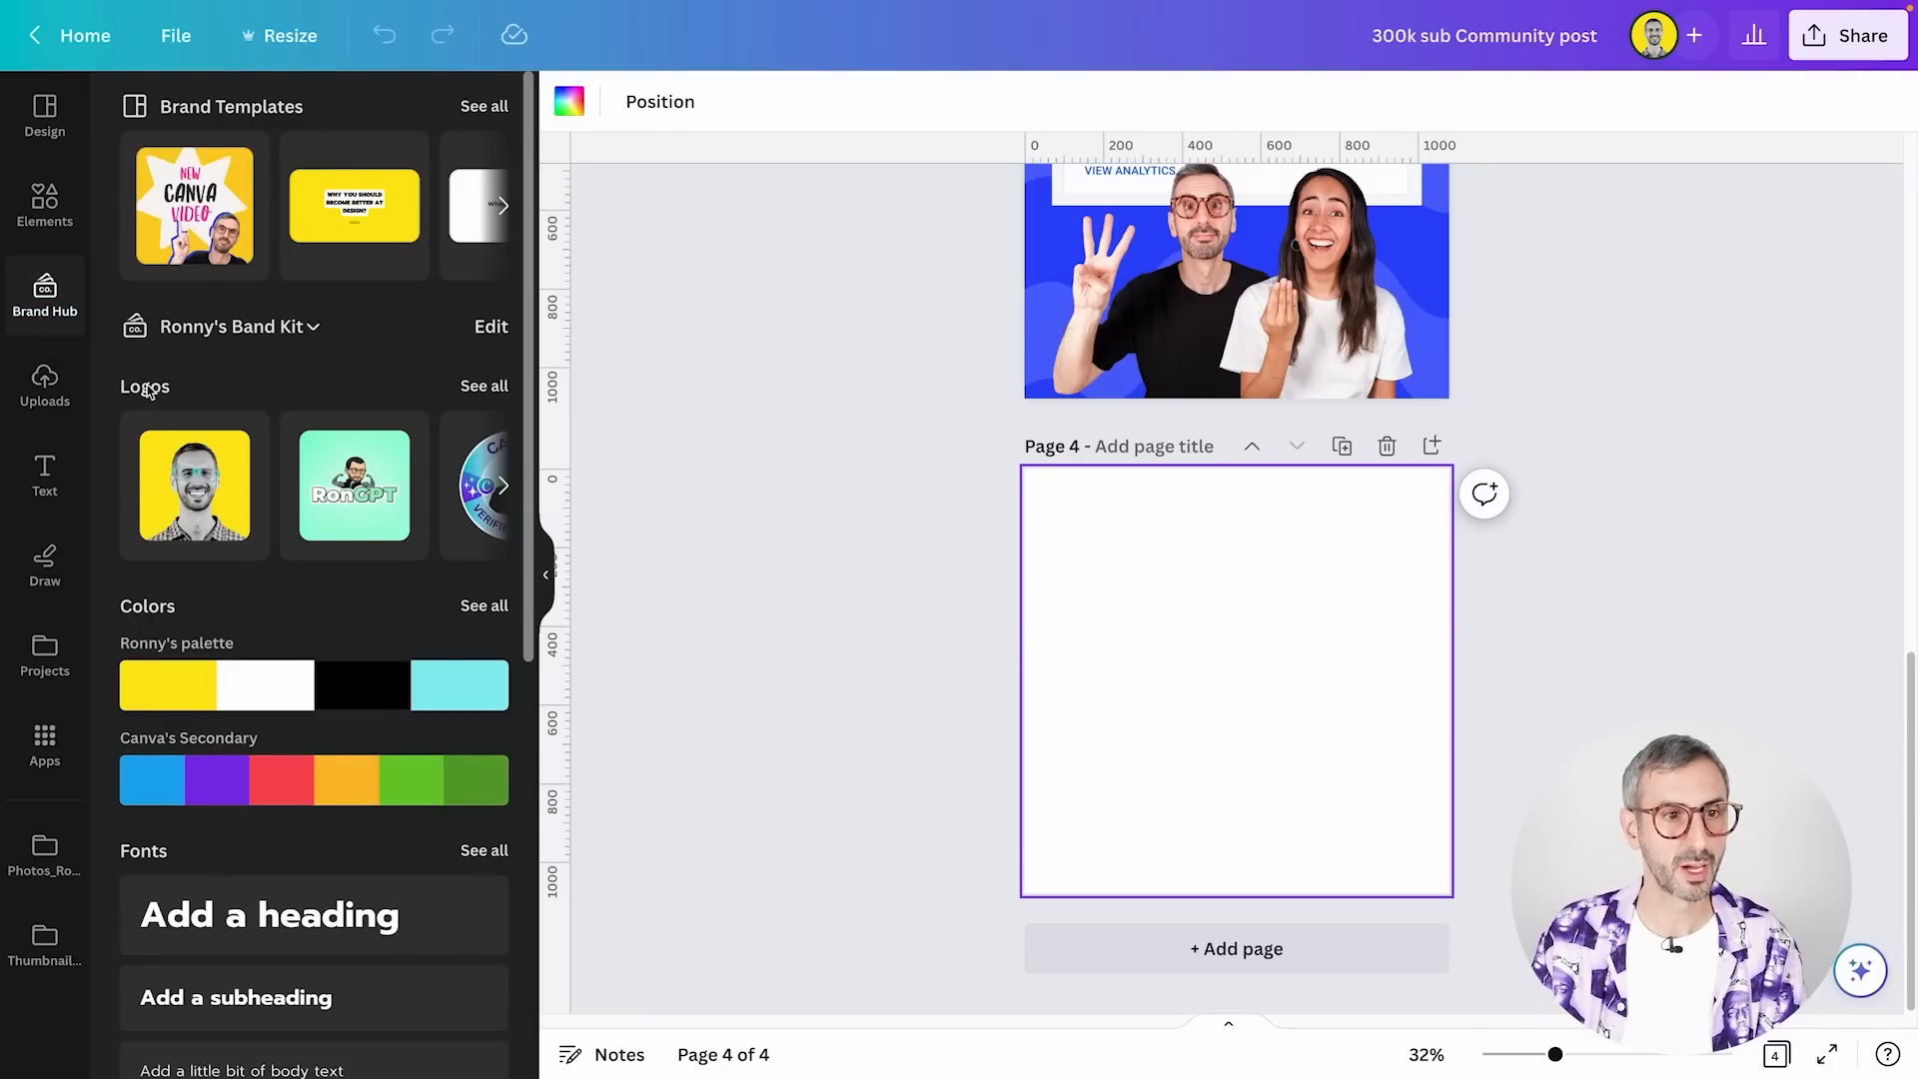
Read the guidelines in the Brand Hub's full logo list, and look through the rest of the brand kit from the design
{"action": "left_click", "coordinate": [485, 388]}
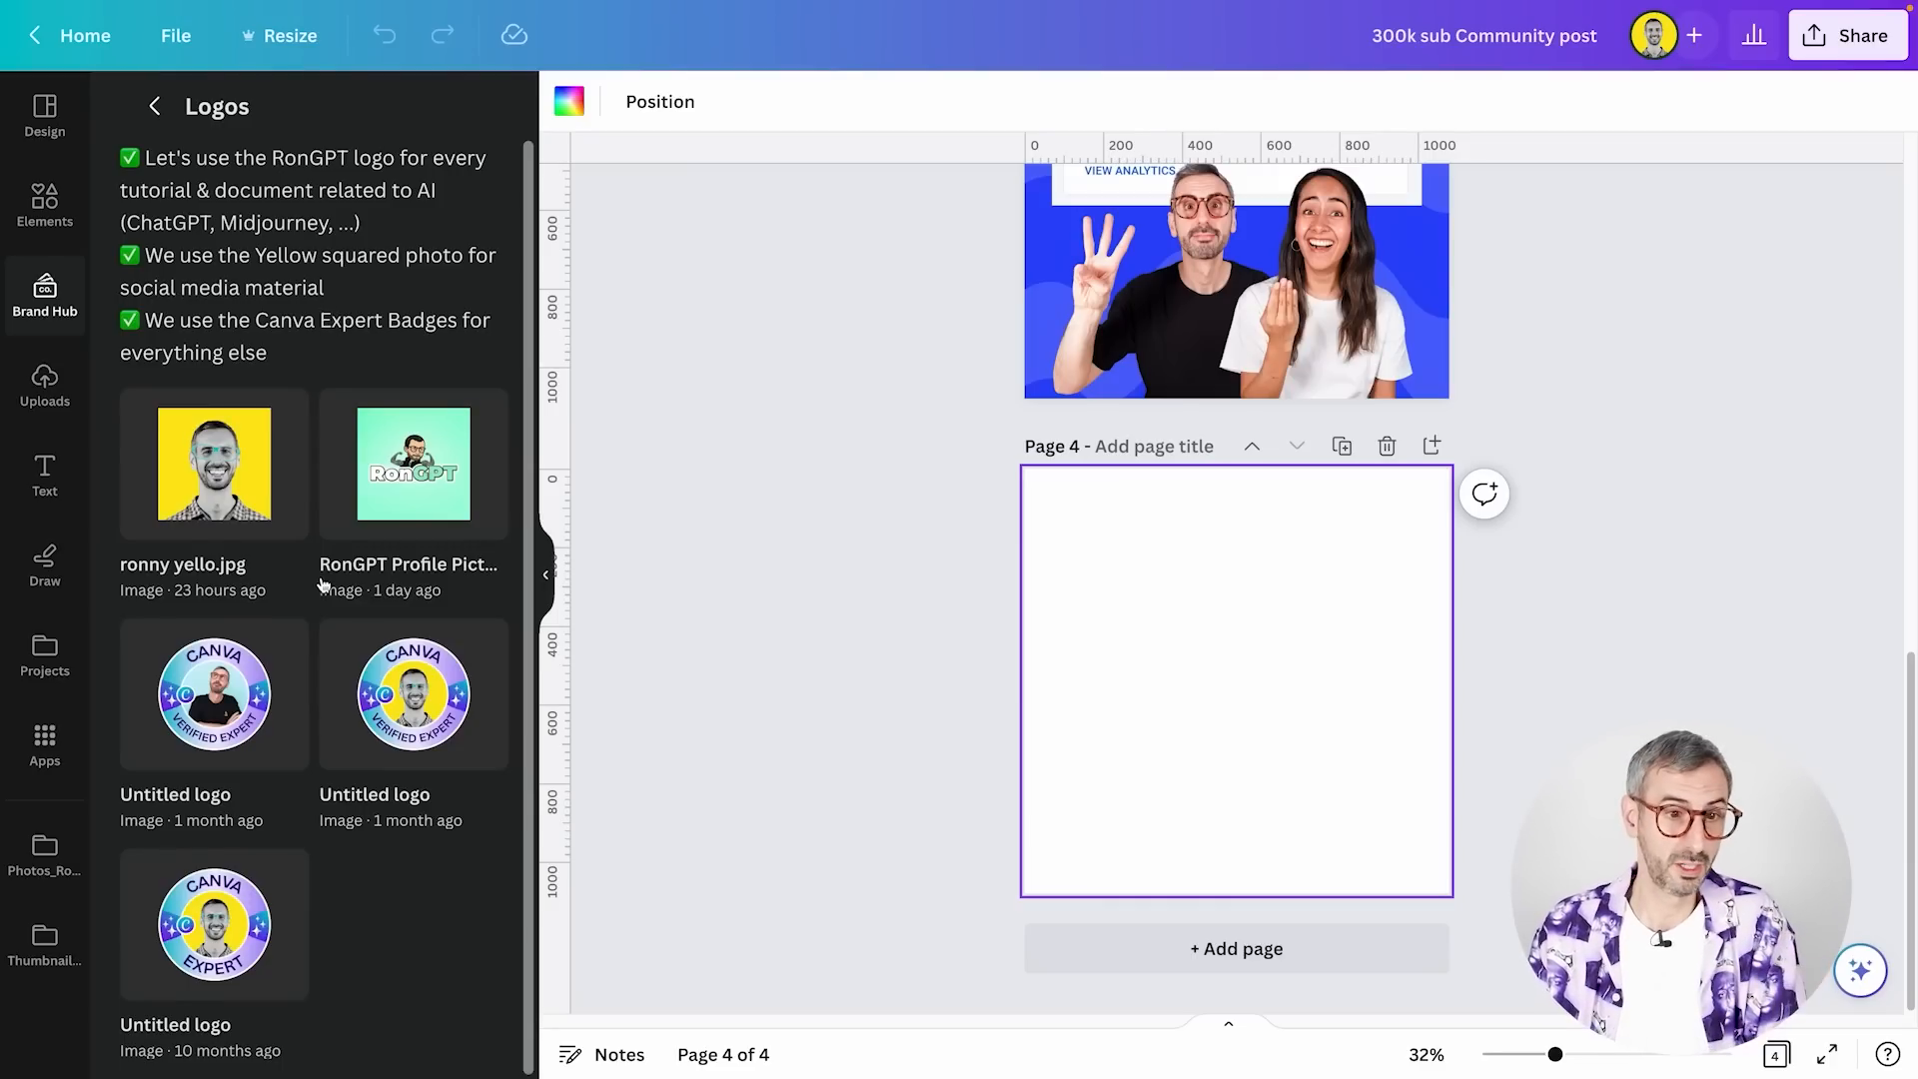
{"action": "scroll", "coordinate": [330, 599], "scroll_direction": "down", "scroll_amount": 1}
{"action": "scroll", "coordinate": [344, 632], "scroll_direction": "up", "scroll_amount": 1}
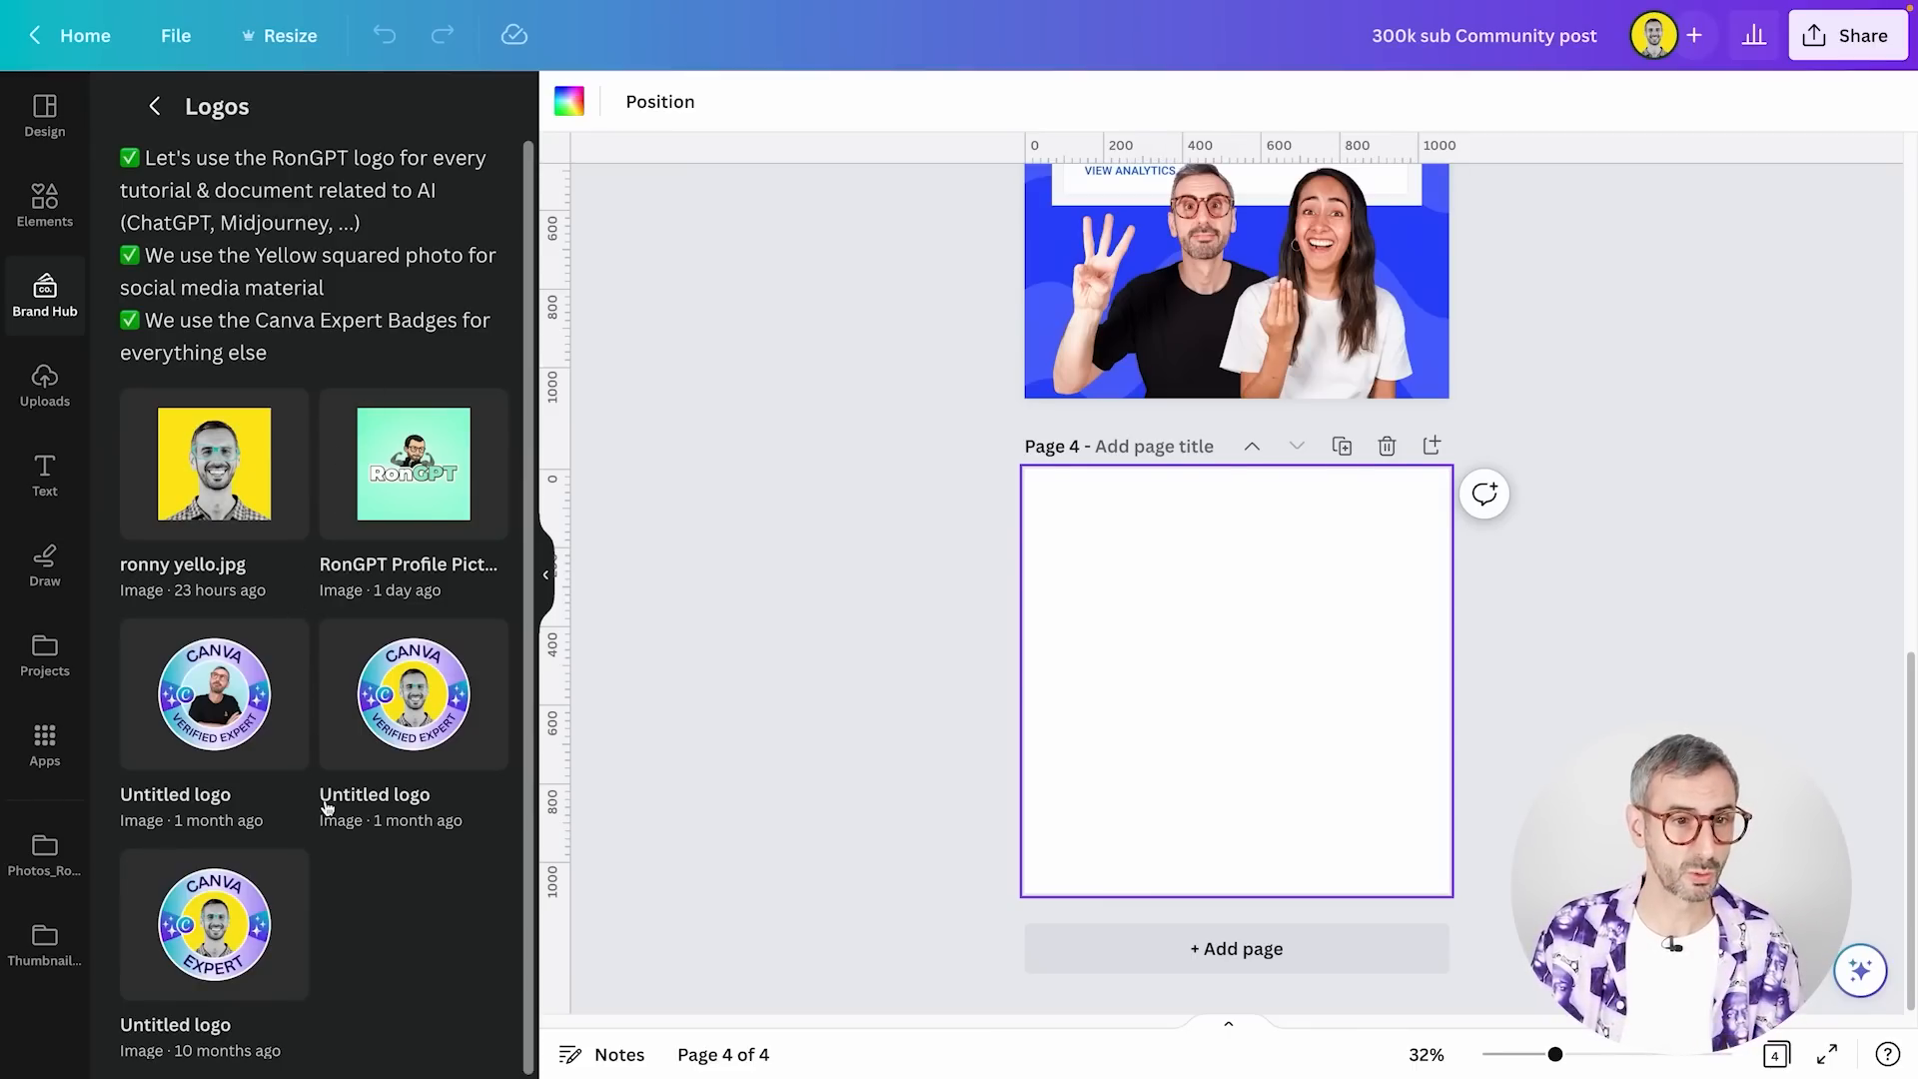
{"action": "scroll", "coordinate": [326, 808], "scroll_direction": "down", "scroll_amount": 1}
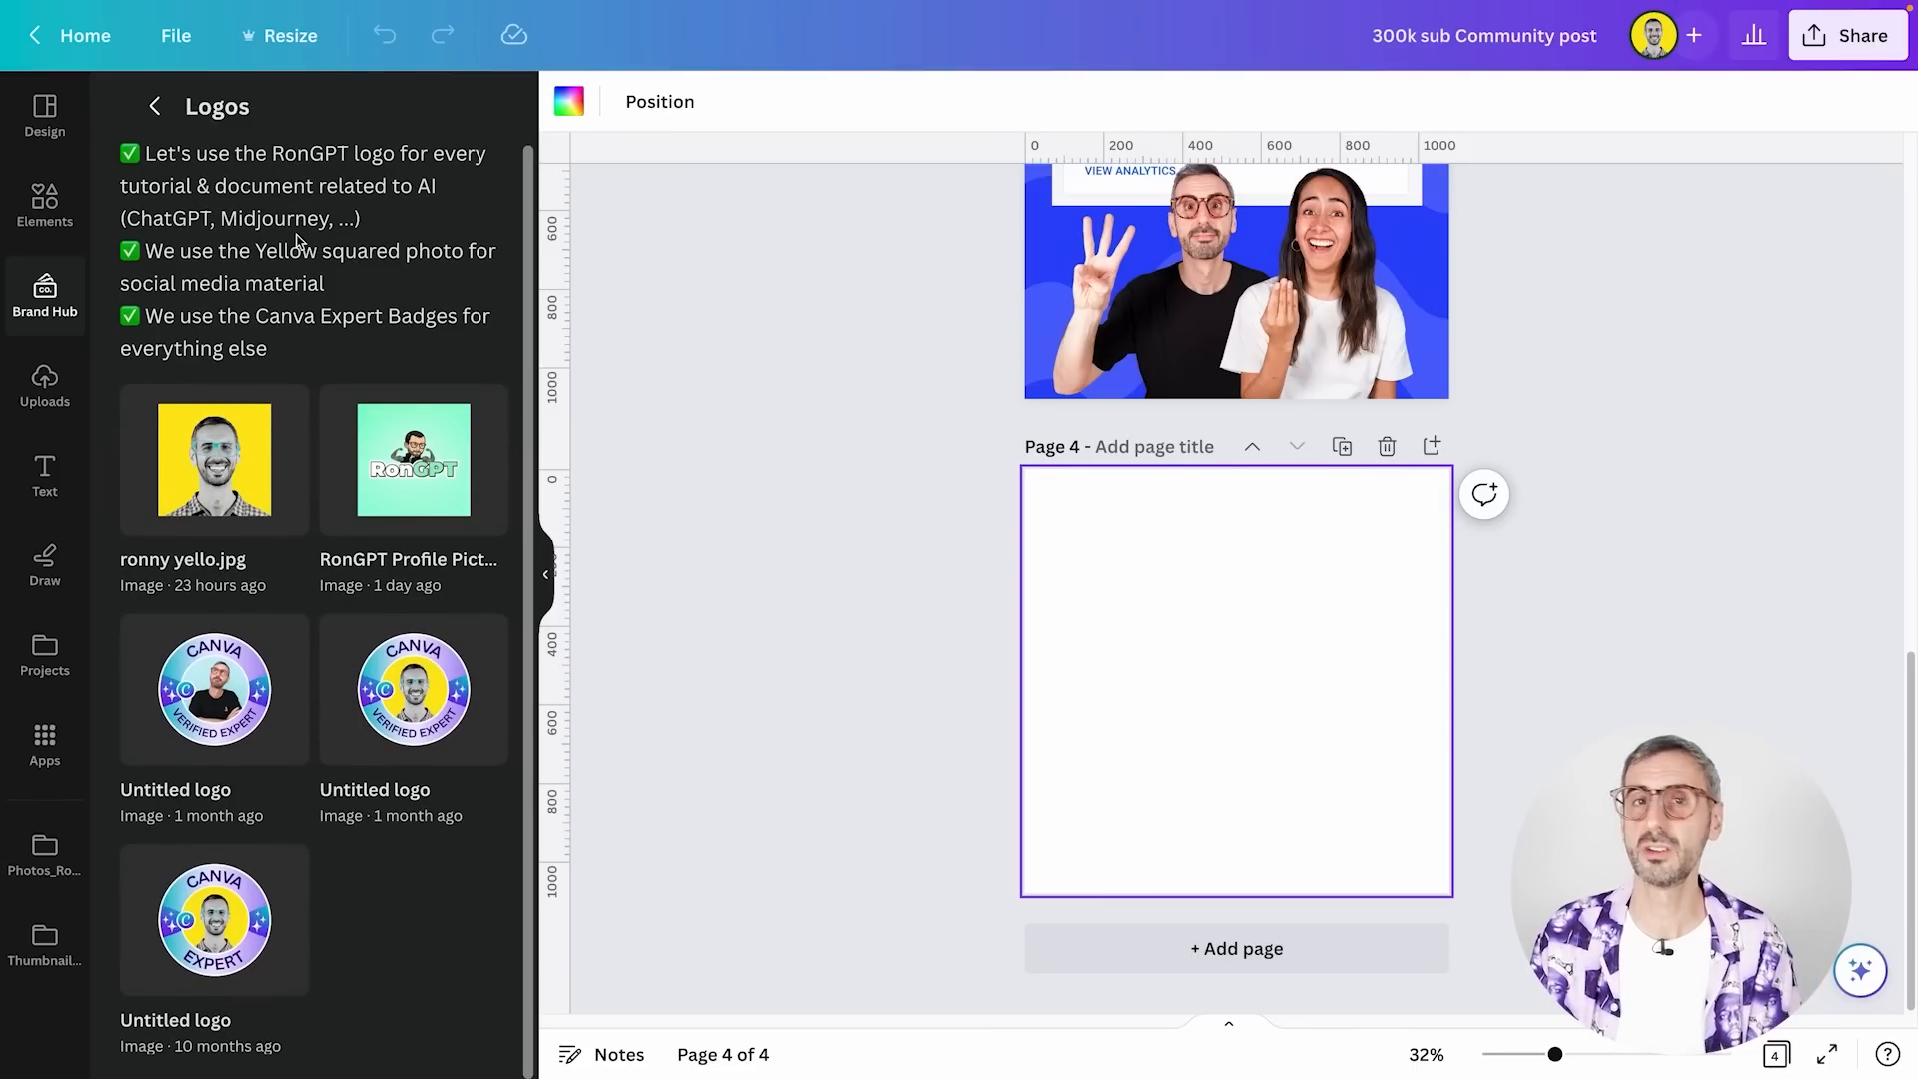
{"action": "scroll", "coordinate": [266, 337], "scroll_direction": "up", "scroll_amount": 1}
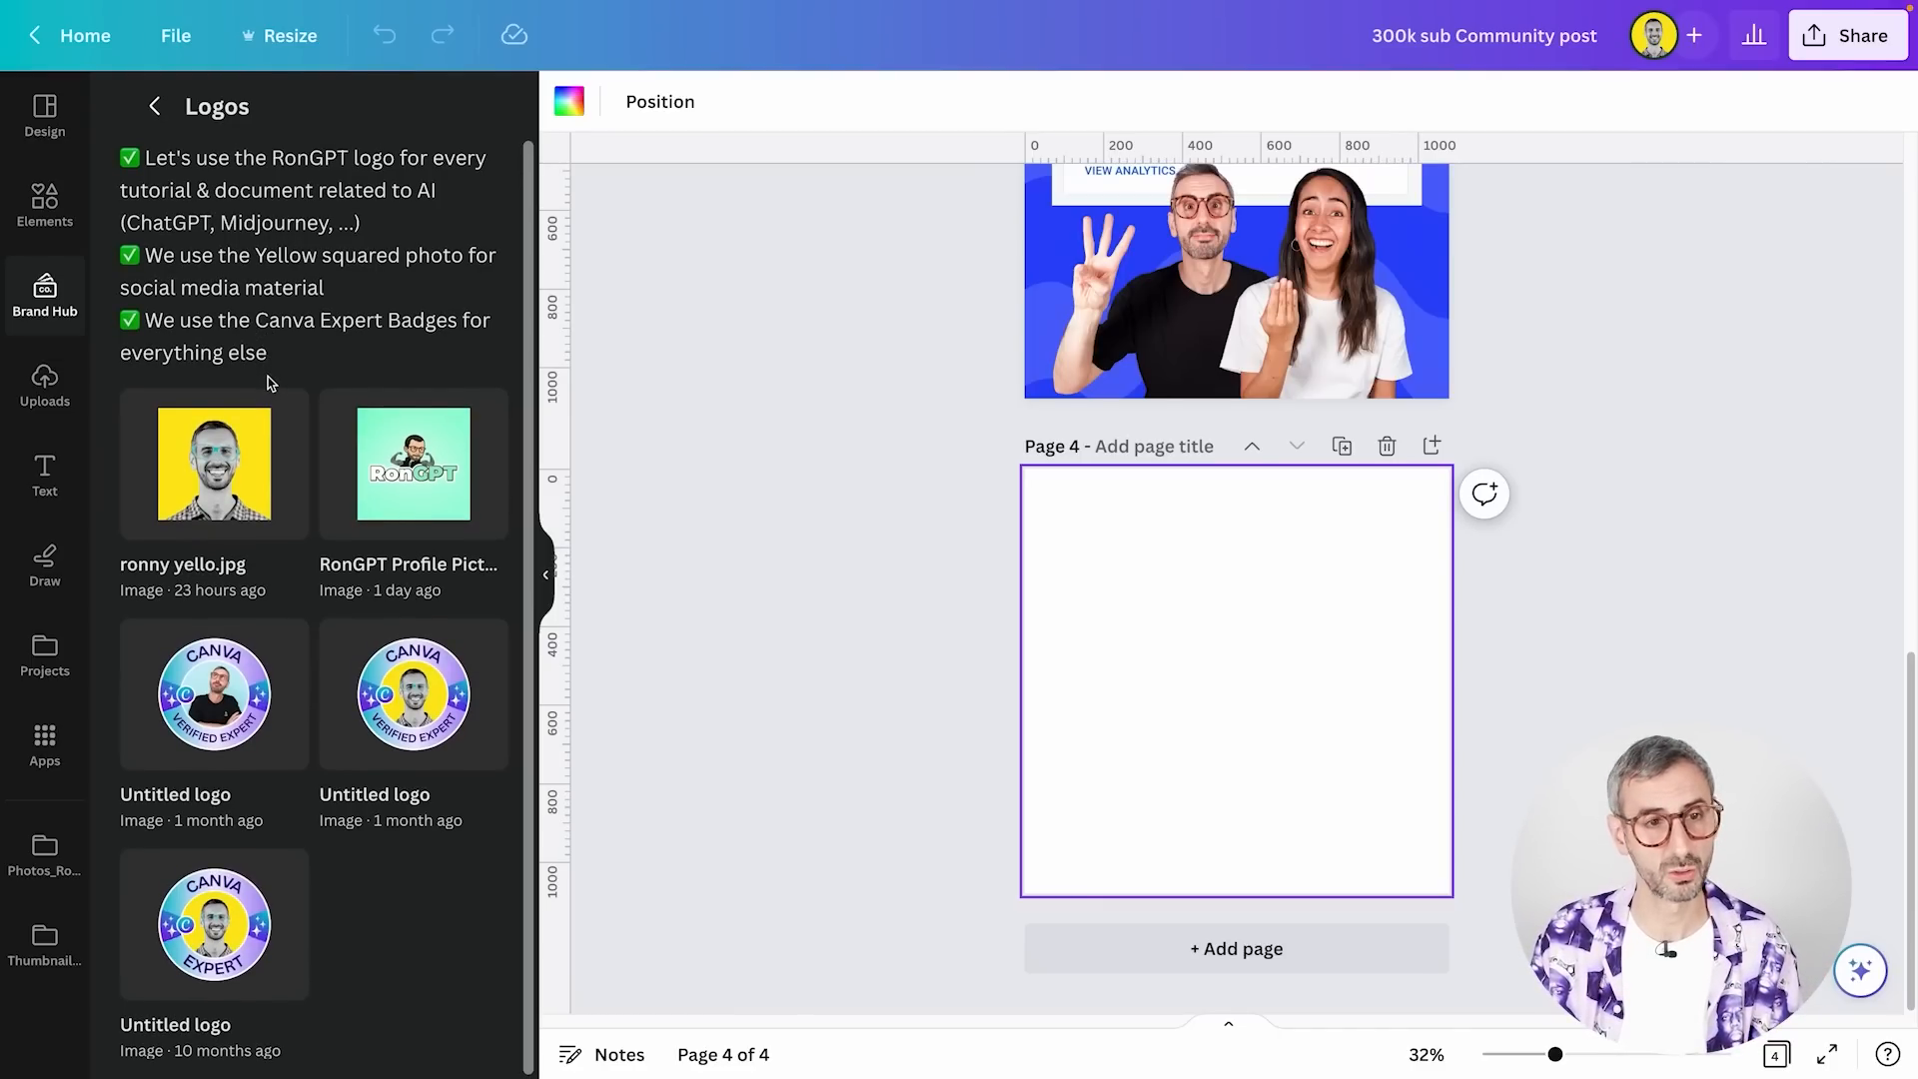
{"action": "left_click", "coordinate": [157, 110]}
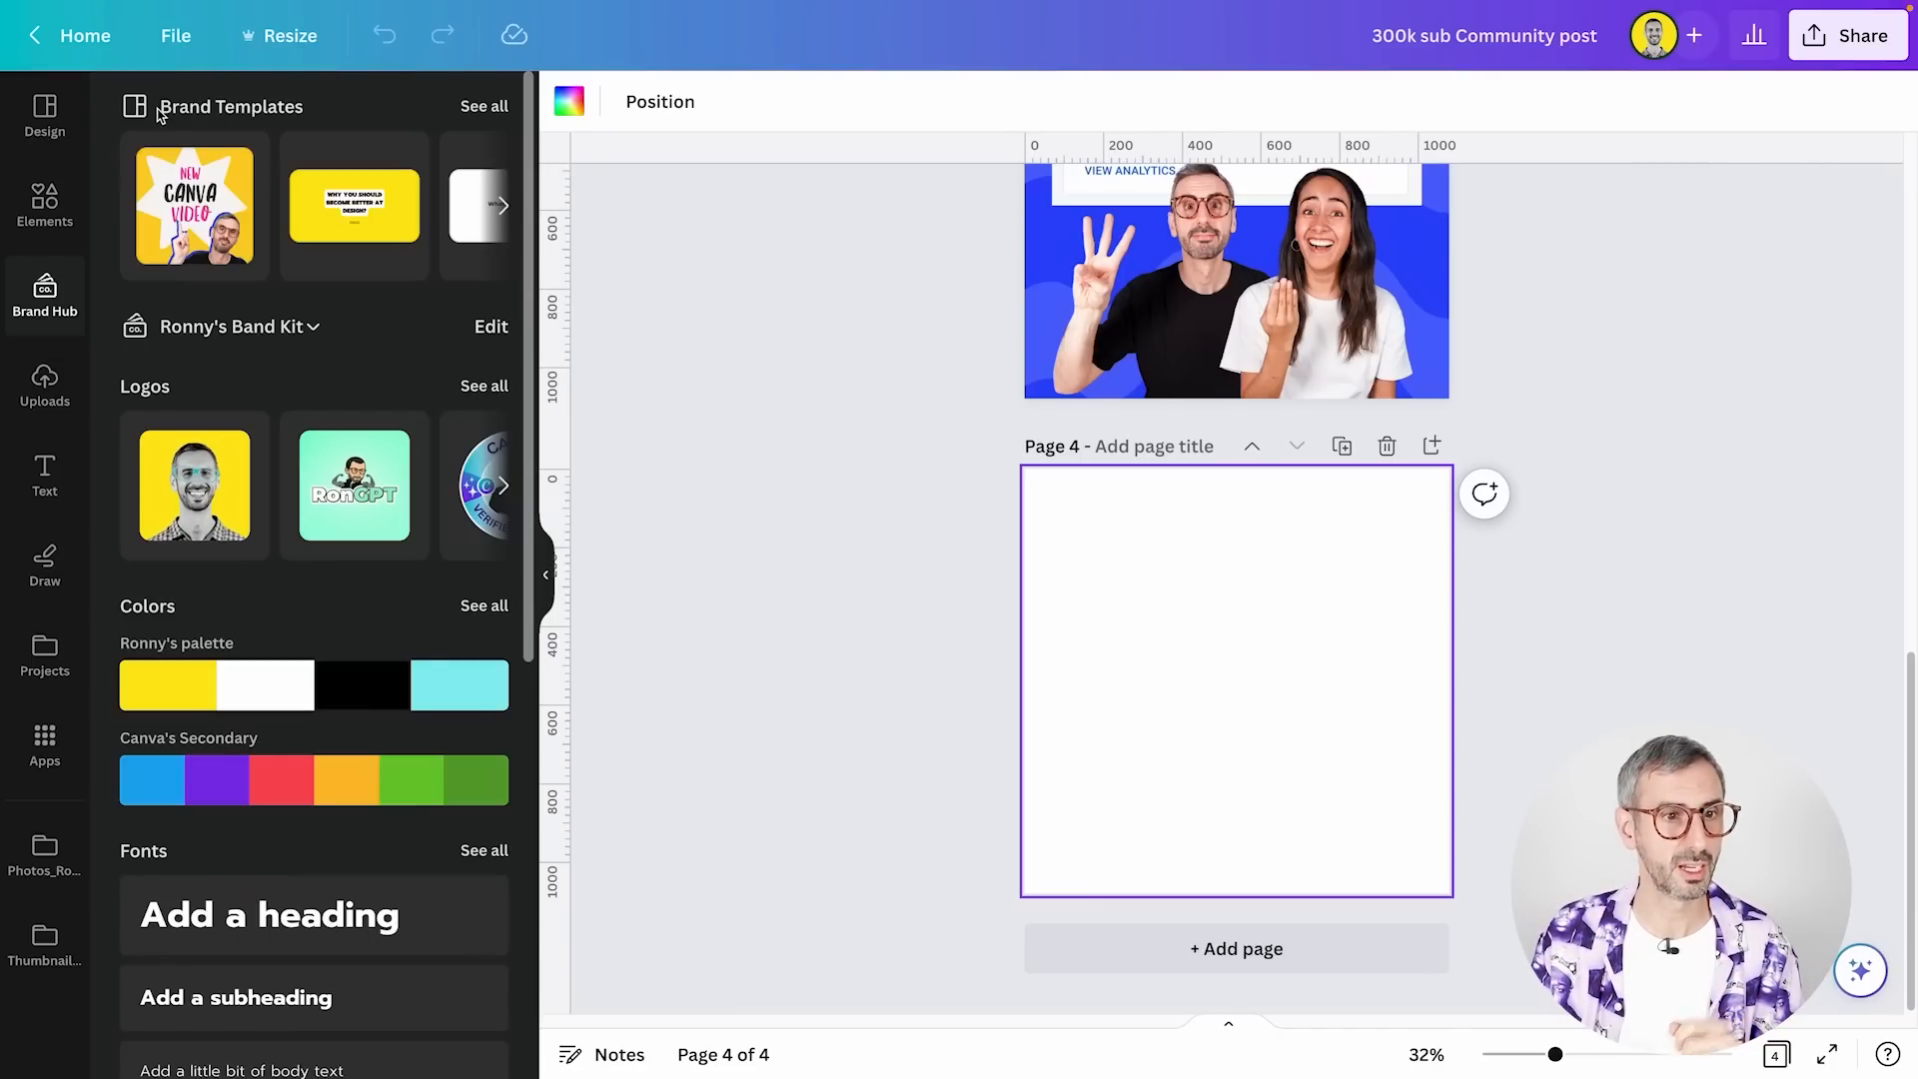
{"action": "scroll", "coordinate": [312, 535], "scroll_direction": "down", "scroll_amount": 2}
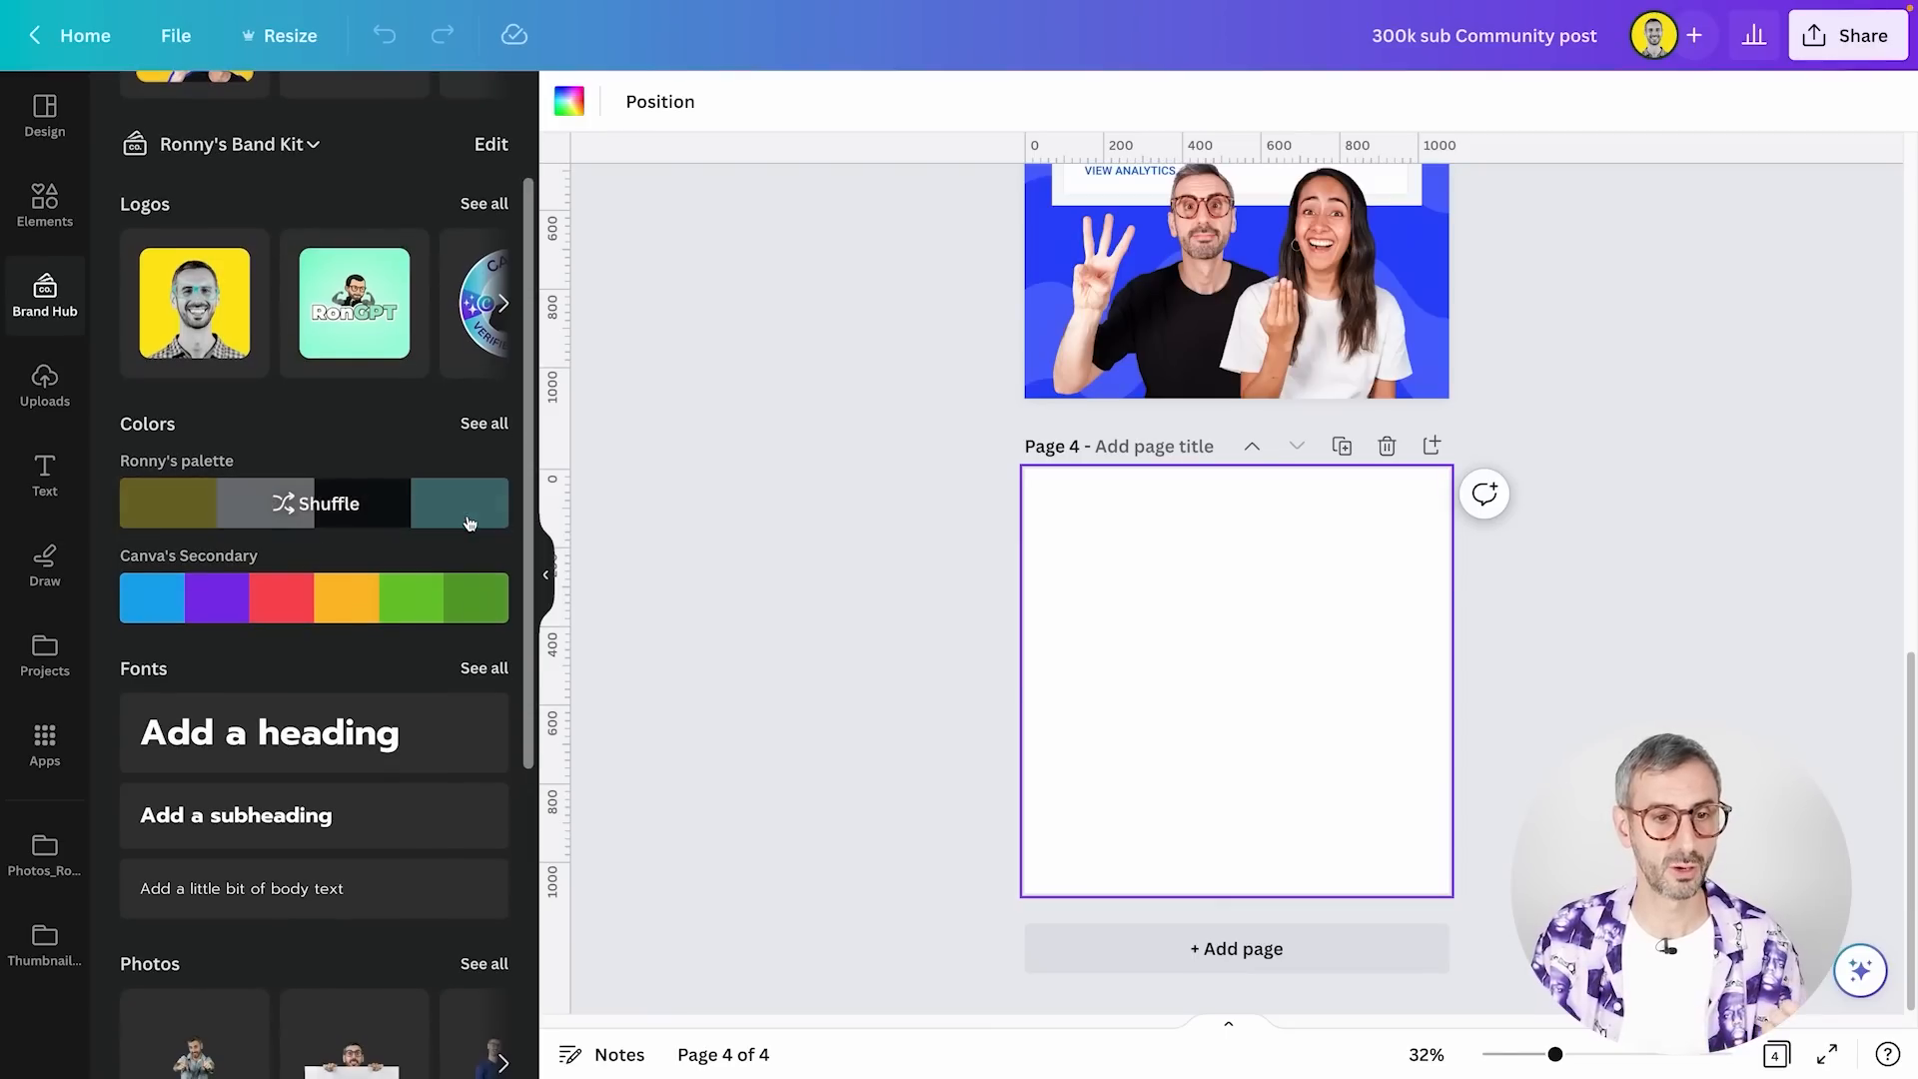
{"action": "scroll", "coordinate": [495, 741], "scroll_direction": "down", "scroll_amount": 5}
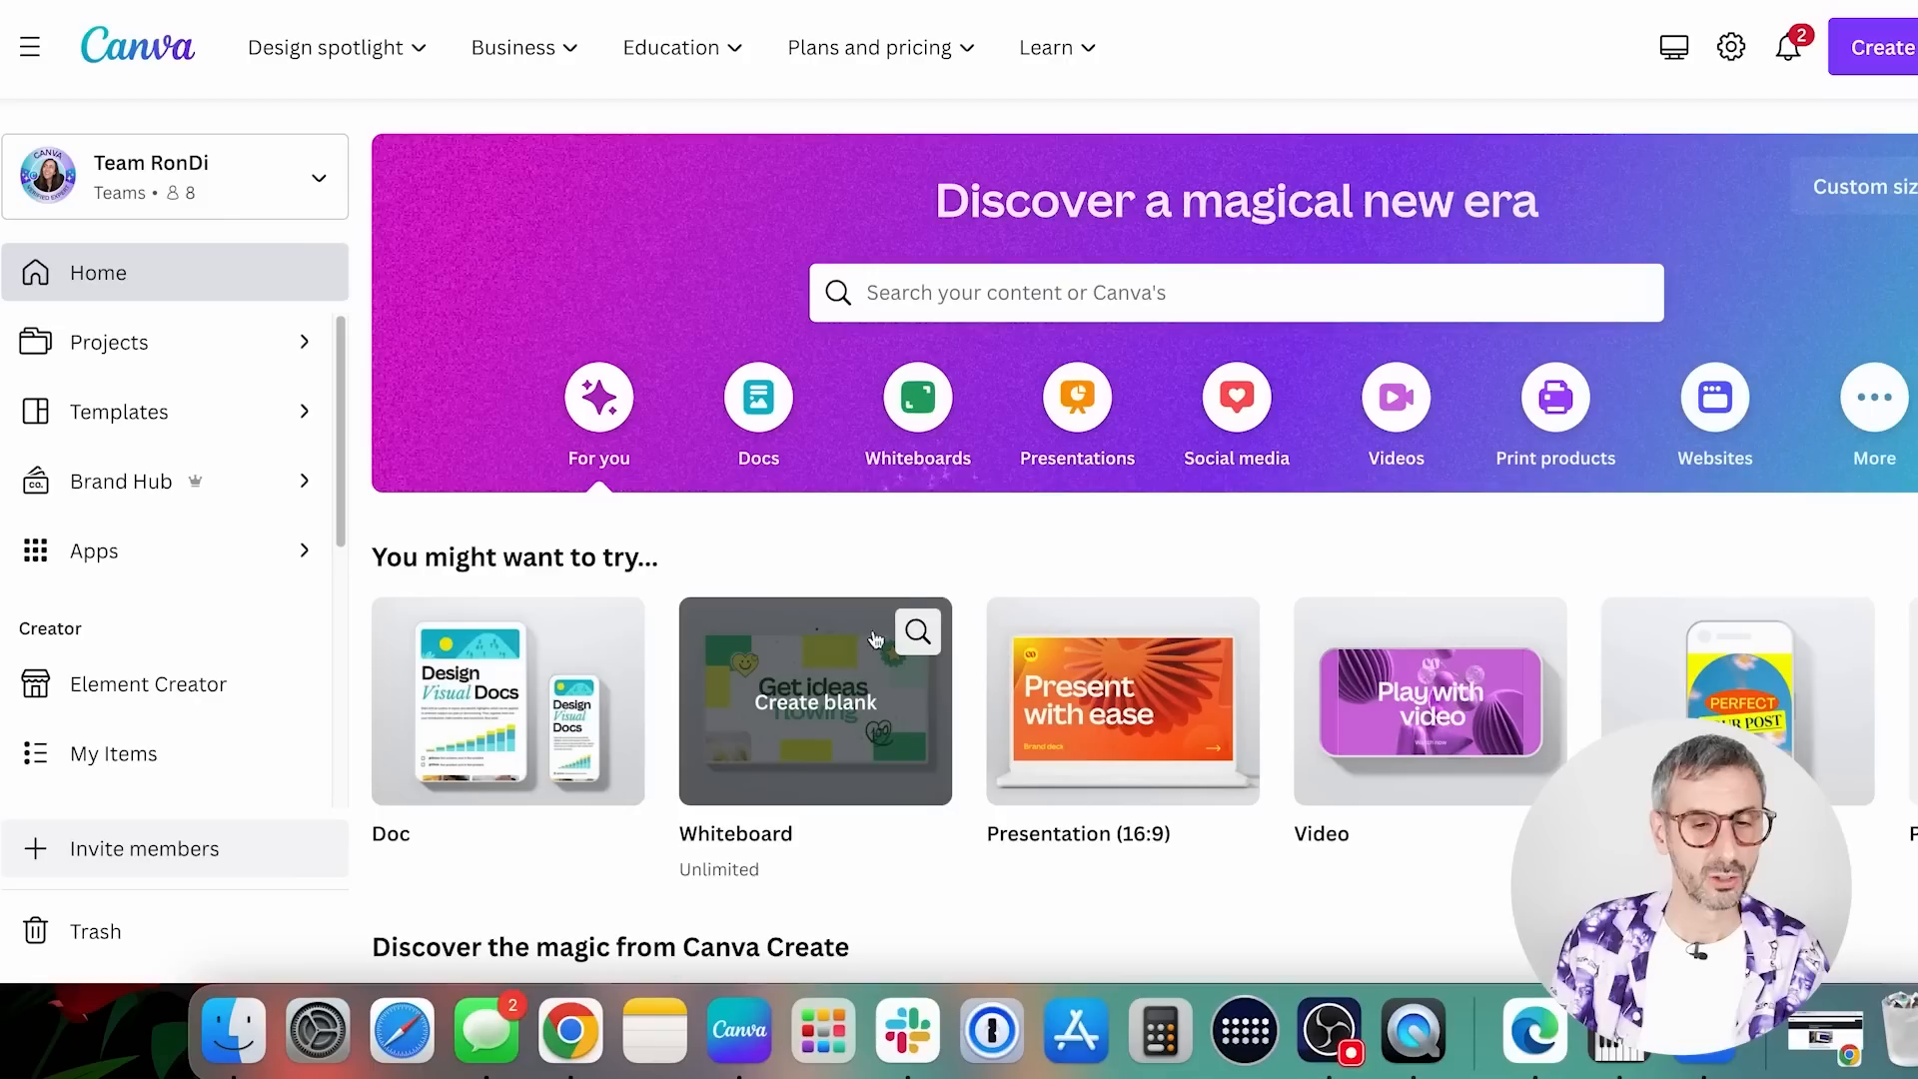
Open the Pro Tips subfolder of the Tutorials folder in Projects from the home page
{"action": "scroll", "coordinate": [904, 599], "scroll_direction": "down", "scroll_amount": 2}
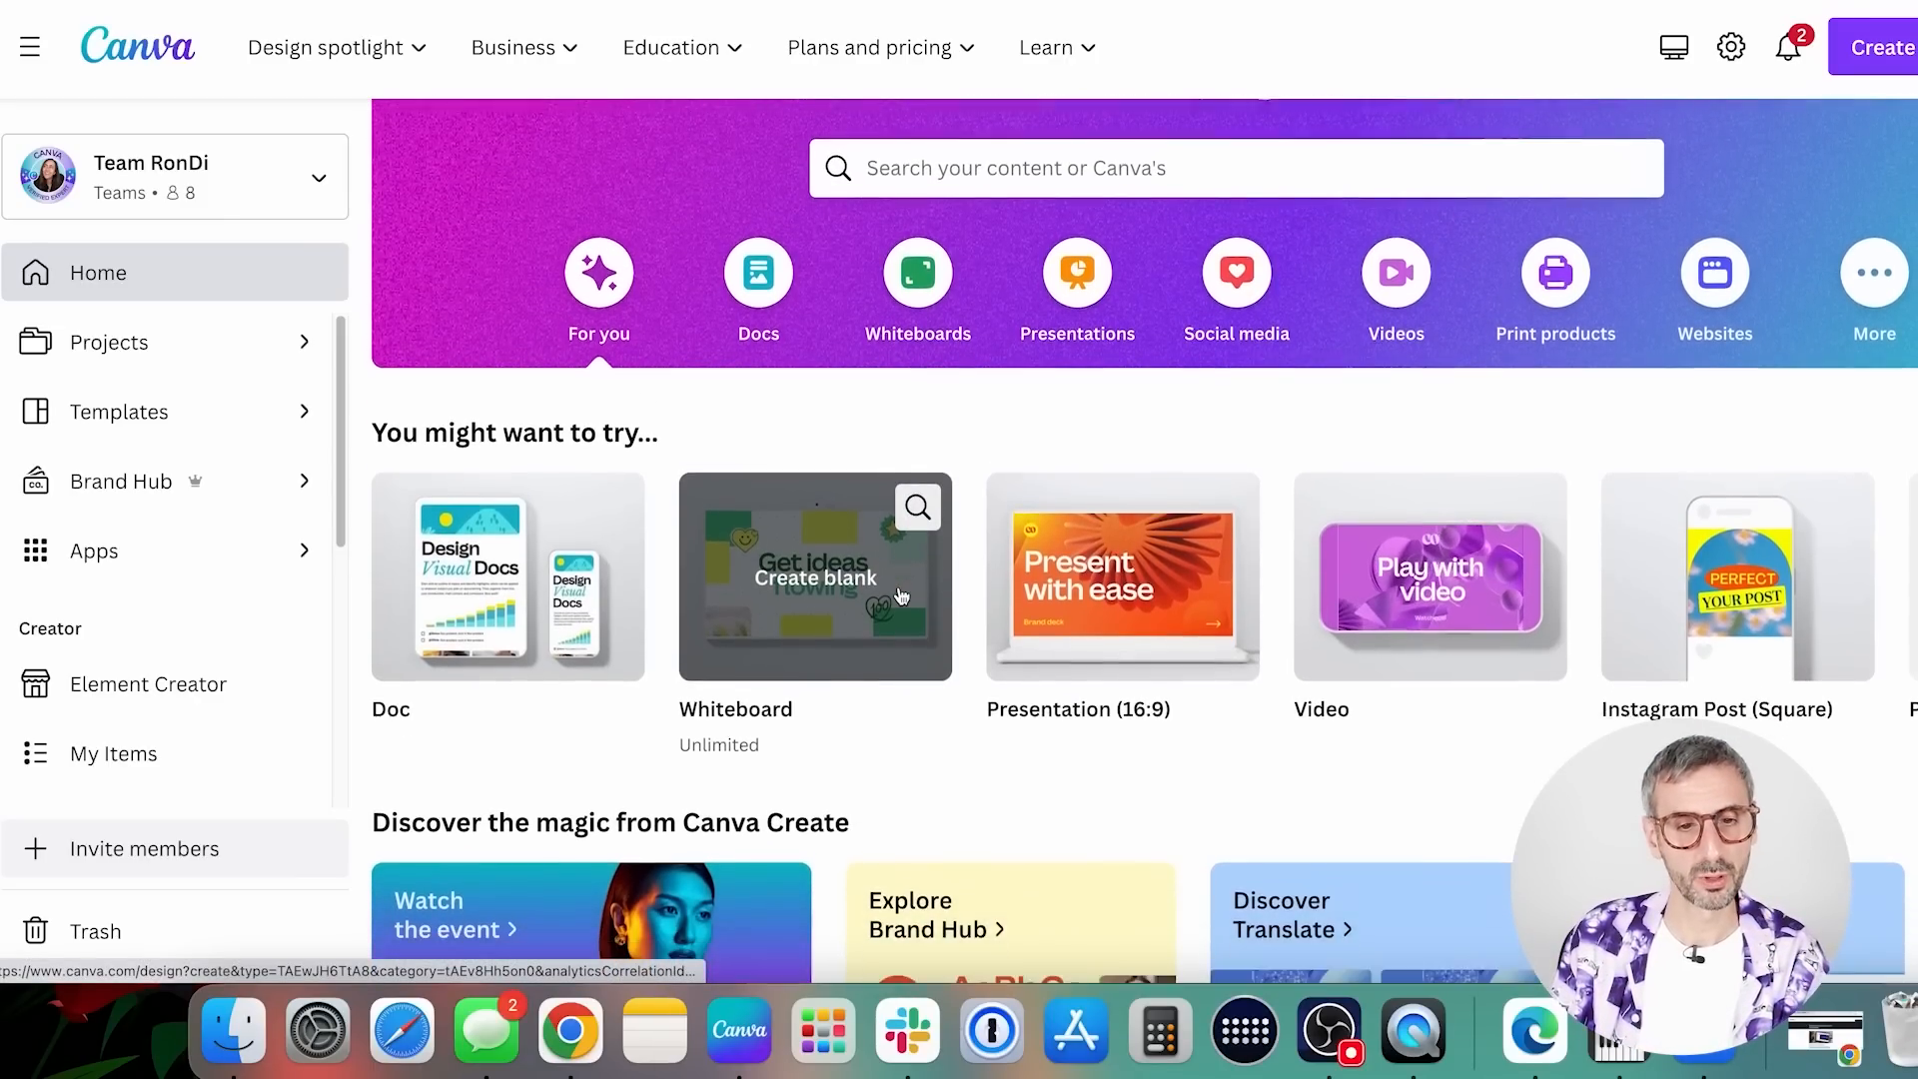
{"action": "scroll", "coordinate": [902, 597], "scroll_direction": "down", "scroll_amount": 1}
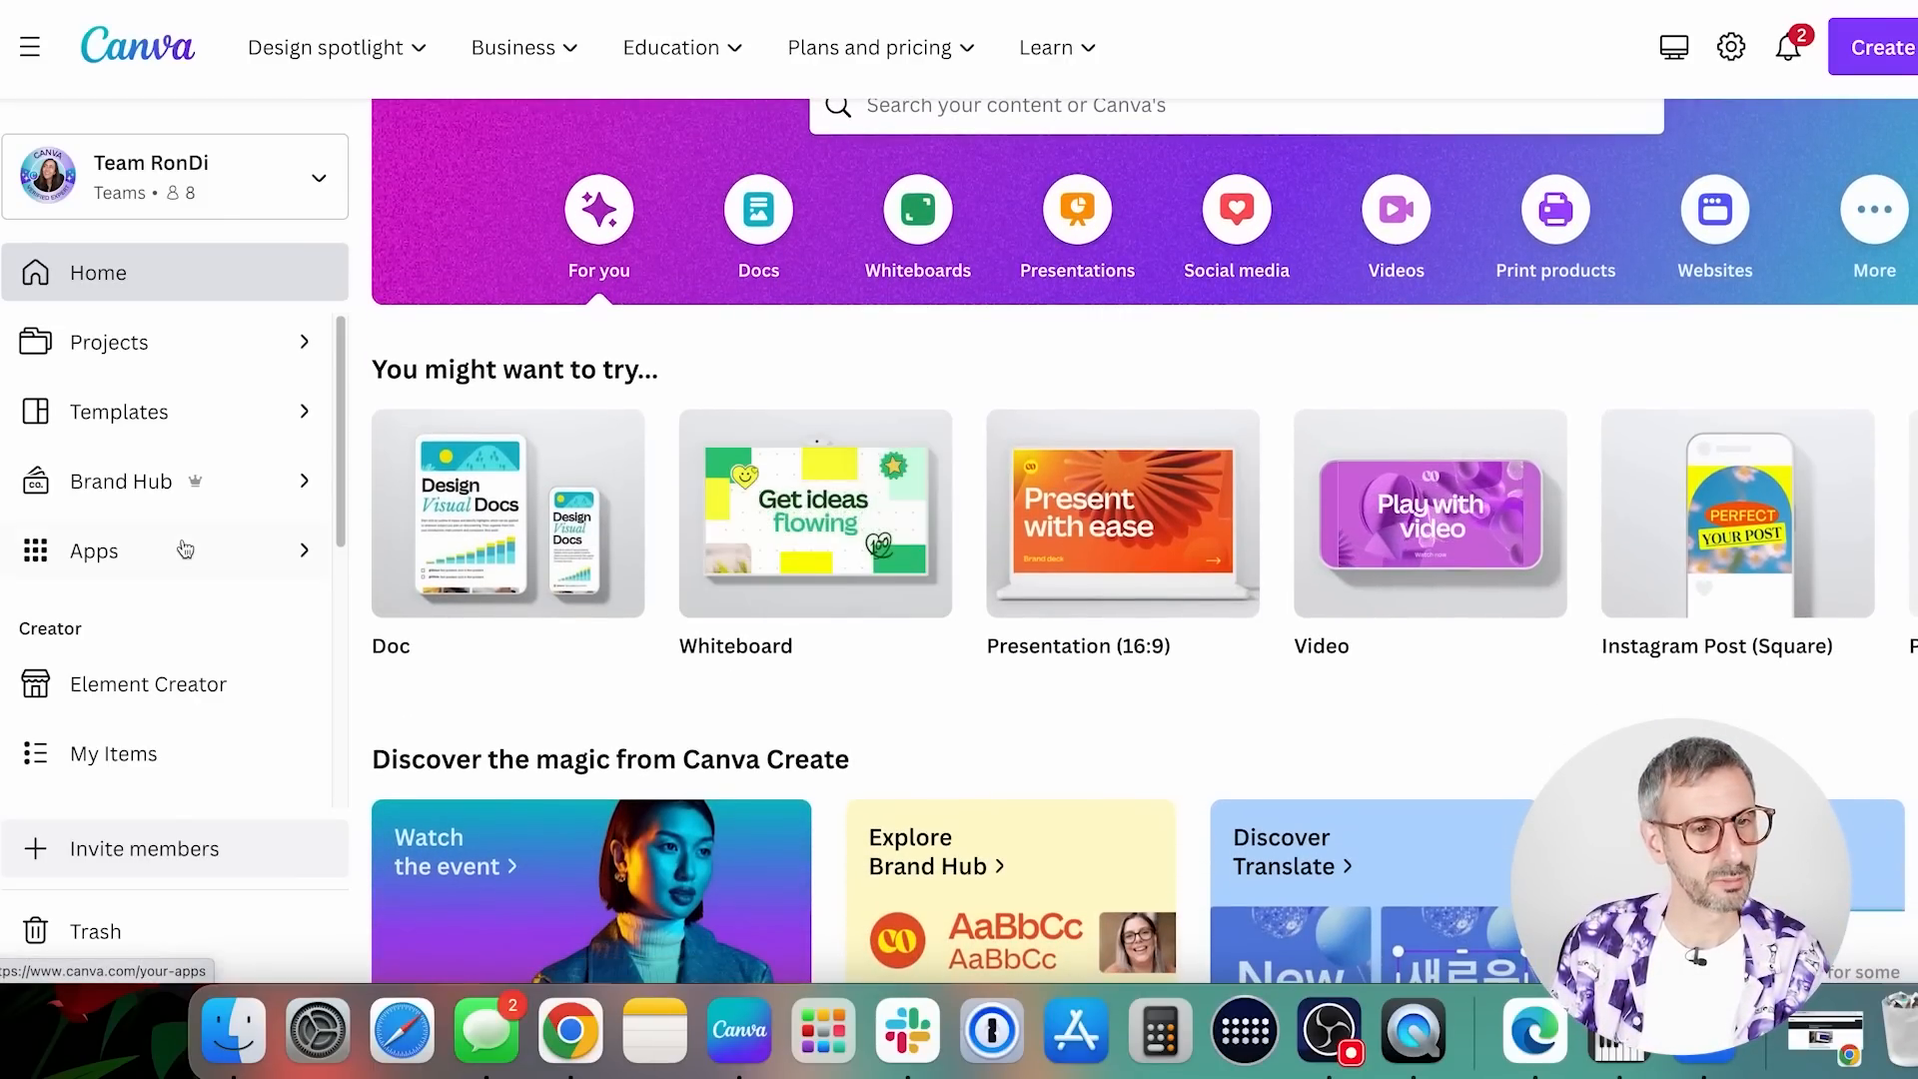
{"action": "left_click", "coordinate": [202, 344]}
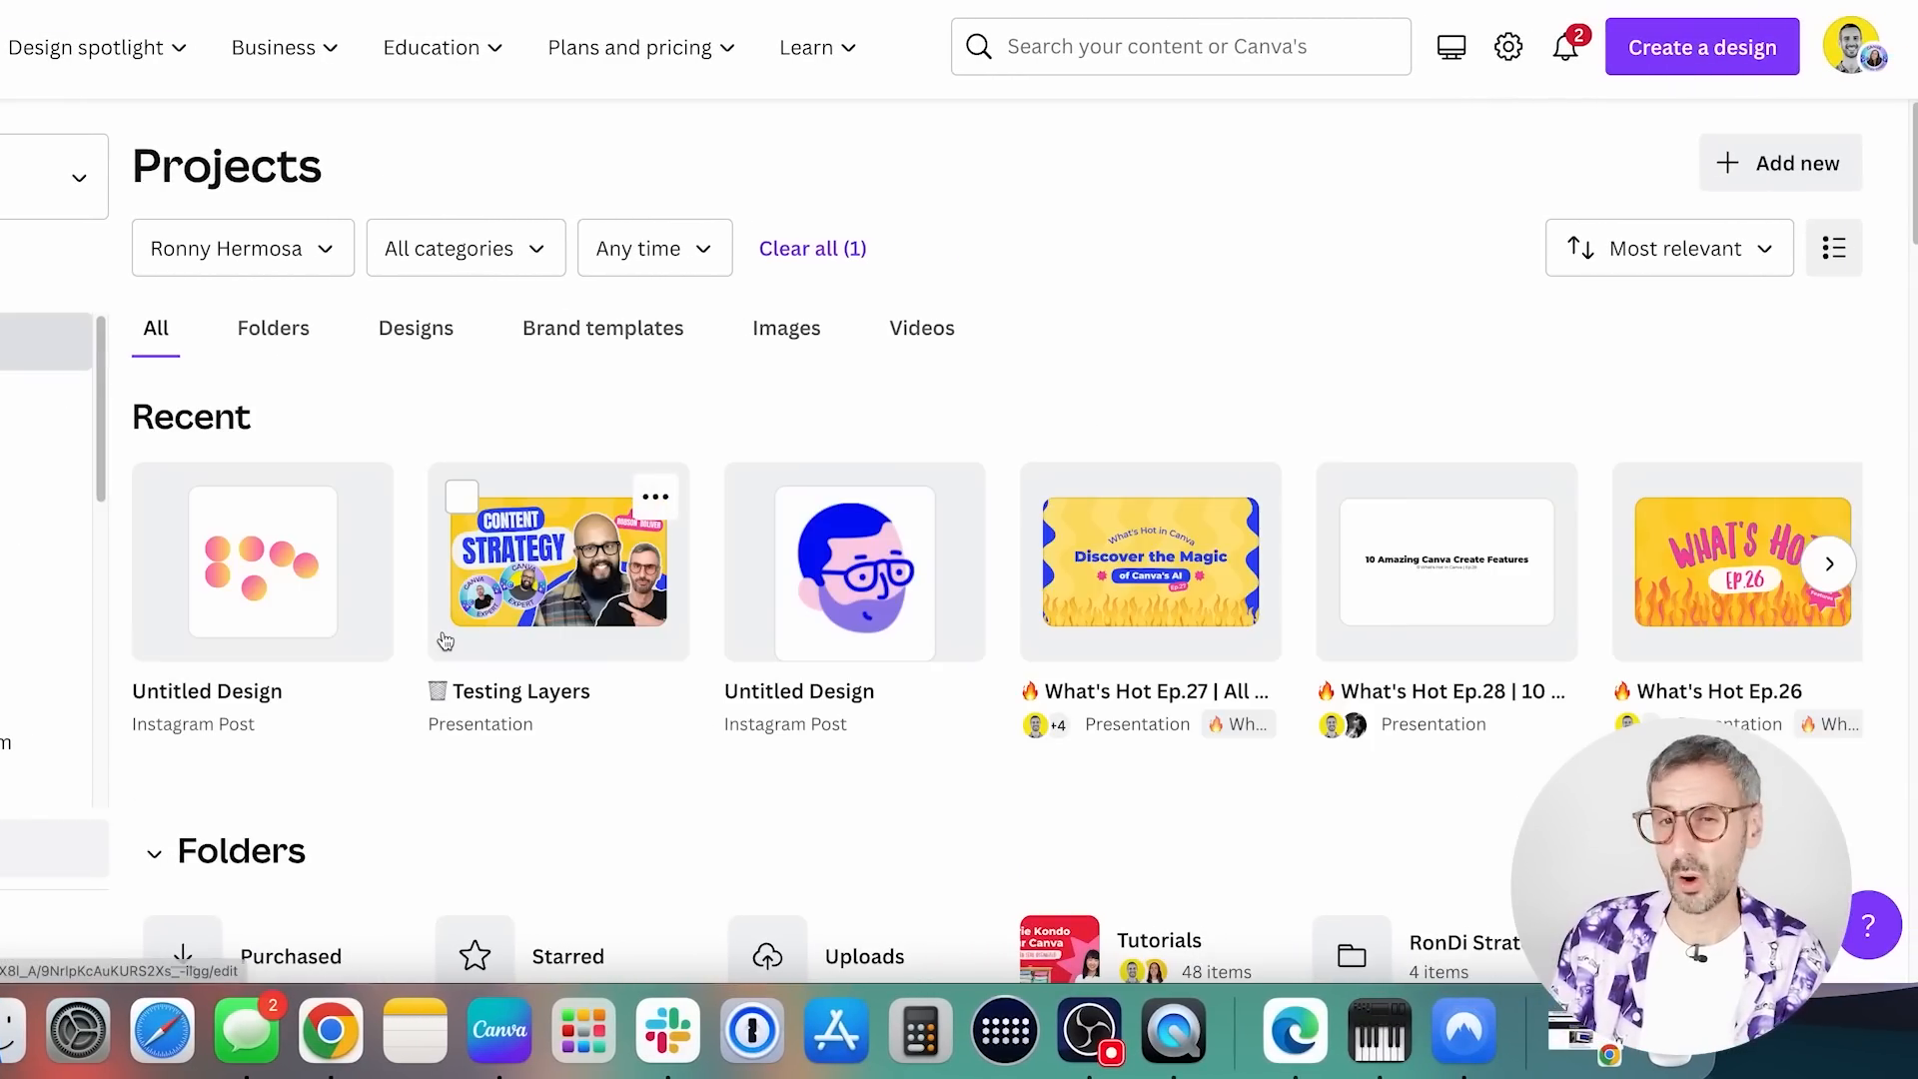
{"action": "scroll", "coordinate": [422, 633], "scroll_direction": "down", "scroll_amount": 8}
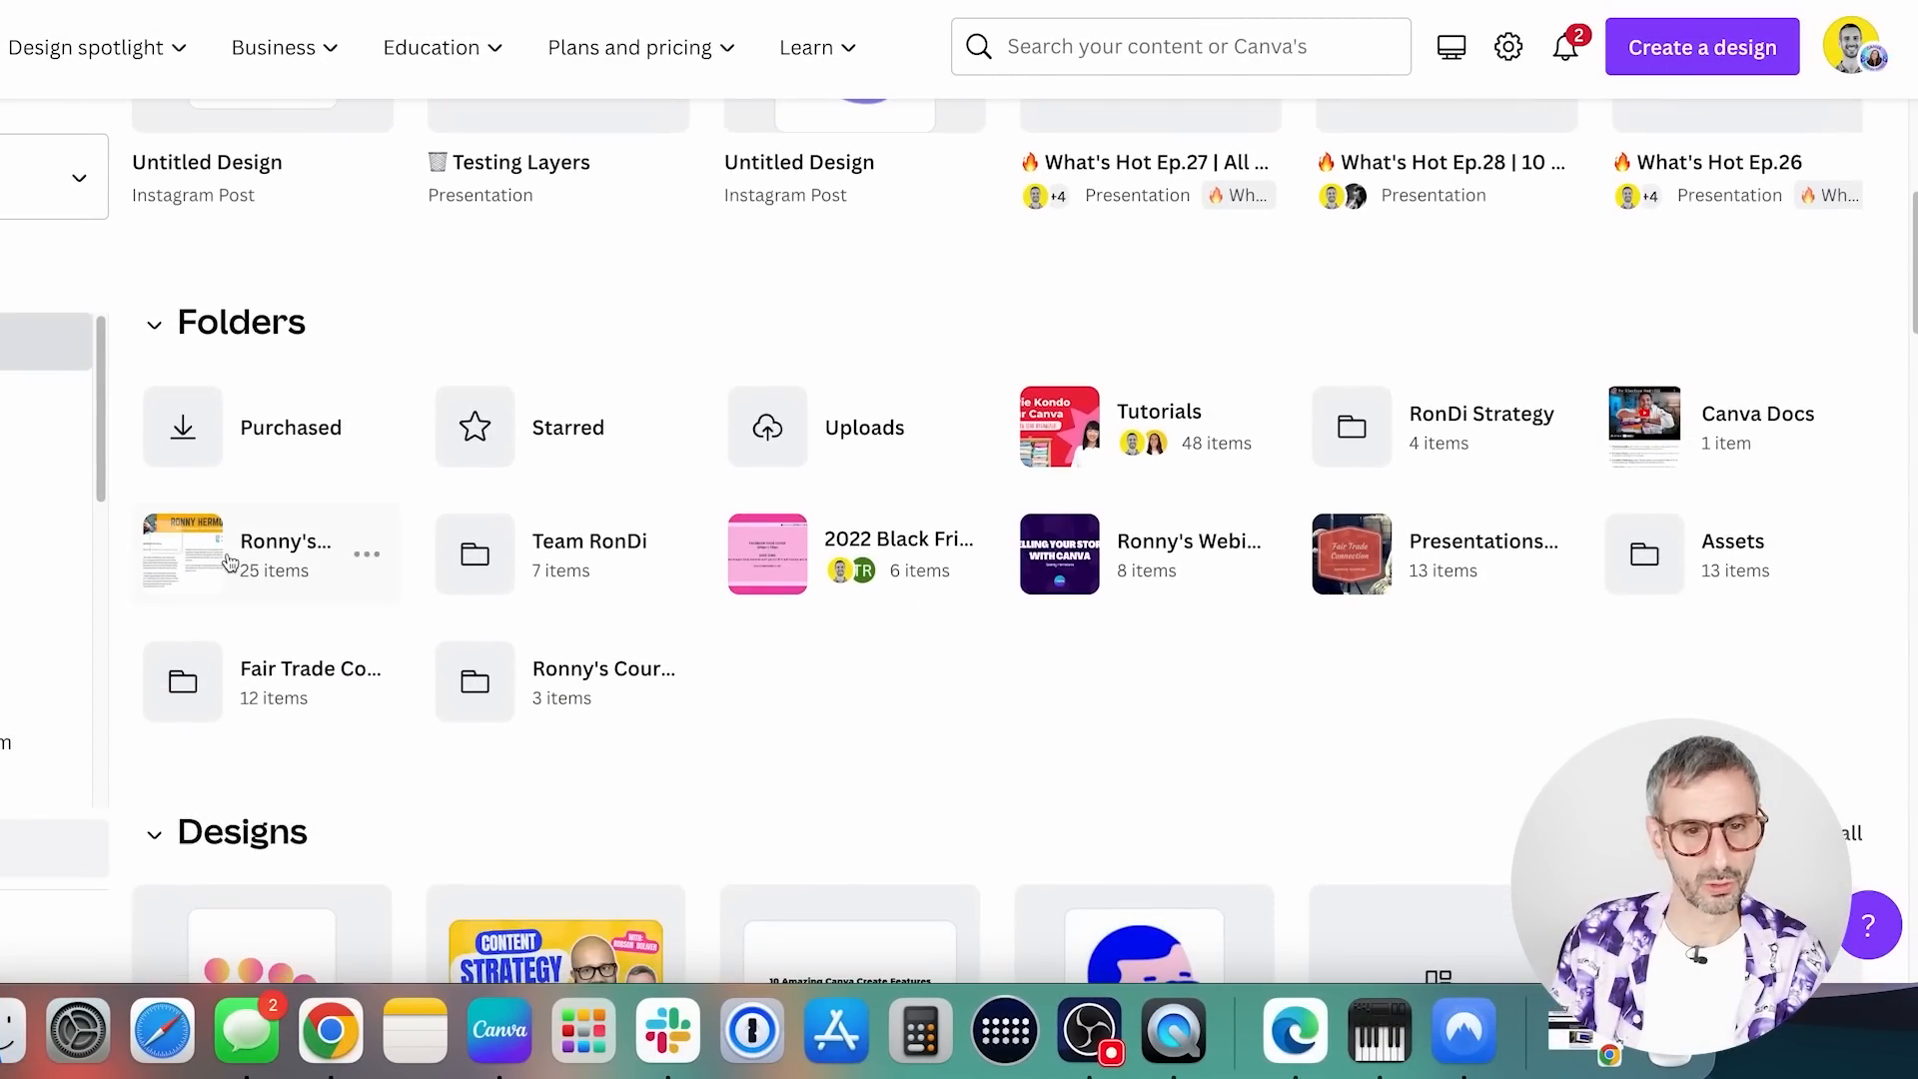
{"action": "left_click", "coordinate": [1081, 478]}
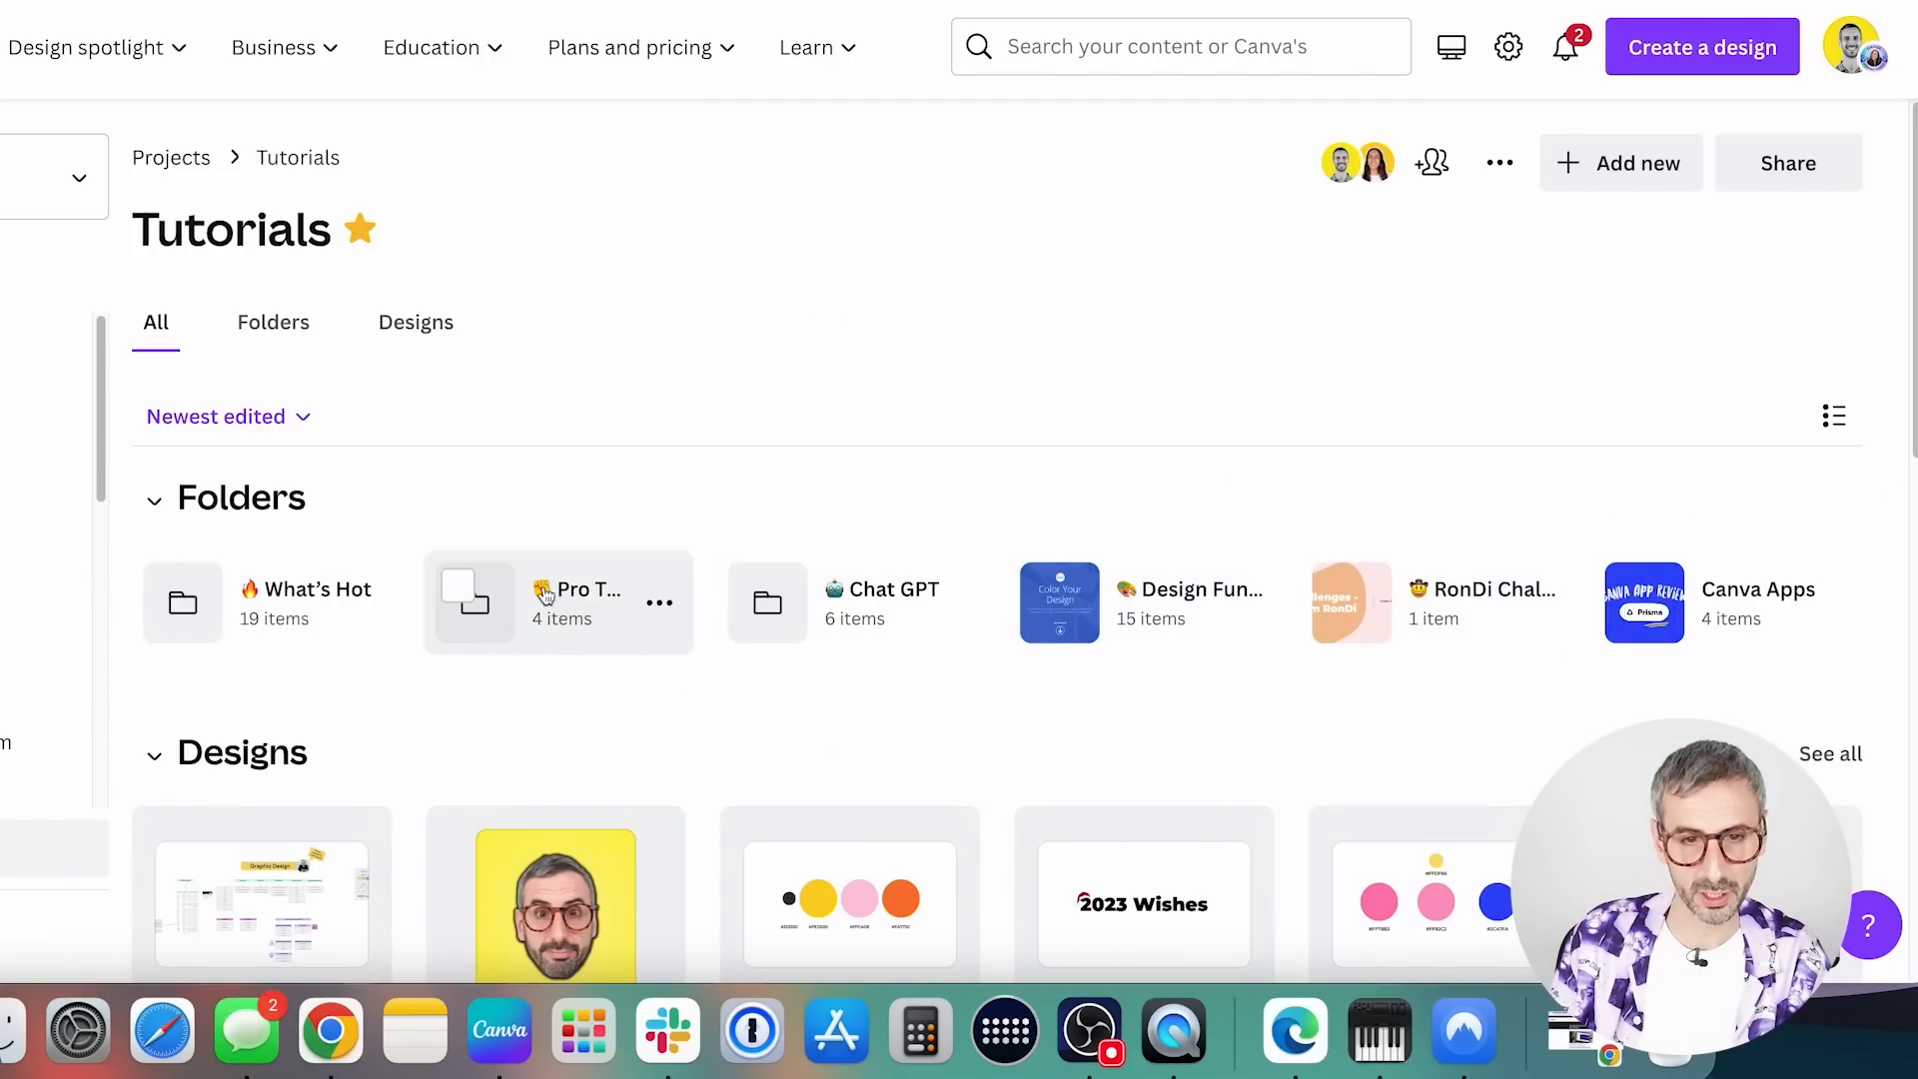
{"action": "left_click", "coordinate": [605, 612]}
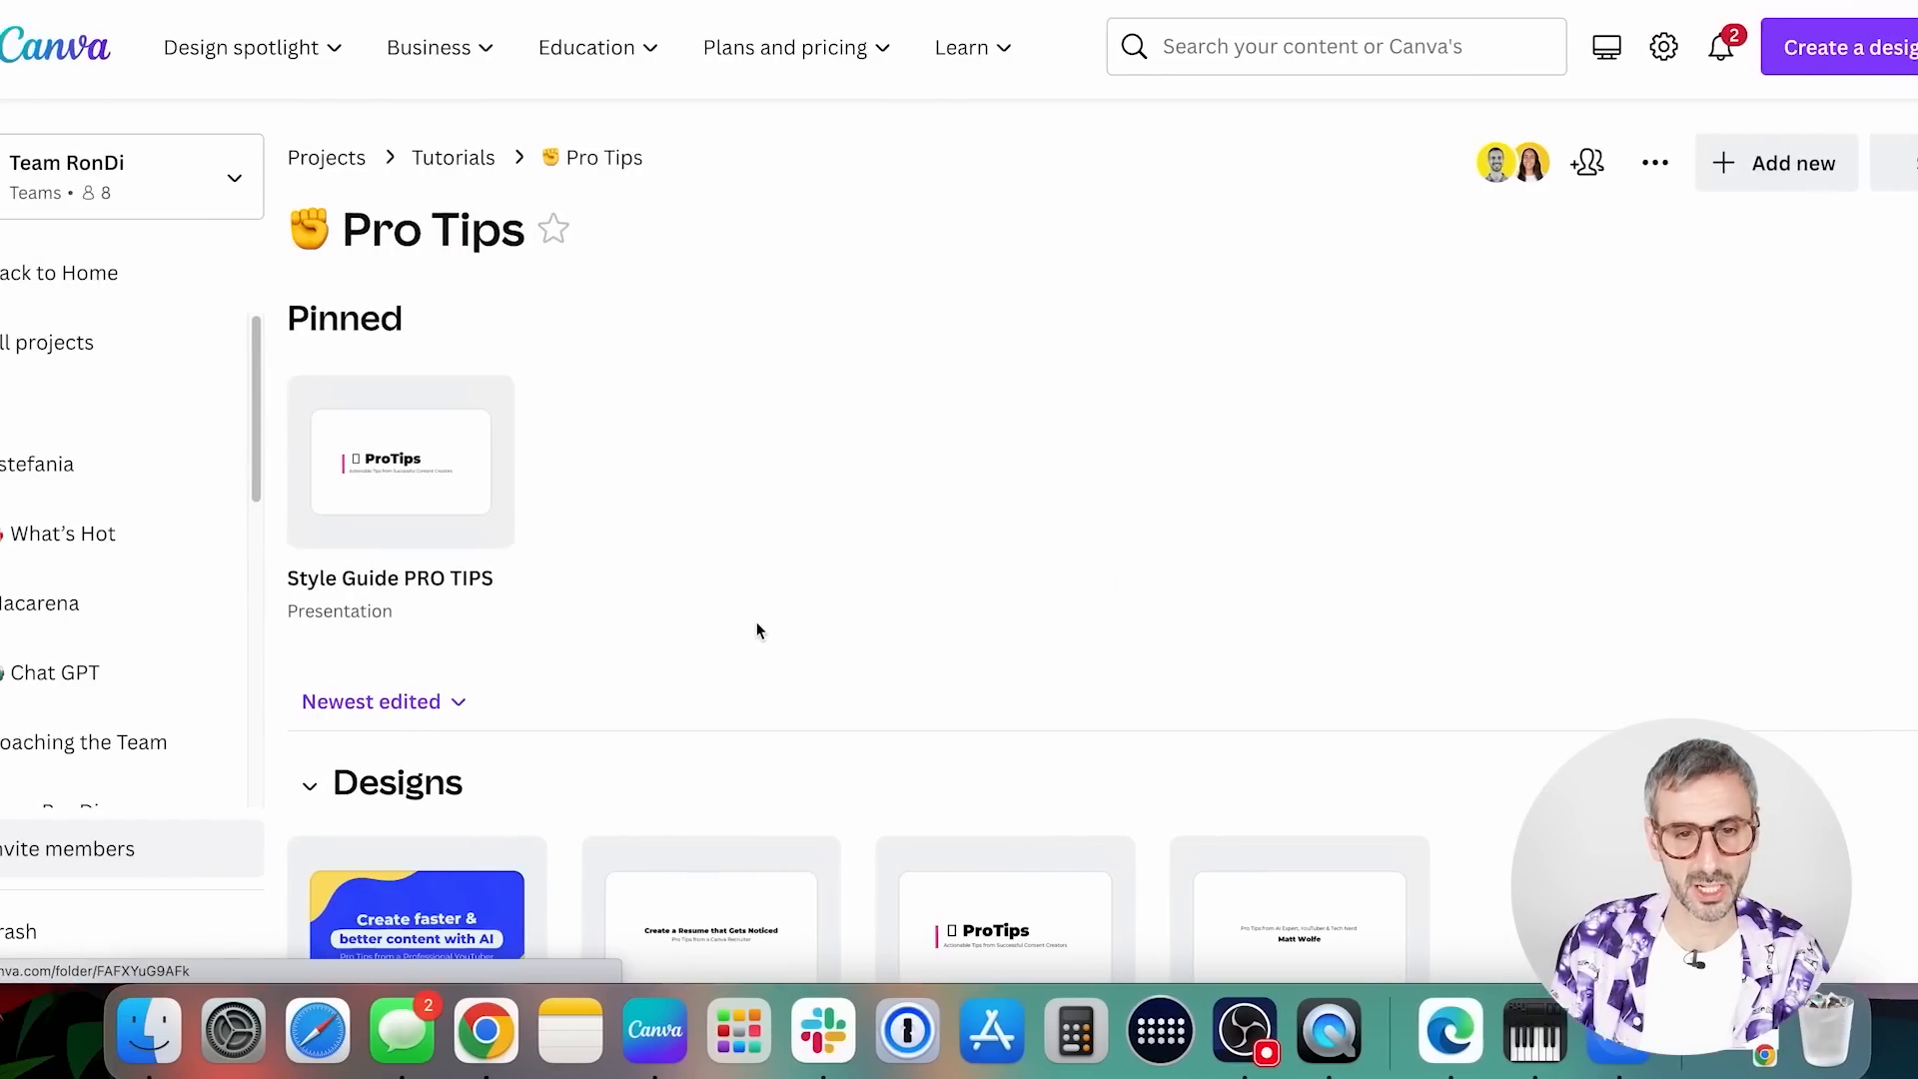
Unpin the Style Guide PRO TIPS presentation from the Pro Tips folder
{"action": "scroll", "coordinate": [634, 646], "scroll_direction": "down", "scroll_amount": 1}
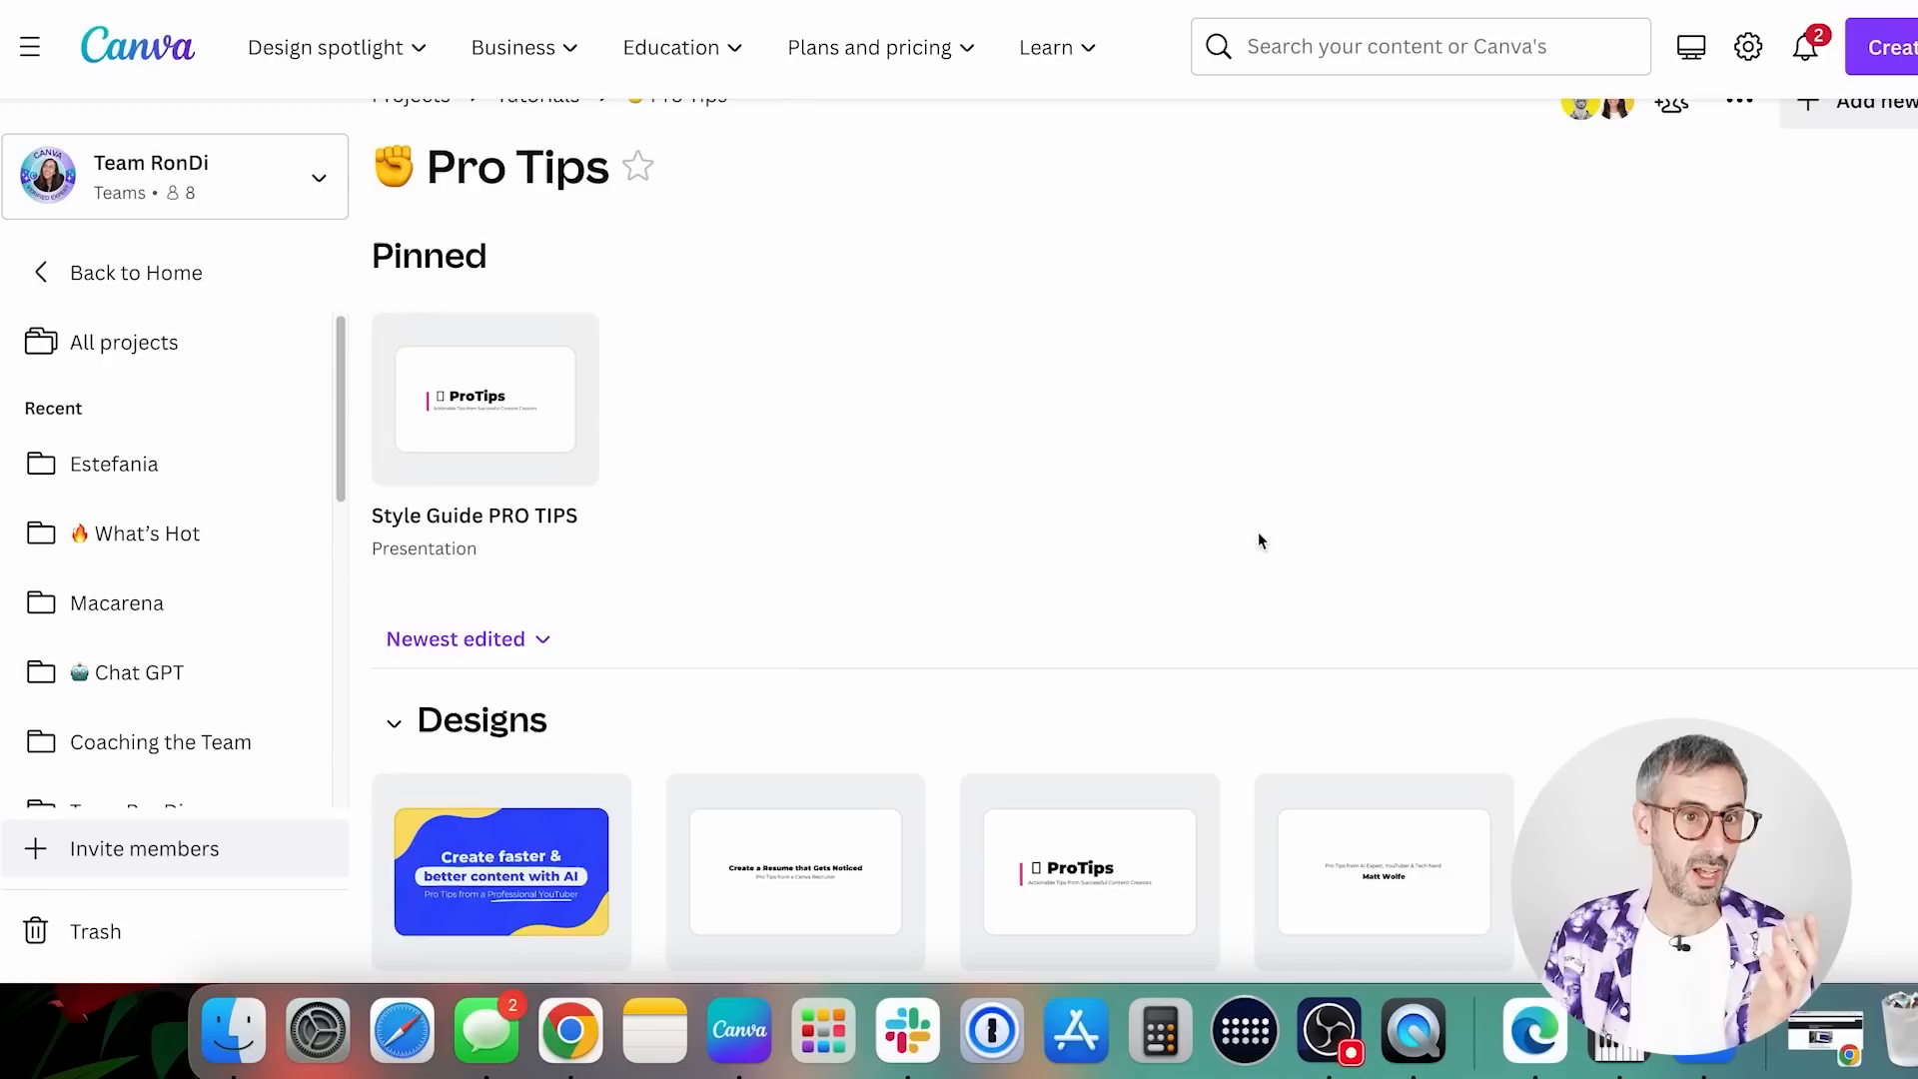
{"action": "scroll", "coordinate": [1148, 499], "scroll_direction": "down", "scroll_amount": 2}
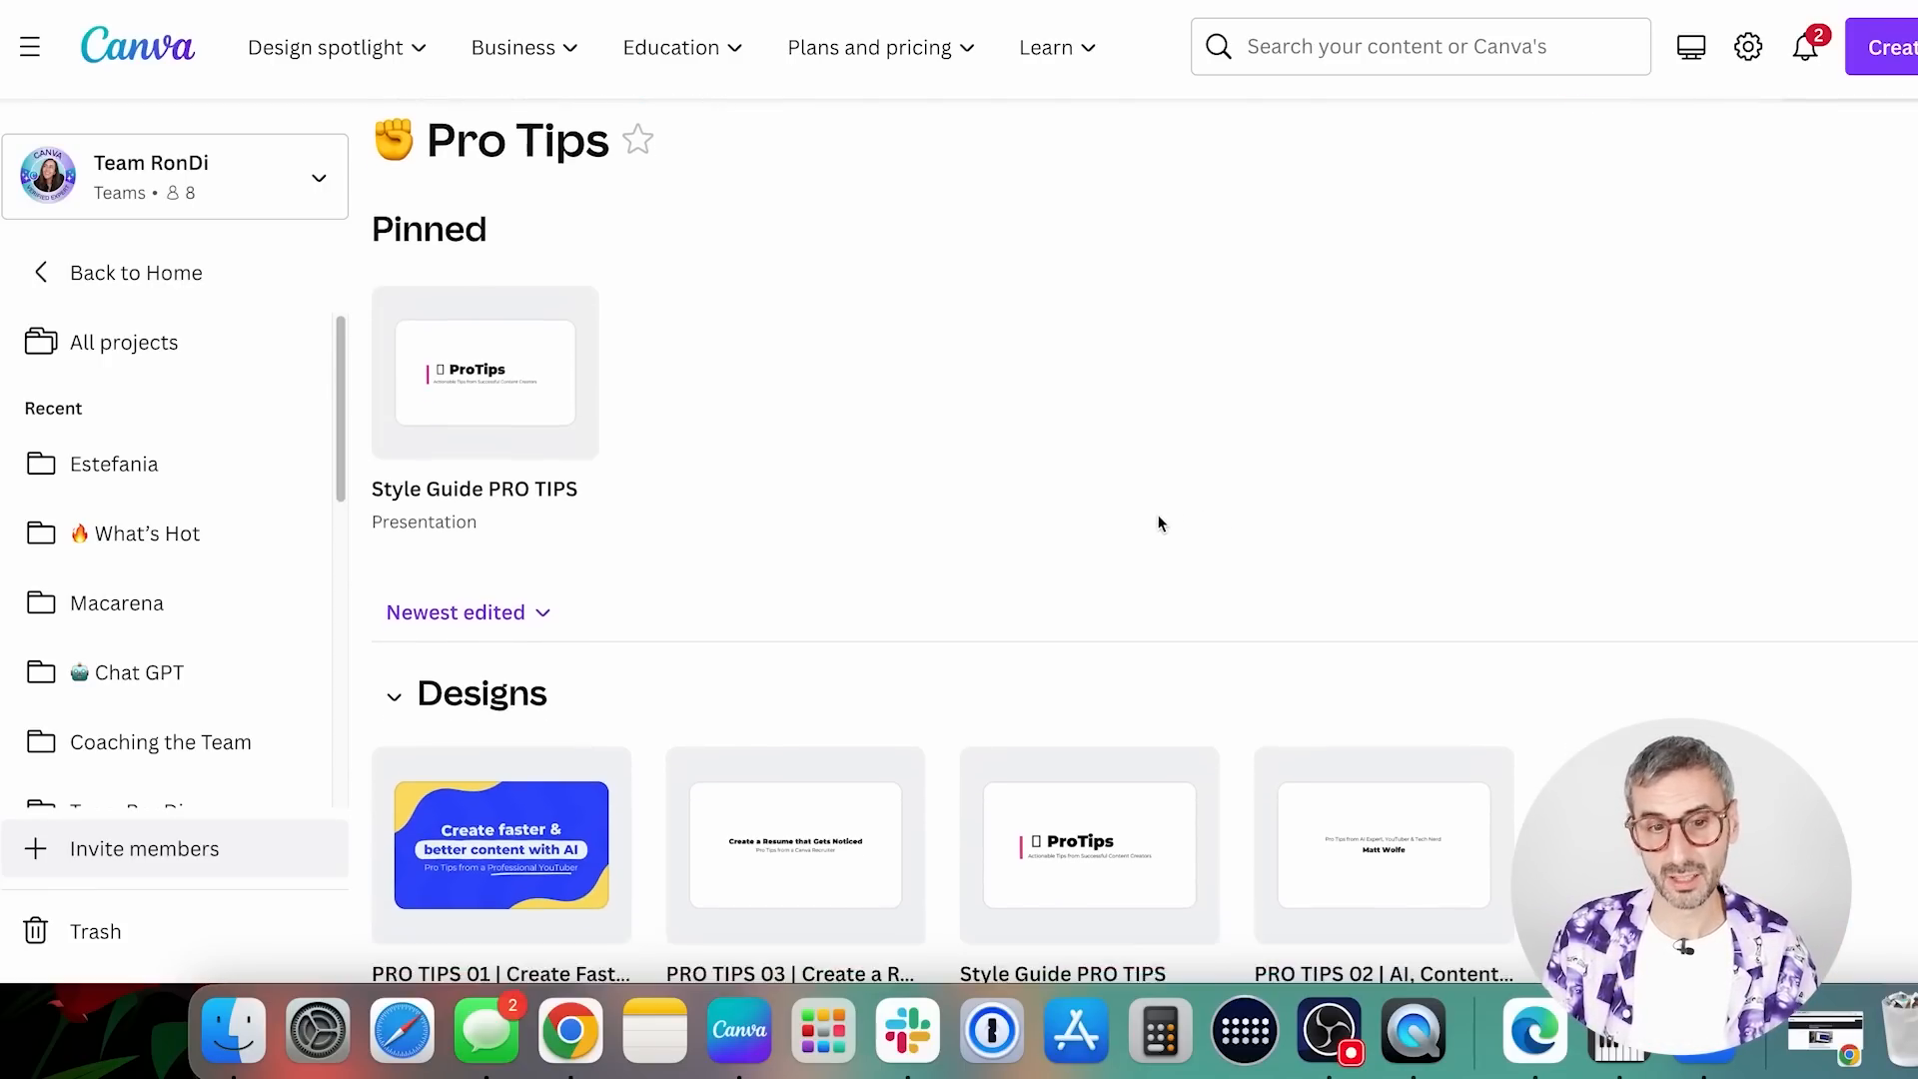
{"action": "mouse_move", "coordinate": [555, 285]}
{"action": "left_click", "coordinate": [564, 247]}
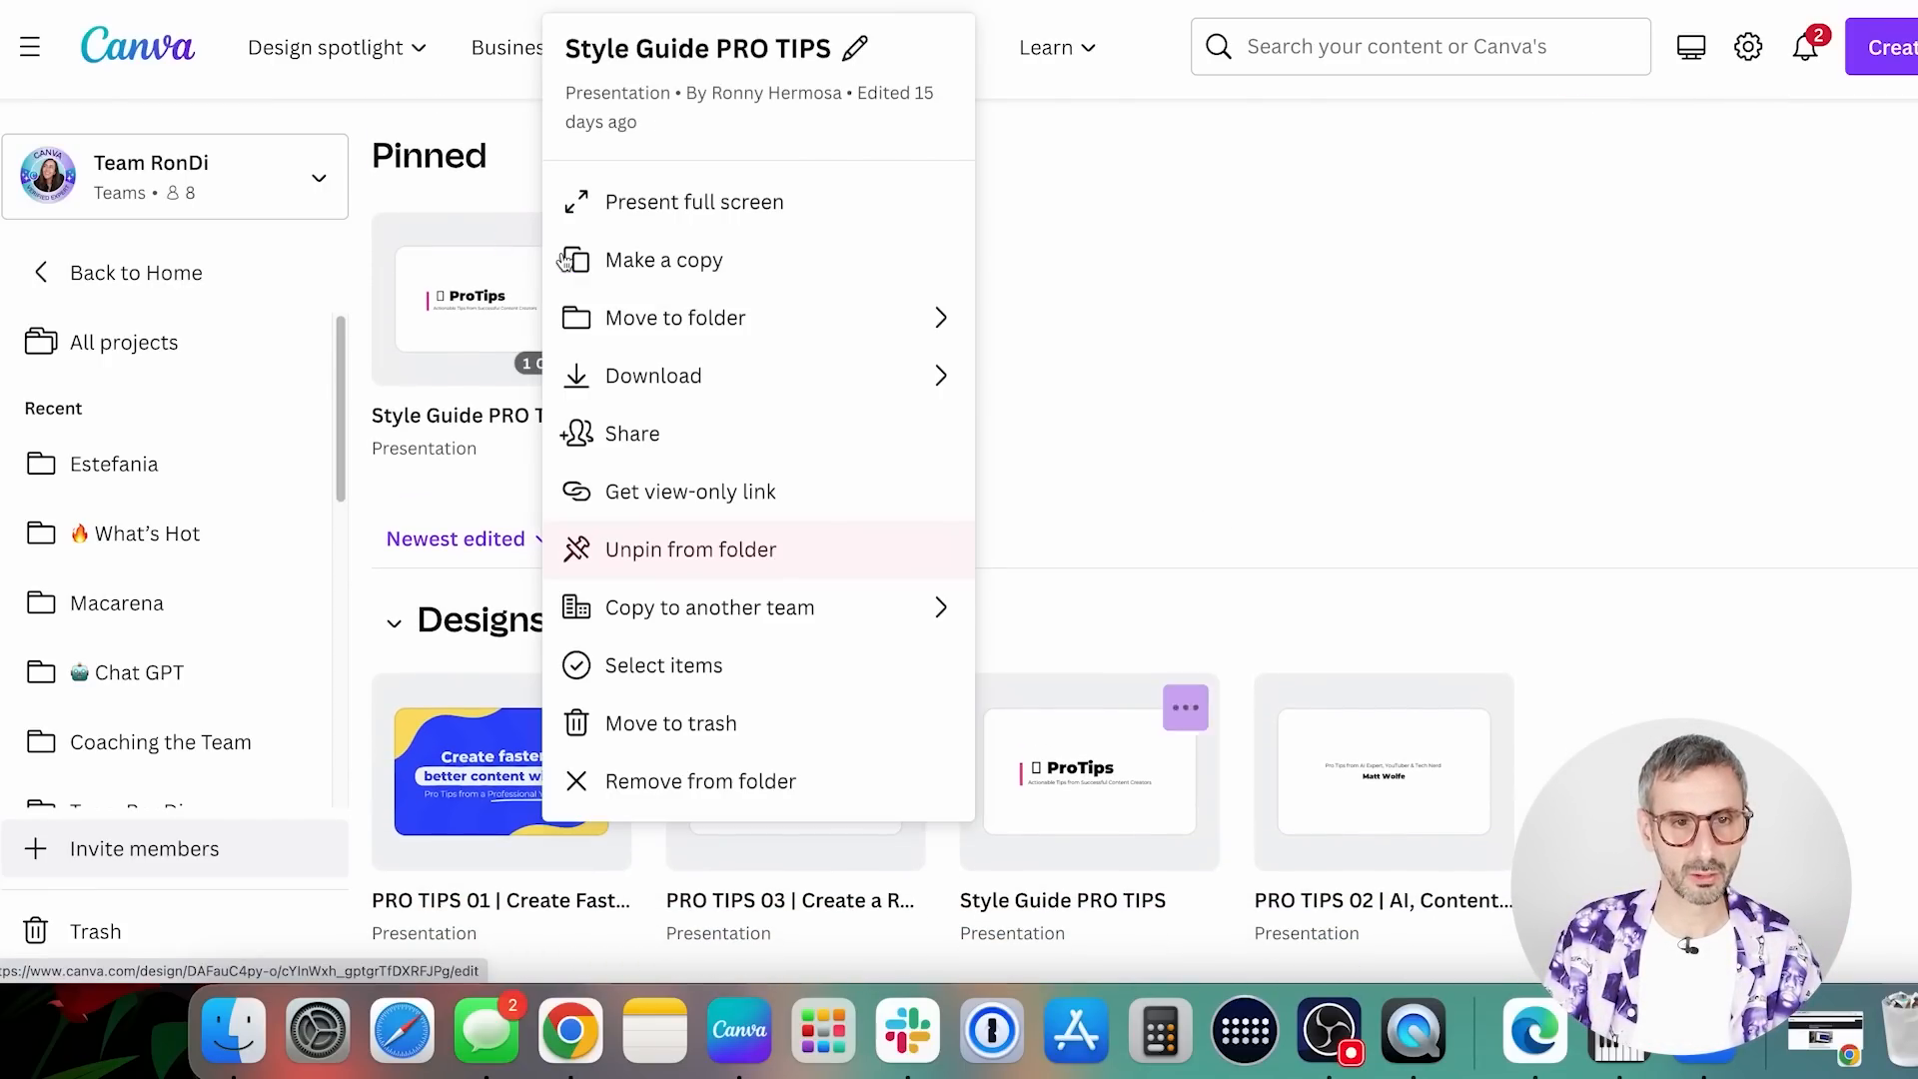
{"action": "left_click", "coordinate": [776, 559]}
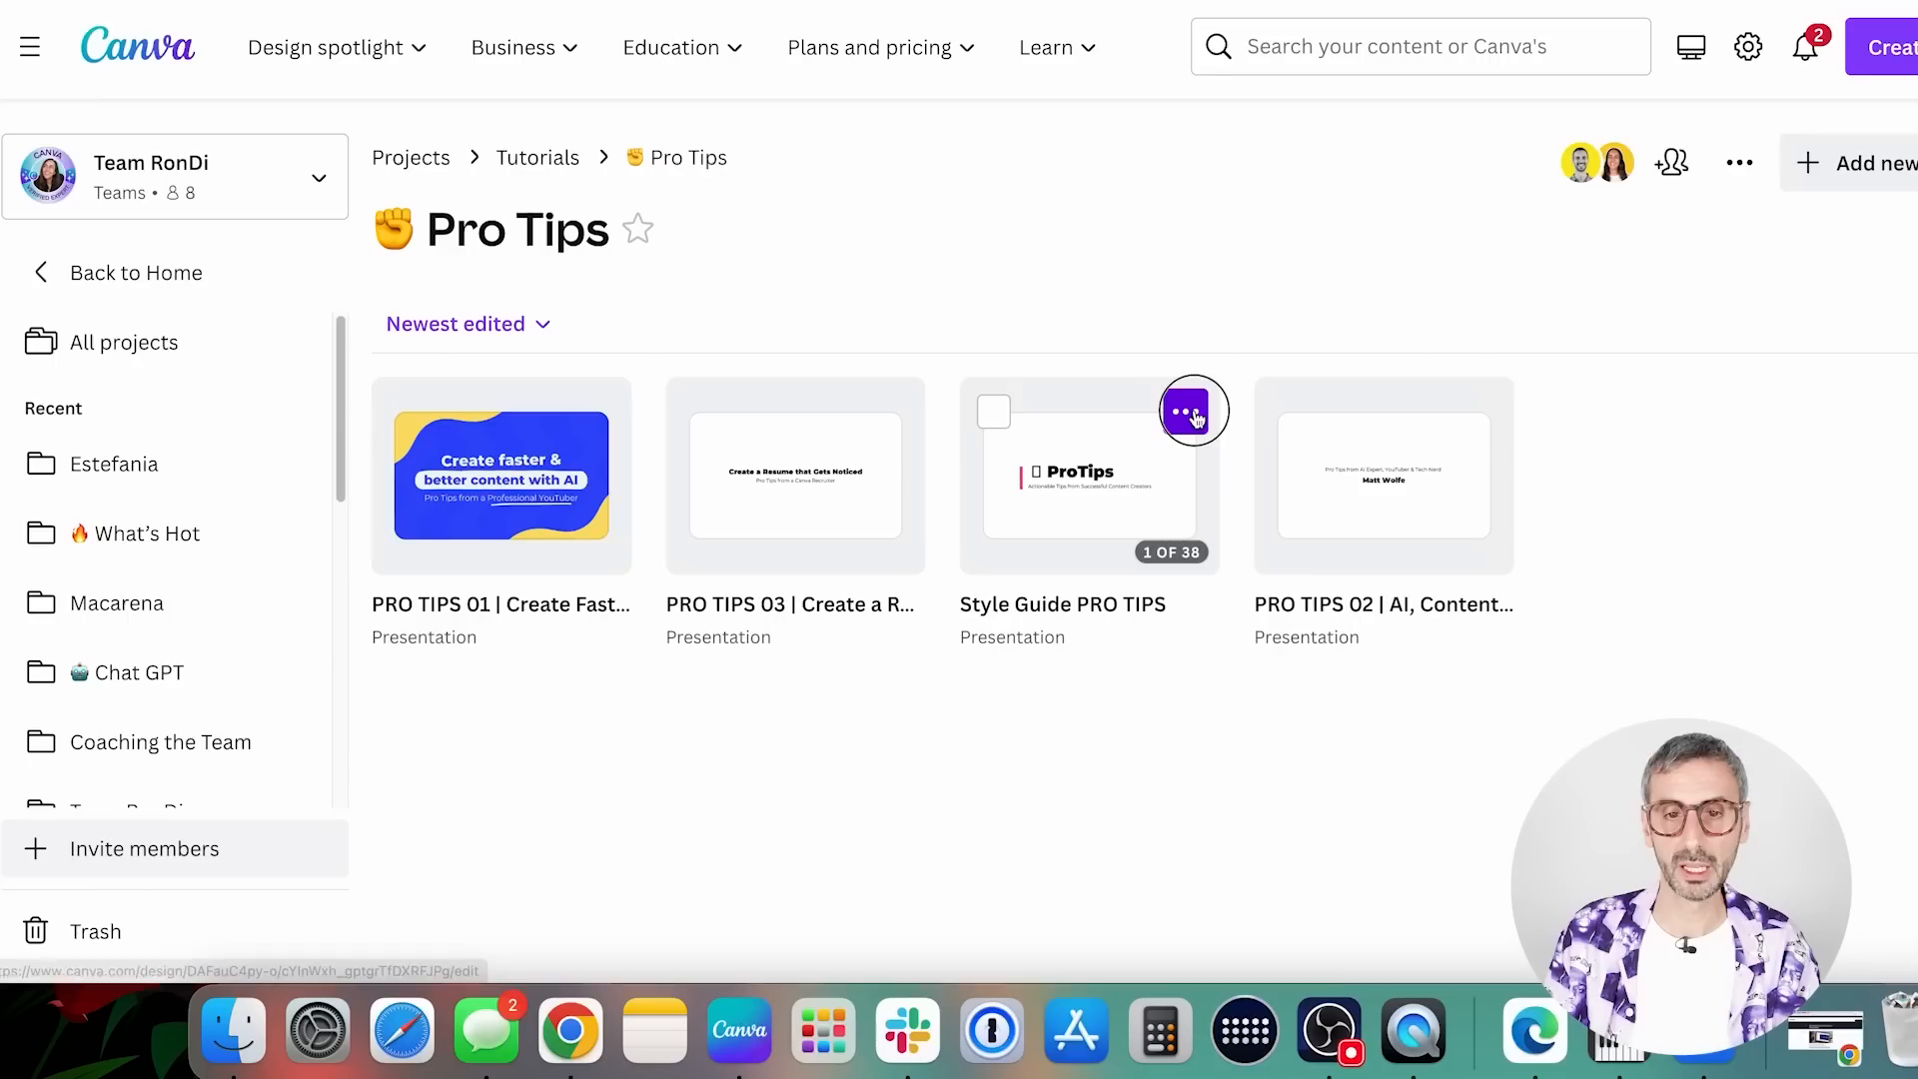
Pin the Style Guide PRO TIPS presentation to the Pro Tips folder
{"action": "left_click", "coordinate": [1196, 420]}
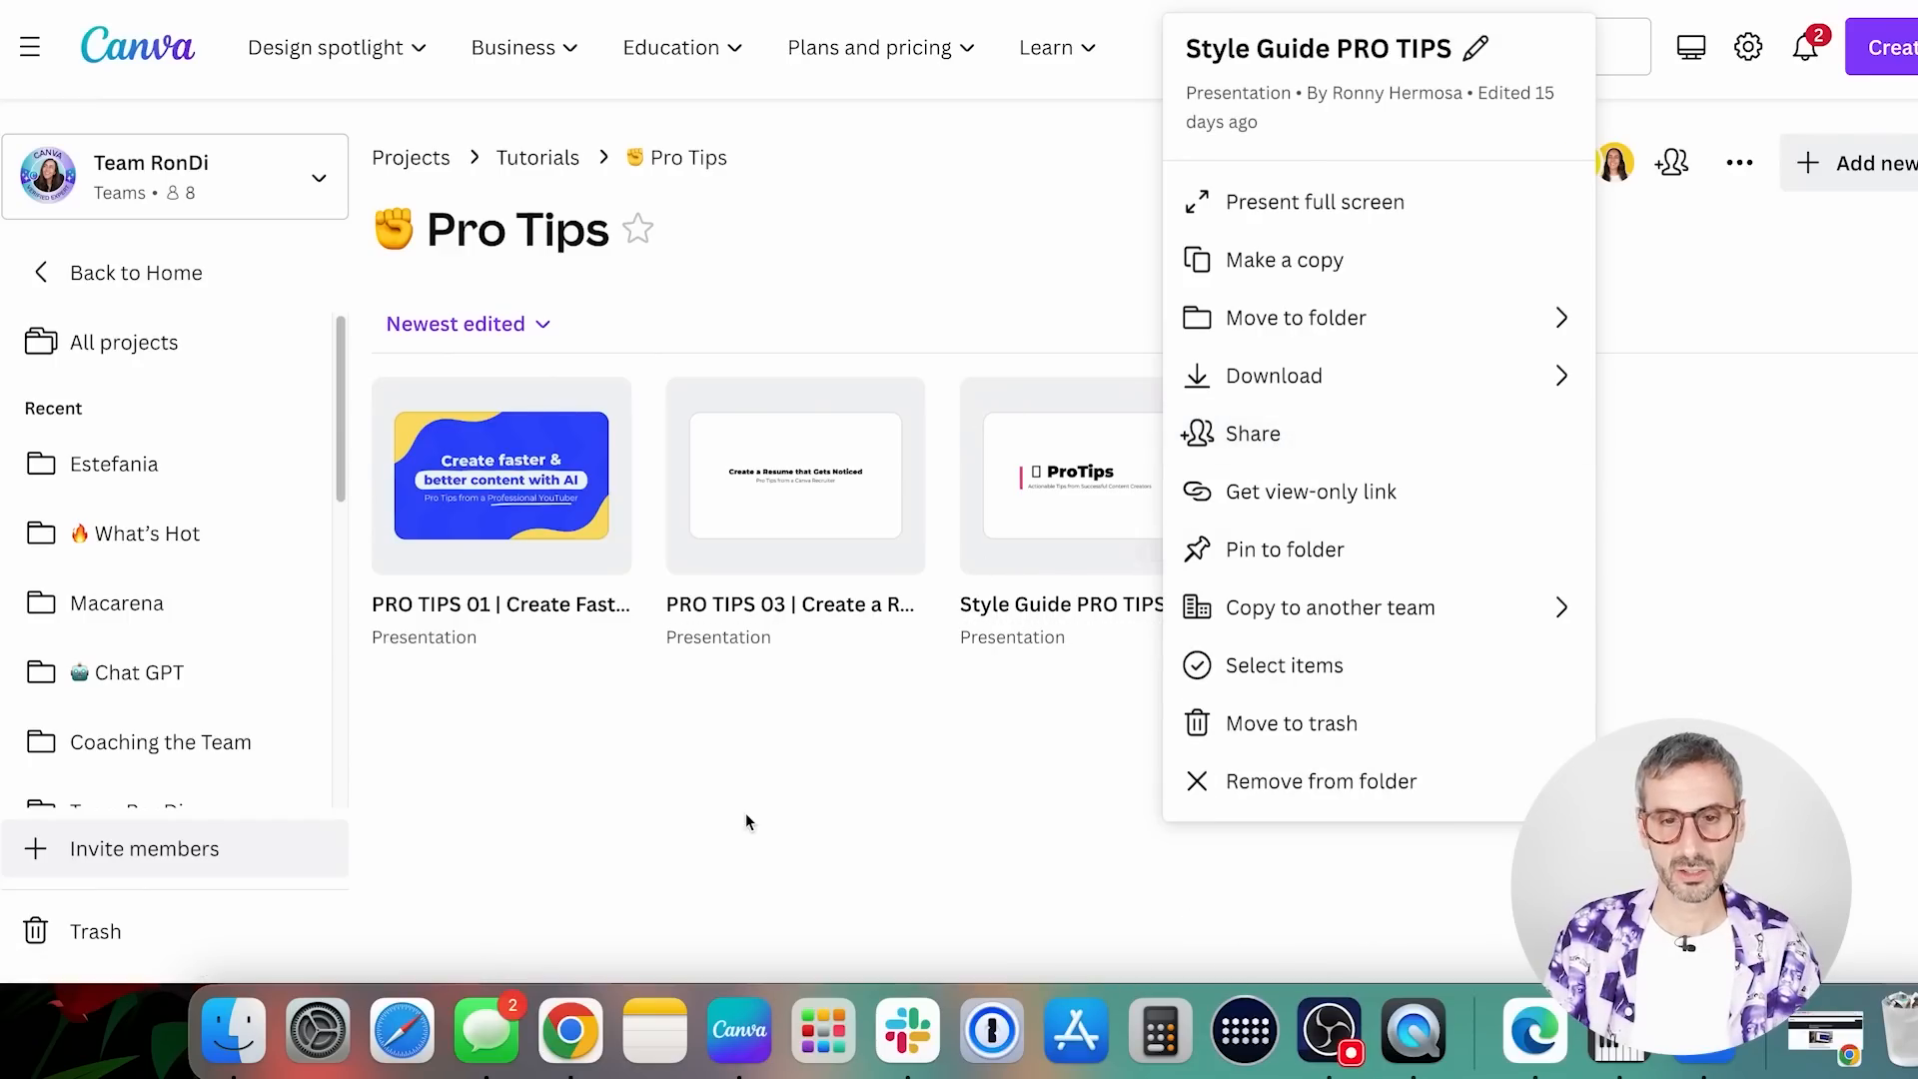
{"action": "left_click", "coordinate": [746, 819]}
{"action": "left_click", "coordinate": [1144, 383]}
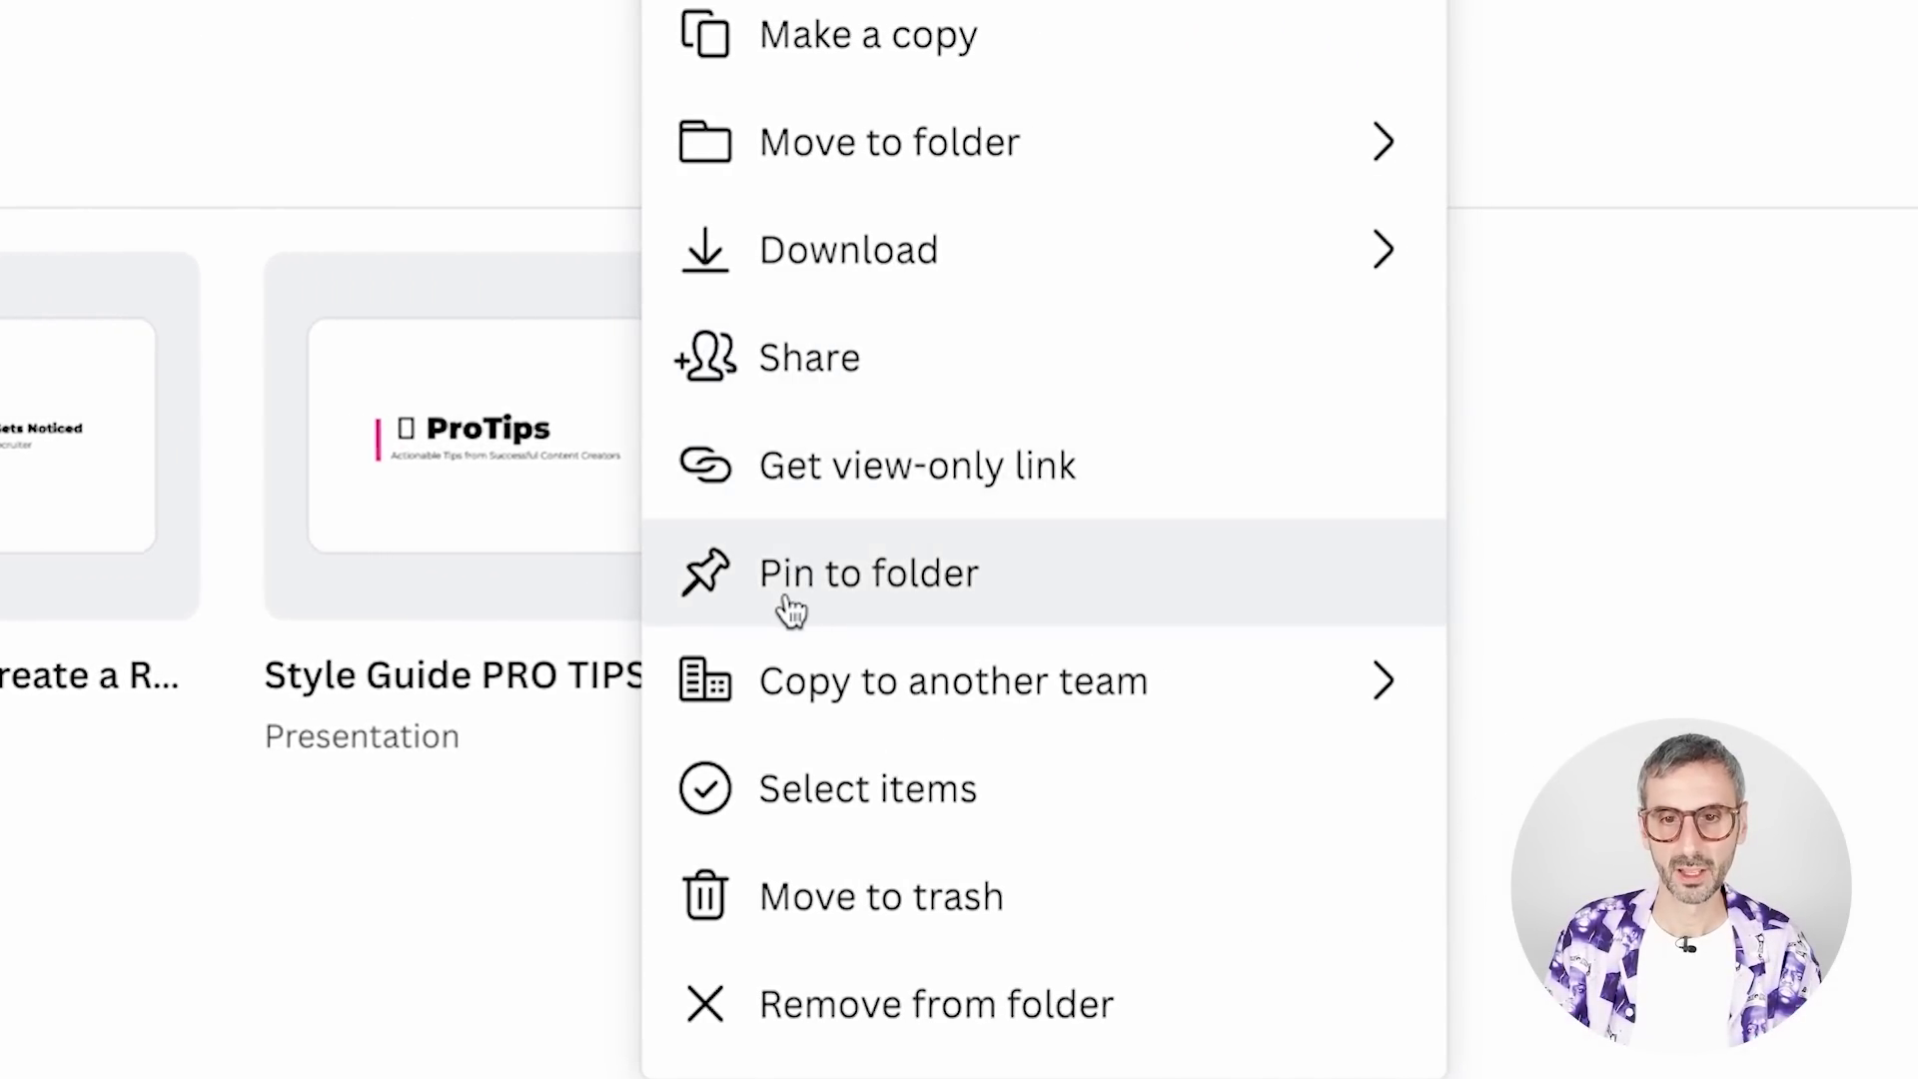
{"action": "left_click", "coordinate": [909, 577]}
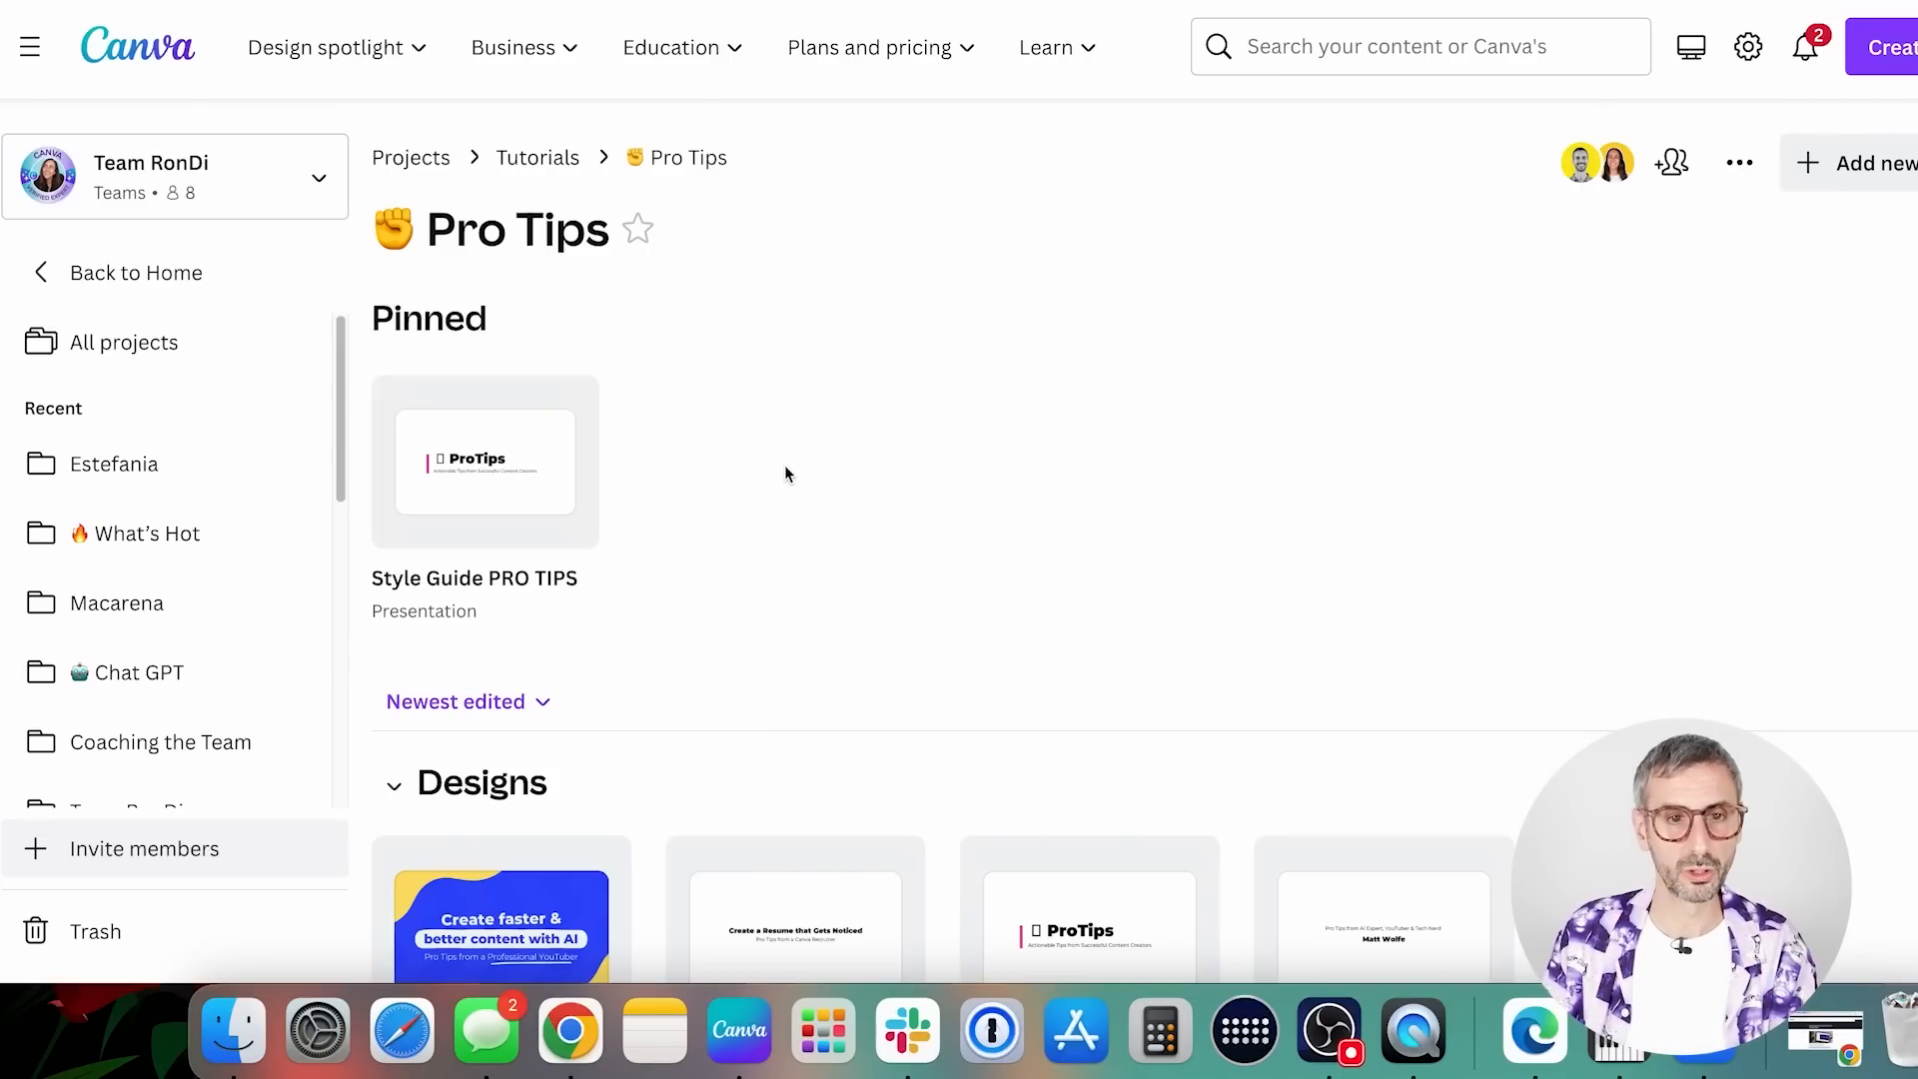
Pin the PRO TIPS 01 presentation to the Pro Tips folder
{"action": "scroll", "coordinate": [785, 471], "scroll_direction": "down", "scroll_amount": 2}
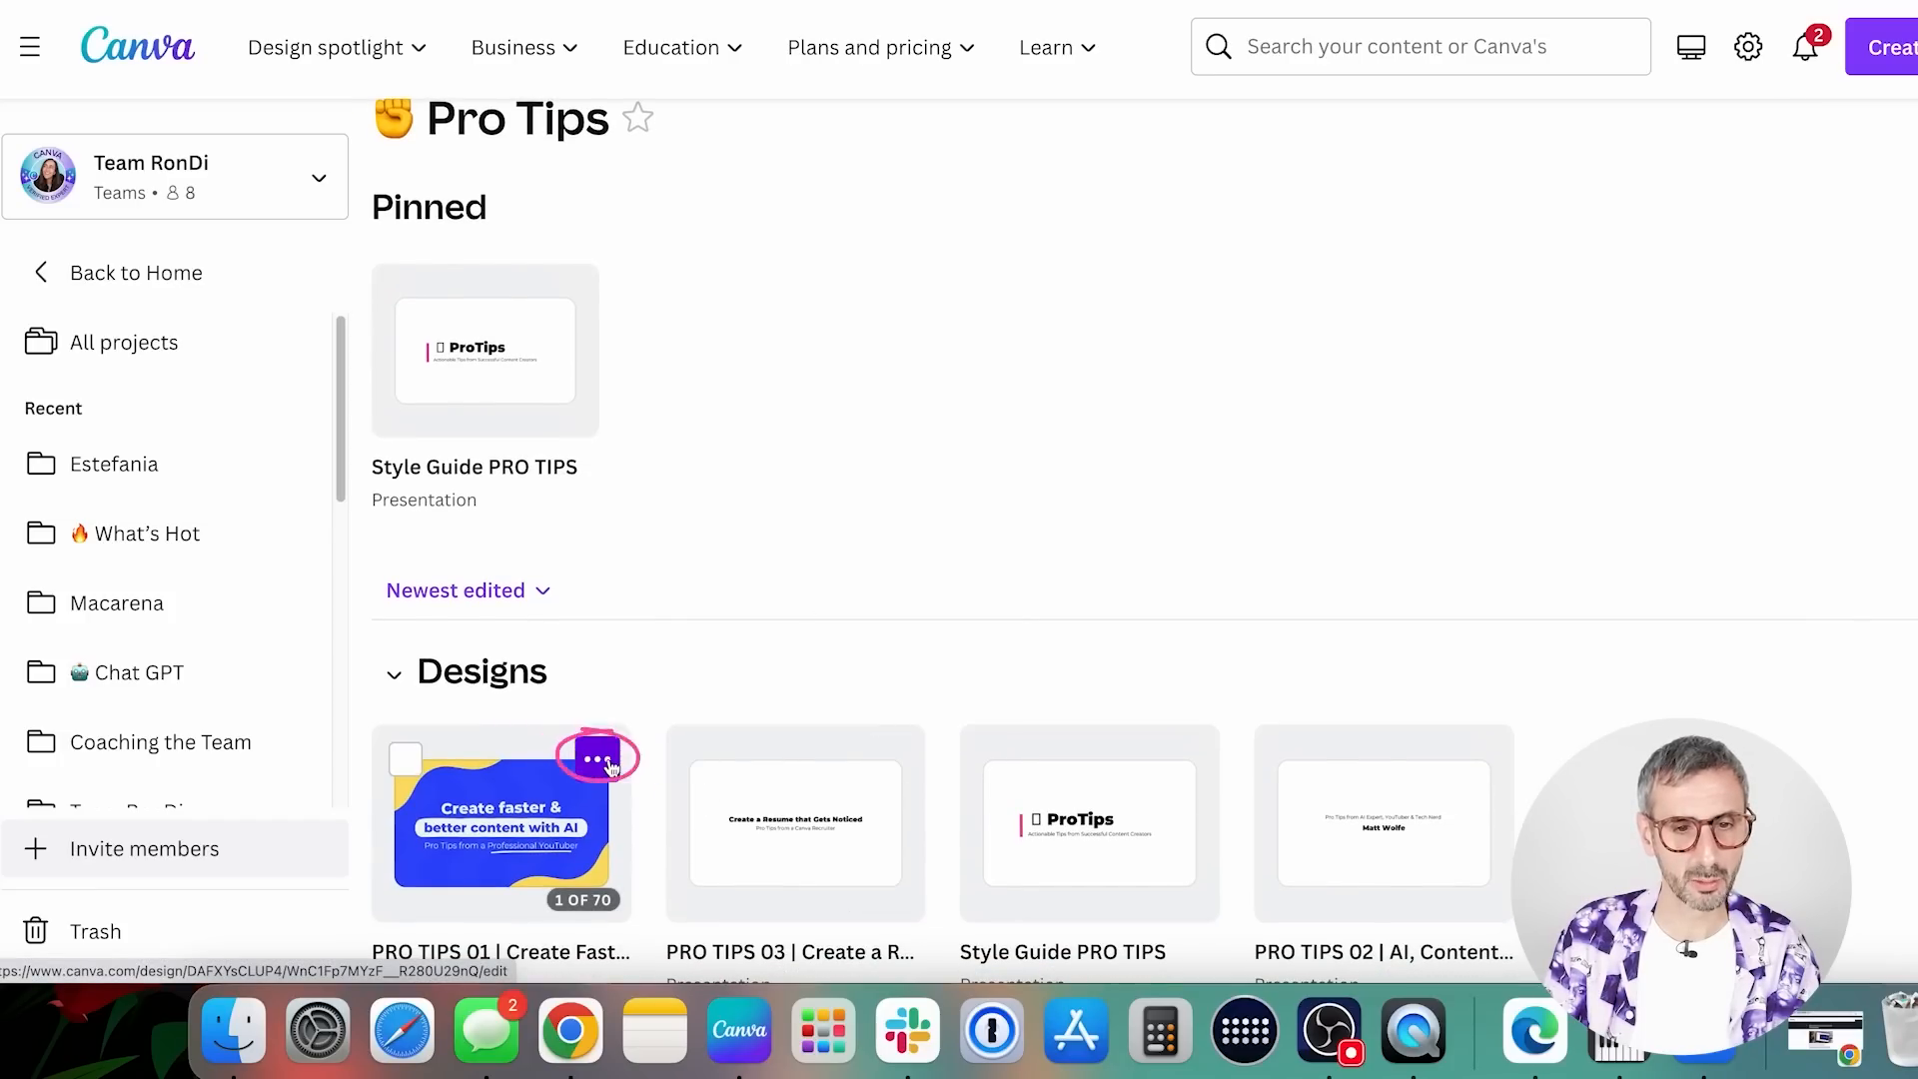
{"action": "left_click", "coordinate": [605, 761]}
{"action": "left_click", "coordinate": [704, 552]}
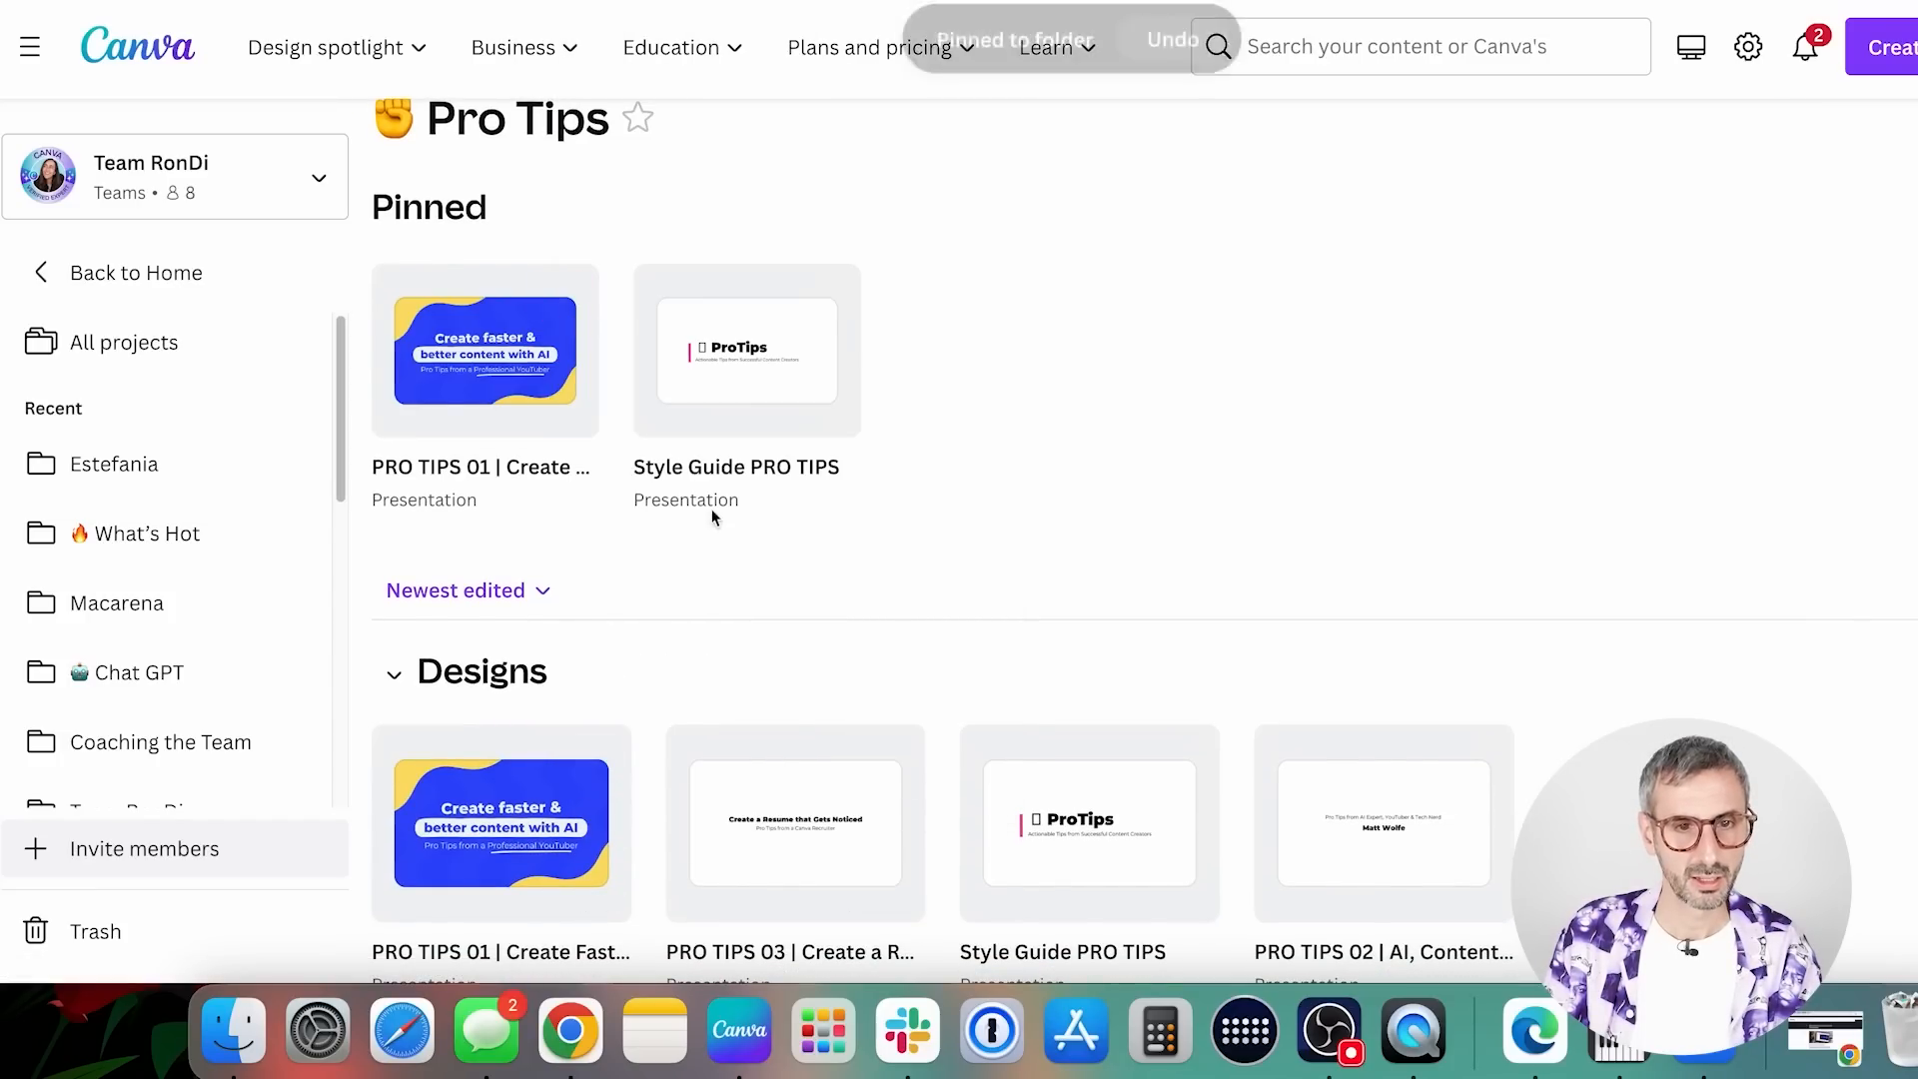